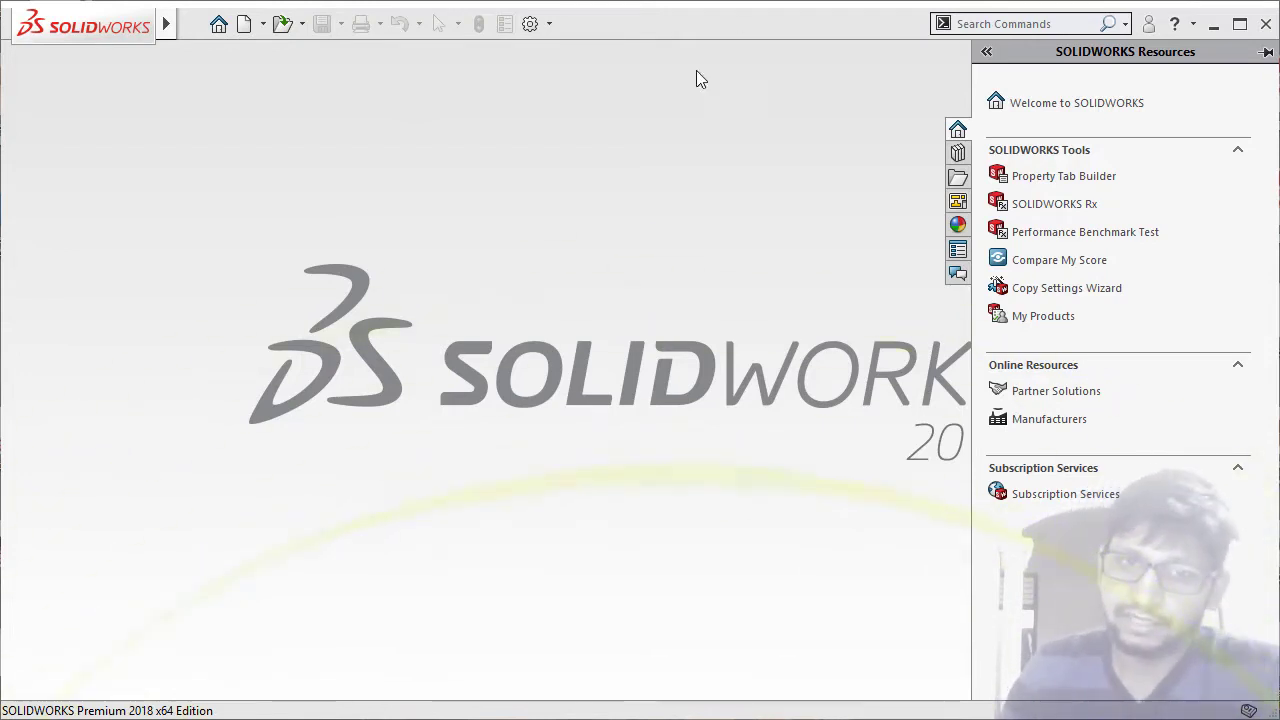
- Collapse the SOLIDWORKS Resources pane to clear the start screen
{"action": "left_click", "coordinate": [620, 208]}
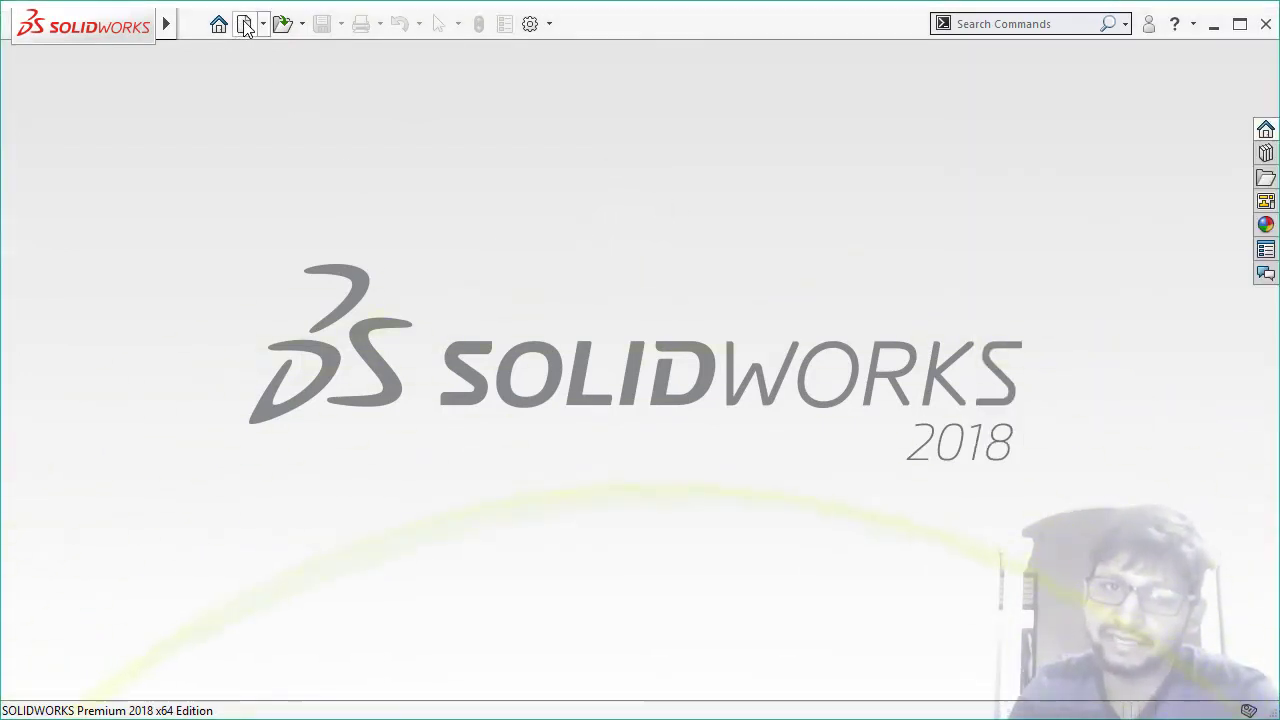
- Create a new assembly document, Assem1, skipping the Open dialog and component placement
{"action": "left_click", "coordinate": [244, 24]}
{"action": "left_click", "coordinate": [458, 268]}
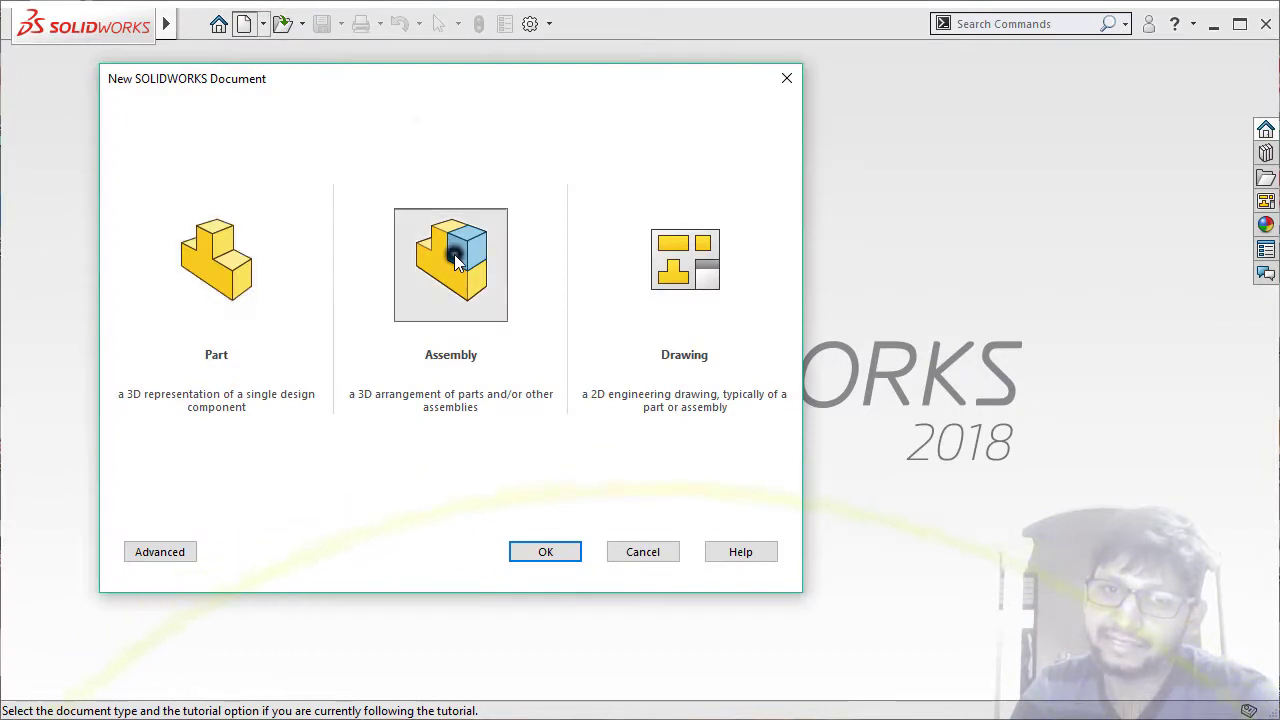
{"action": "left_click", "coordinate": [543, 555]}
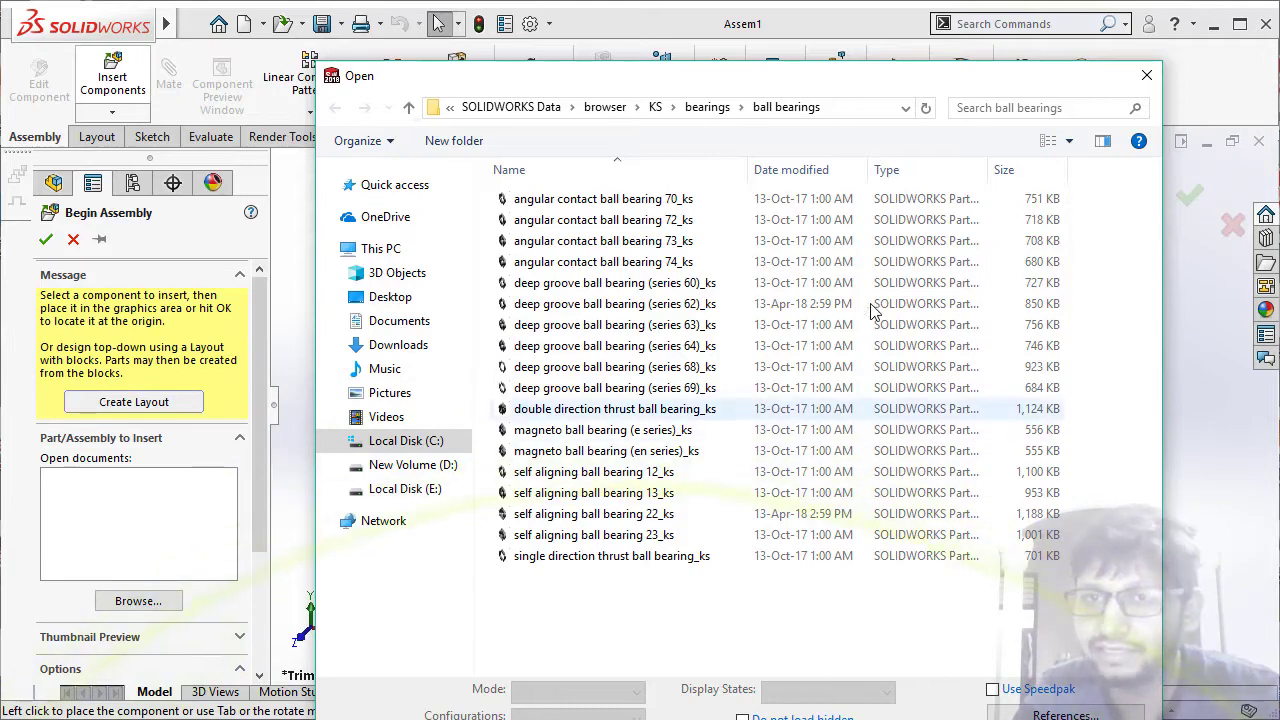
{"action": "left_click", "coordinate": [1145, 78]}
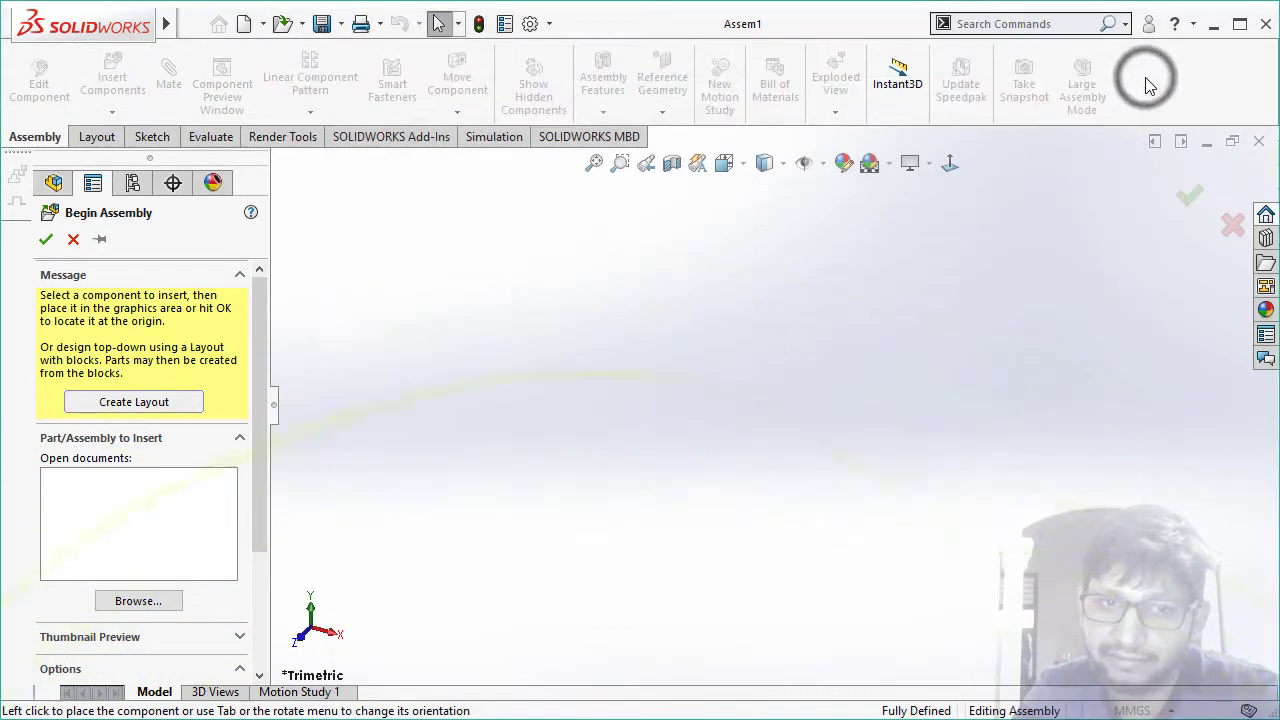
{"action": "left_click", "coordinate": [71, 239]}
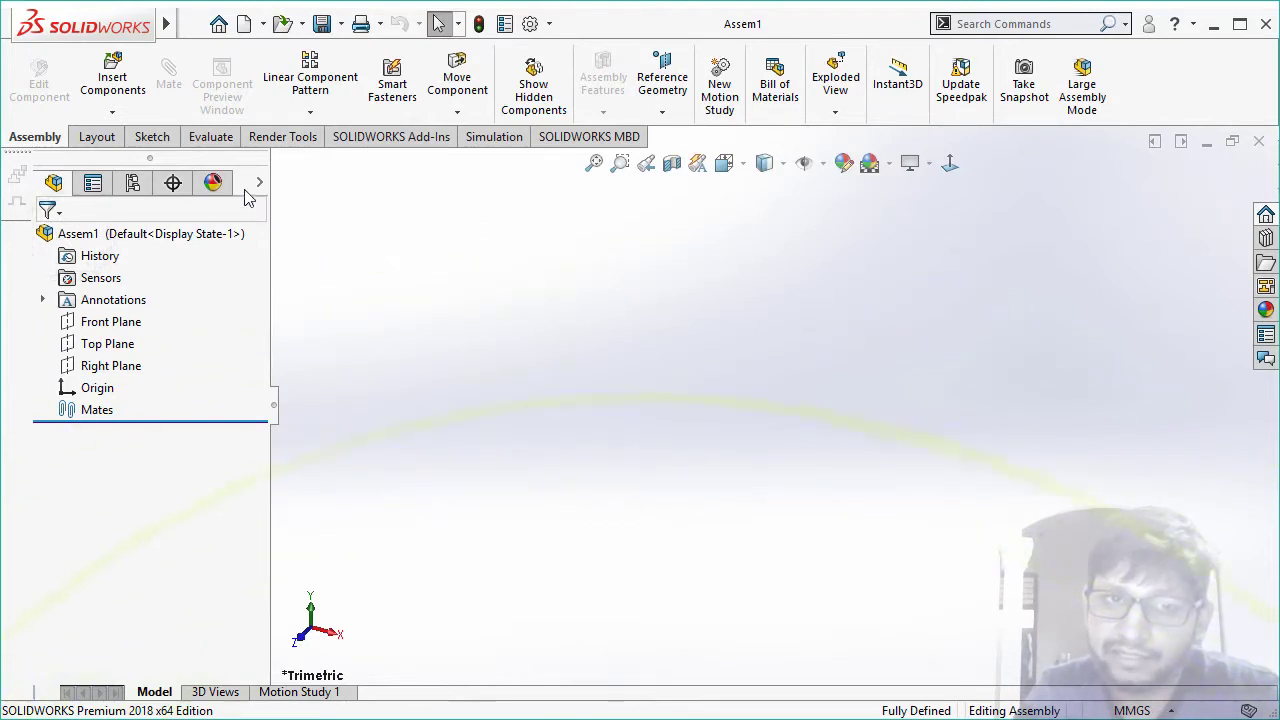
- Insert a new blank part, Part1, into Assem1 and edit it in context
{"action": "left_click", "coordinate": [115, 116]}
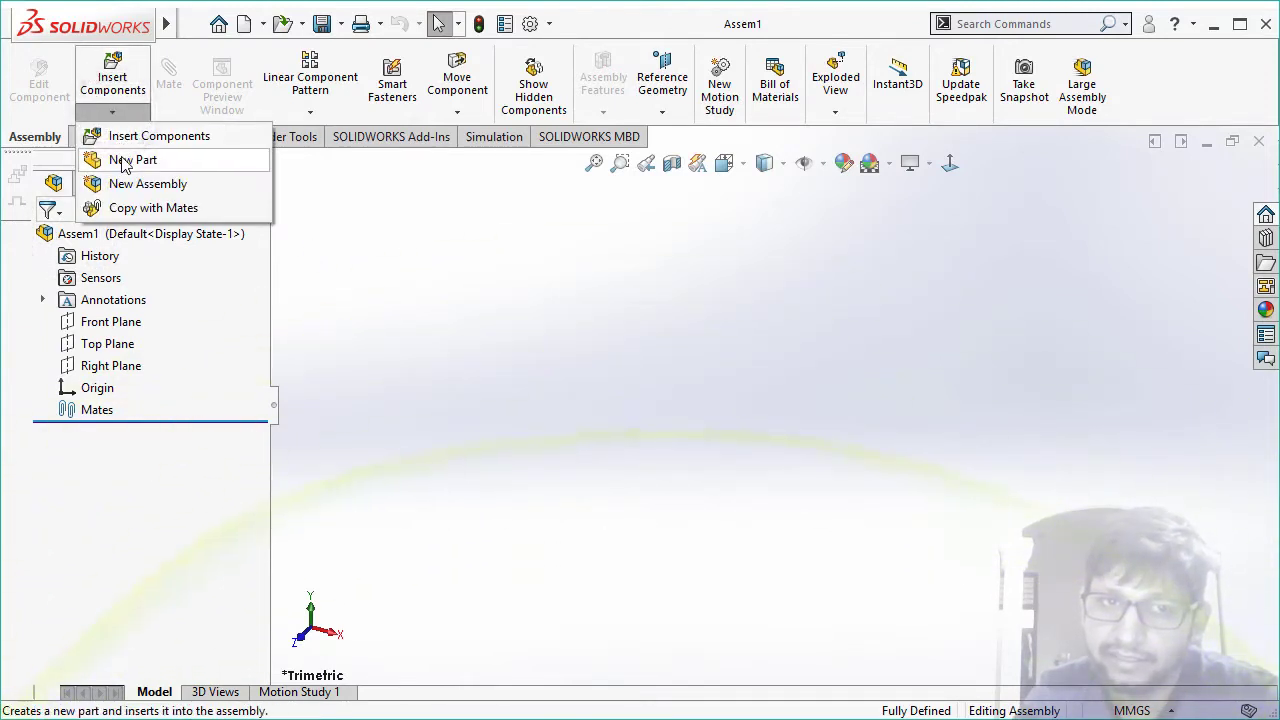
{"action": "left_click", "coordinate": [120, 159]}
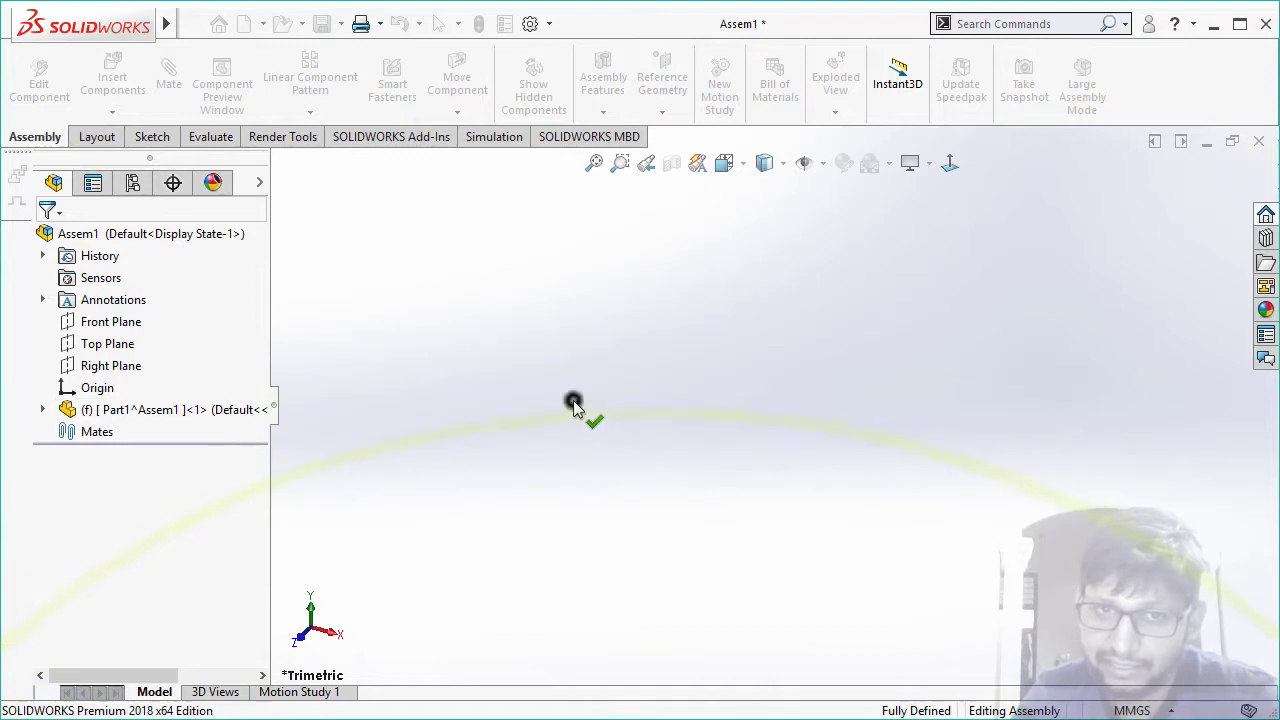
{"action": "left_click", "coordinate": [573, 400]}
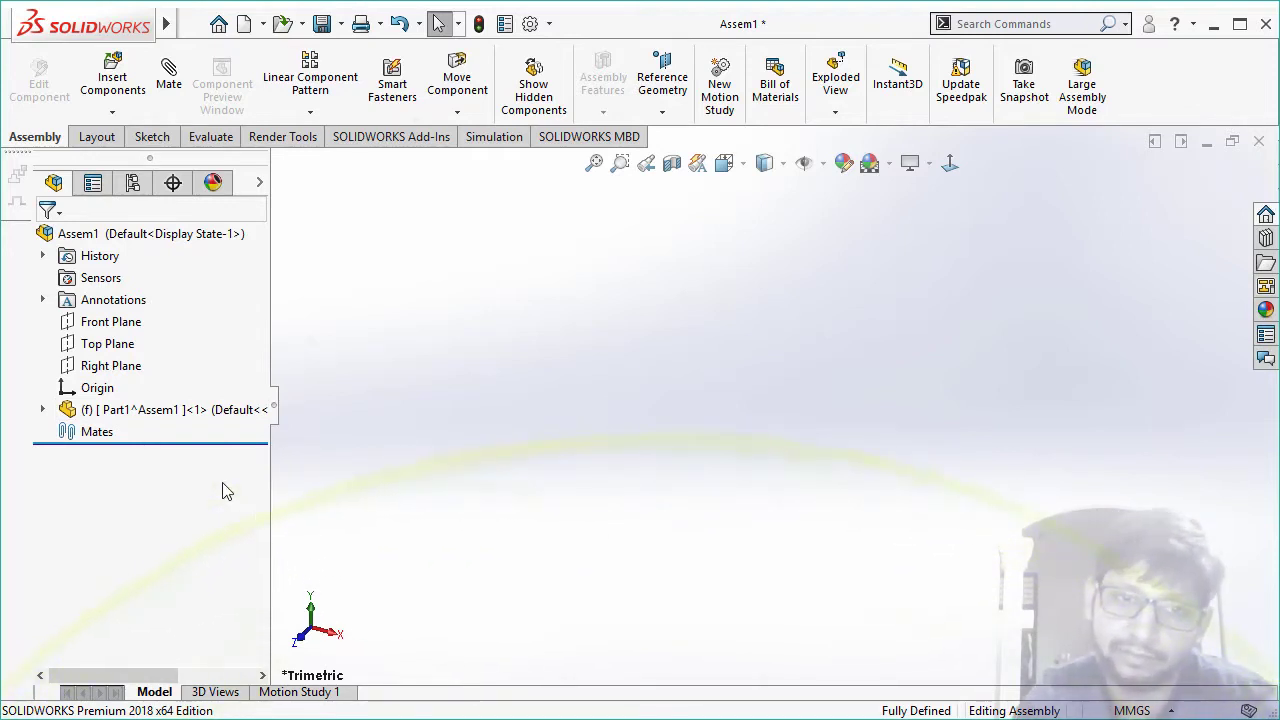
{"action": "left_click", "coordinate": [147, 412]}
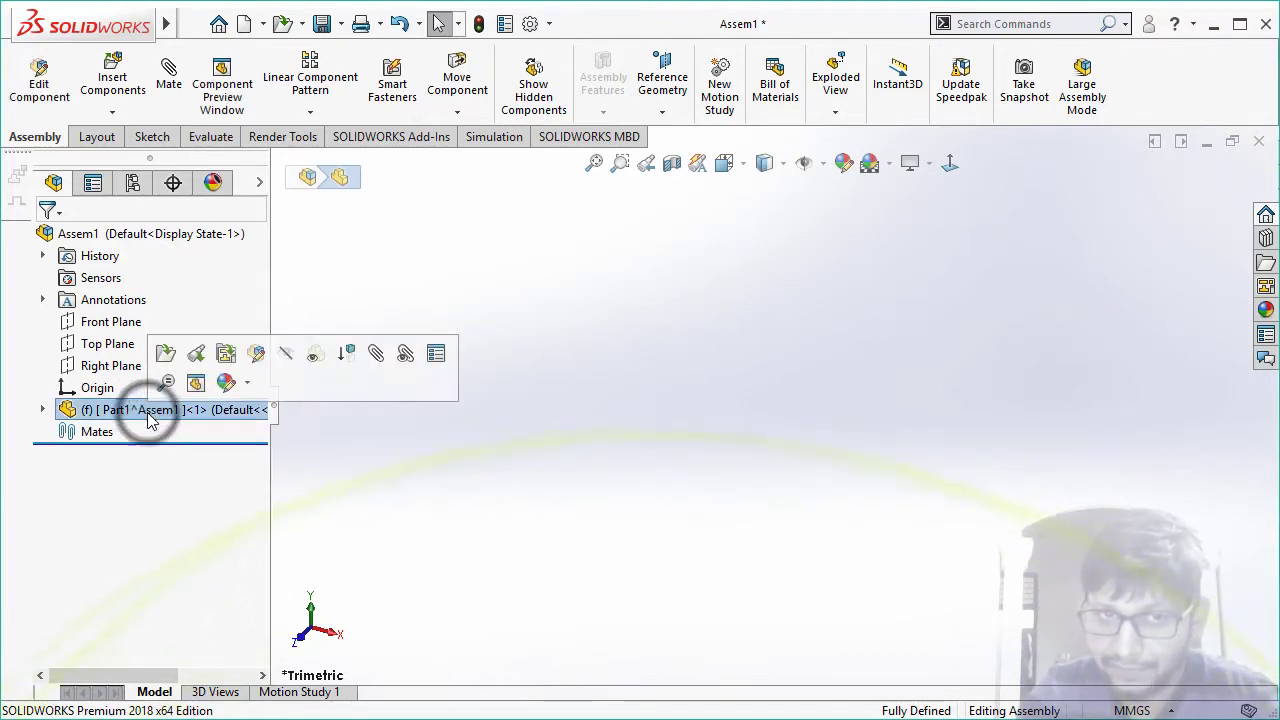
{"action": "left_click", "coordinate": [257, 354]}
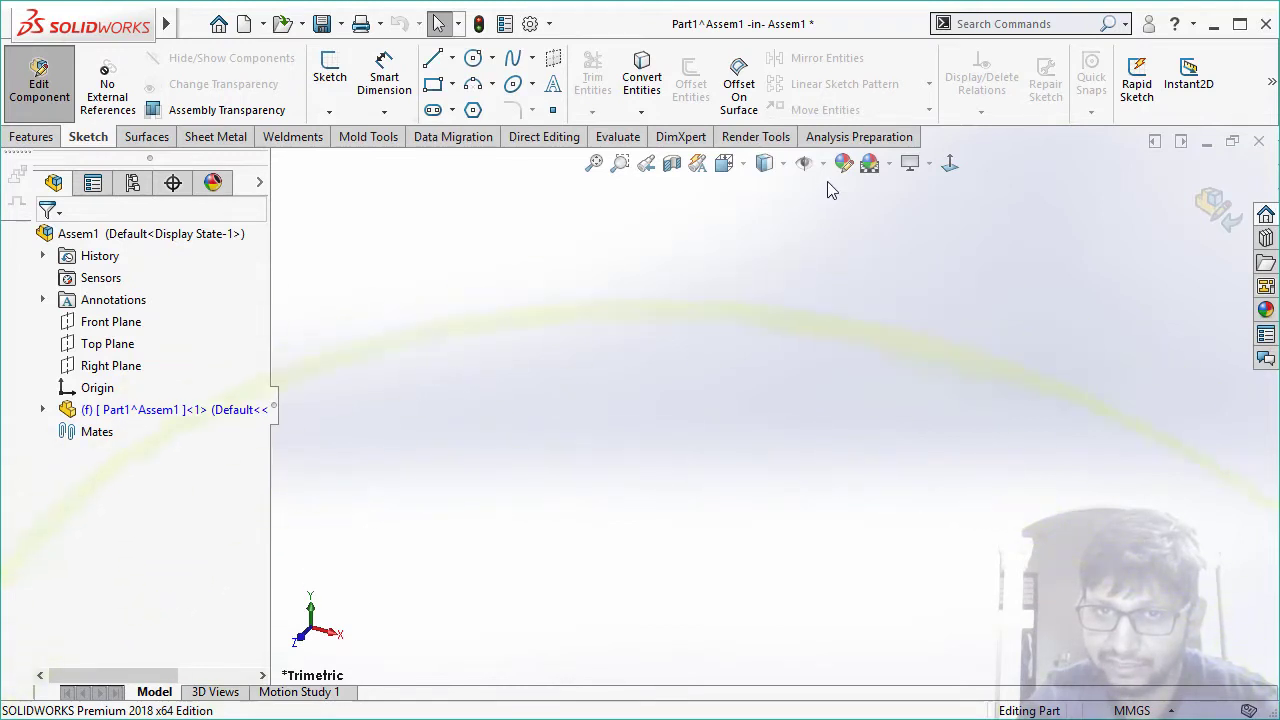
{"action": "left_click", "coordinate": [805, 166]}
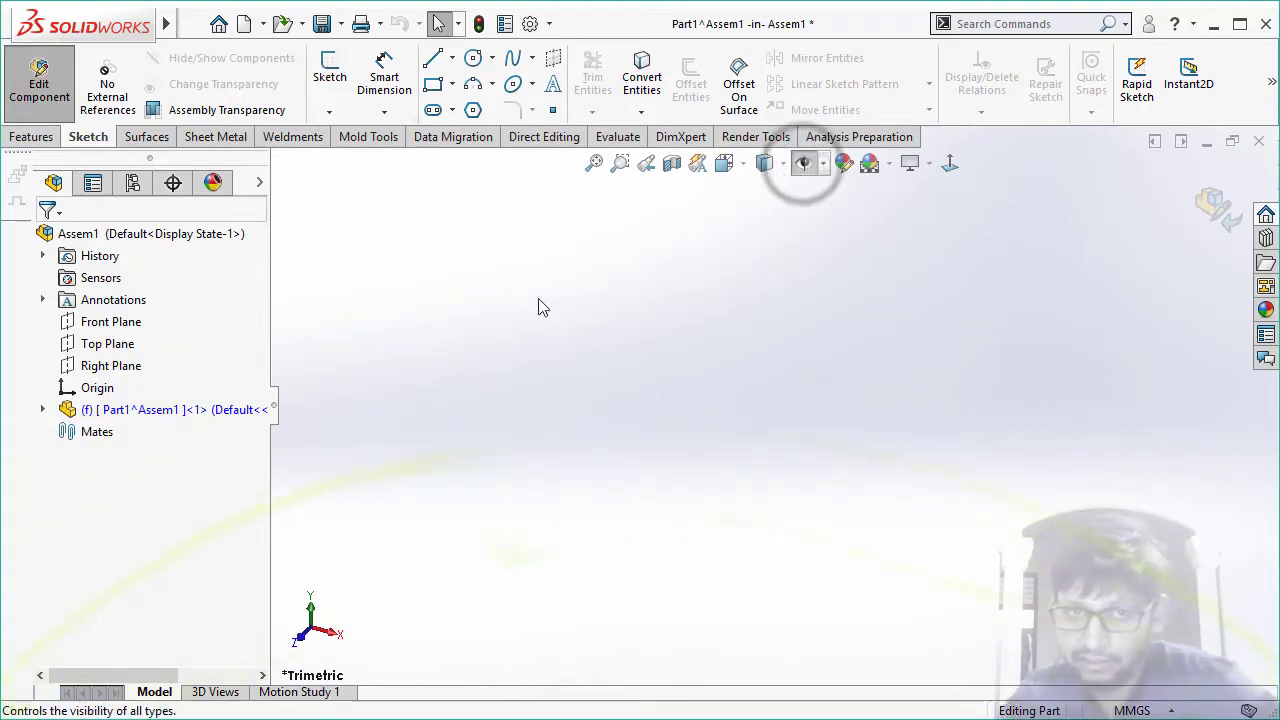
- Start a sketch on Part1's Top Plane, hide plane display, and view it Normal To
{"action": "left_click", "coordinate": [110, 345]}
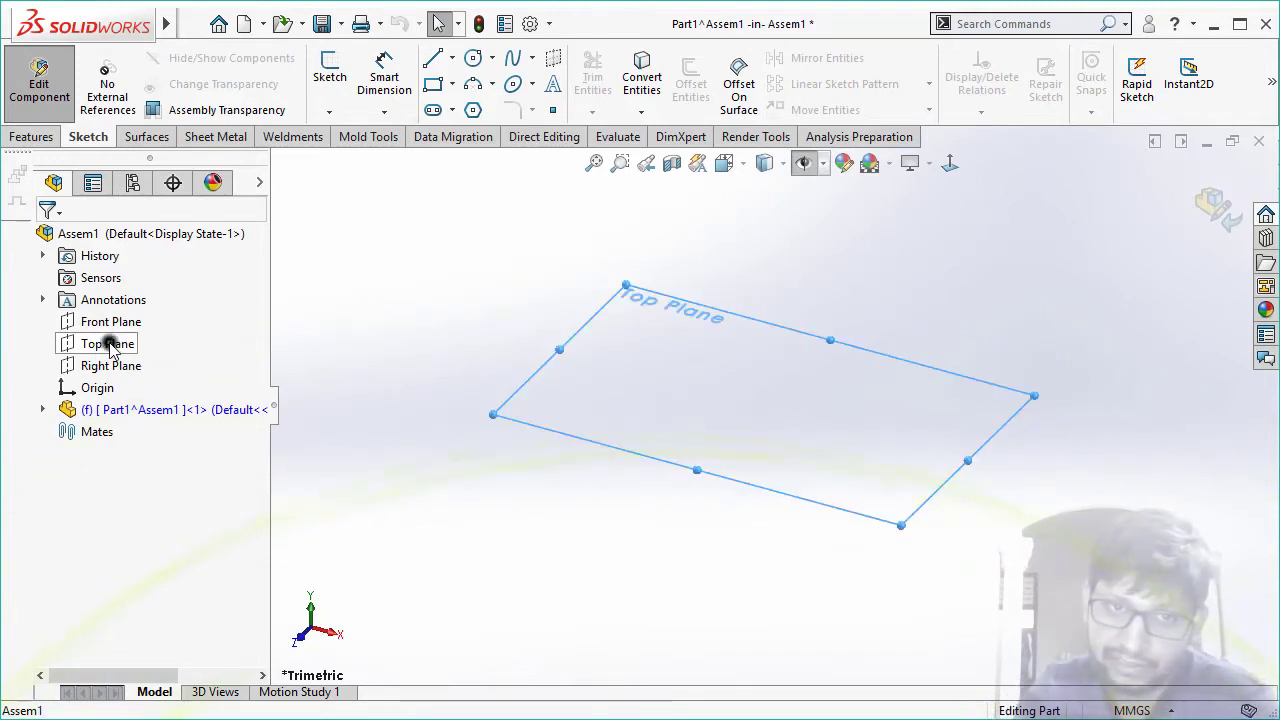
{"action": "left_click", "coordinate": [133, 318]}
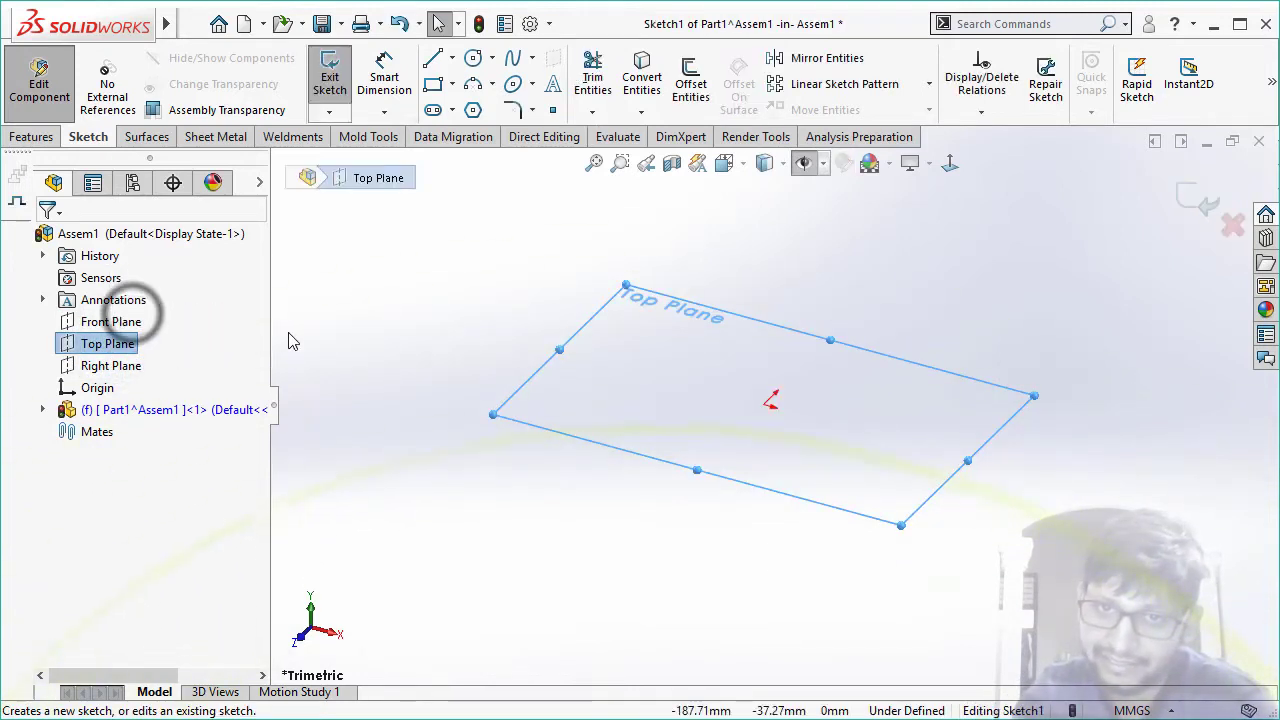
{"action": "left_click", "coordinate": [797, 230]}
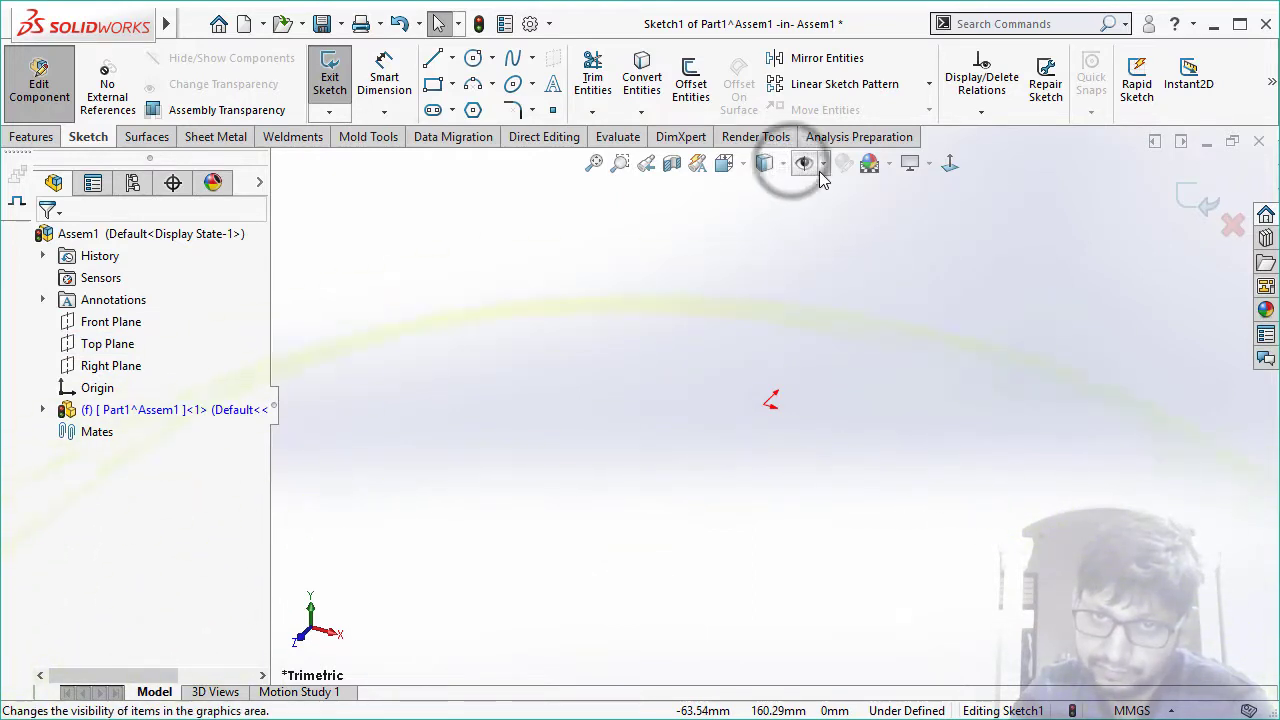
{"action": "left_click", "coordinate": [818, 178]}
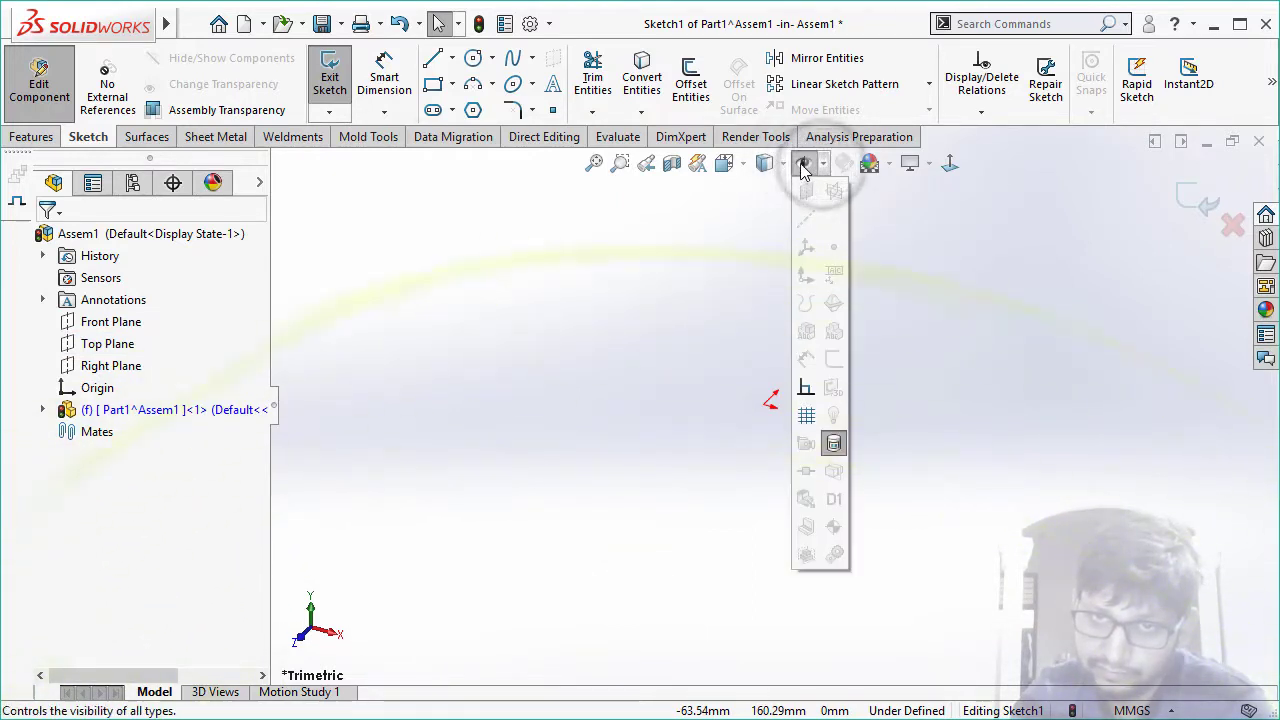
{"action": "left_click", "coordinate": [805, 168]}
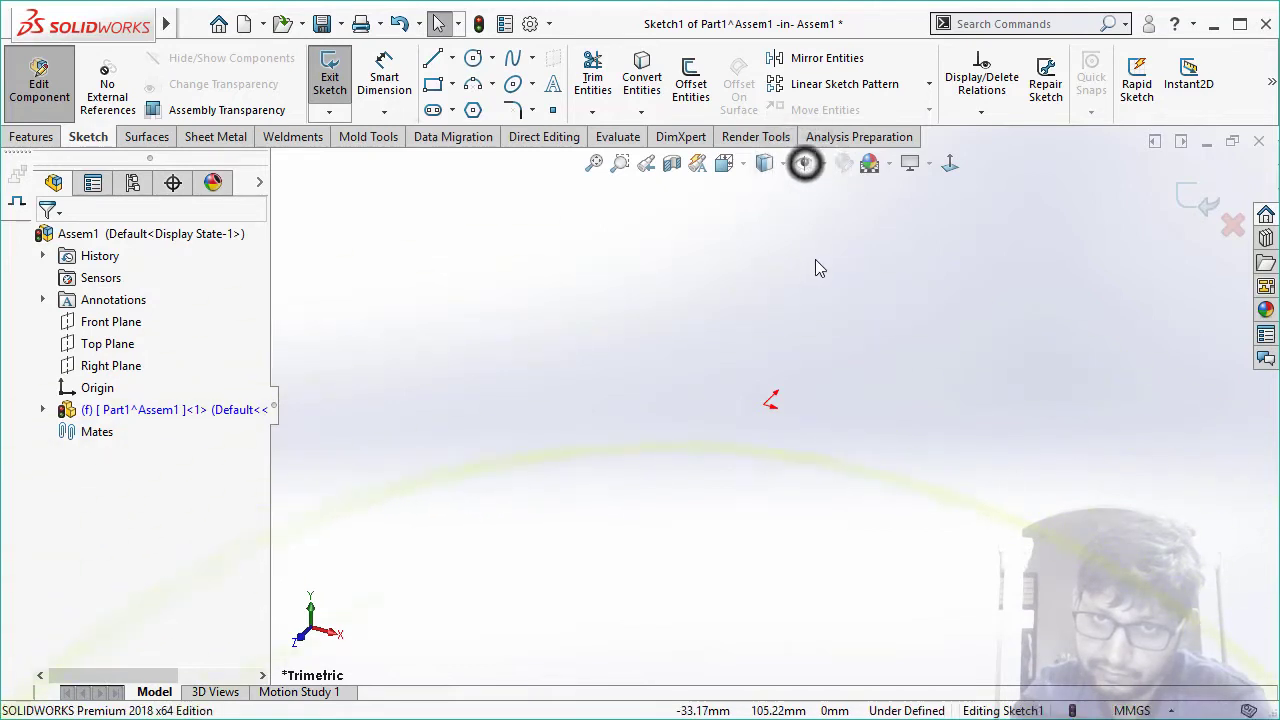
{"action": "left_click", "coordinate": [822, 165]}
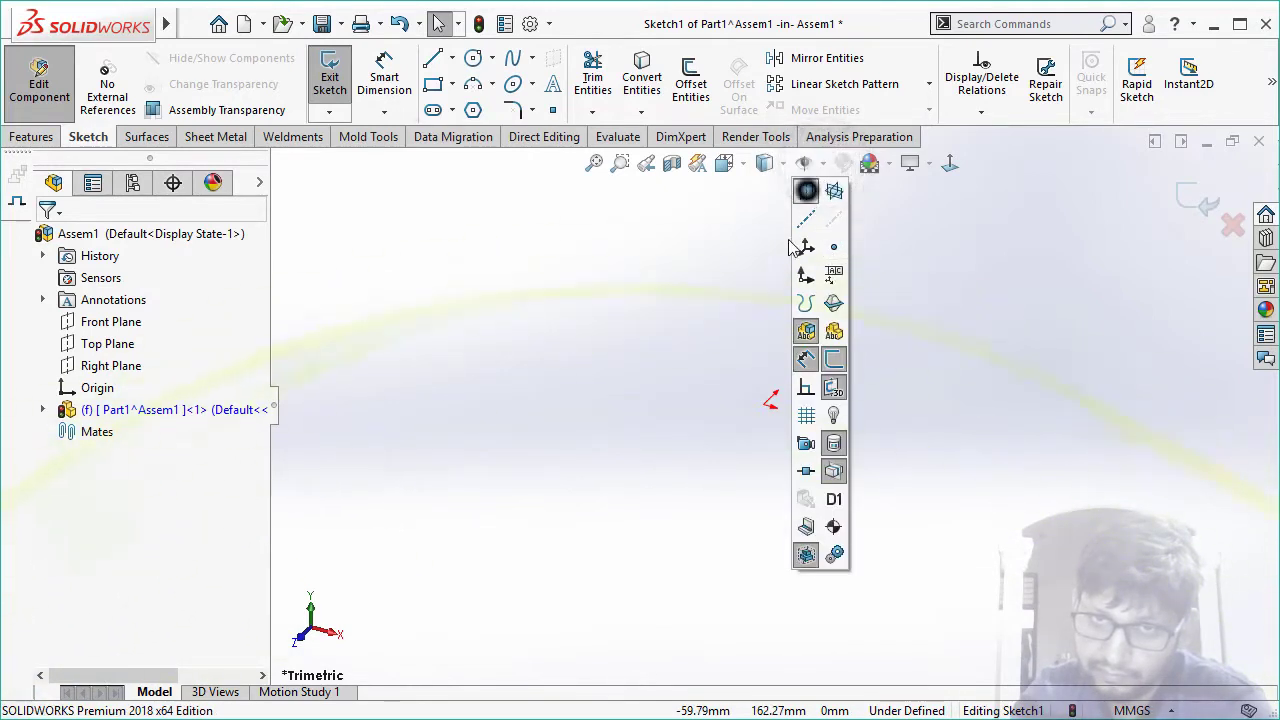
{"action": "left_click", "coordinate": [691, 268]}
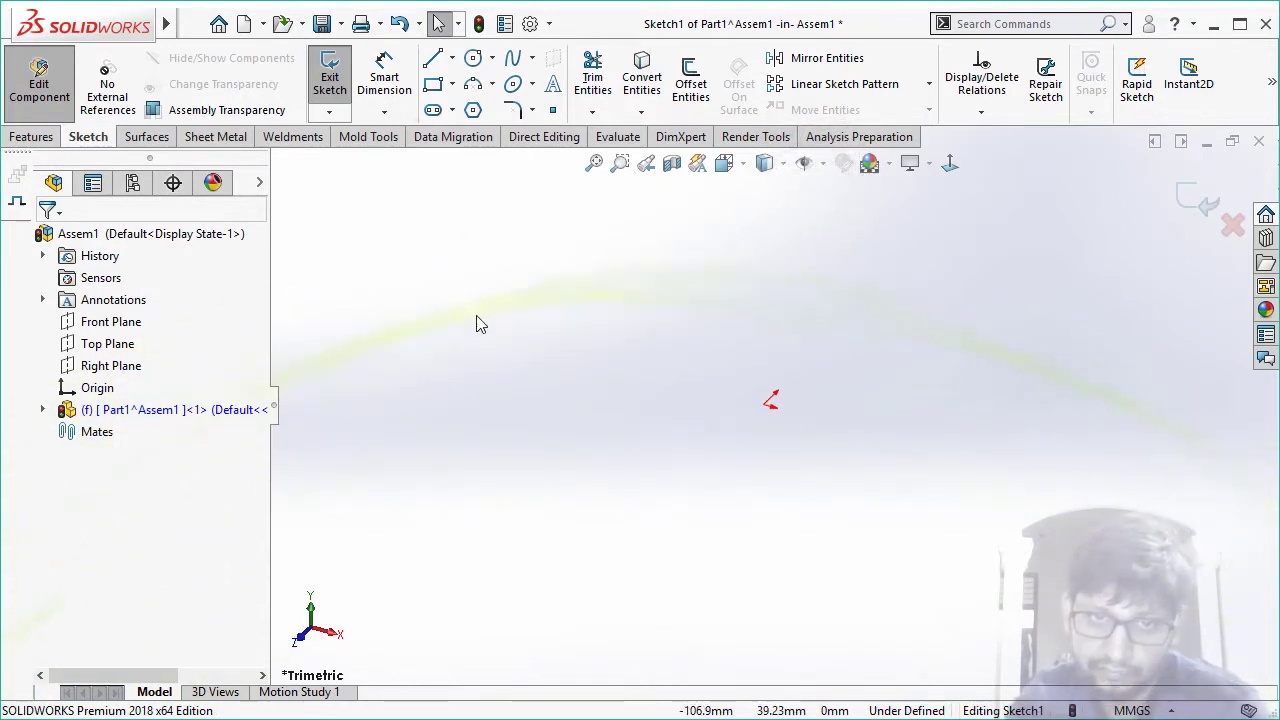
{"action": "left_click", "coordinate": [950, 163]}
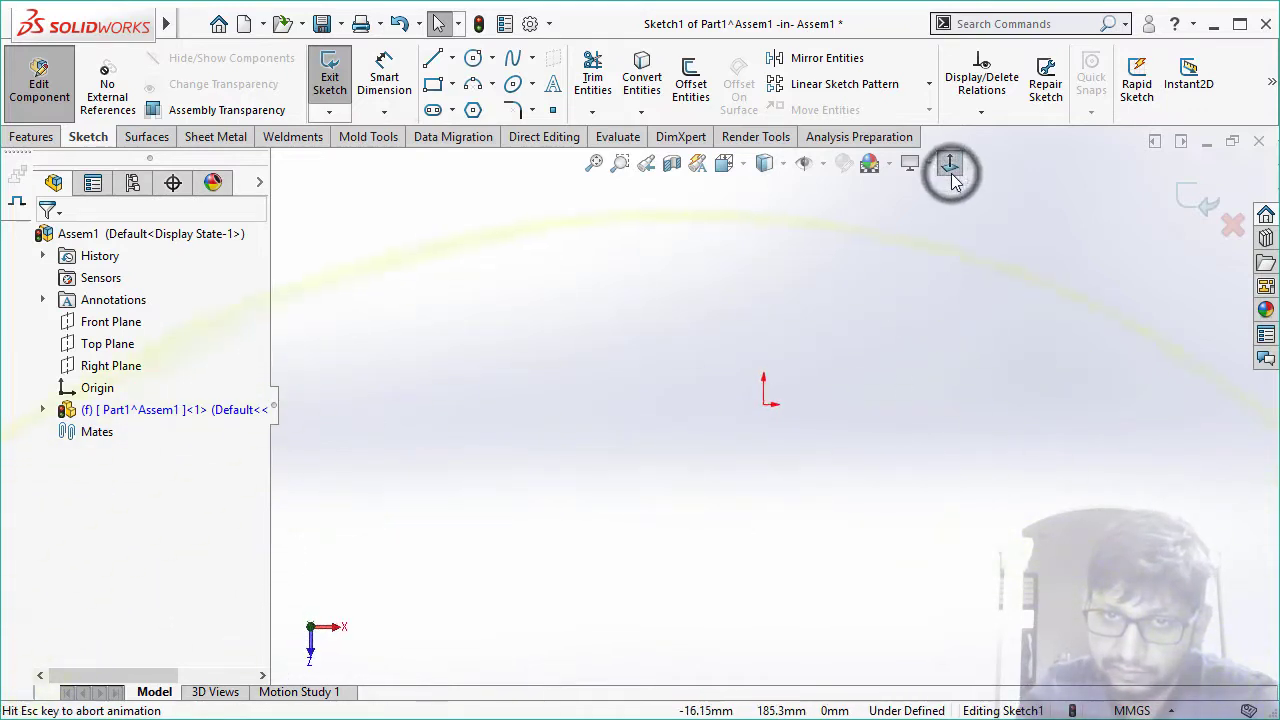
{"action": "left_click", "coordinate": [452, 84]}
- Draw a rectangle centred on the origin, dimensioned 250 wide by 150 high
{"action": "left_click", "coordinate": [455, 134]}
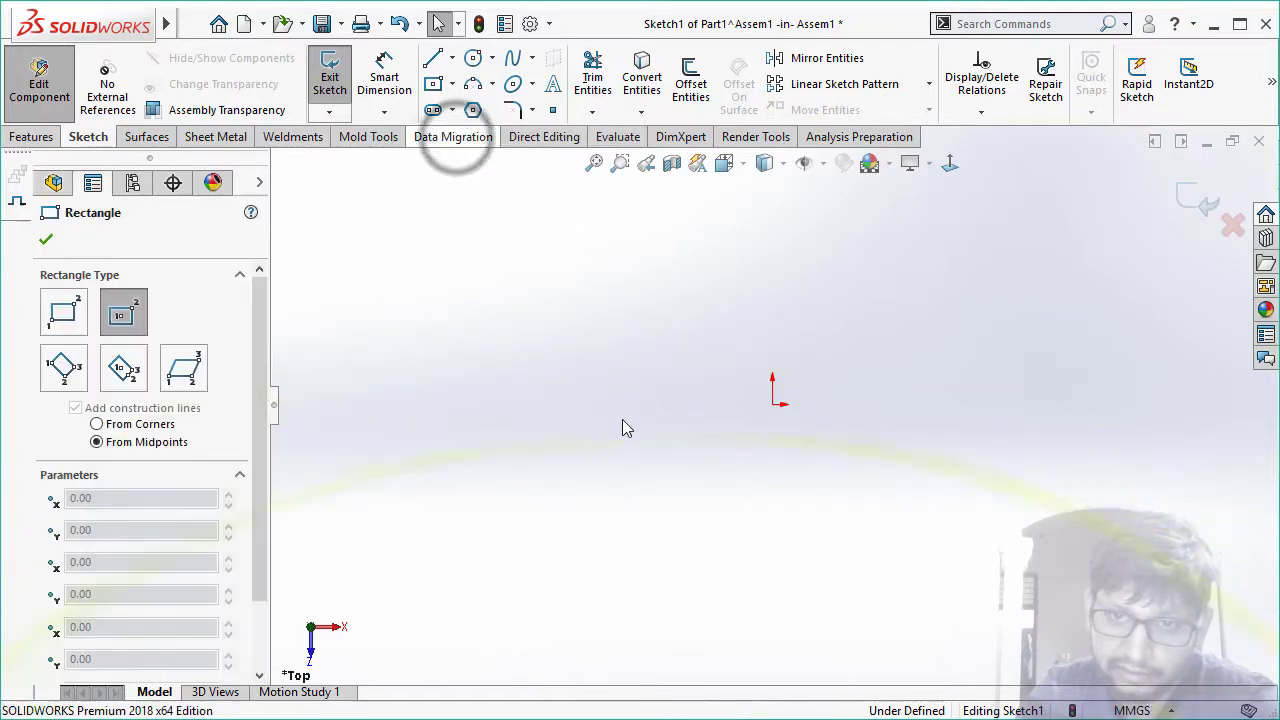
{"action": "left_click", "coordinate": [772, 404]}
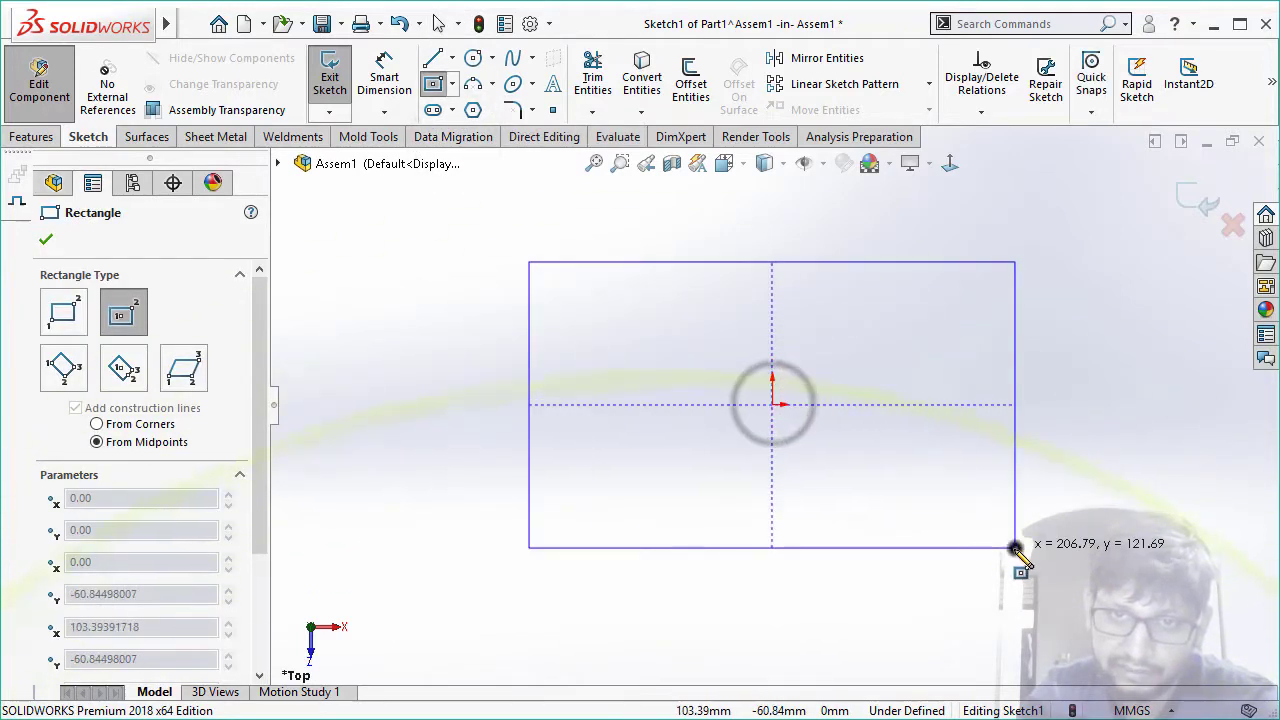
{"action": "left_click", "coordinate": [1015, 547]}
{"action": "left_click", "coordinate": [390, 66]}
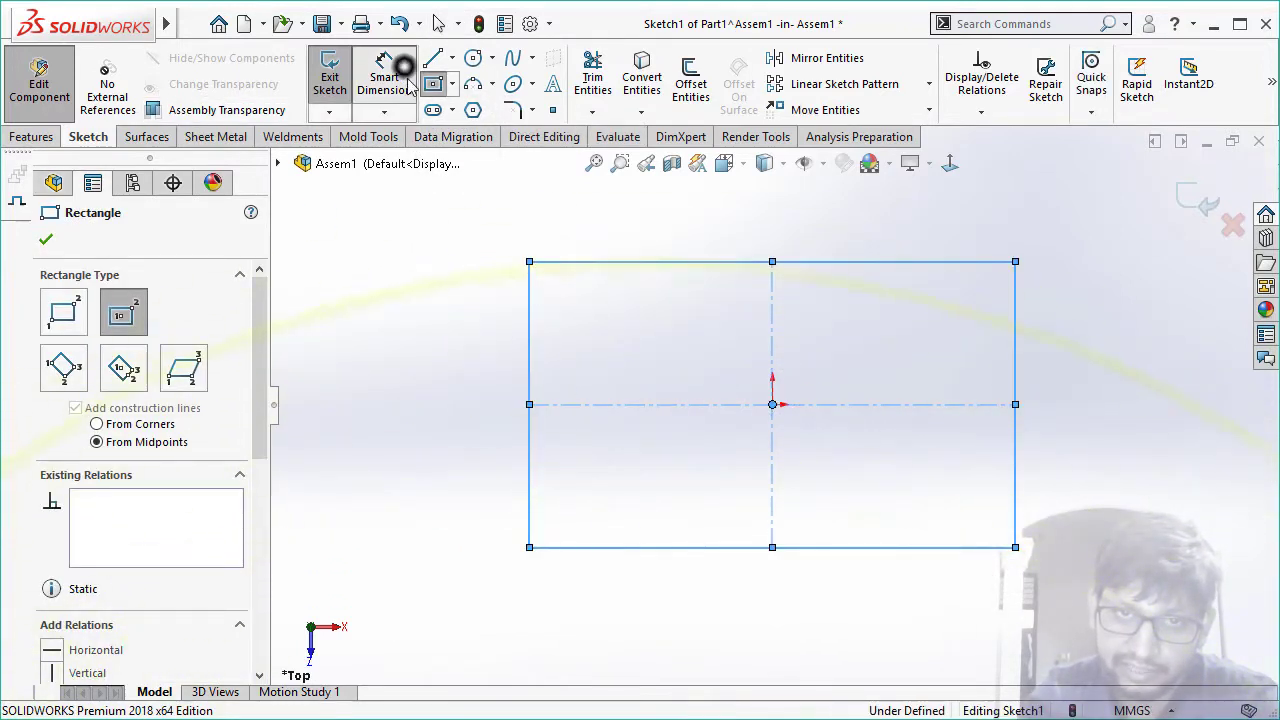
{"action": "left_click", "coordinate": [668, 548]}
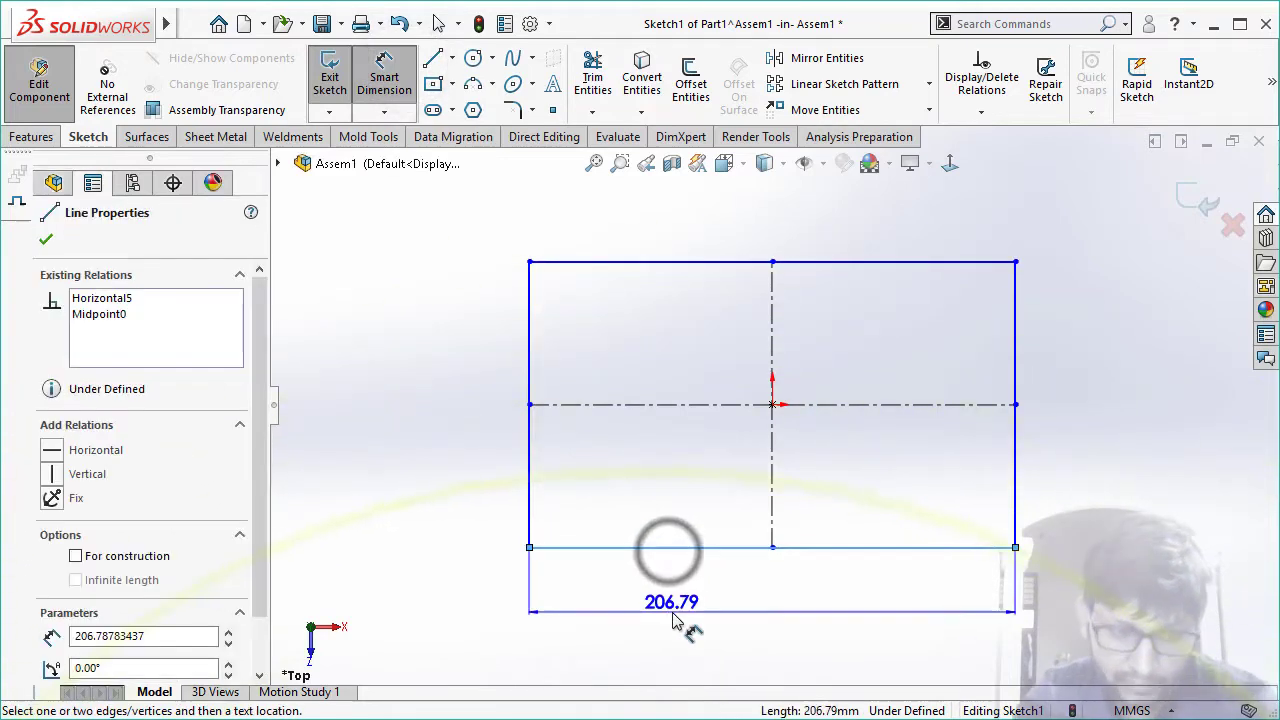
{"action": "left_click", "coordinate": [673, 617]}
{"action": "type", "text": "250"}
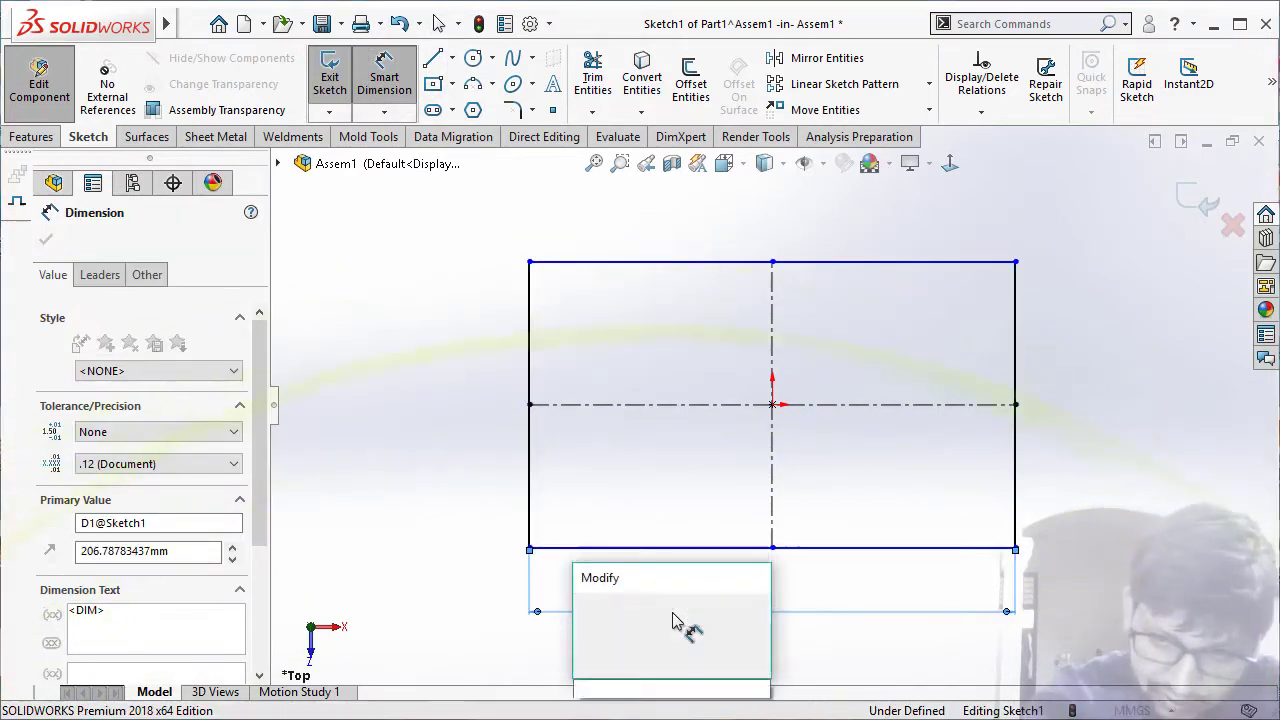
{"action": "key", "text": "Return"}
{"action": "left_click", "coordinate": [529, 486]}
{"action": "left_click", "coordinate": [453, 478]}
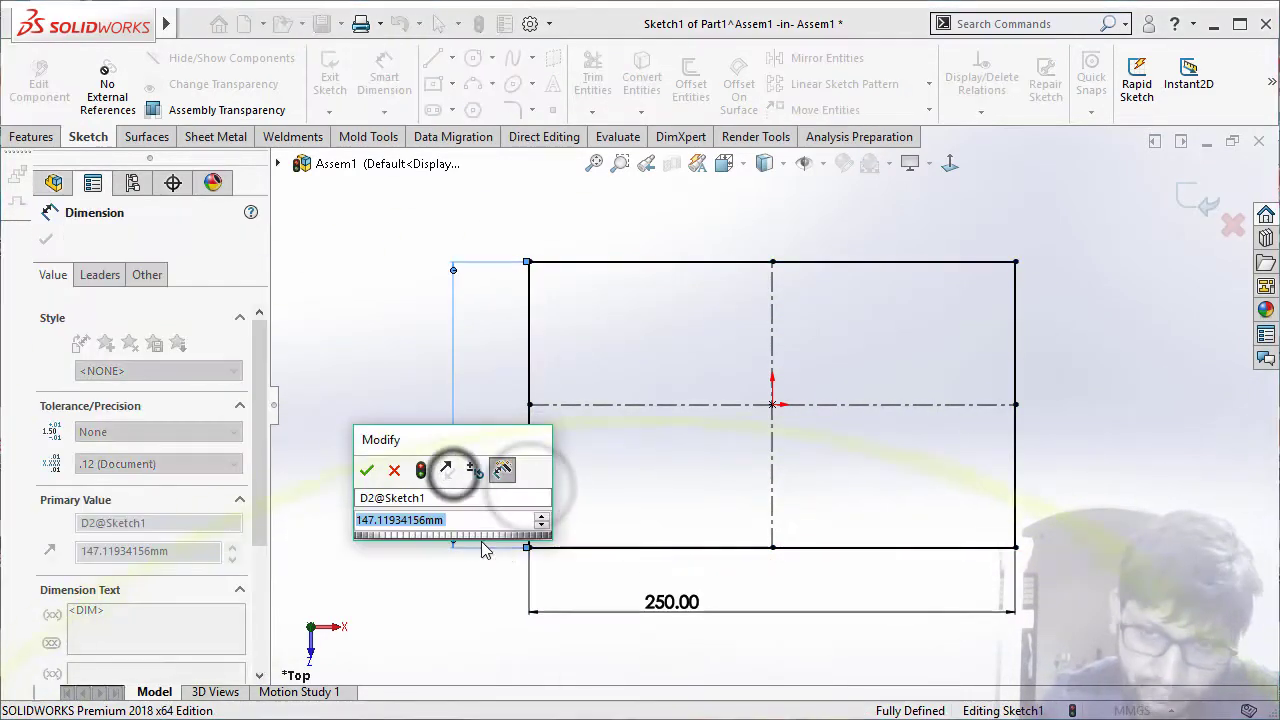
{"action": "type", "text": "150"}
{"action": "key", "text": "Return"}
{"action": "left_click", "coordinate": [390, 361]}
- Sketch a hole circle and mirror the top circles across the horizontal centreline
{"action": "left_click", "coordinate": [473, 58]}
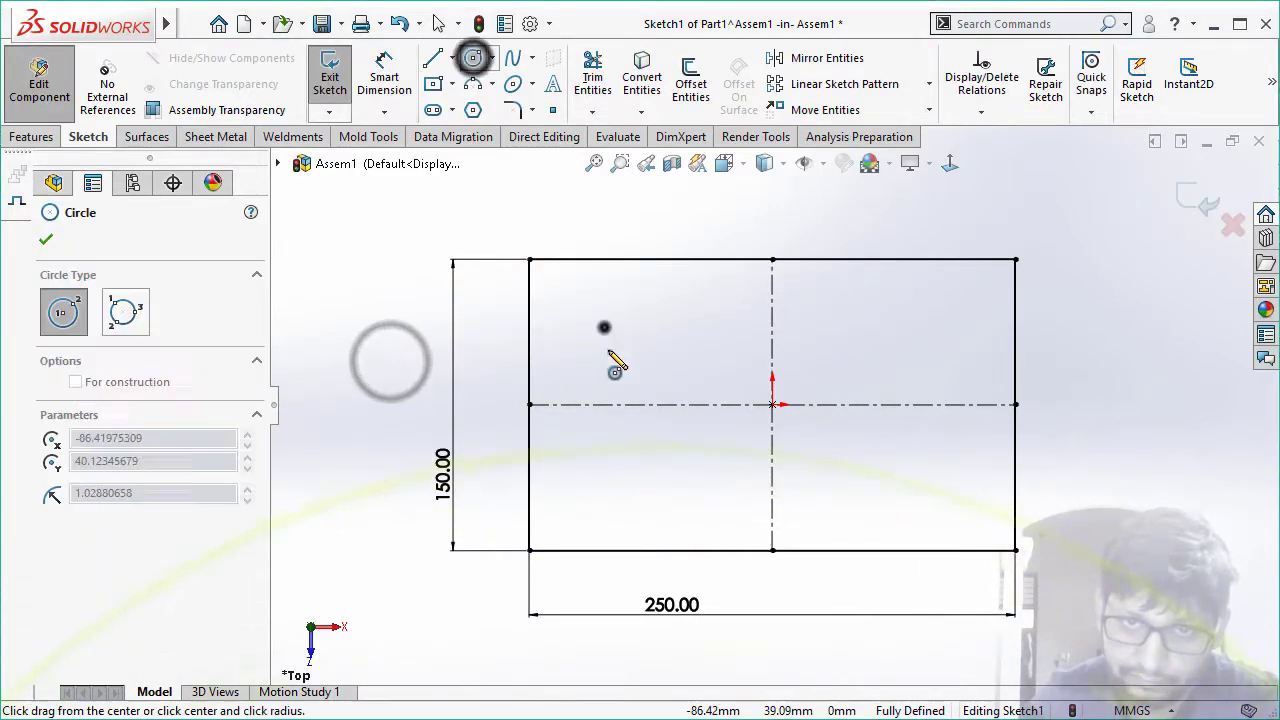
{"action": "left_click", "coordinate": [603, 326]}
{"action": "left_click", "coordinate": [632, 326]}
{"action": "key", "text": "Escape"}
{"action": "left_click_drag", "start_coordinate": [491, 286], "coordinate": [1057, 437]}
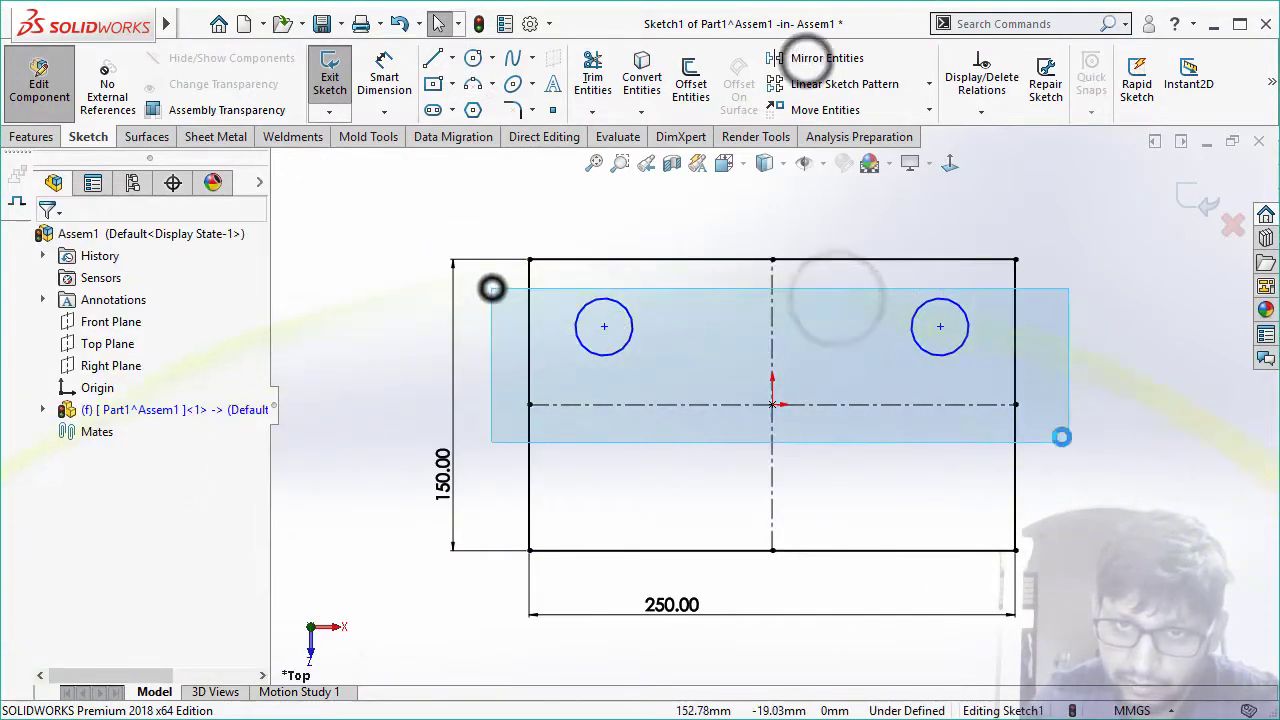
{"action": "left_click", "coordinate": [809, 58]}
- Dimension the top holes' centre-to-centre spacing as 190
{"action": "left_click", "coordinate": [383, 75]}
{"action": "left_click", "coordinate": [614, 350]}
{"action": "left_click", "coordinate": [911, 345]}
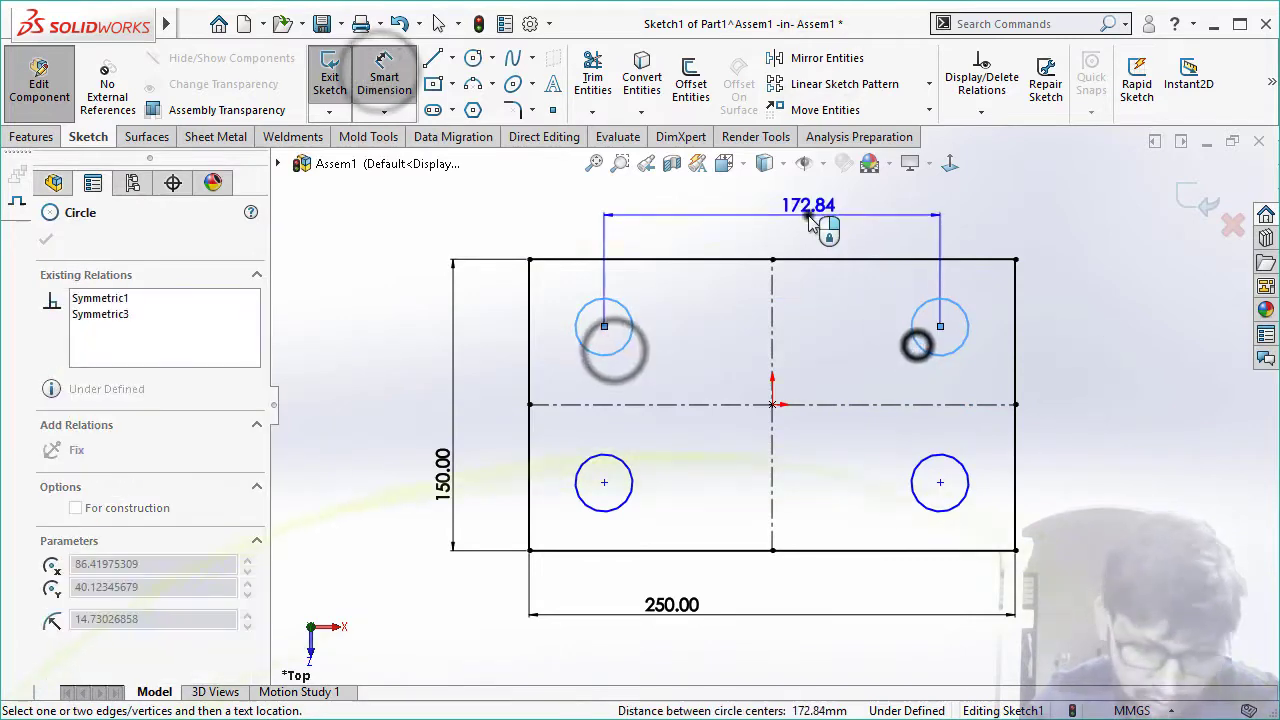
{"action": "left_click", "coordinate": [809, 214]}
{"action": "key", "text": "Return"}
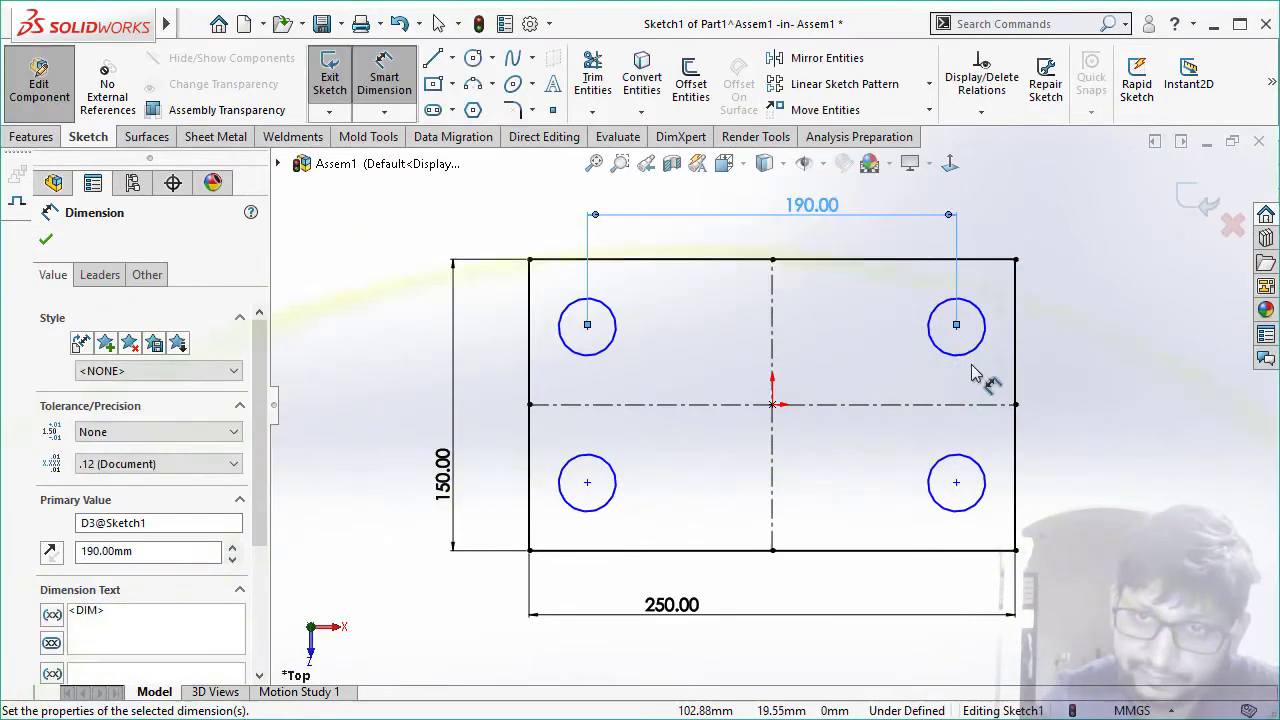
- Dimension the right holes' vertical spacing as 90 and hole diameter 25, then exit the sketch
{"action": "left_click", "coordinate": [969, 343]}
{"action": "left_click", "coordinate": [967, 465]}
{"action": "left_click", "coordinate": [1094, 430]}
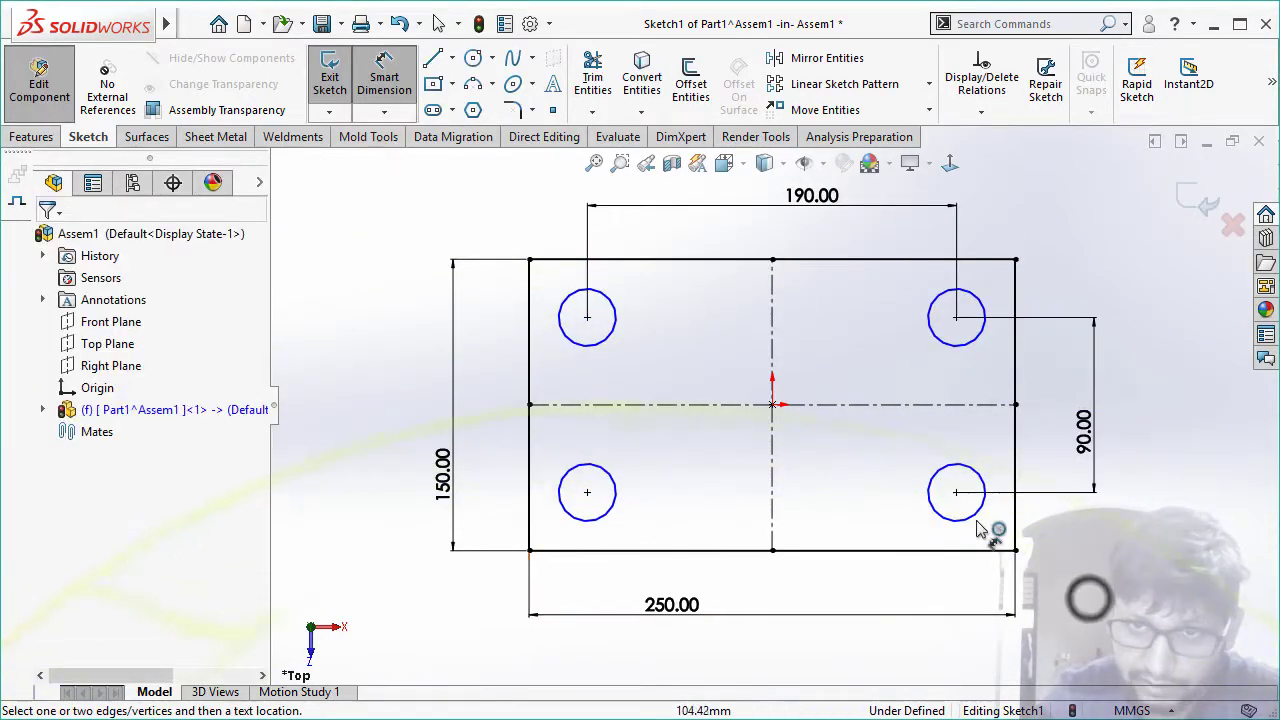
{"action": "left_click", "coordinate": [978, 508]}
{"action": "left_click", "coordinate": [1105, 568]}
{"action": "type", "text": "25"}
{"action": "key", "text": "Return"}
{"action": "left_click", "coordinate": [1120, 312]}
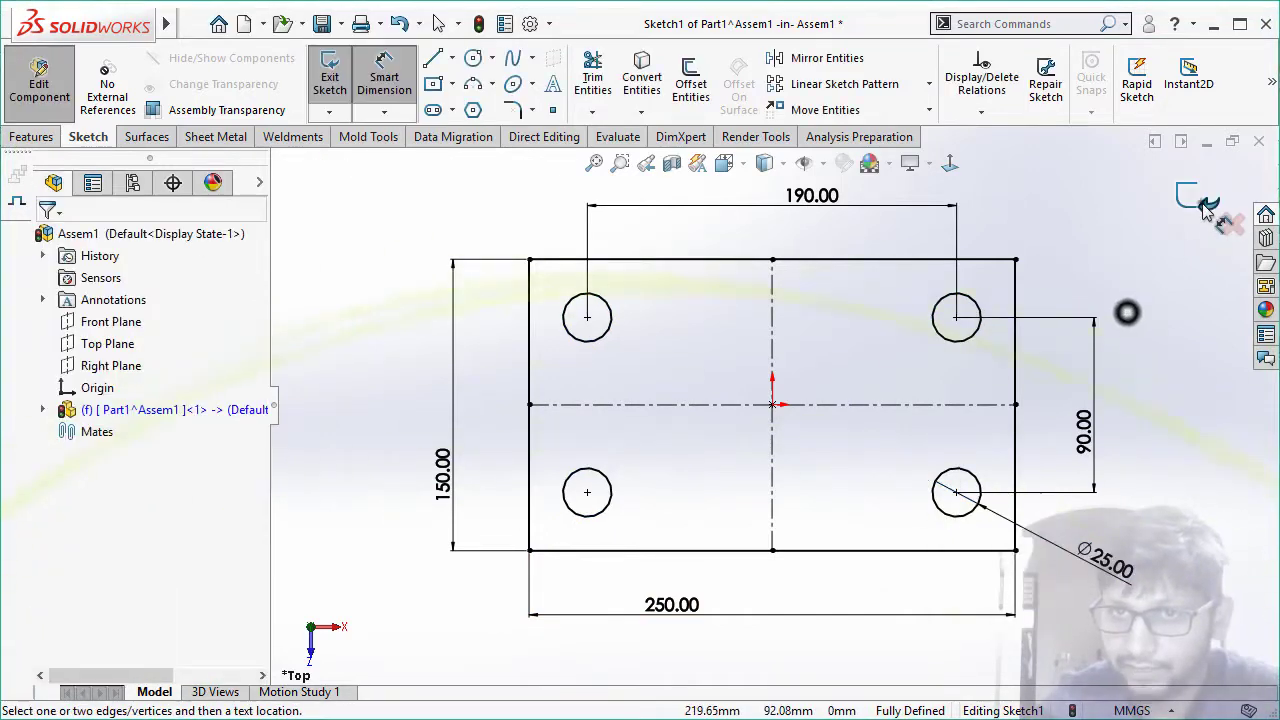
{"action": "left_click", "coordinate": [1205, 200]}
- Boss-extrude Sketch1 30 mm into the holed plate and return to editing Assem1
{"action": "left_click", "coordinate": [31, 136]}
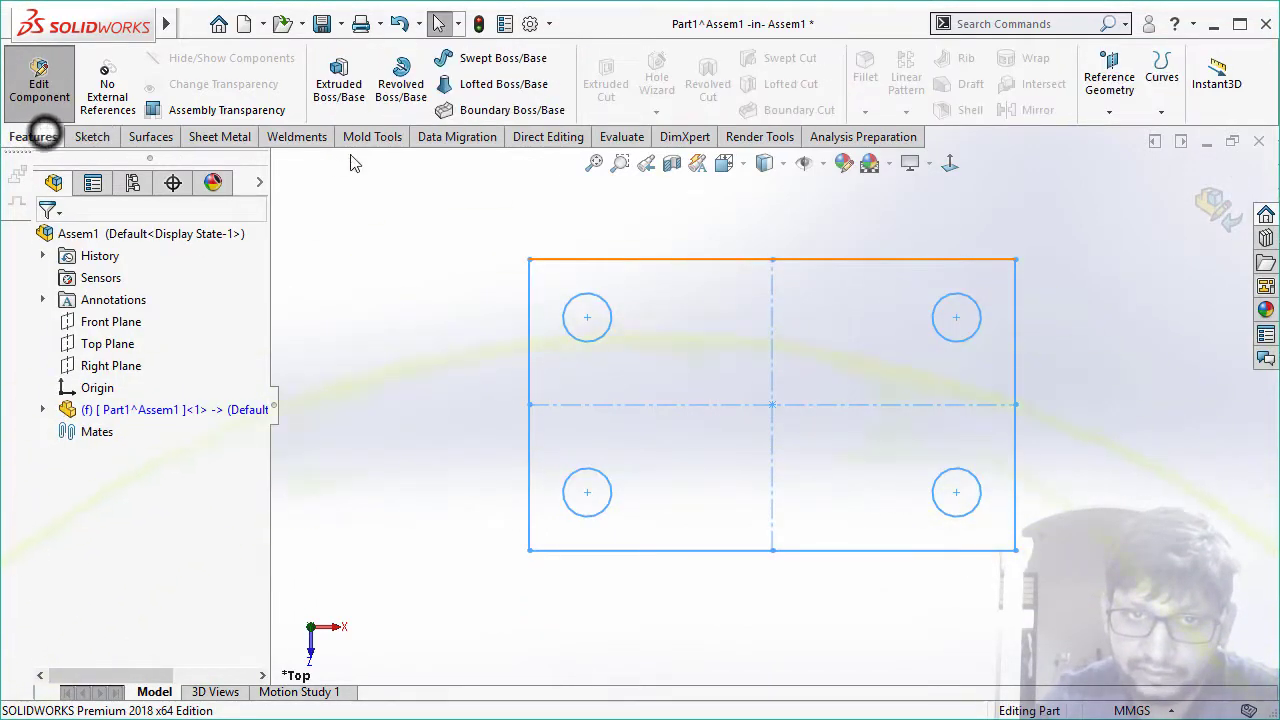
{"action": "left_click", "coordinate": [338, 80]}
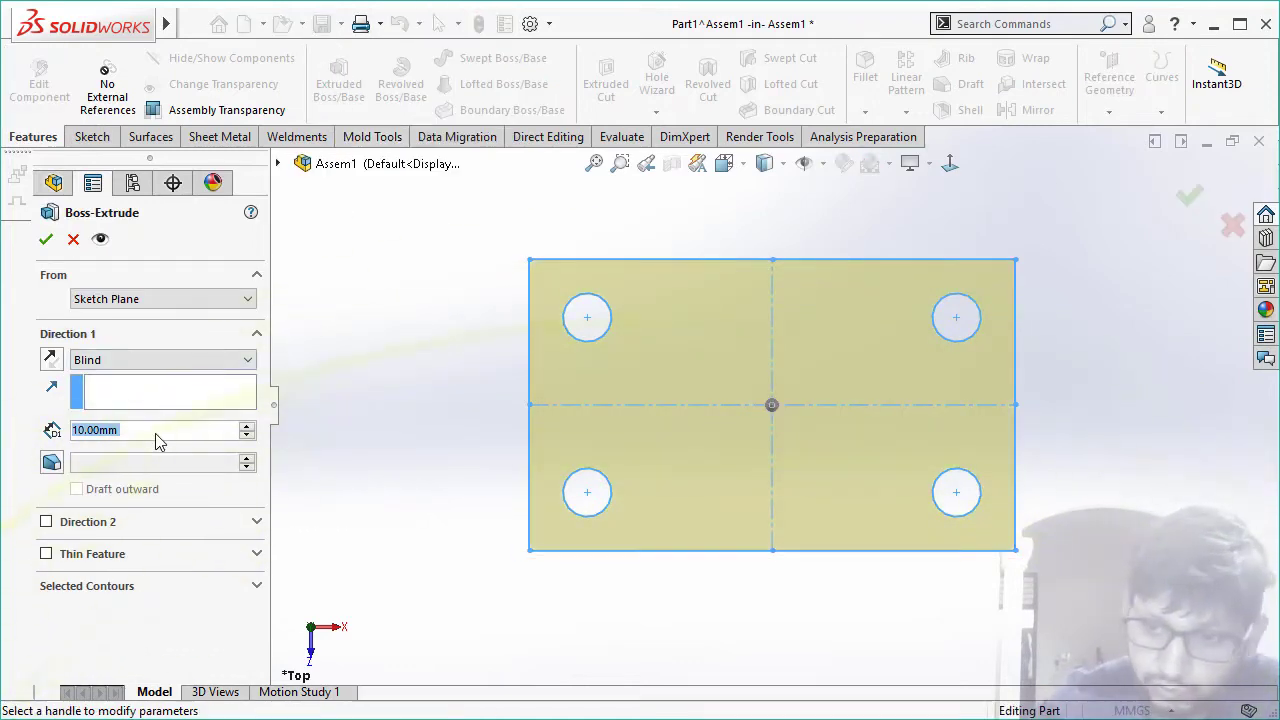
{"action": "type", "text": "30"}
{"action": "key", "text": "Return"}
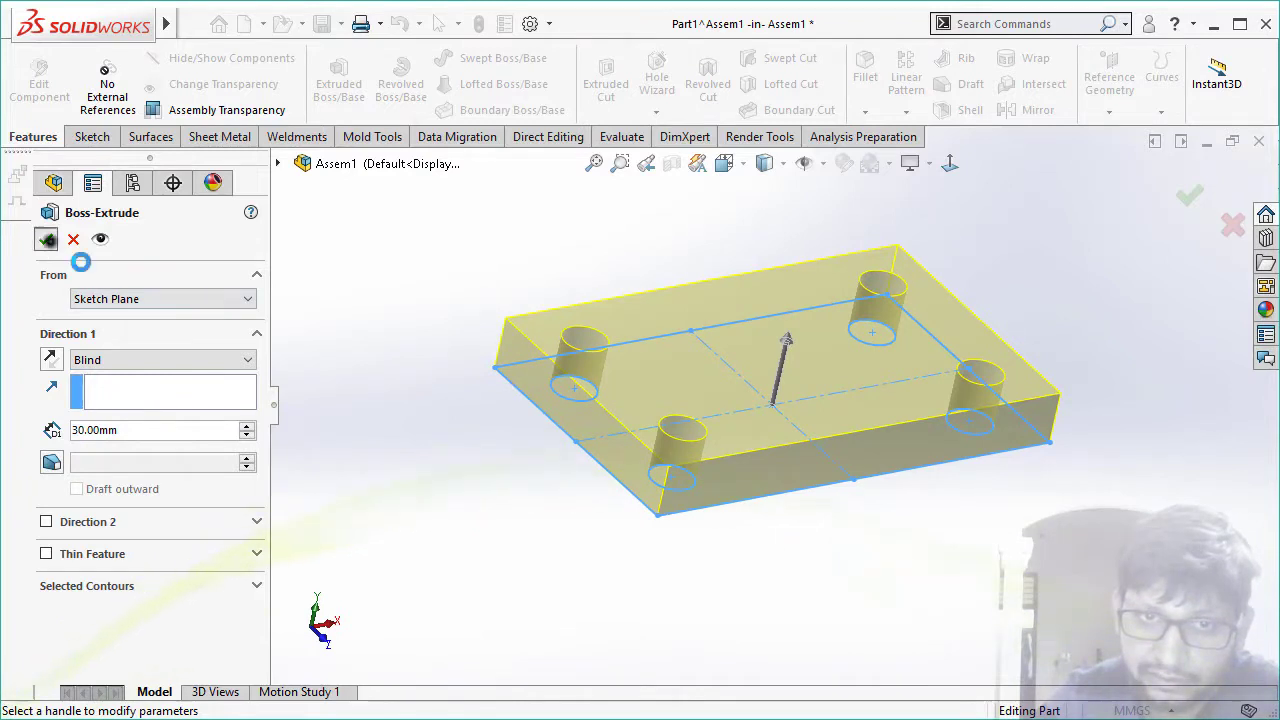
{"action": "left_click", "coordinate": [46, 239]}
{"action": "scroll", "coordinate": [807, 390], "scroll_direction": "up", "scroll_amount": 3}
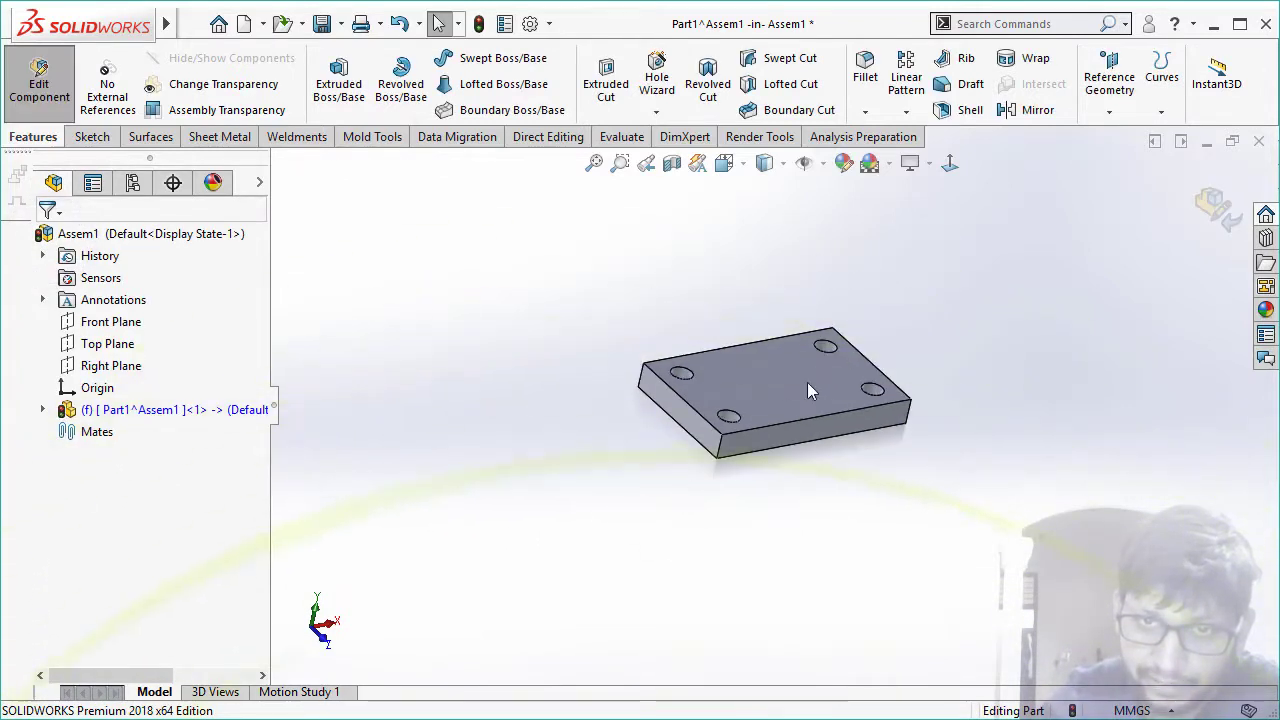
{"action": "scroll", "coordinate": [835, 361], "scroll_direction": "down", "scroll_amount": 2}
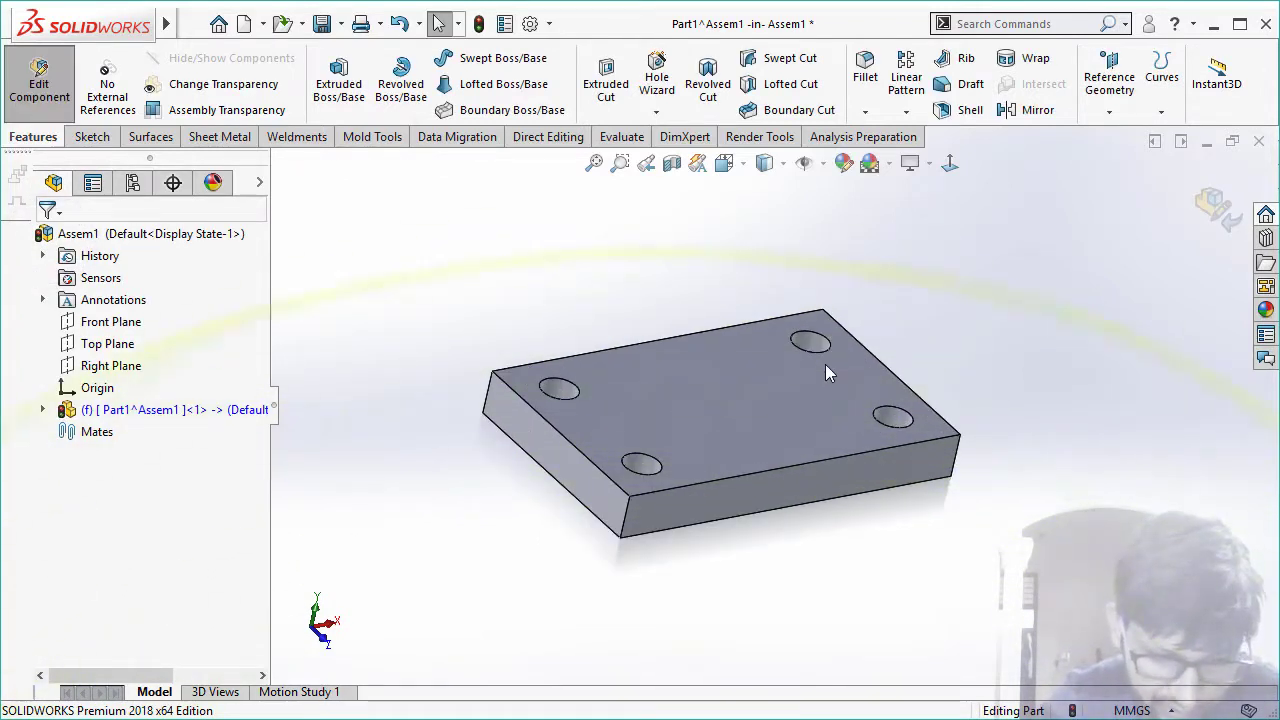
{"action": "left_click", "coordinate": [1222, 206]}
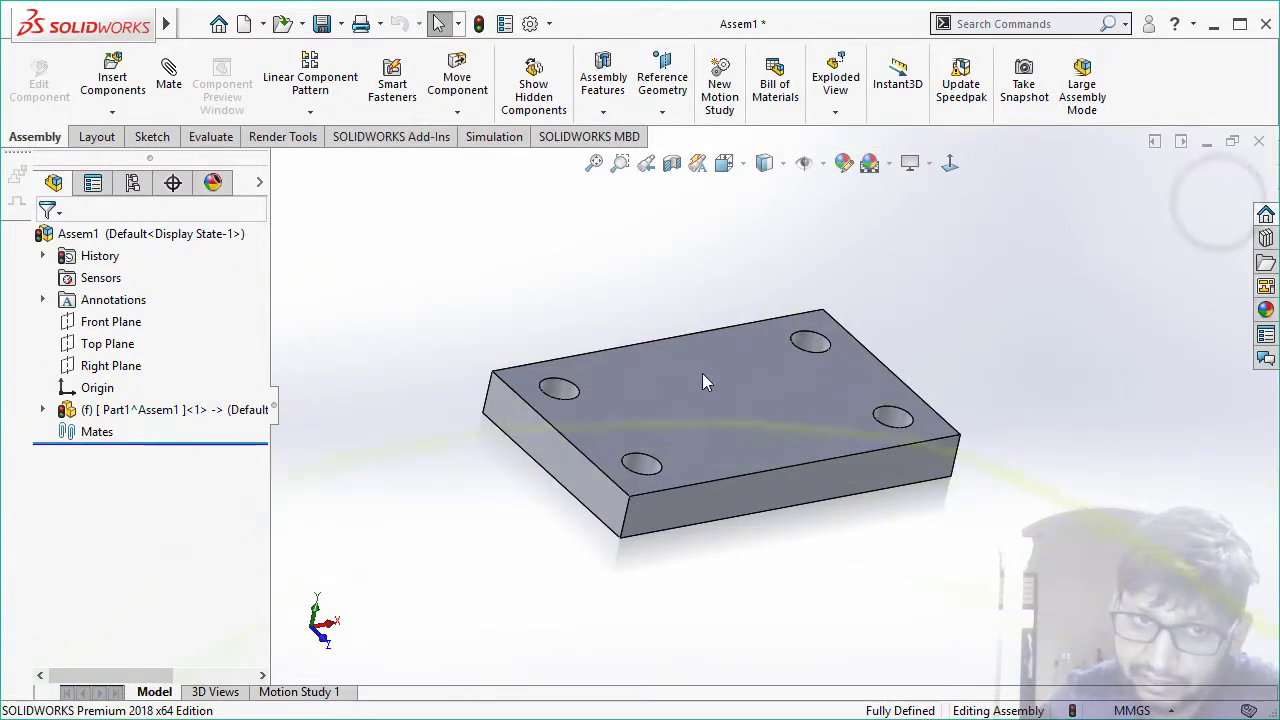
- Rename the Part1 component to 'Bottom Plate' in the assembly tree
{"action": "left_click", "coordinate": [136, 411]}
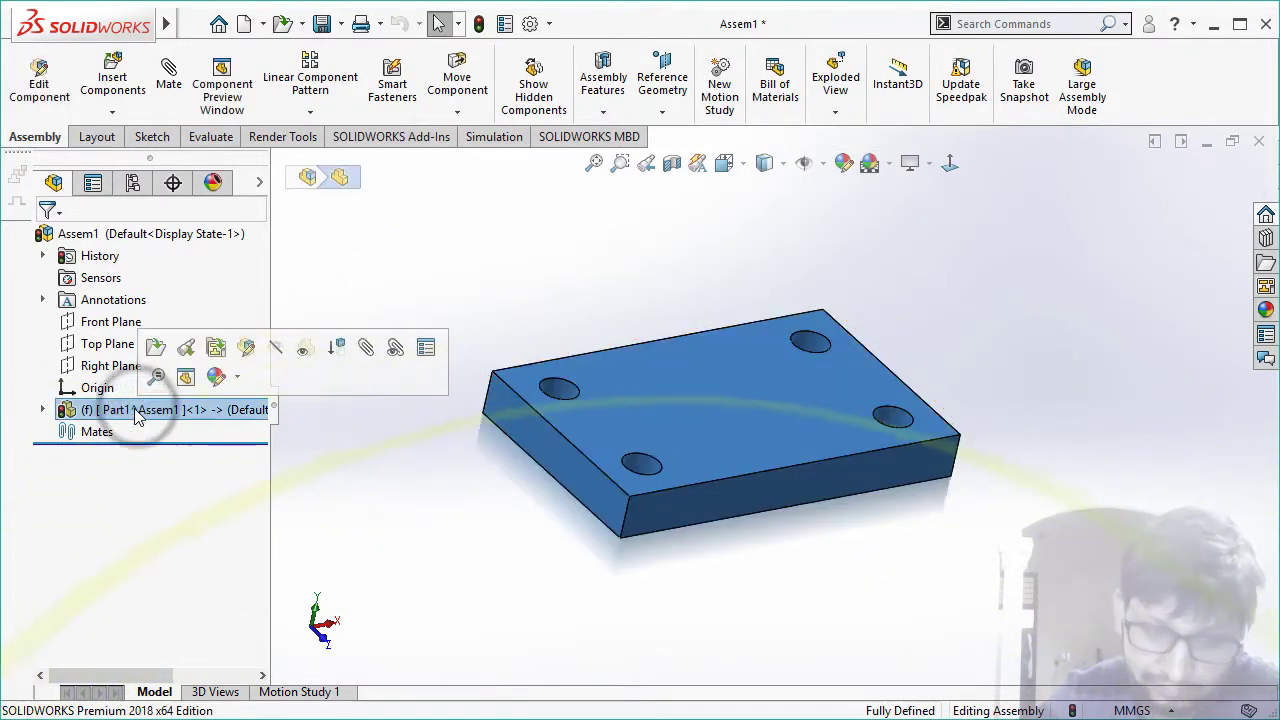
{"action": "left_click", "coordinate": [136, 411]}
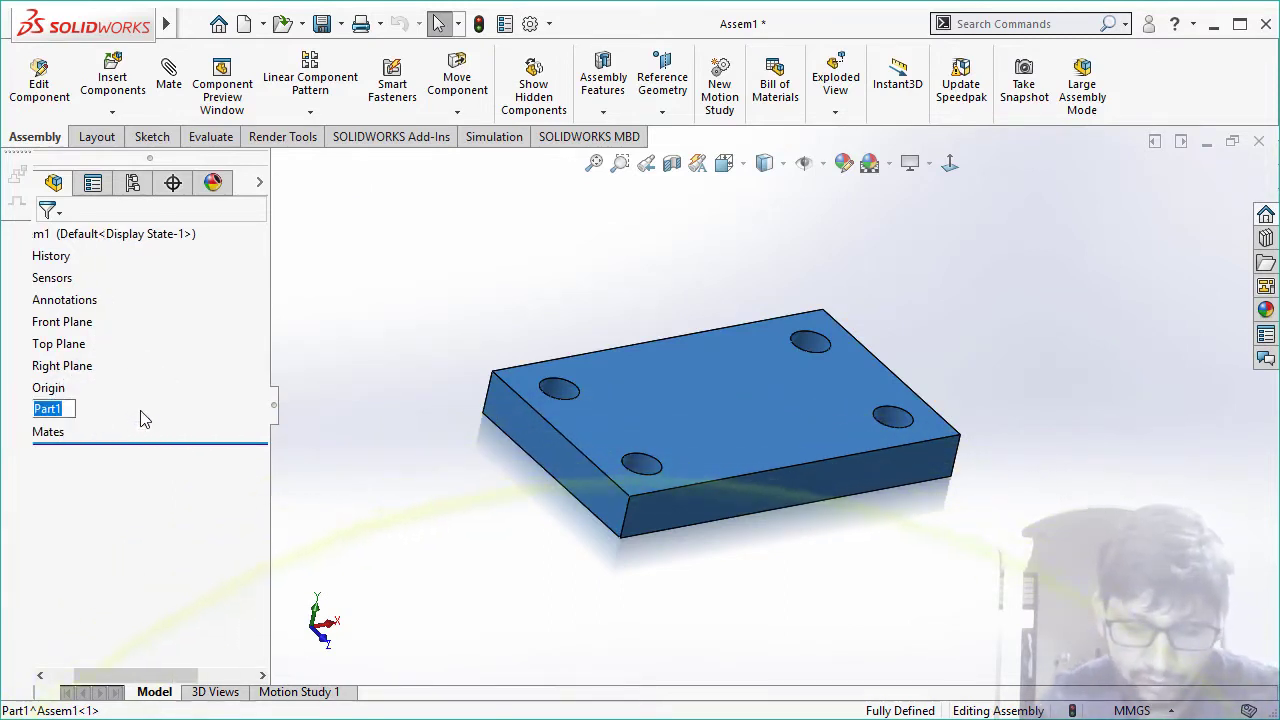
{"action": "type", "text": "Bottom Plate"}
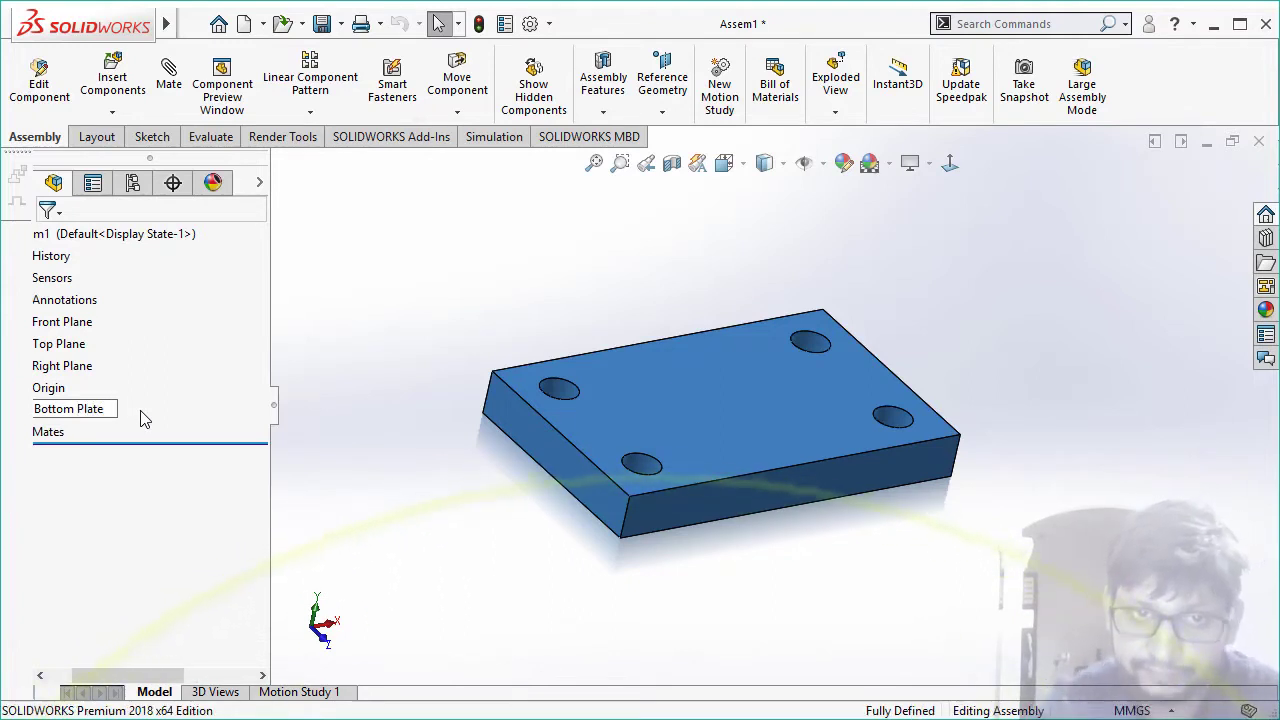
{"action": "key", "text": "Return"}
{"action": "left_click", "coordinate": [390, 485]}
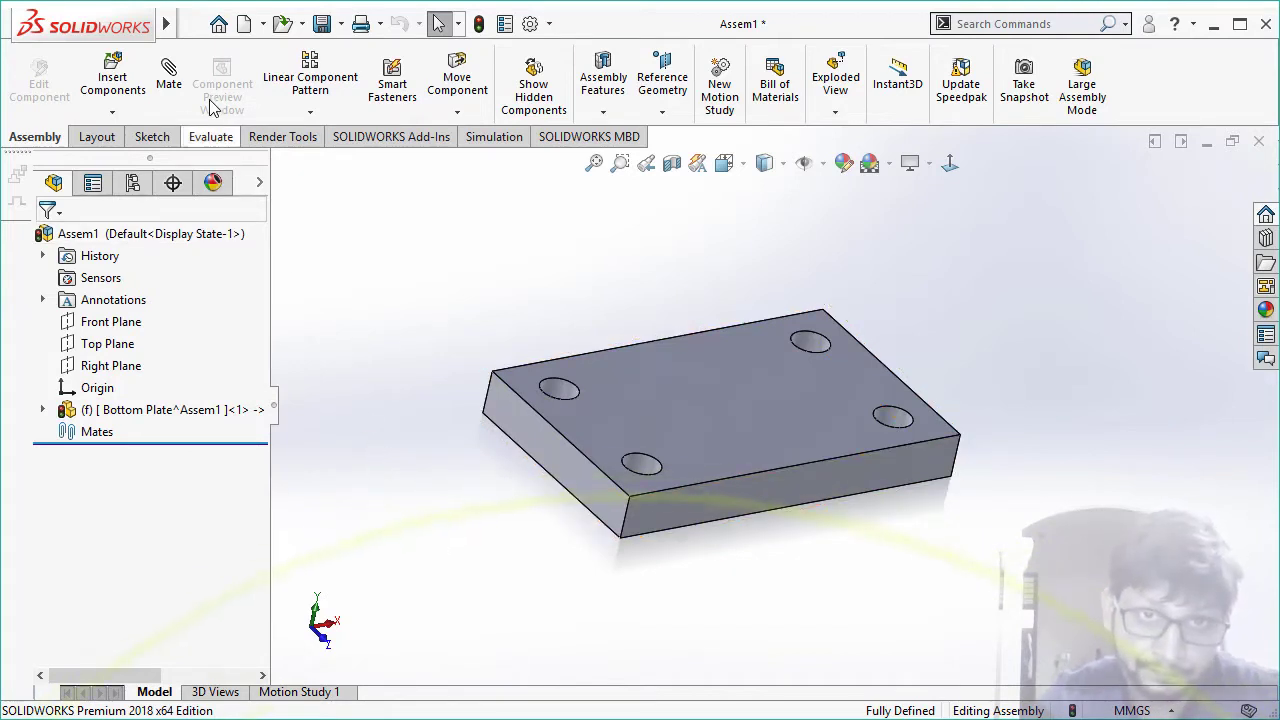
{"action": "left_click", "coordinate": [117, 113]}
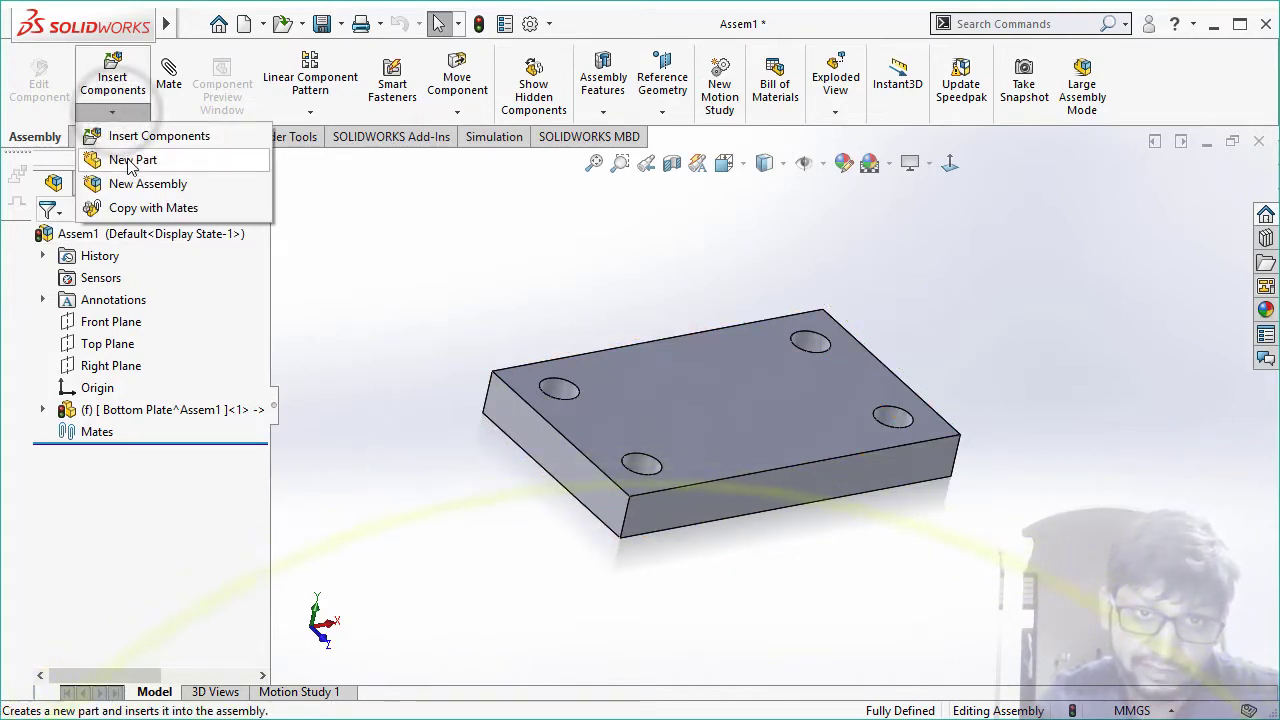
- Add new Part2 on the plate's top face, discarding its trial converted-edge sketch
{"action": "left_click", "coordinate": [129, 160]}
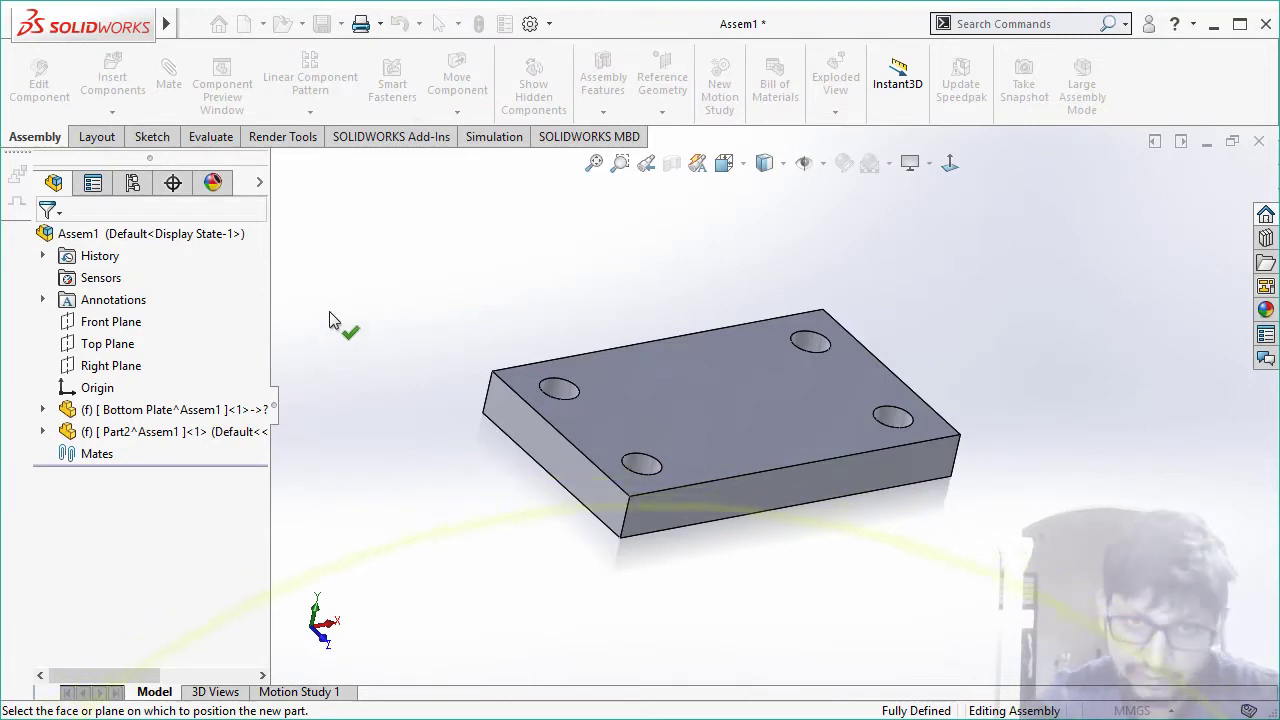
{"action": "left_click", "coordinate": [680, 399]}
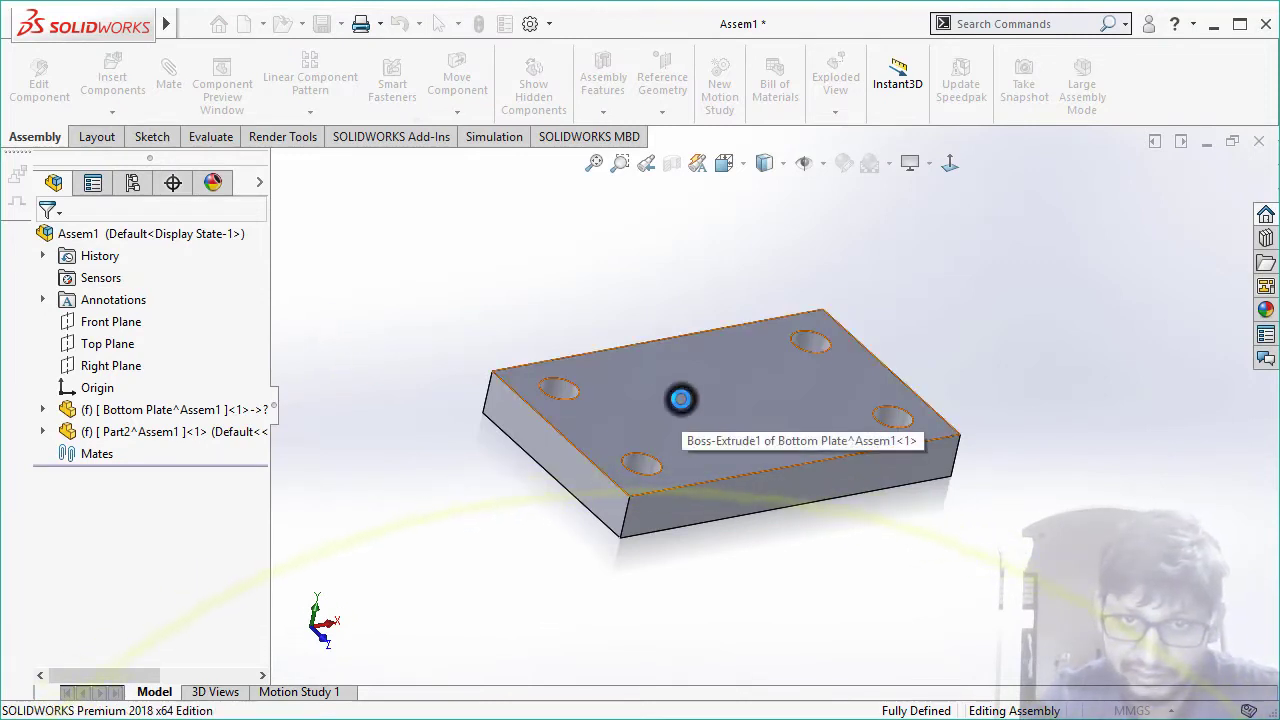
{"action": "left_click", "coordinate": [950, 163]}
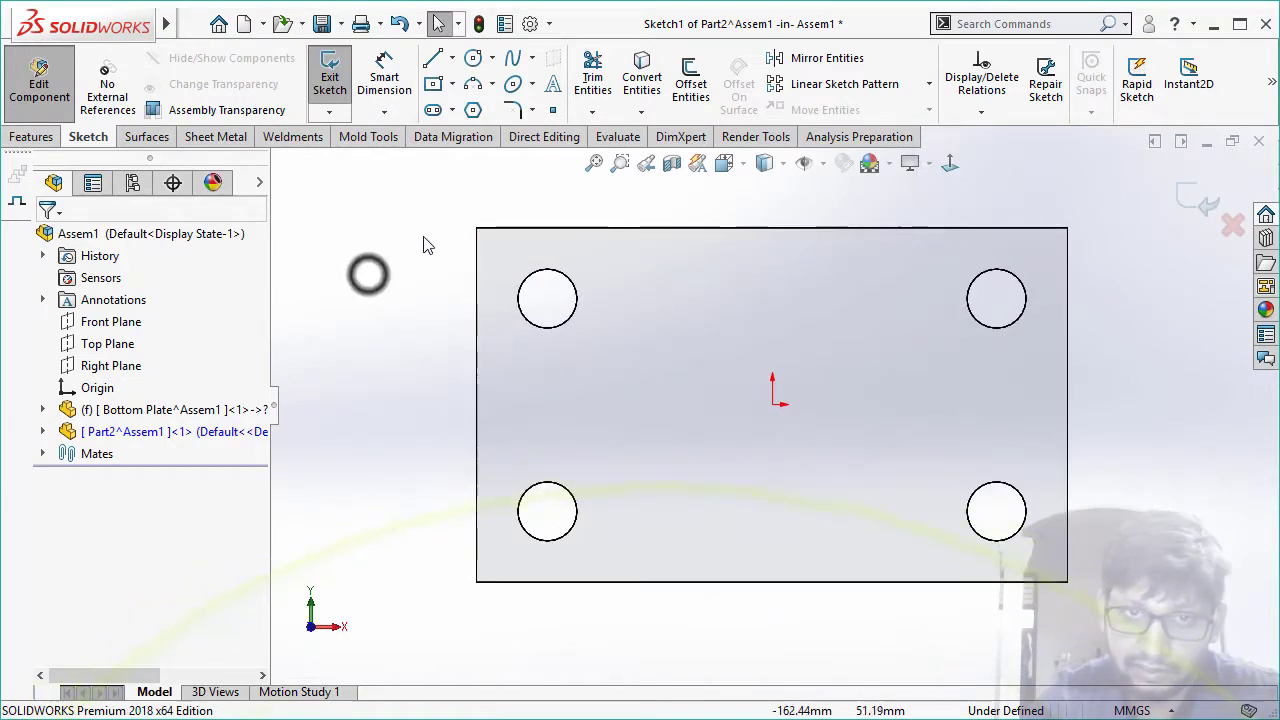
{"action": "left_click", "coordinate": [557, 490]}
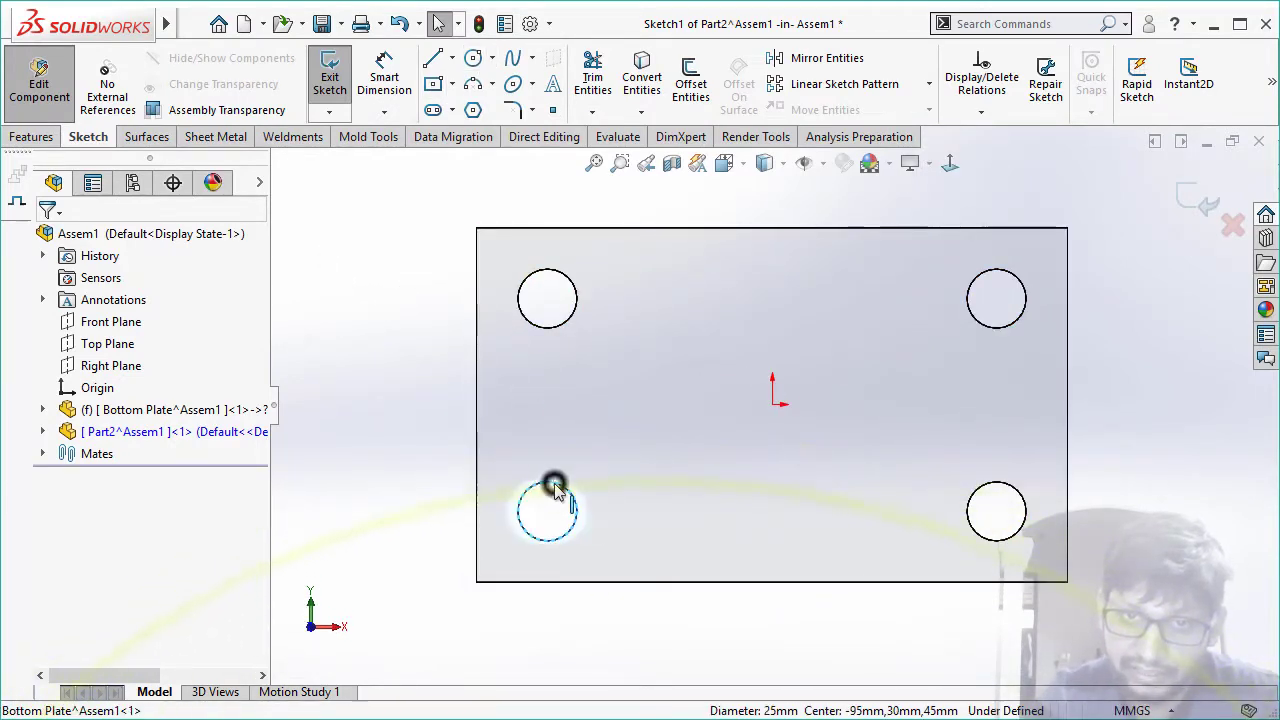
{"action": "left_click", "coordinate": [642, 78]}
{"action": "mouse_move", "coordinate": [738, 596]}
{"action": "middle_mouse_down"}
{"action": "mouse_move", "coordinate": [722, 392]}
{"action": "mouse_move", "coordinate": [760, 326]}
{"action": "mouse_move", "coordinate": [757, 391]}
{"action": "middle_mouse_up"}
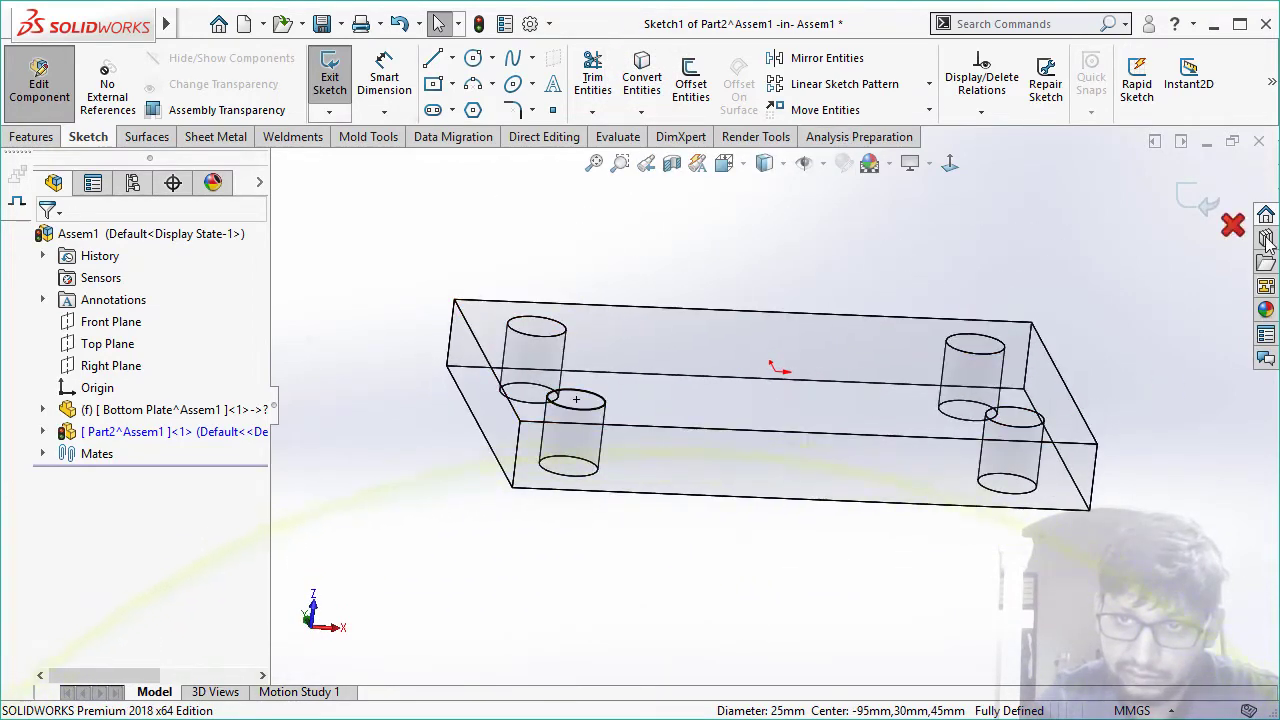
{"action": "left_click", "coordinate": [1230, 221]}
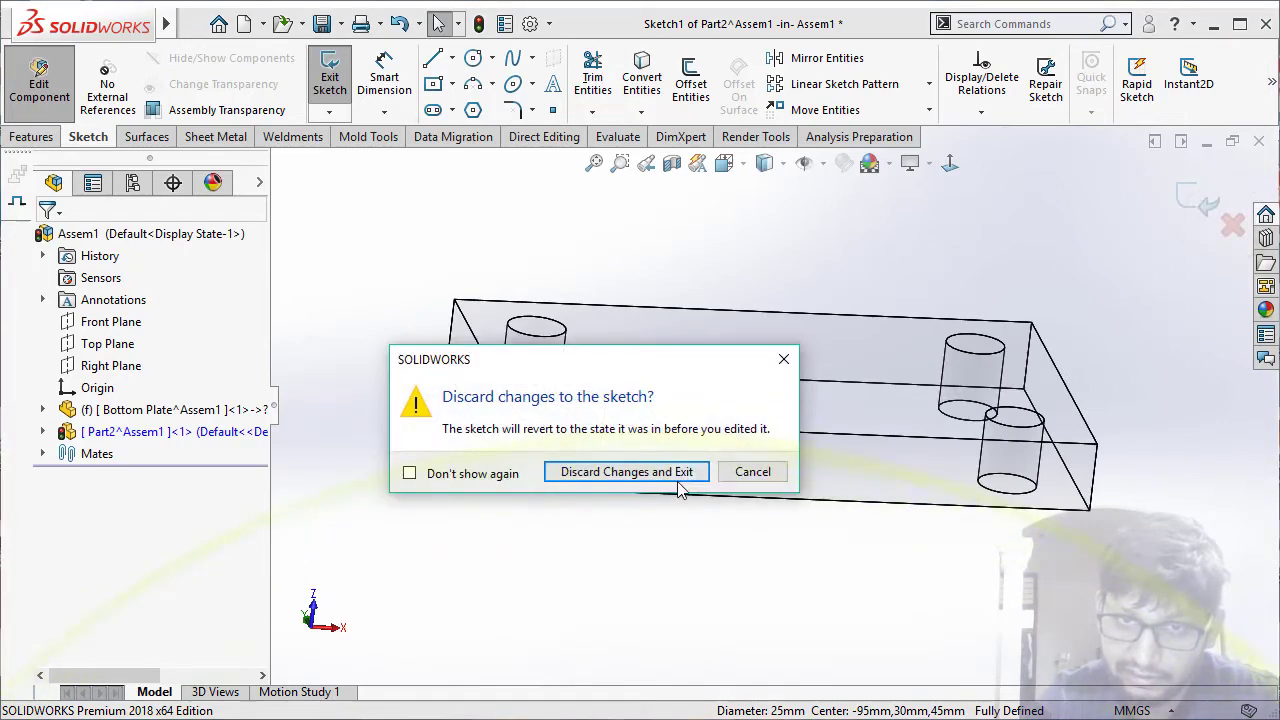
{"action": "left_click", "coordinate": [614, 469]}
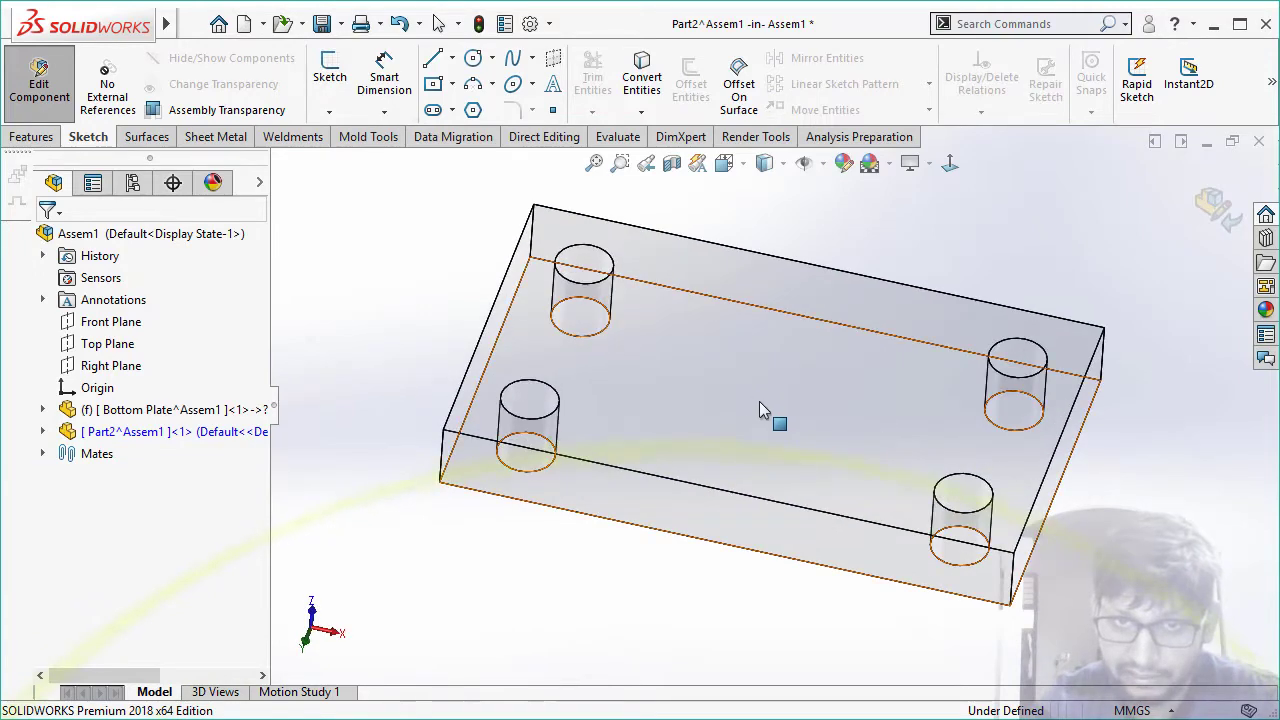
- Sketch on the plate face, converting the upper-left hole edge into a Ø25 circle
{"action": "left_click", "coordinate": [727, 397]}
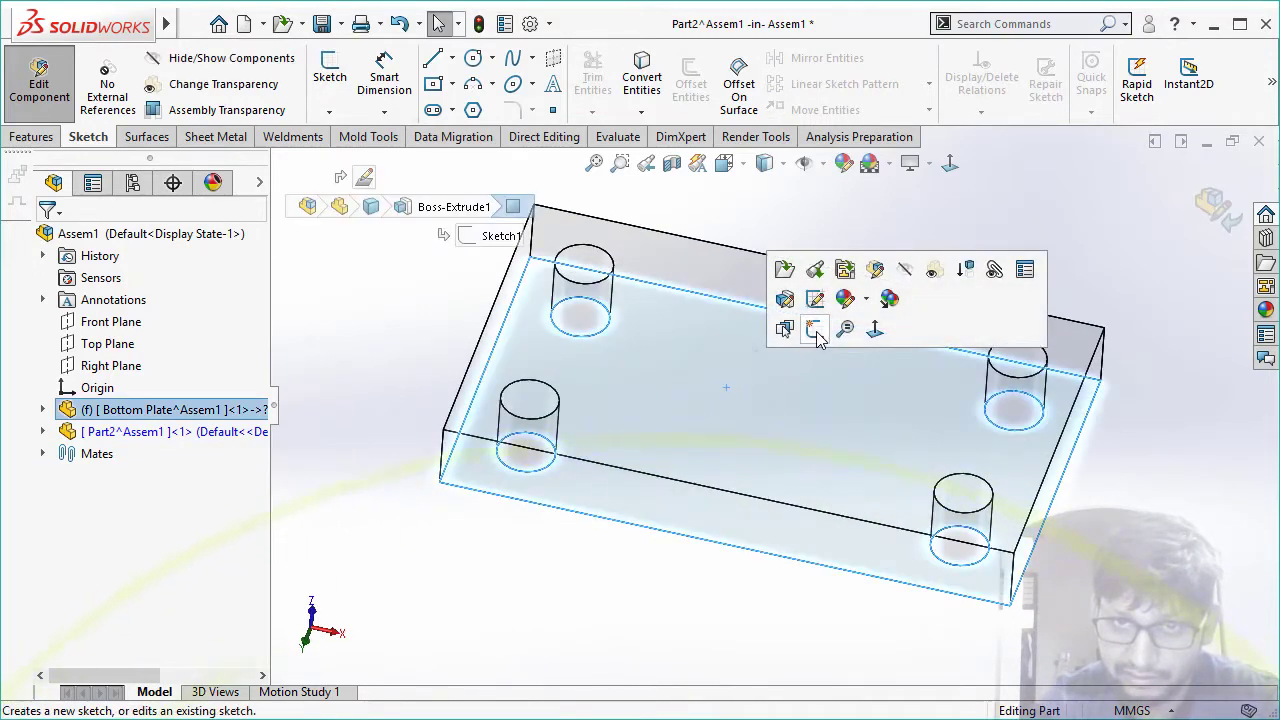
{"action": "left_click", "coordinate": [815, 332]}
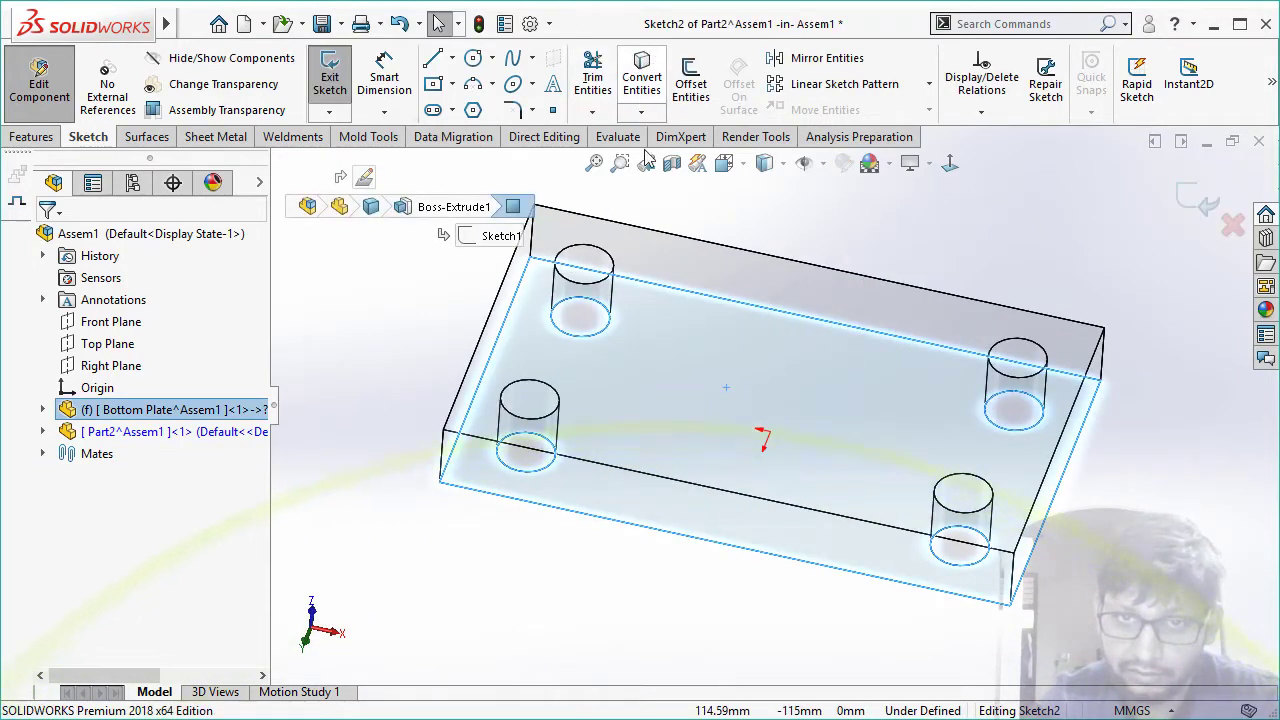
{"action": "left_click", "coordinate": [374, 457]}
{"action": "left_click", "coordinate": [580, 333]}
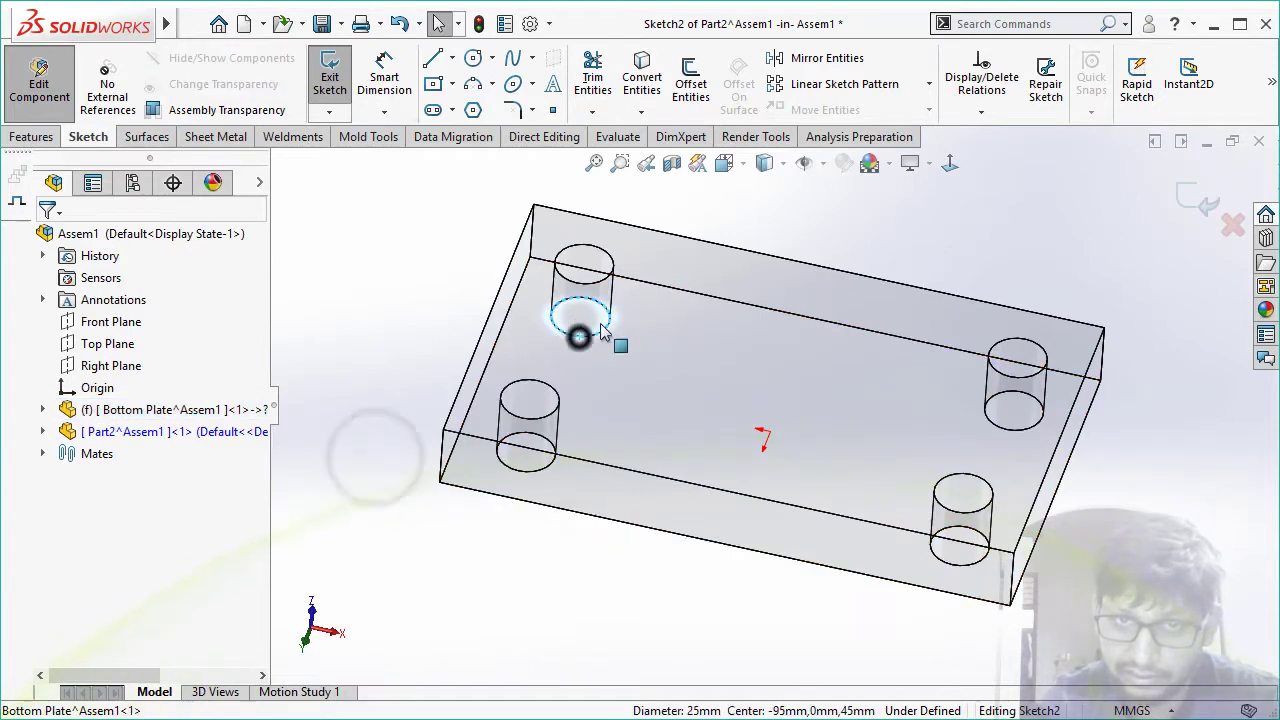
{"action": "left_click", "coordinate": [646, 95]}
{"action": "middle_click_drag", "start_coordinate": [760, 451], "coordinate": [761, 570]}
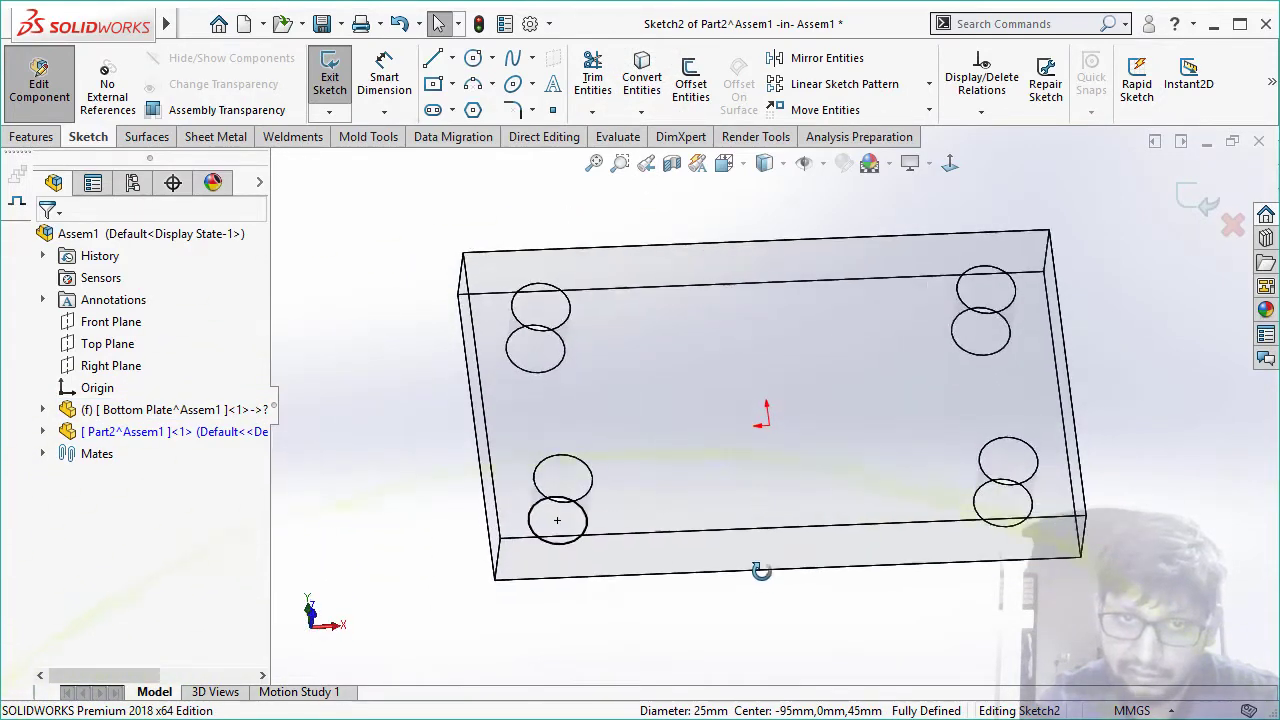
- Boss-extrude the circle 200 mm to form the pillar
{"action": "left_click", "coordinate": [30, 137]}
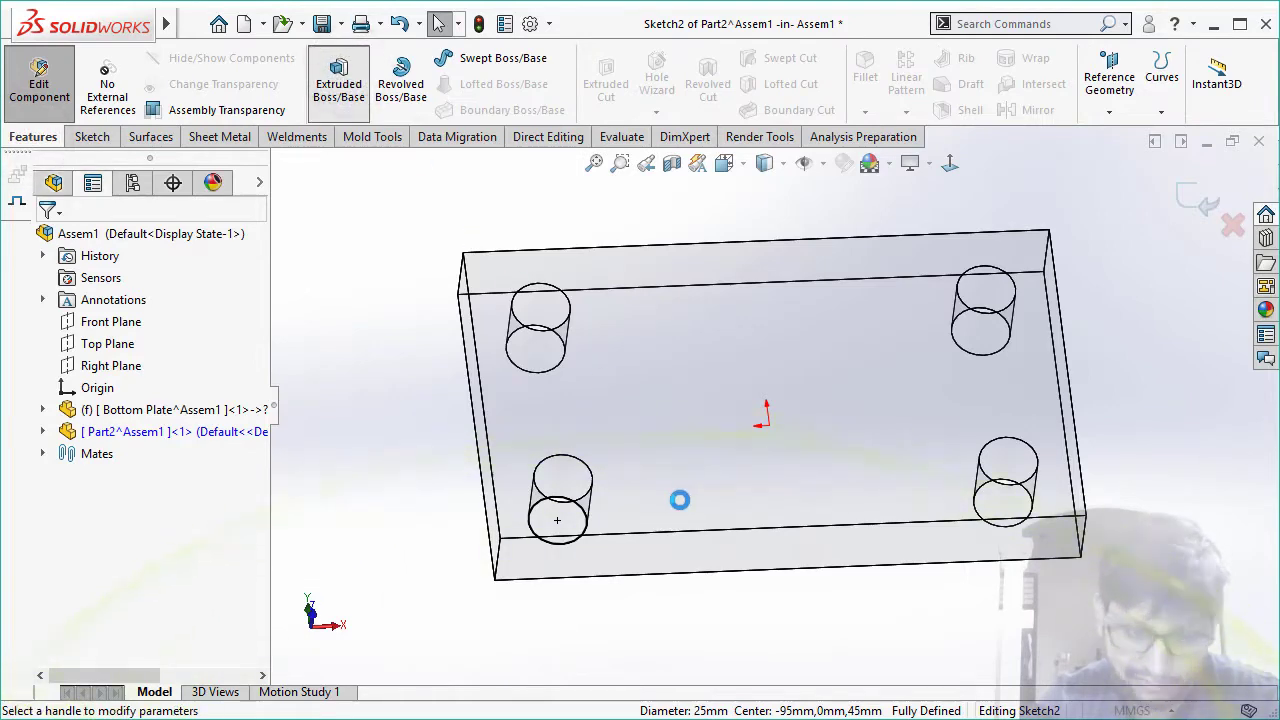
{"action": "middle_click_drag", "start_coordinate": [681, 505], "coordinate": [683, 420]}
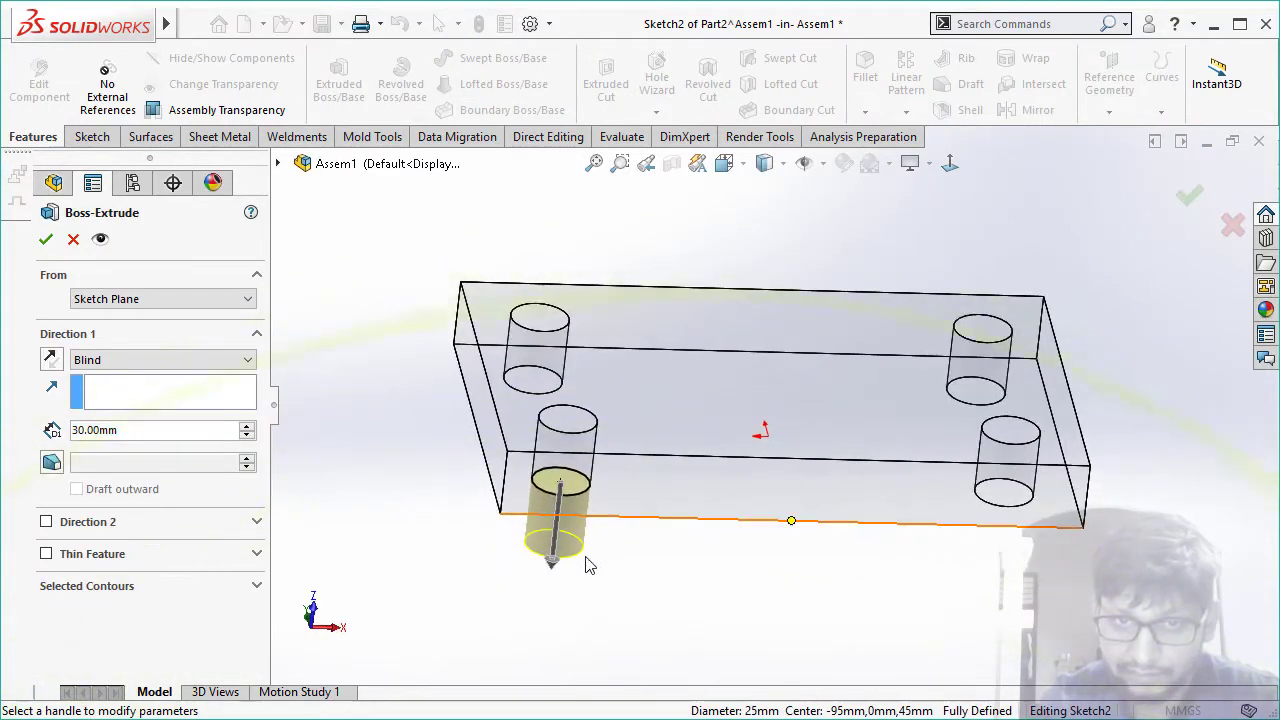
{"action": "left_click", "coordinate": [552, 566]}
{"action": "left_click", "coordinate": [622, 326]}
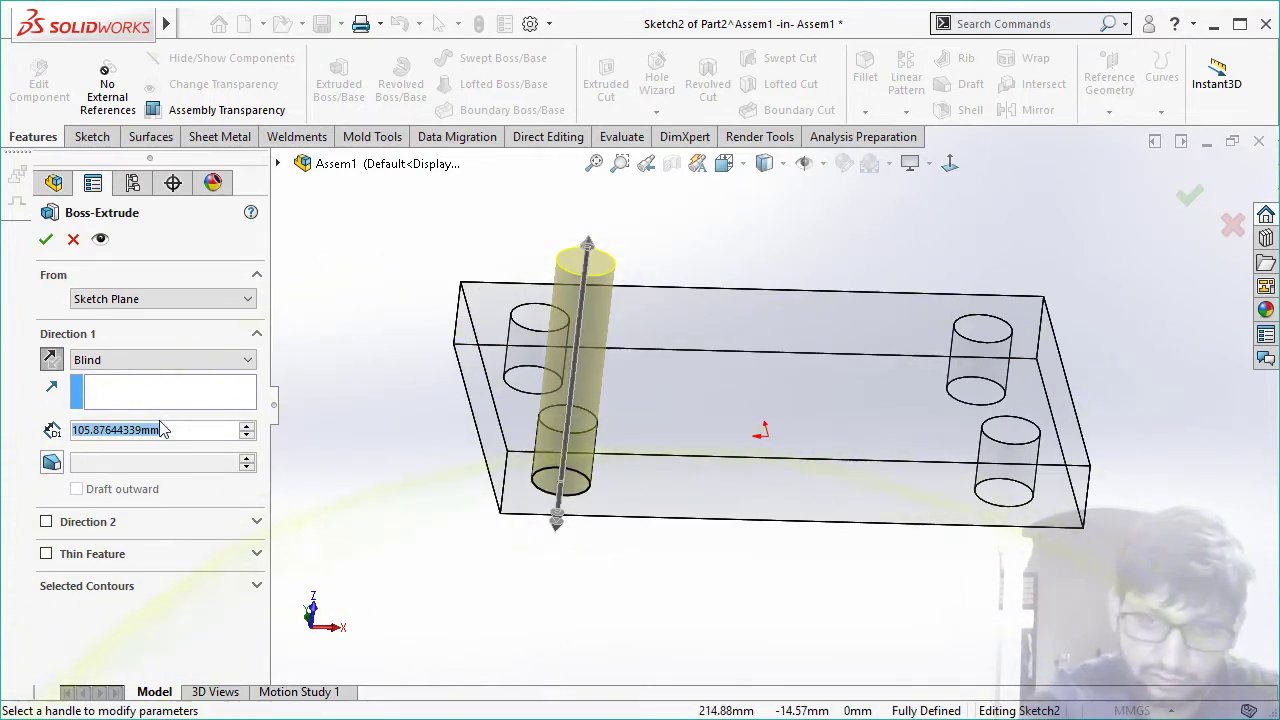
{"action": "type", "text": "200"}
{"action": "key", "text": "Return"}
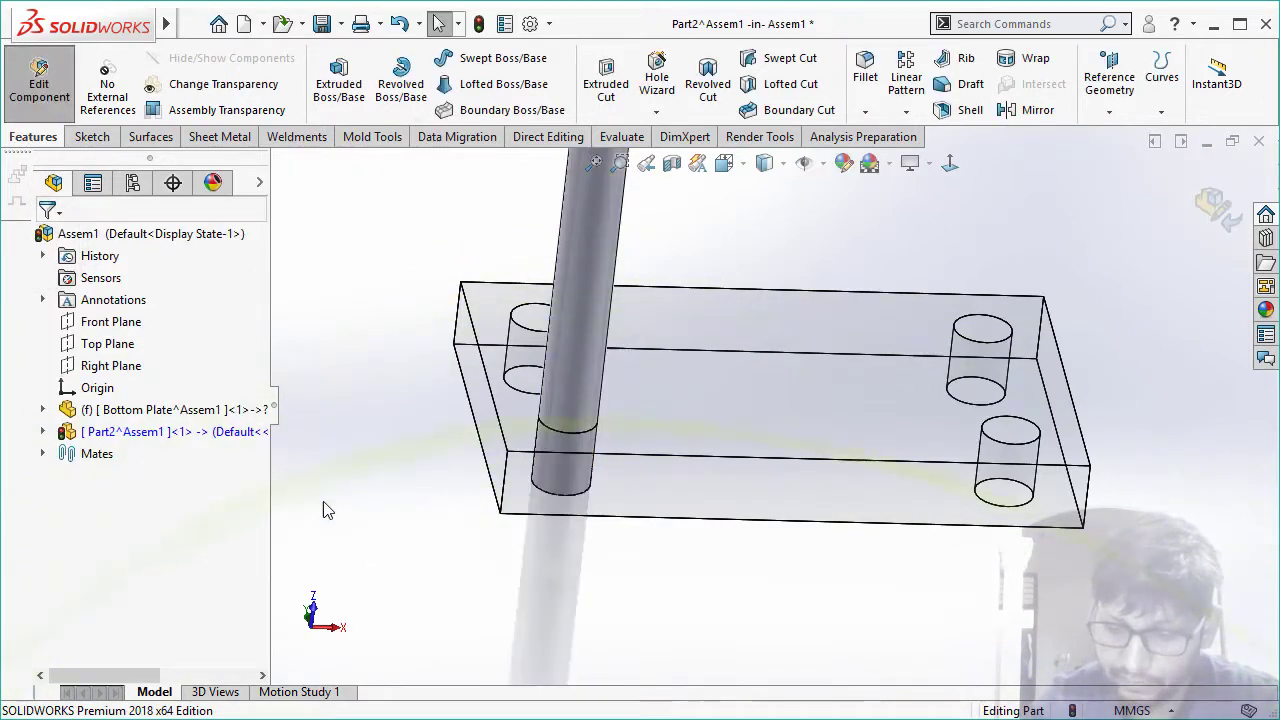
{"action": "scroll", "coordinate": [516, 549], "scroll_direction": "up", "scroll_amount": 3}
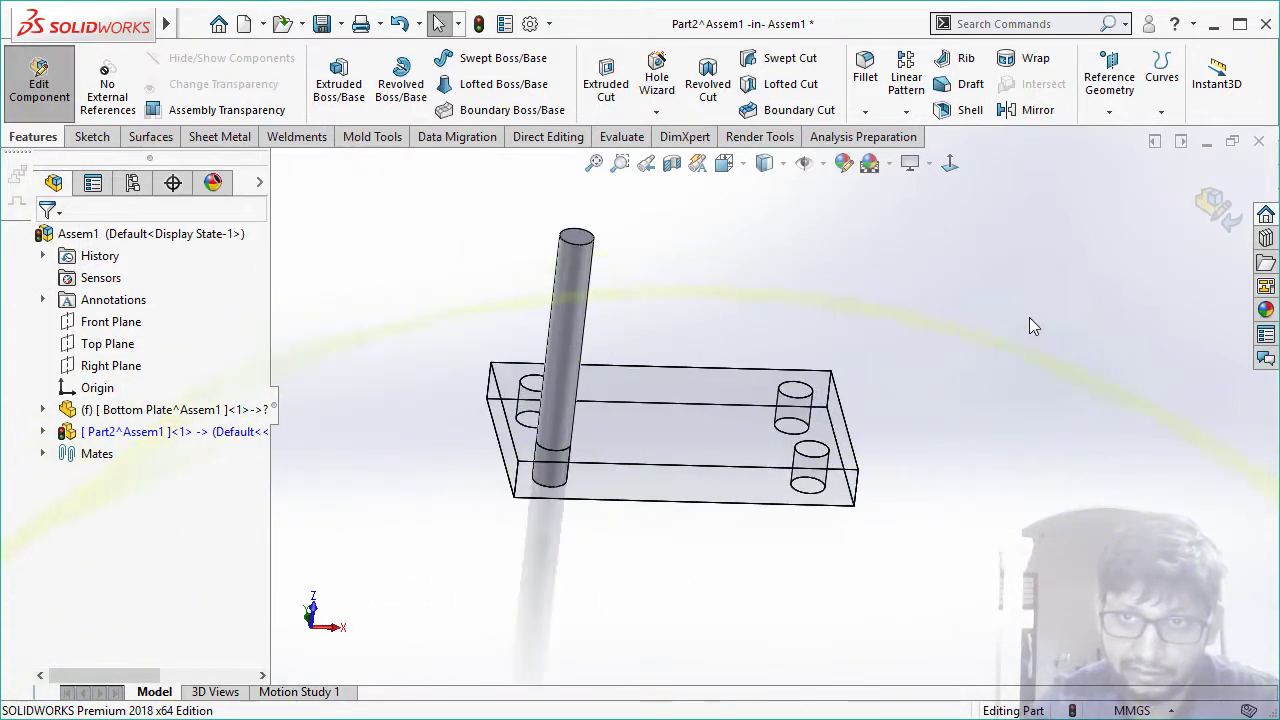
- Return to the assembly and rename Part2 to 'Guide Pillar'
{"action": "left_click", "coordinate": [1214, 208]}
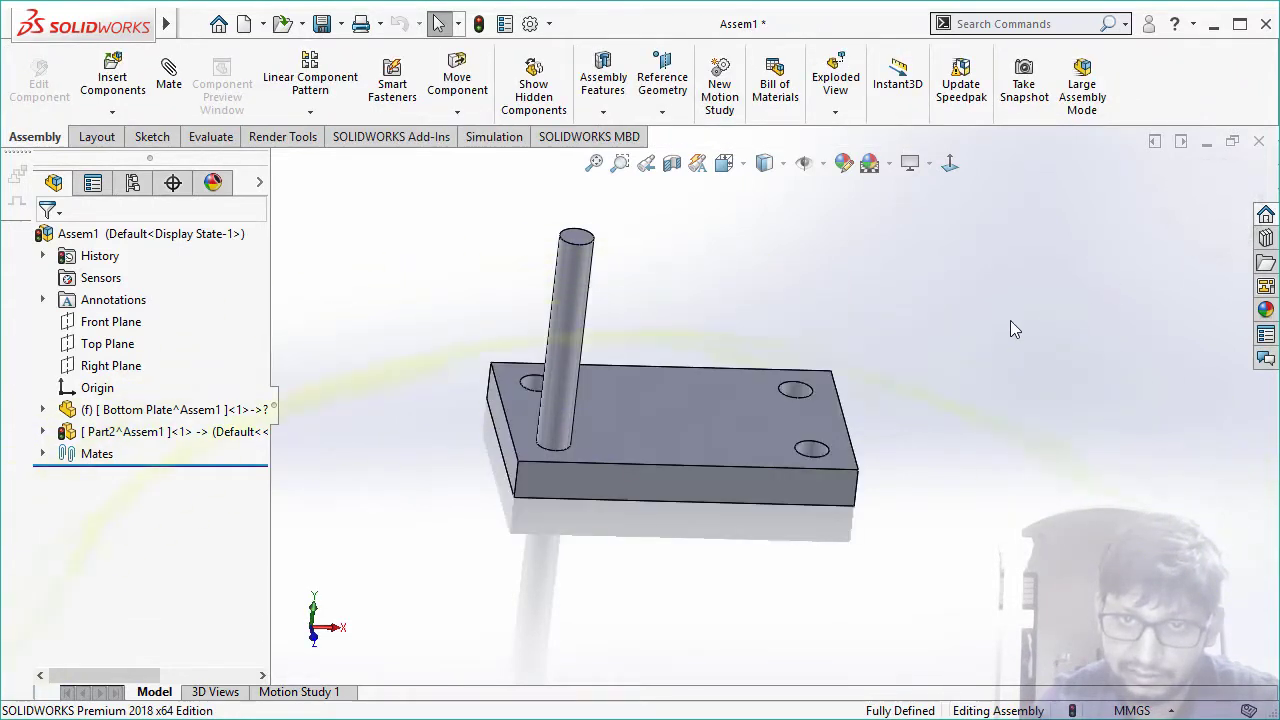
{"action": "left_click", "coordinate": [134, 438]}
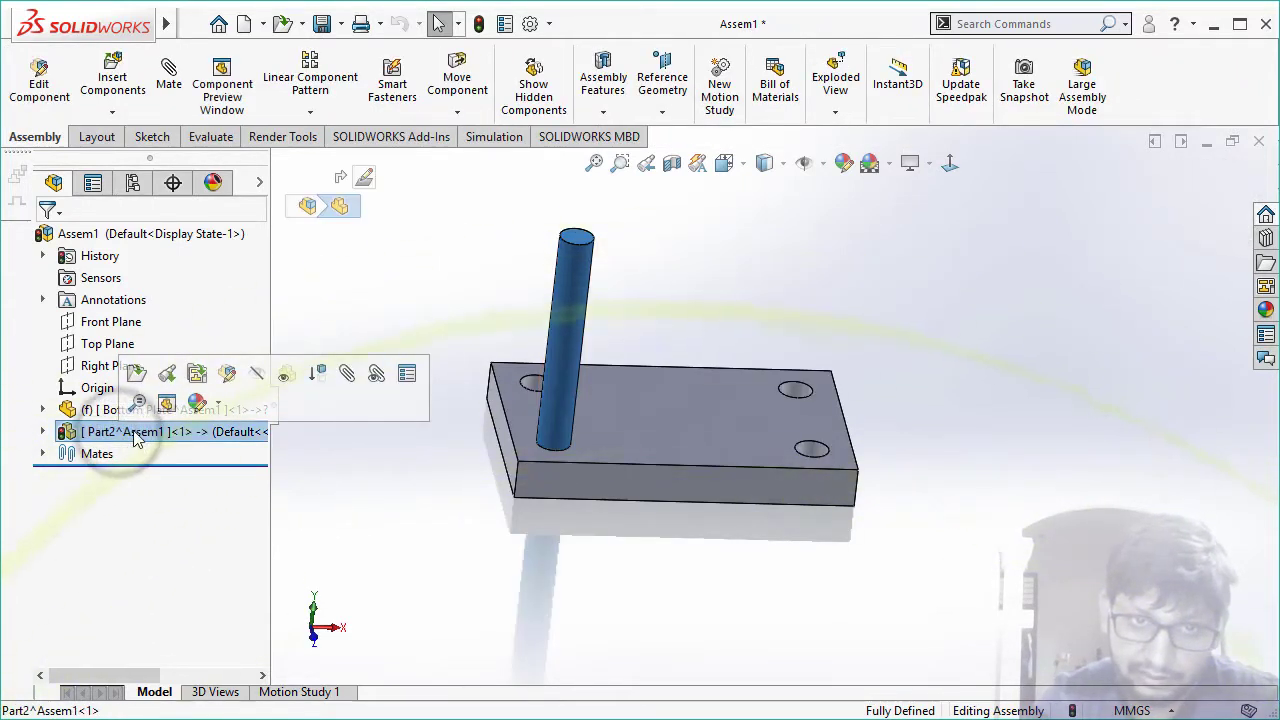
{"action": "left_click", "coordinate": [128, 438]}
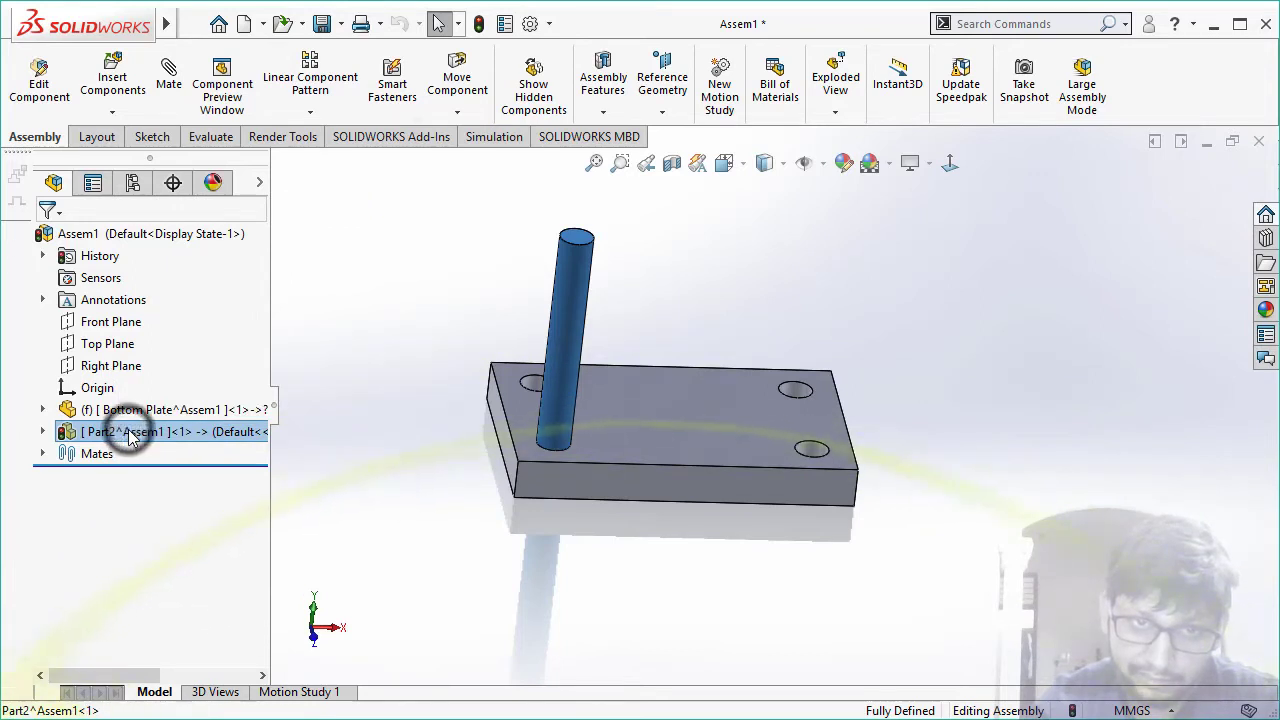
{"action": "left_click", "coordinate": [128, 438]}
{"action": "type", "text": "Guid"}
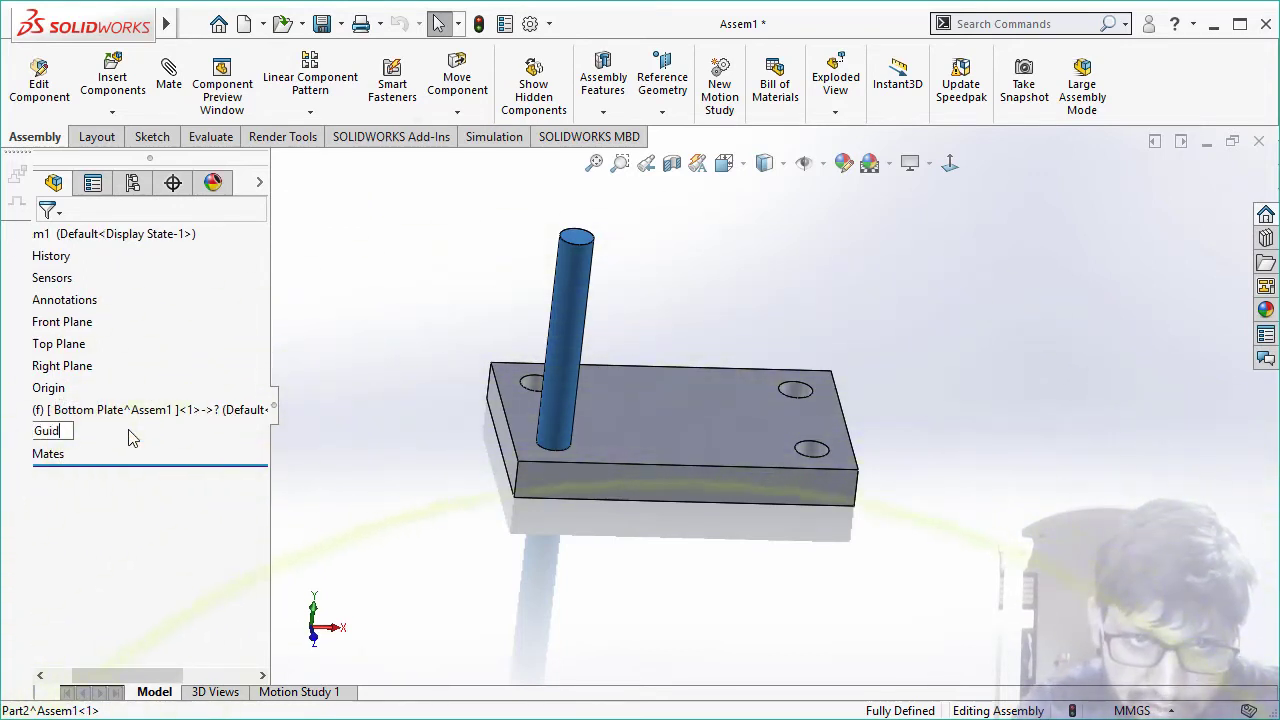
{"action": "type", "text": "e "}
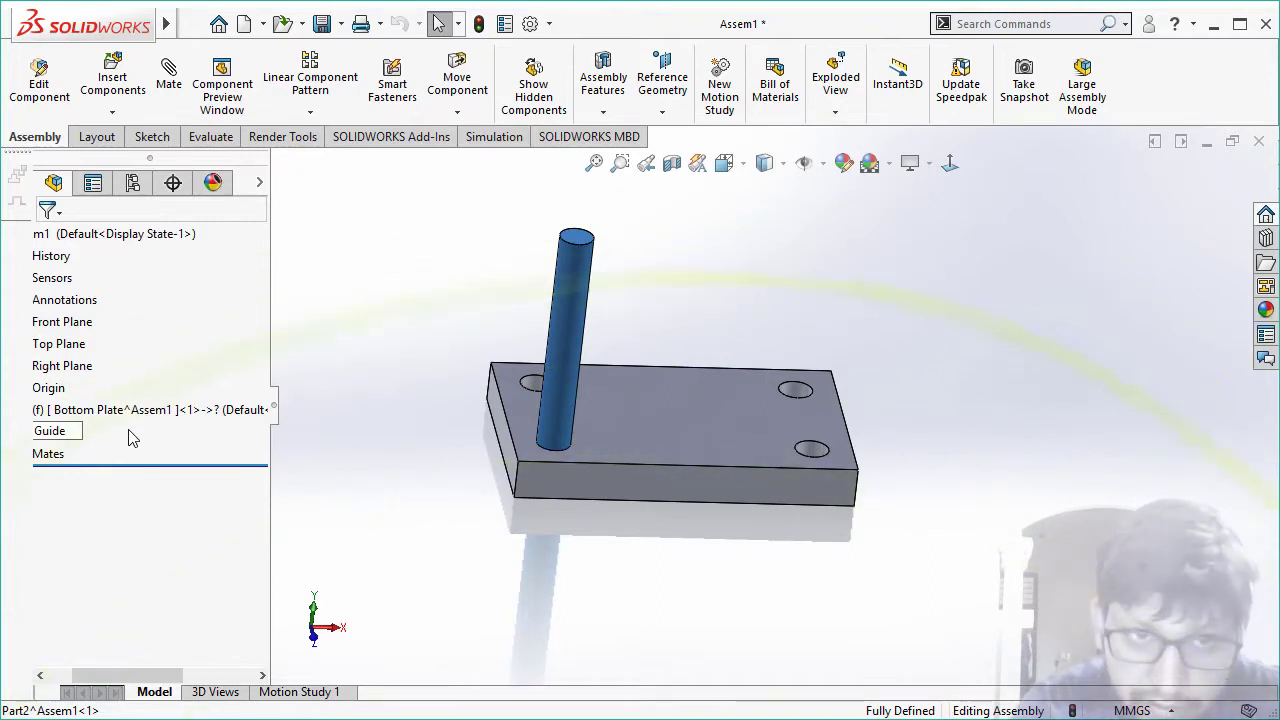
{"action": "type", "text": "P"}
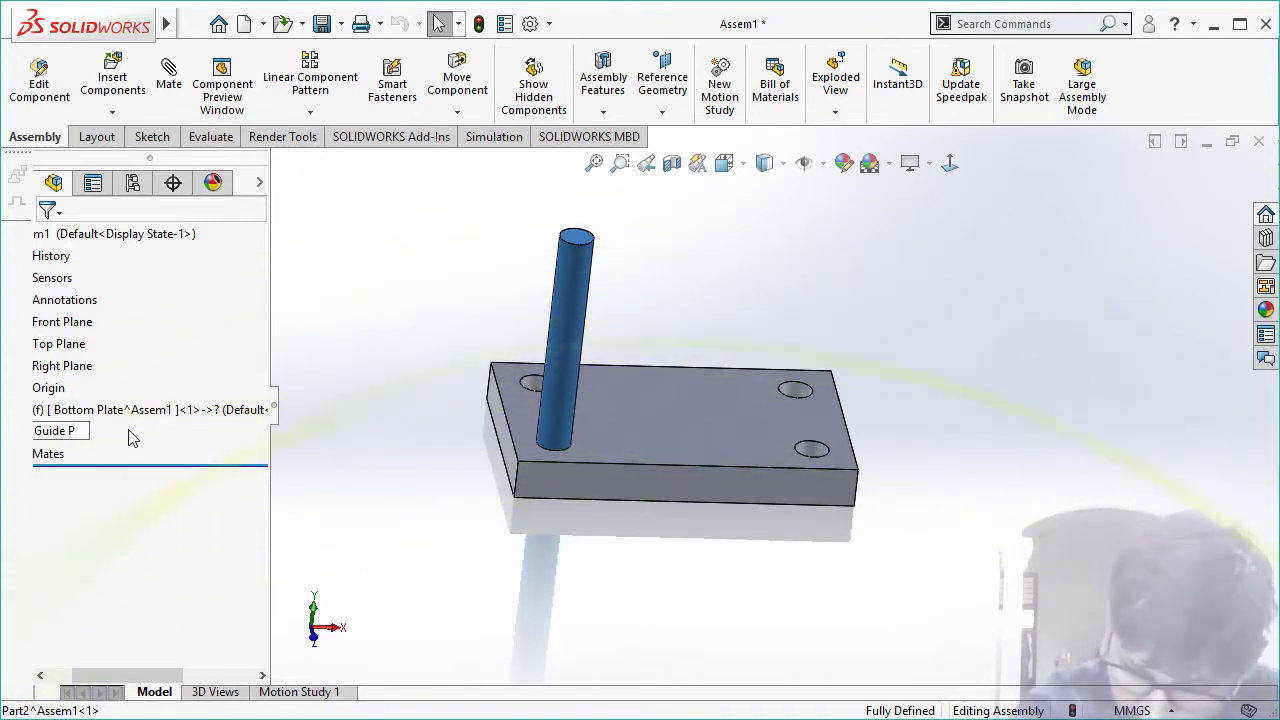
{"action": "type", "text": "u"}
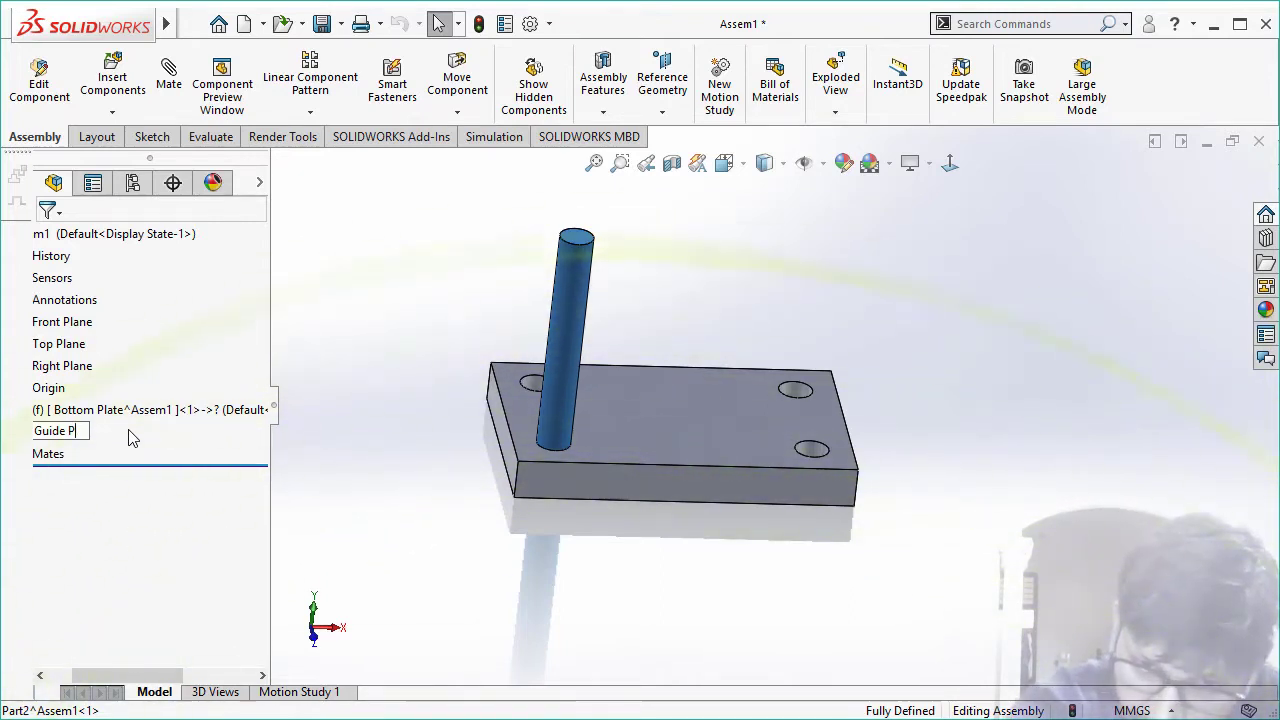
{"action": "type", "text": "illa"}
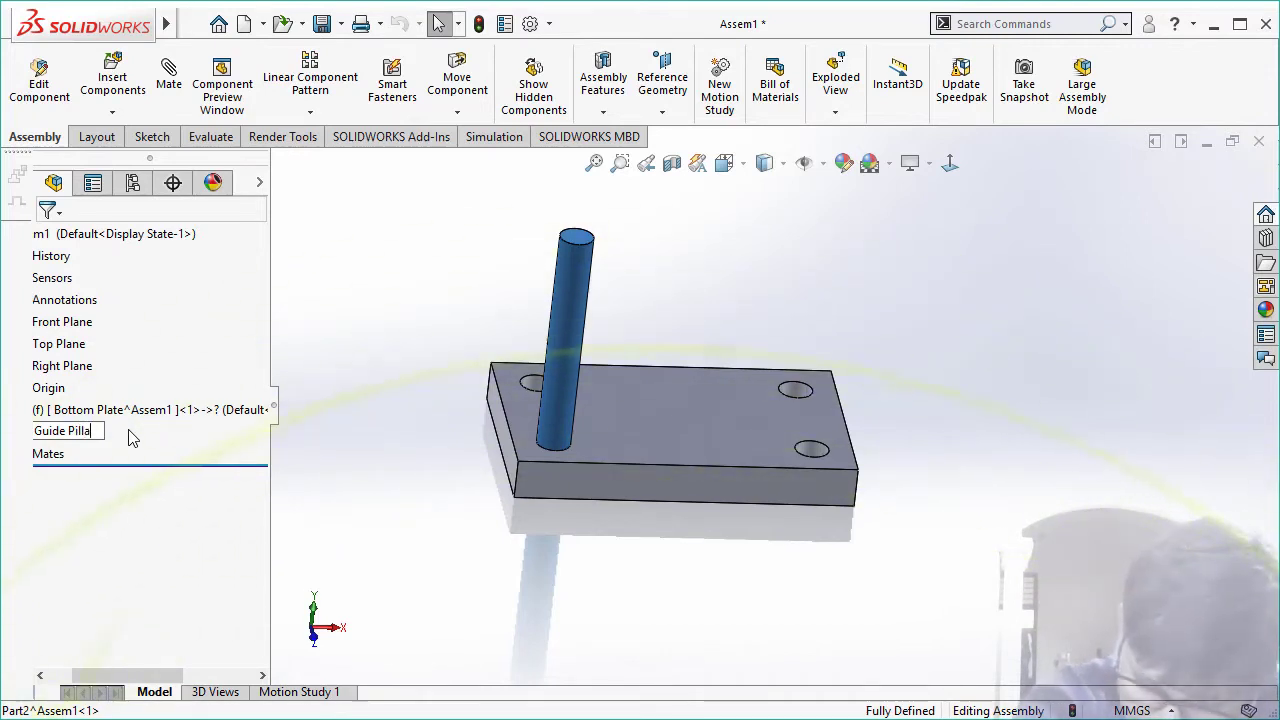
{"action": "type", "text": "r"}
{"action": "key", "text": "Return"}
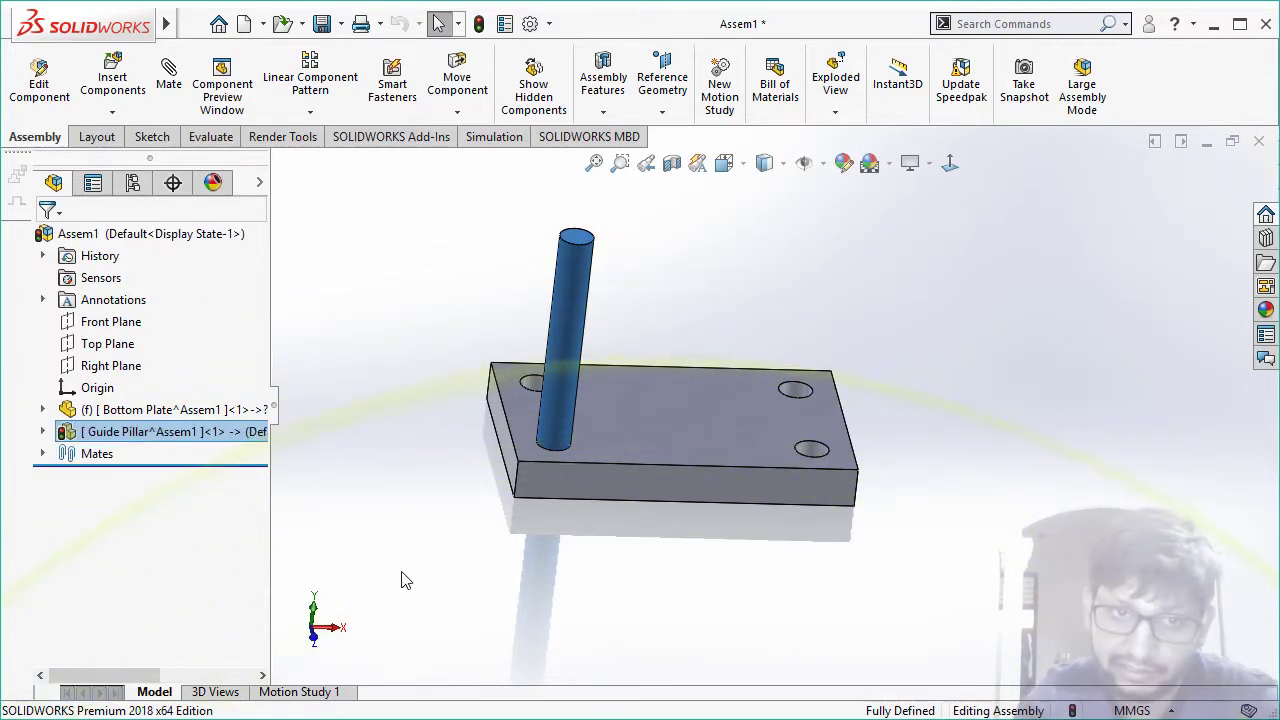
- Copy the Guide Pillar three times, creating copies <2>, <3> and <4> beside the Bottom Plate
{"action": "left_click", "coordinate": [456, 594]}
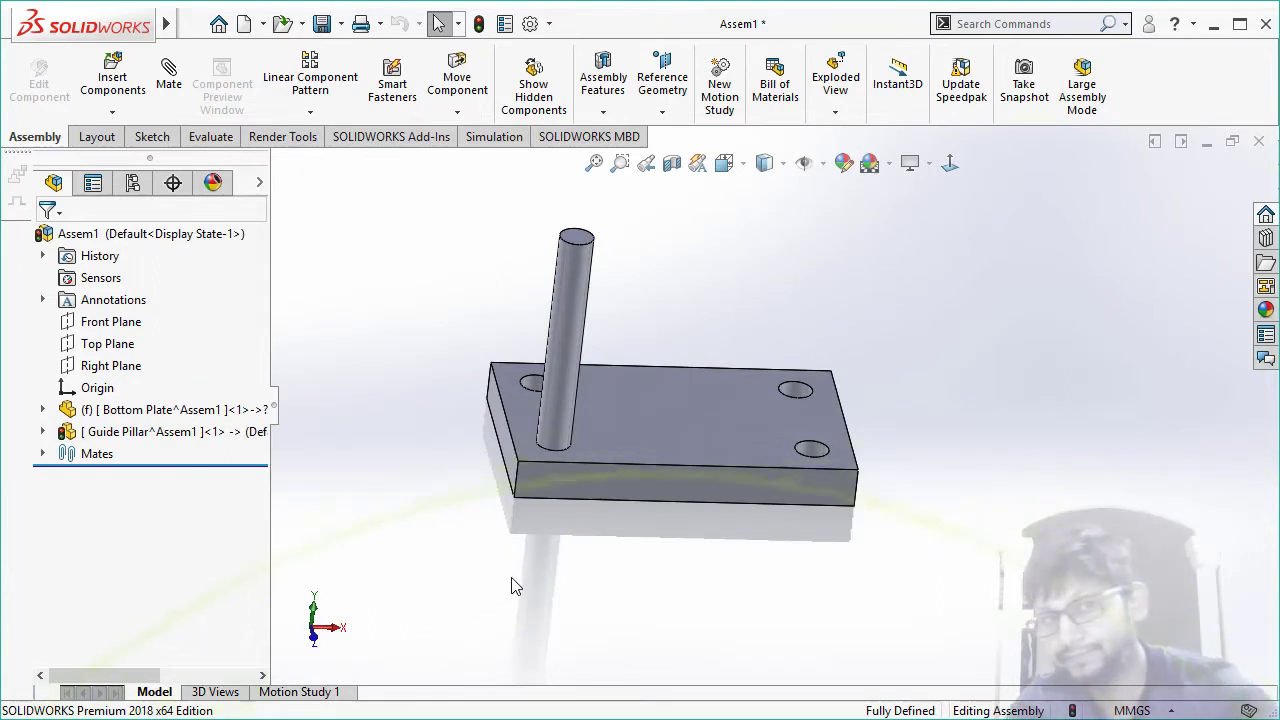
{"action": "left_click", "coordinate": [511, 577]}
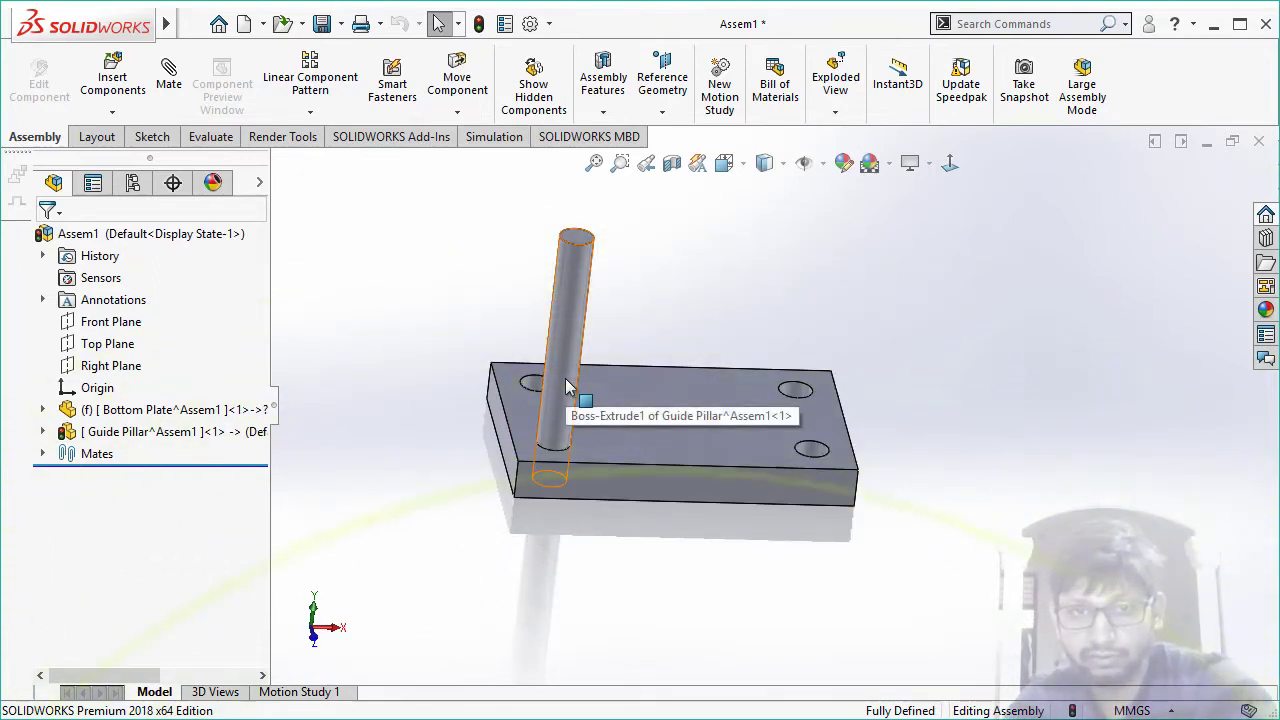
{"action": "left_click_drag", "start_coordinate": [562, 356], "coordinate": [604, 432]}
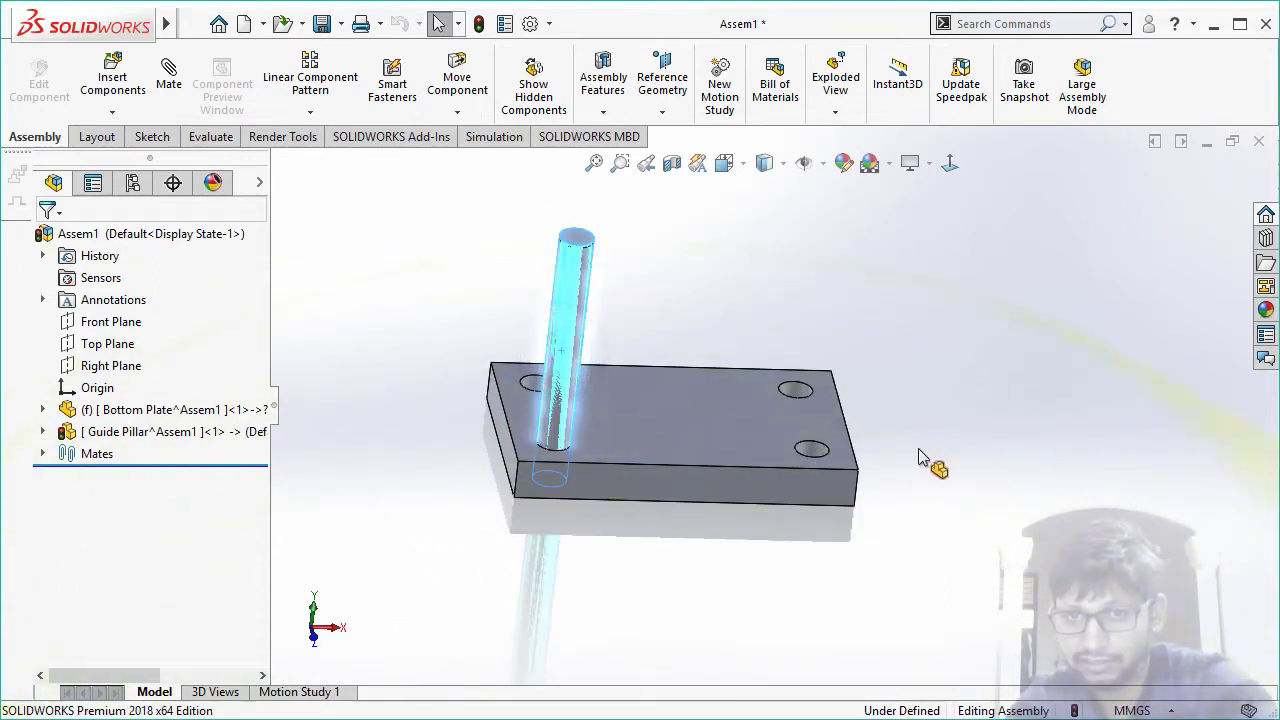
{"action": "mouse_move", "coordinate": [918, 455]}
{"action": "left_mouse_down", "text": "ctrl"}
{"action": "mouse_move", "coordinate": [945, 500]}
{"action": "mouse_move", "coordinate": [1072, 530]}
{"action": "left_mouse_up", "text": "ctrl"}
{"action": "left_click", "coordinate": [872, 558]}
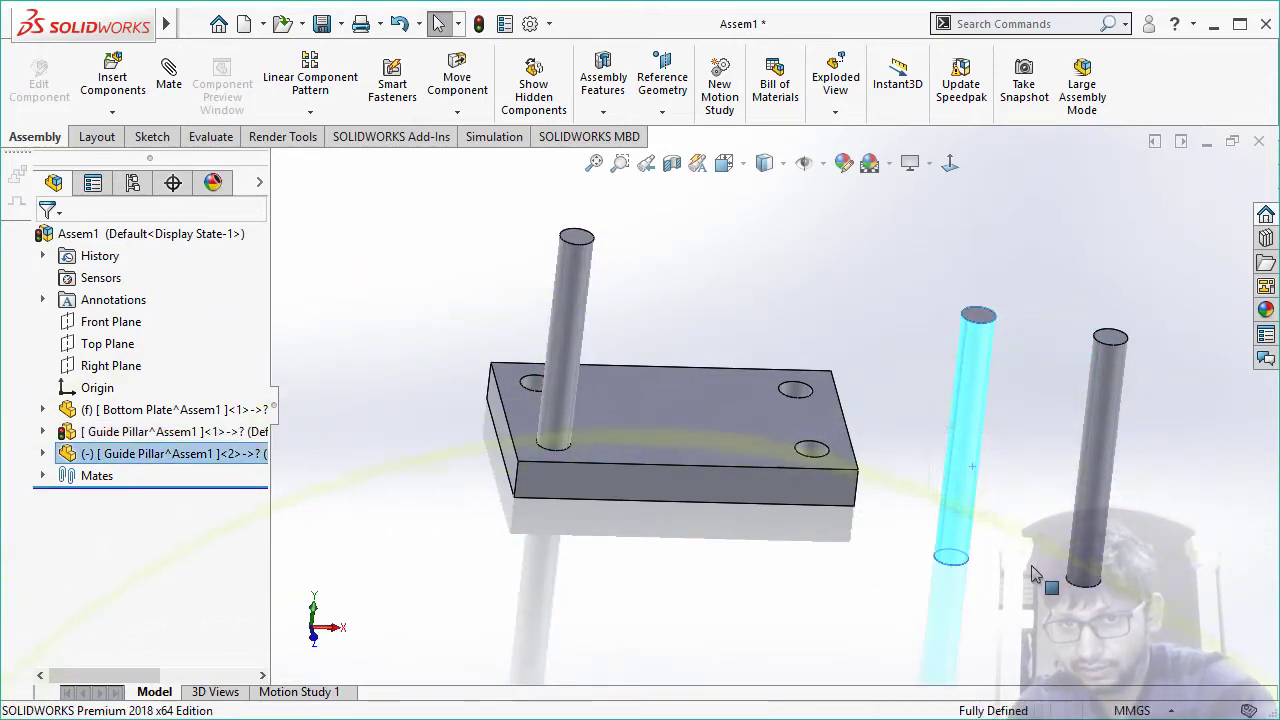
{"action": "left_click", "coordinate": [1088, 514]}
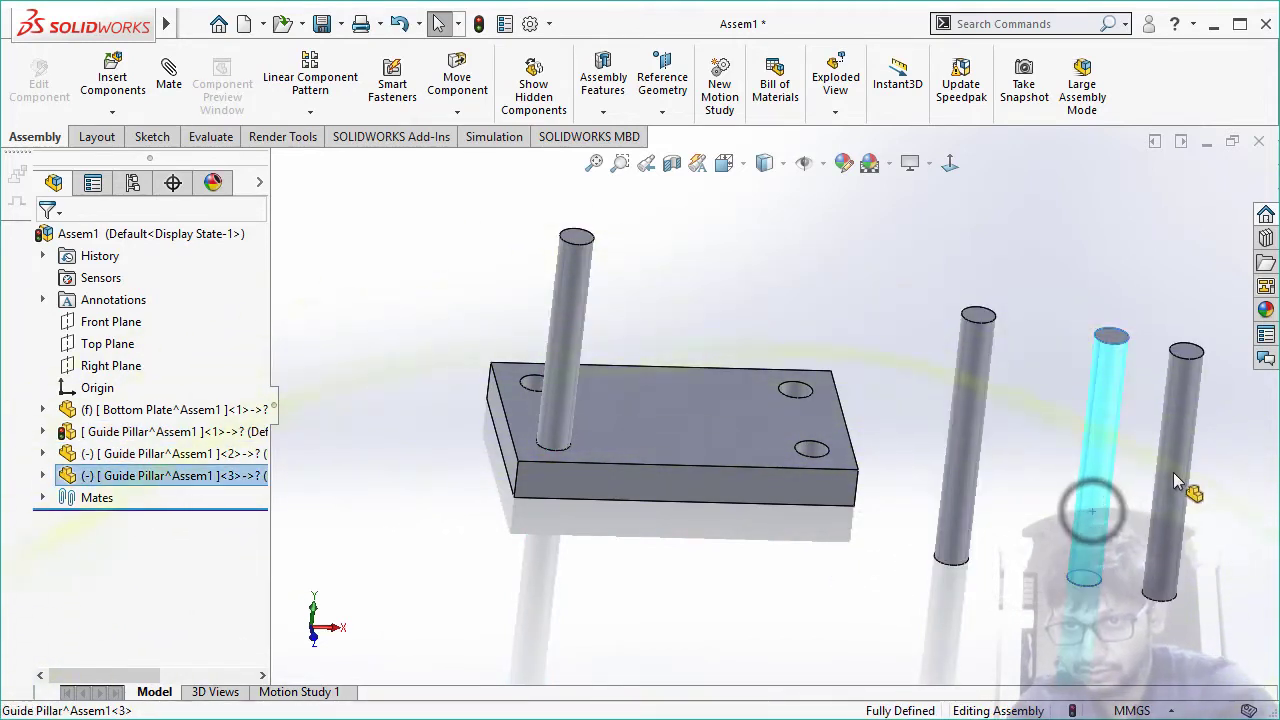
{"action": "left_click_drag", "start_coordinate": [982, 565], "coordinate": [990, 562], "text": "ctrl"}
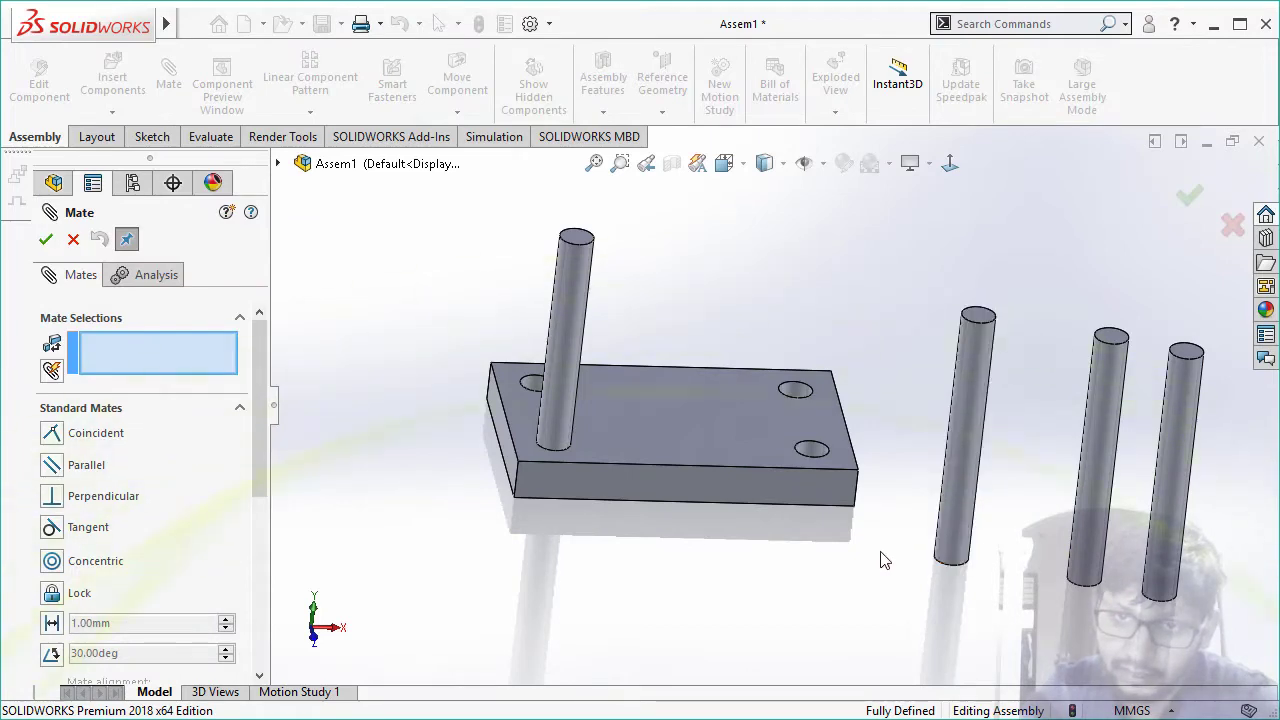
- Mate two copied pillars' bottom faces coincident with the plate's underside
{"action": "middle_click_drag", "start_coordinate": [883, 560], "coordinate": [857, 394]}
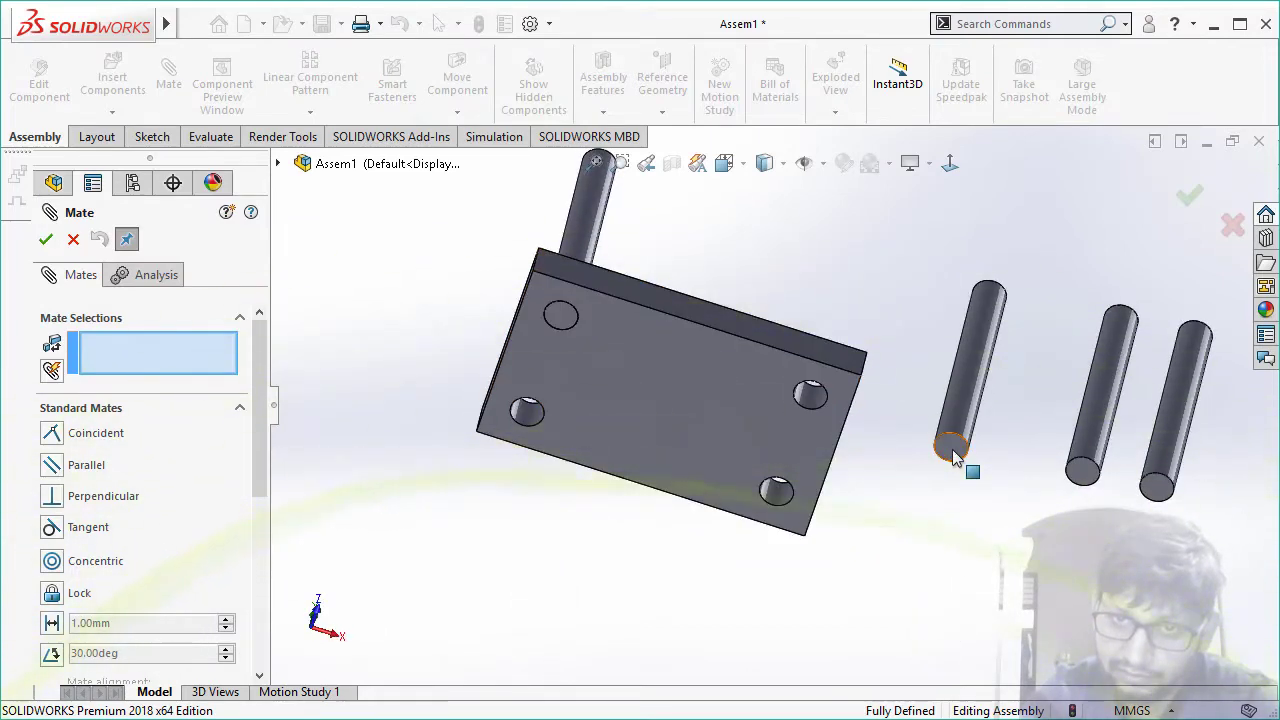
{"action": "left_click", "coordinate": [952, 449]}
{"action": "left_click", "coordinate": [775, 450]}
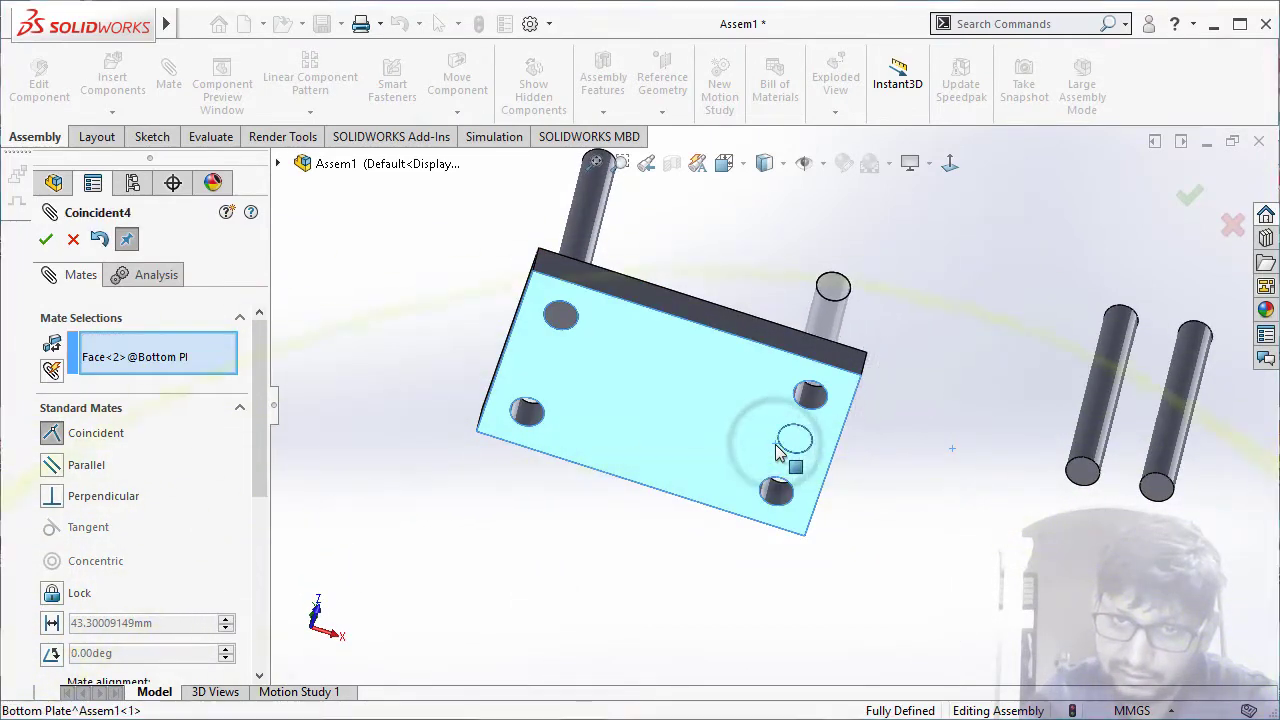
{"action": "left_click", "coordinate": [1003, 480]}
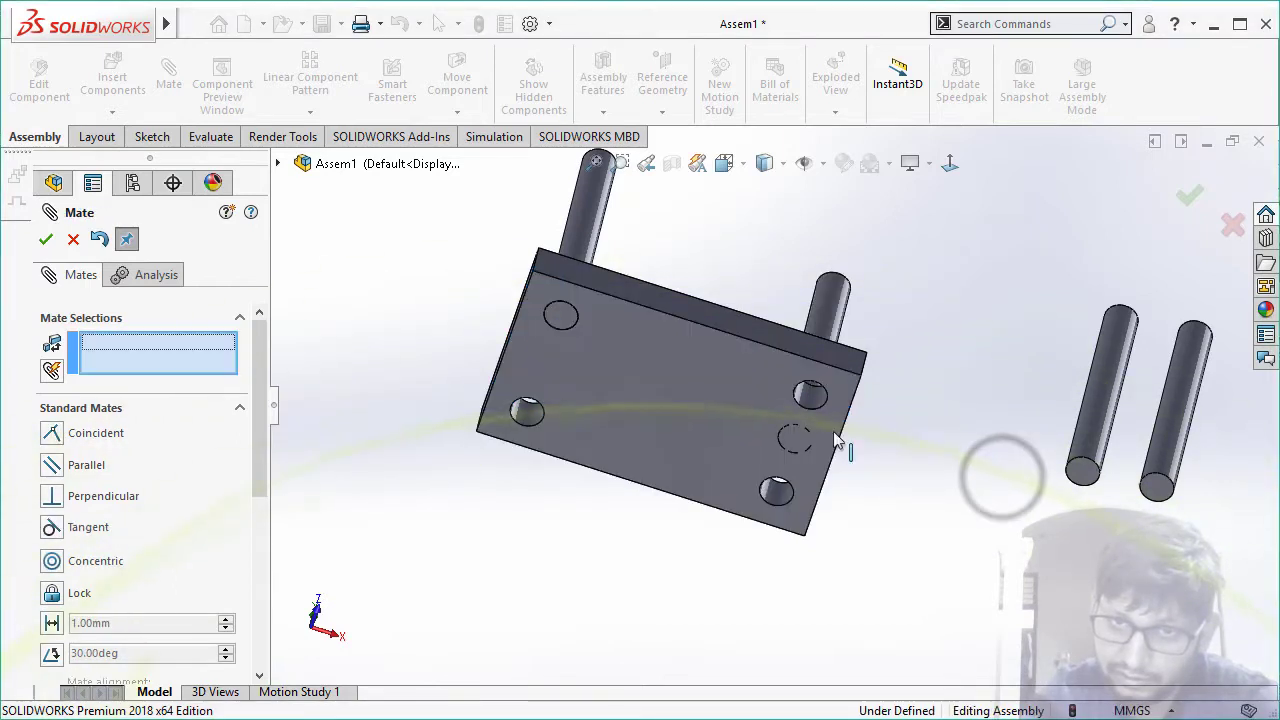
{"action": "left_click", "coordinate": [712, 437]}
{"action": "left_click", "coordinate": [1082, 473]}
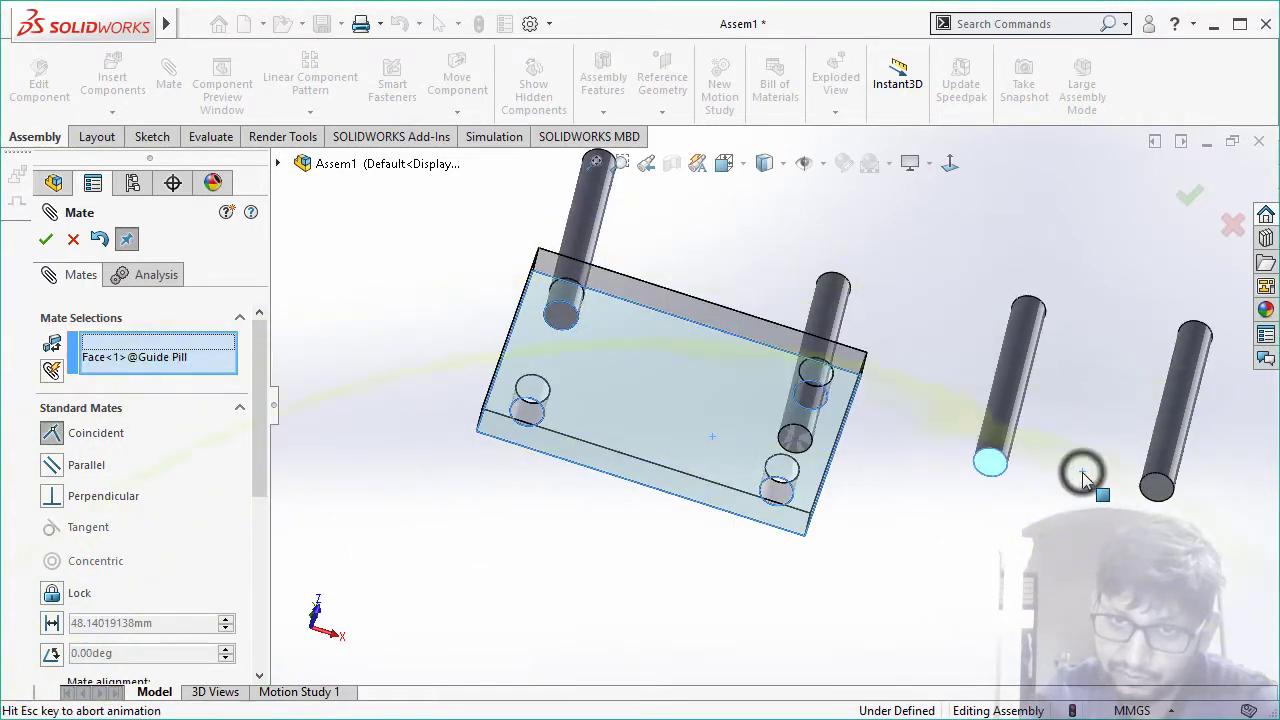
{"action": "left_click", "coordinate": [1254, 513]}
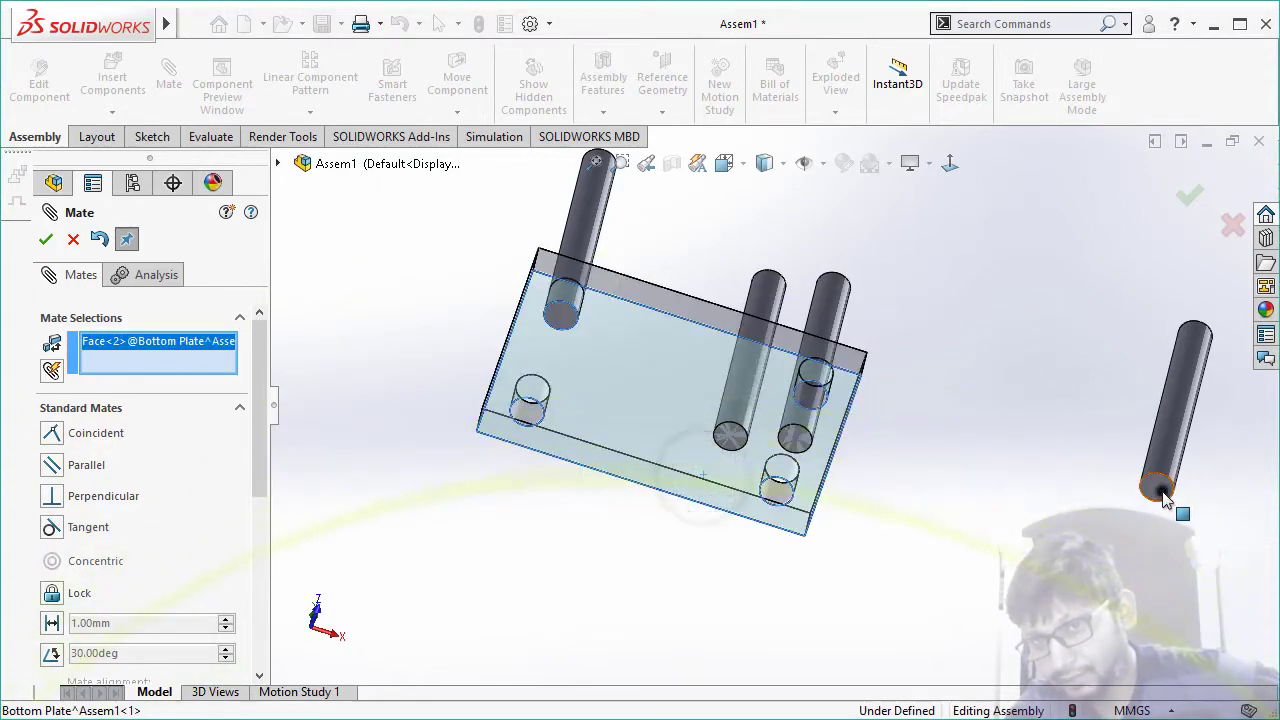
{"action": "left_click", "coordinate": [1163, 495]}
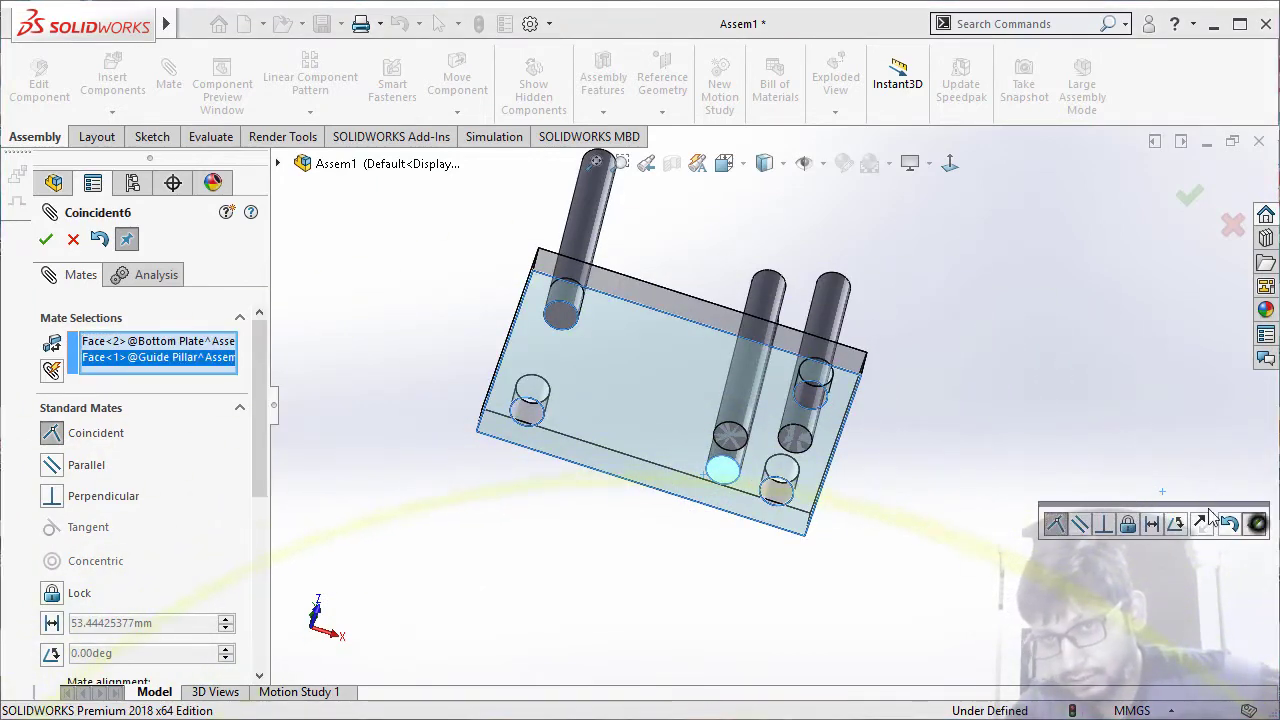
{"action": "left_click", "coordinate": [1257, 523]}
- Make two copied pillars concentric with their plate holes
{"action": "mouse_move", "coordinate": [969, 378]}
{"action": "middle_mouse_down"}
{"action": "mouse_move", "coordinate": [945, 628]}
{"action": "mouse_move", "coordinate": [904, 459]}
{"action": "middle_mouse_up"}
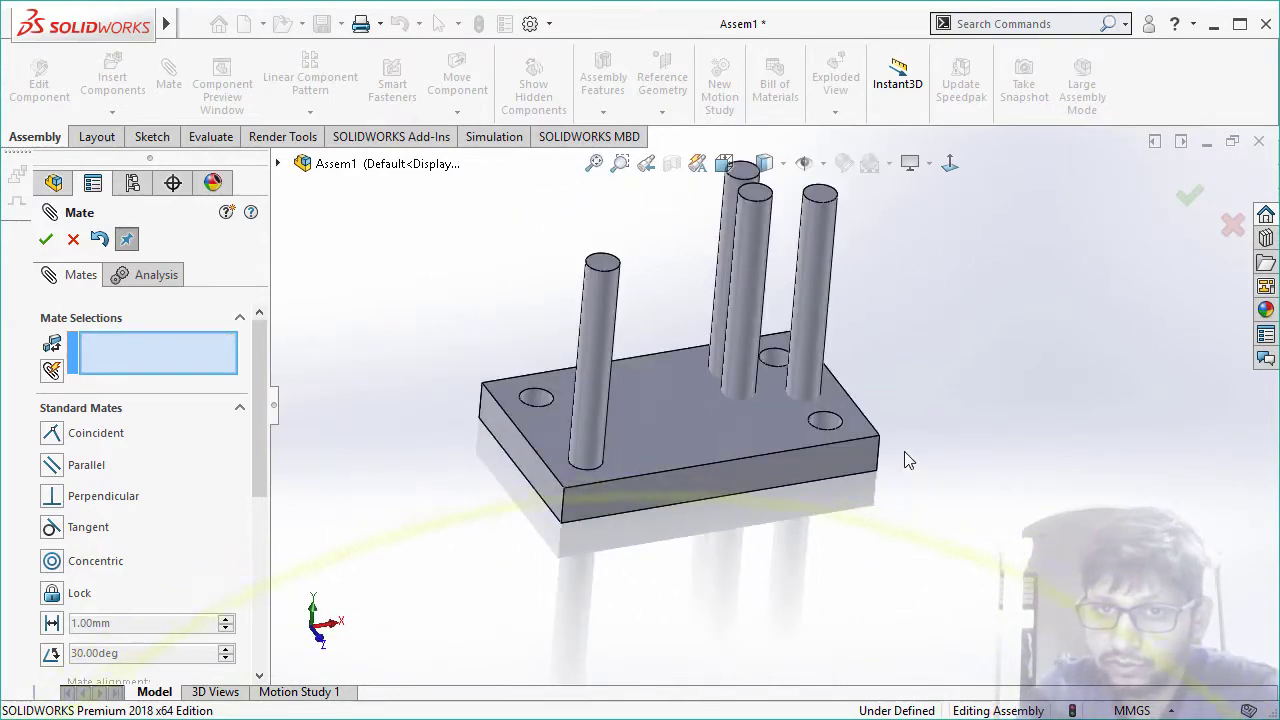
{"action": "left_click", "coordinate": [820, 348]}
{"action": "scroll", "coordinate": [822, 420], "scroll_direction": "down", "scroll_amount": 5}
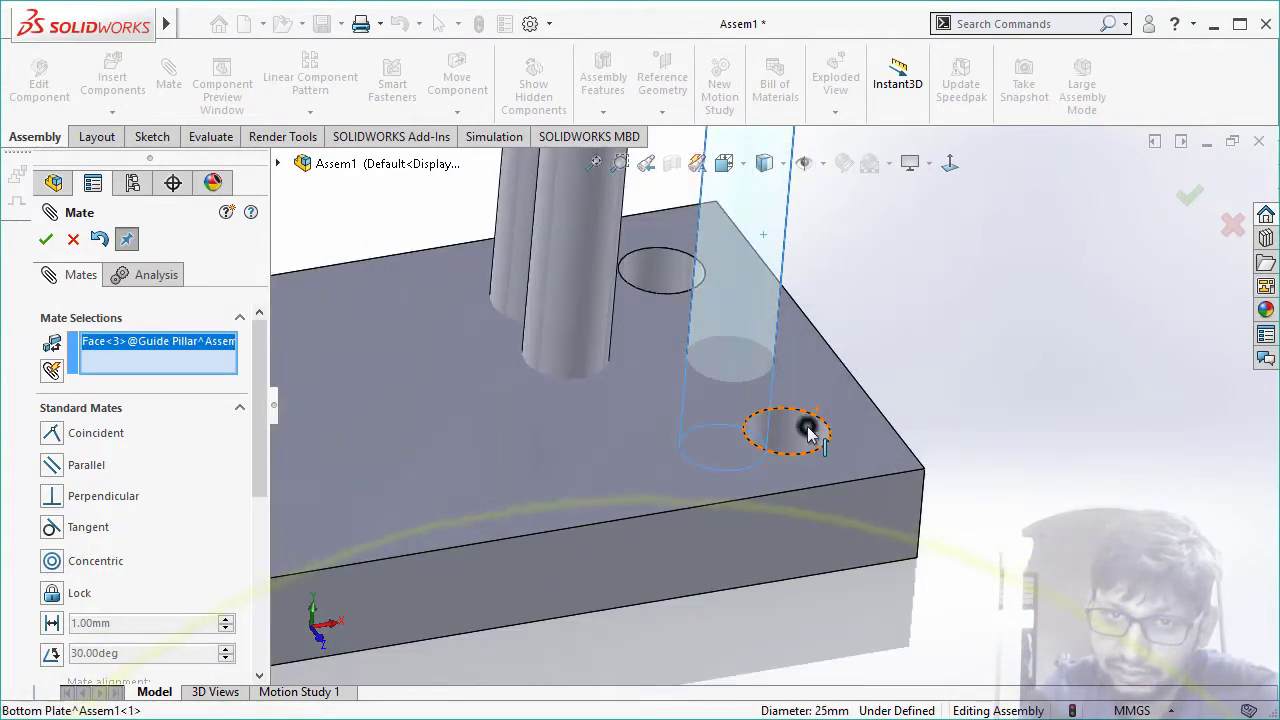
{"action": "left_click", "coordinate": [808, 430]}
{"action": "left_click", "coordinate": [1060, 457]}
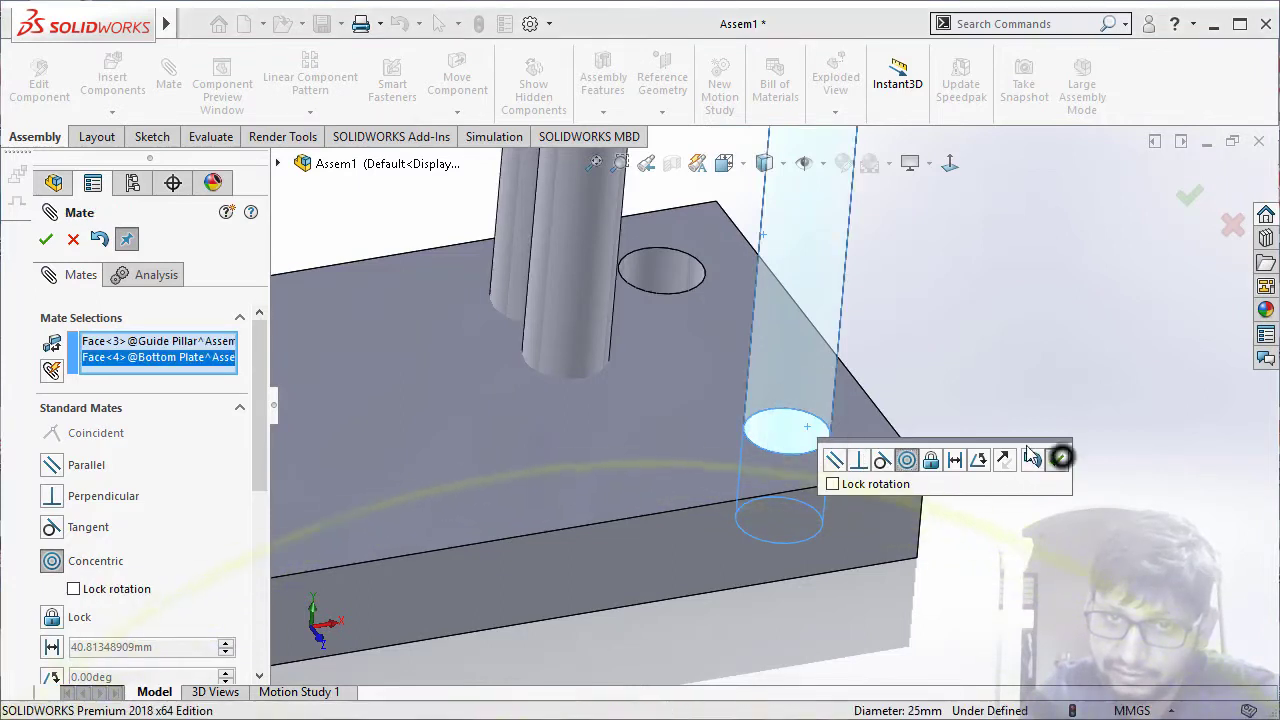
{"action": "left_click", "coordinate": [587, 299]}
{"action": "left_click", "coordinate": [677, 277]}
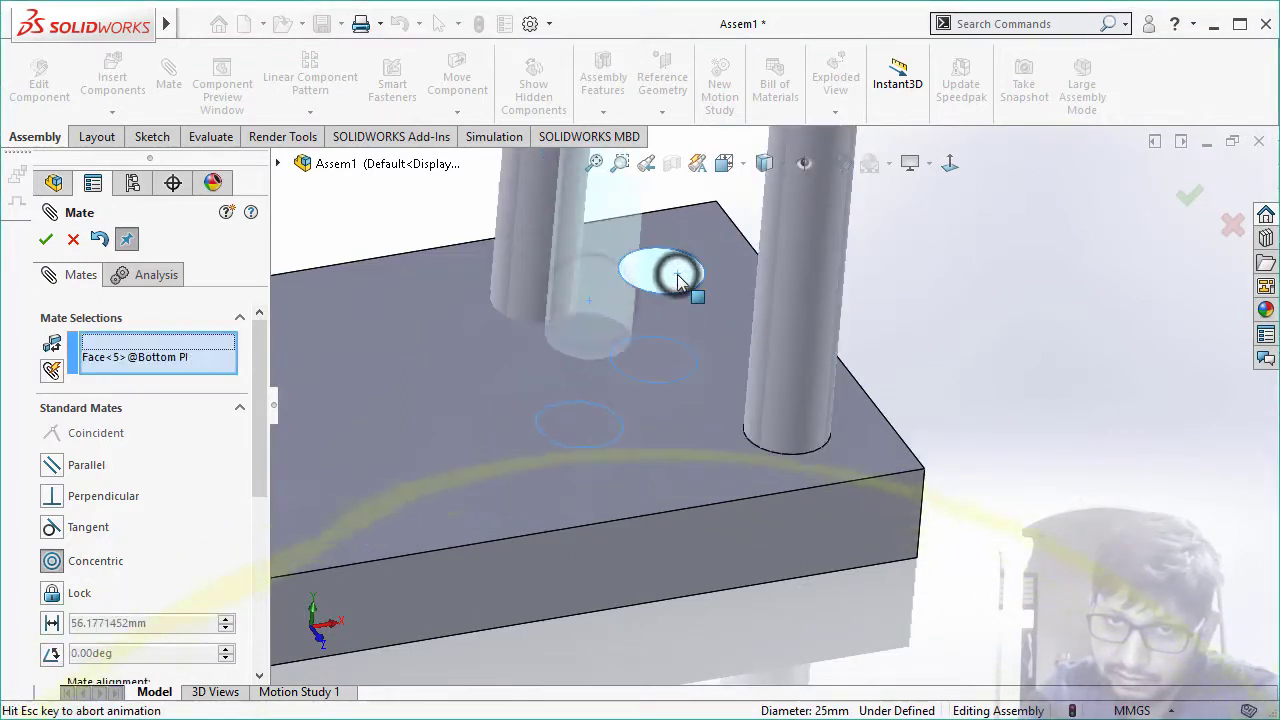
{"action": "left_click", "coordinate": [928, 230]}
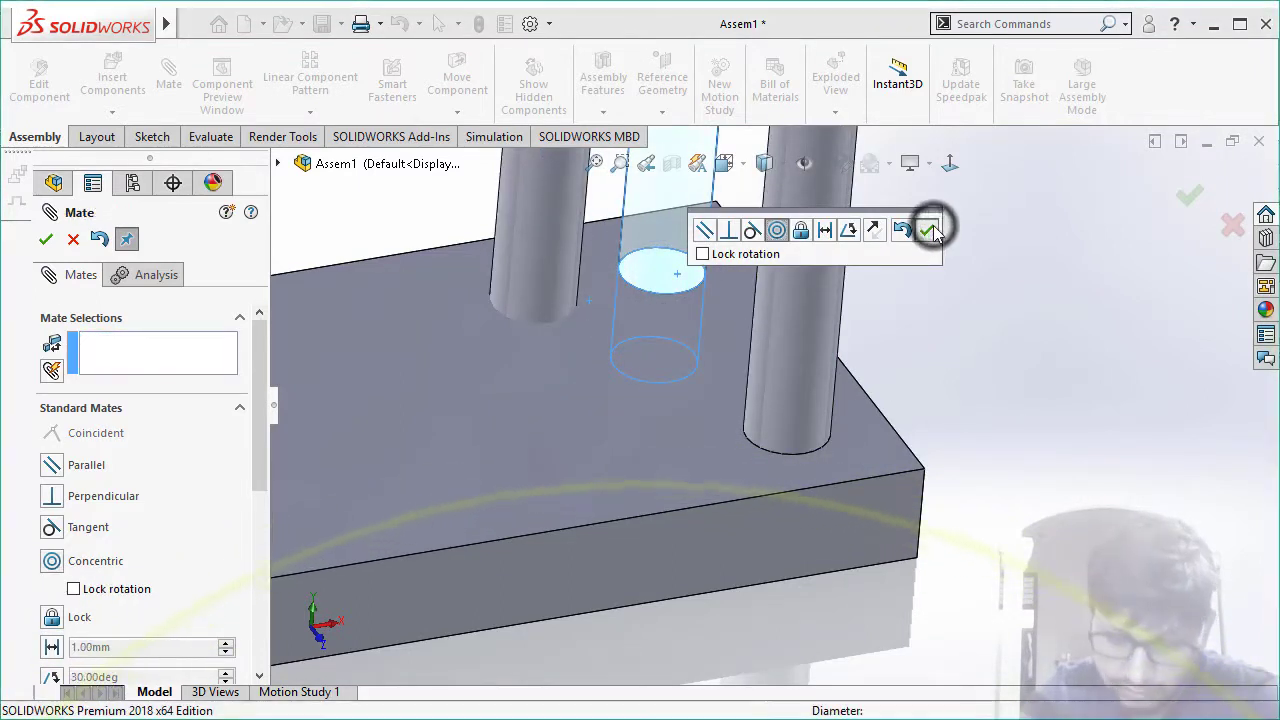
- Make the last pillar concentric with the left plate hole and close the Mate dialog
{"action": "scroll", "coordinate": [930, 290], "scroll_direction": "up", "scroll_amount": 3}
{"action": "left_click", "coordinate": [554, 234]}
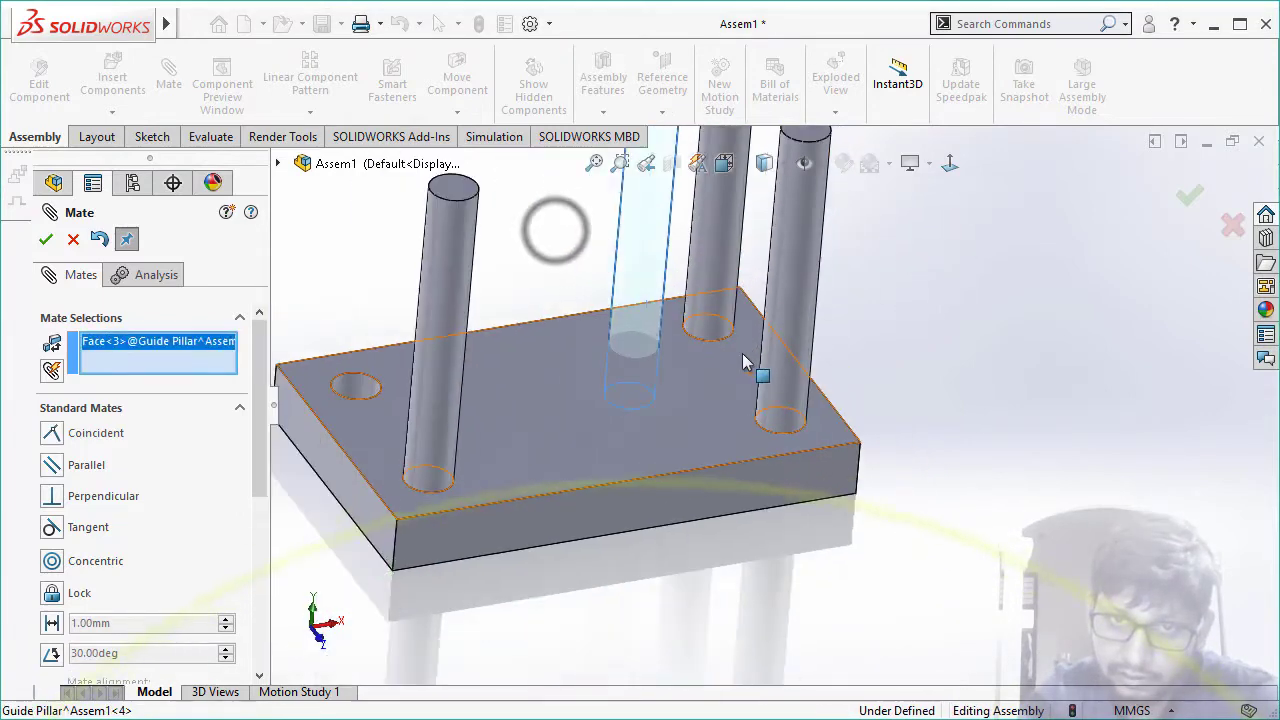
{"action": "scroll", "coordinate": [400, 385], "scroll_direction": "down", "scroll_amount": 3}
{"action": "left_click", "coordinate": [416, 388]}
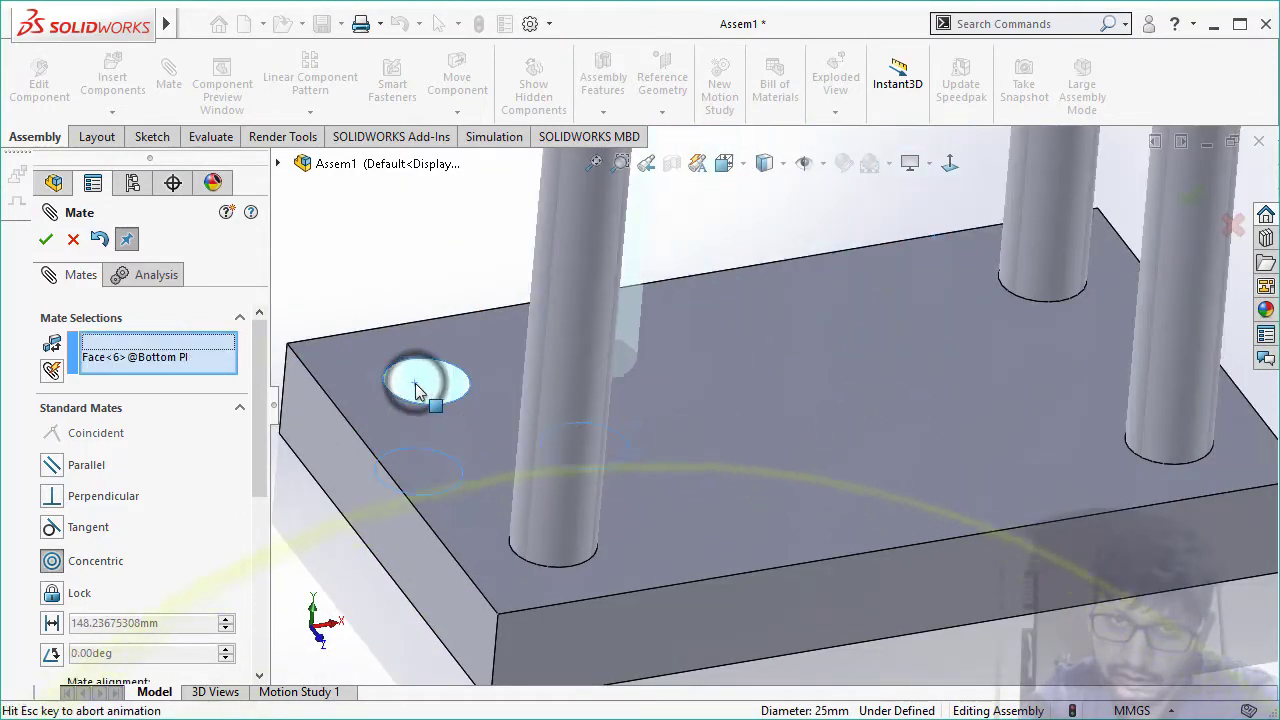
{"action": "left_click", "coordinate": [390, 334]}
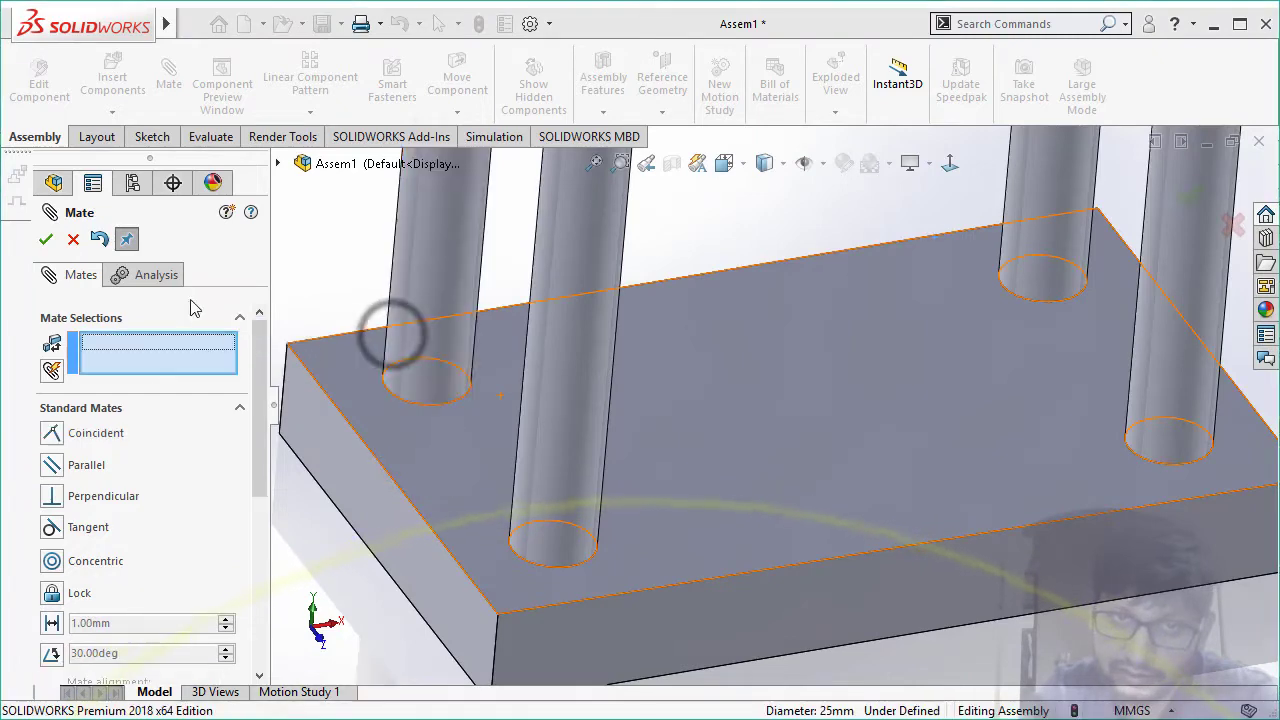
{"action": "left_click", "coordinate": [45, 239]}
{"action": "scroll", "coordinate": [826, 396], "scroll_direction": "up", "scroll_amount": 4}
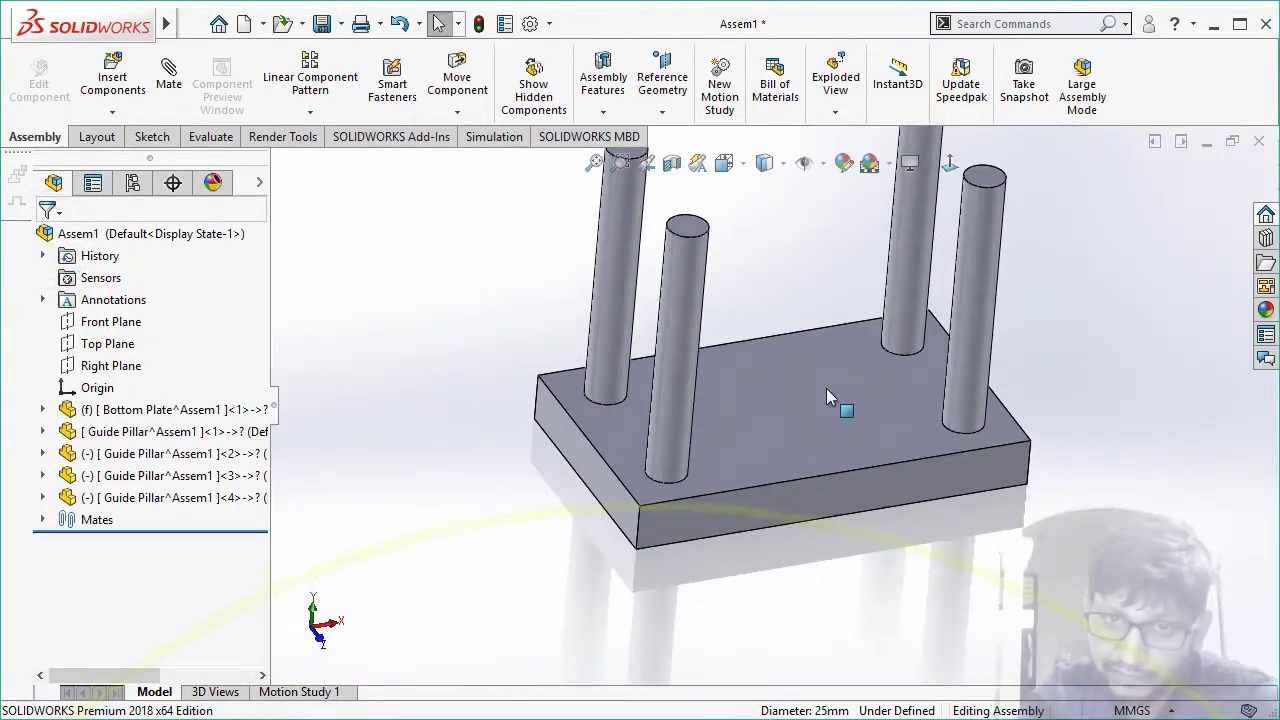
{"action": "middle_click_drag", "start_coordinate": [970, 540], "coordinate": [922, 517]}
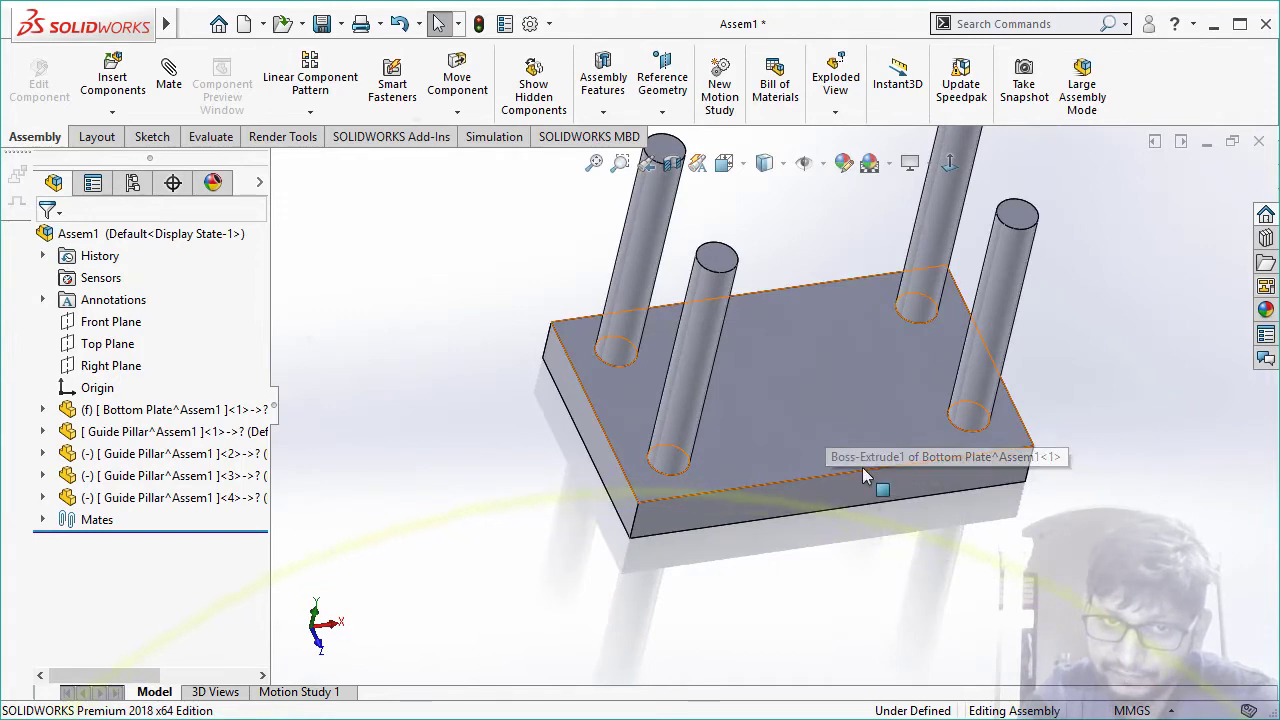
{"action": "middle_click_drag", "start_coordinate": [862, 467], "coordinate": [812, 466]}
- Edit the Bottom Plate's sketch, agreeing to save the assembly first
{"action": "left_click", "coordinate": [802, 452]}
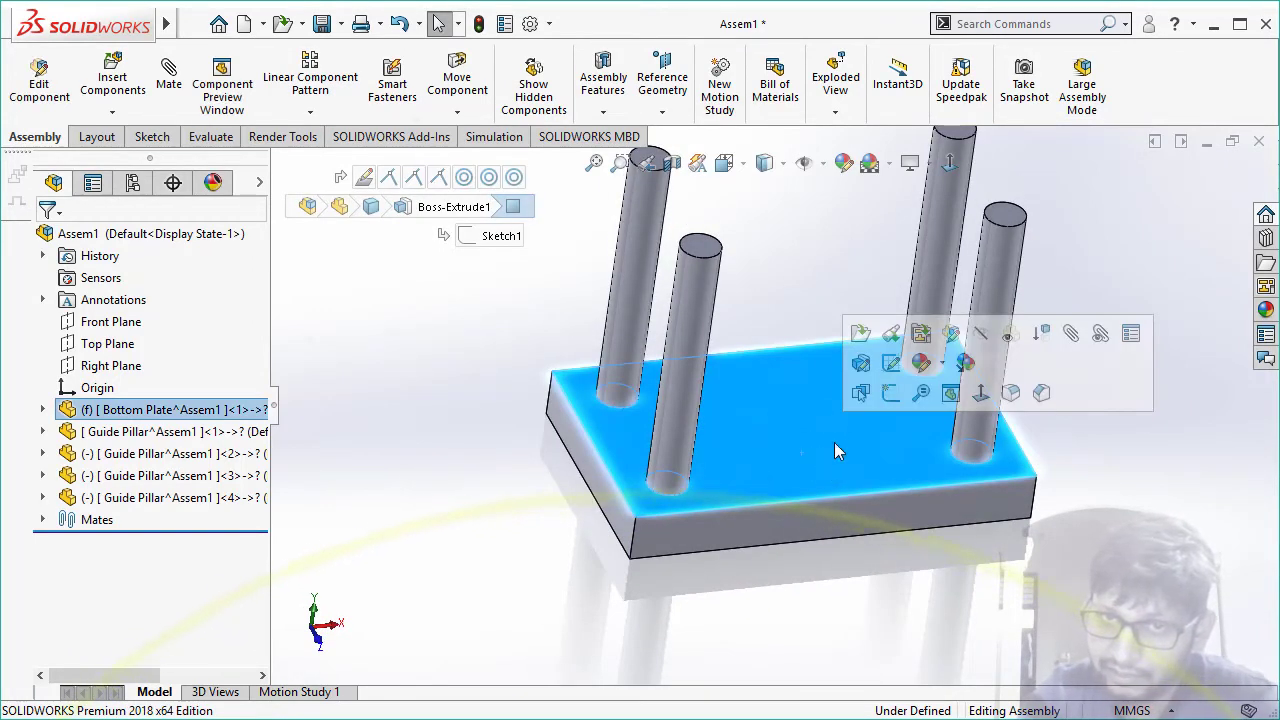
{"action": "left_click", "coordinate": [890, 366]}
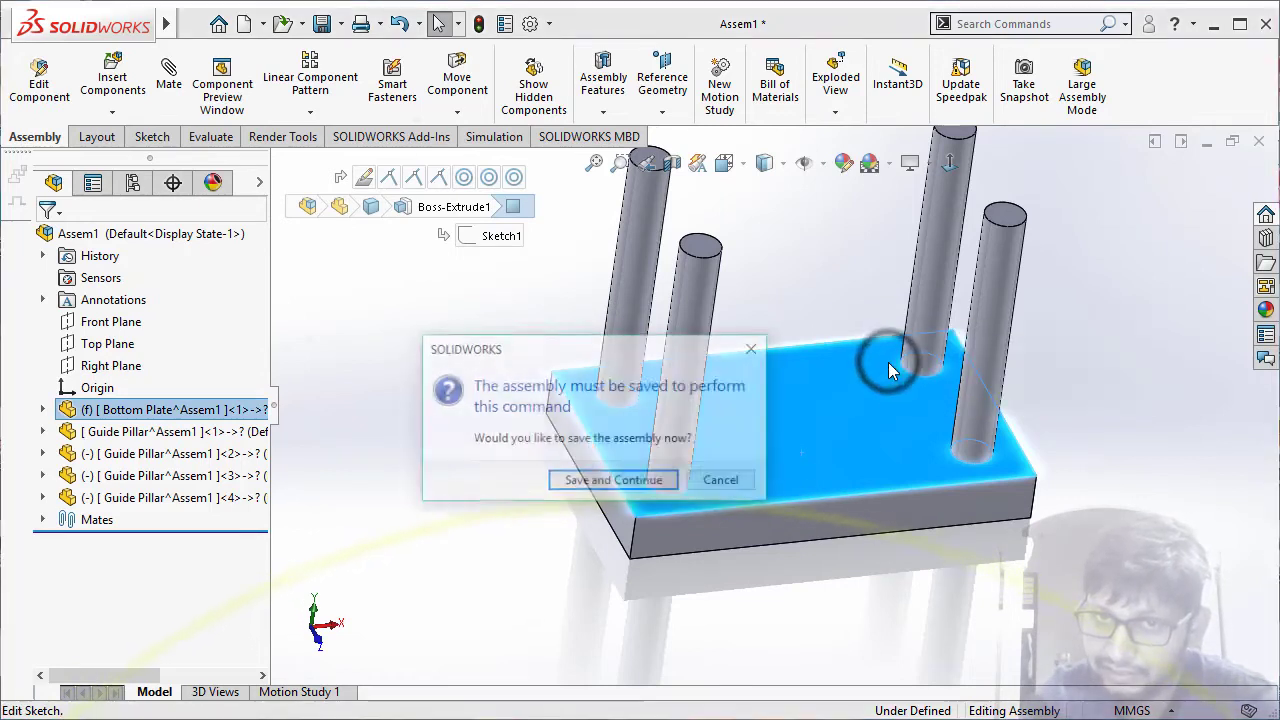
{"action": "left_click", "coordinate": [627, 485]}
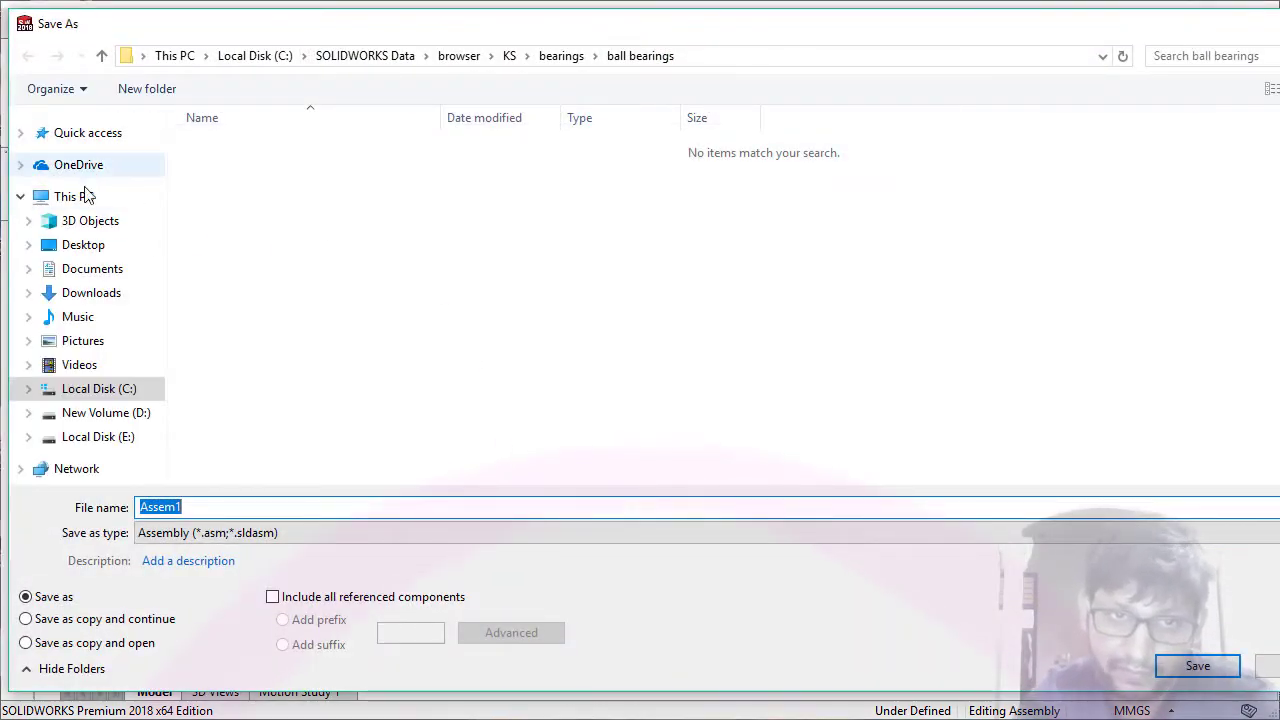
- Save the assembly into a new Desktop folder named 'Top Down Asly'
{"action": "left_click", "coordinate": [83, 244]}
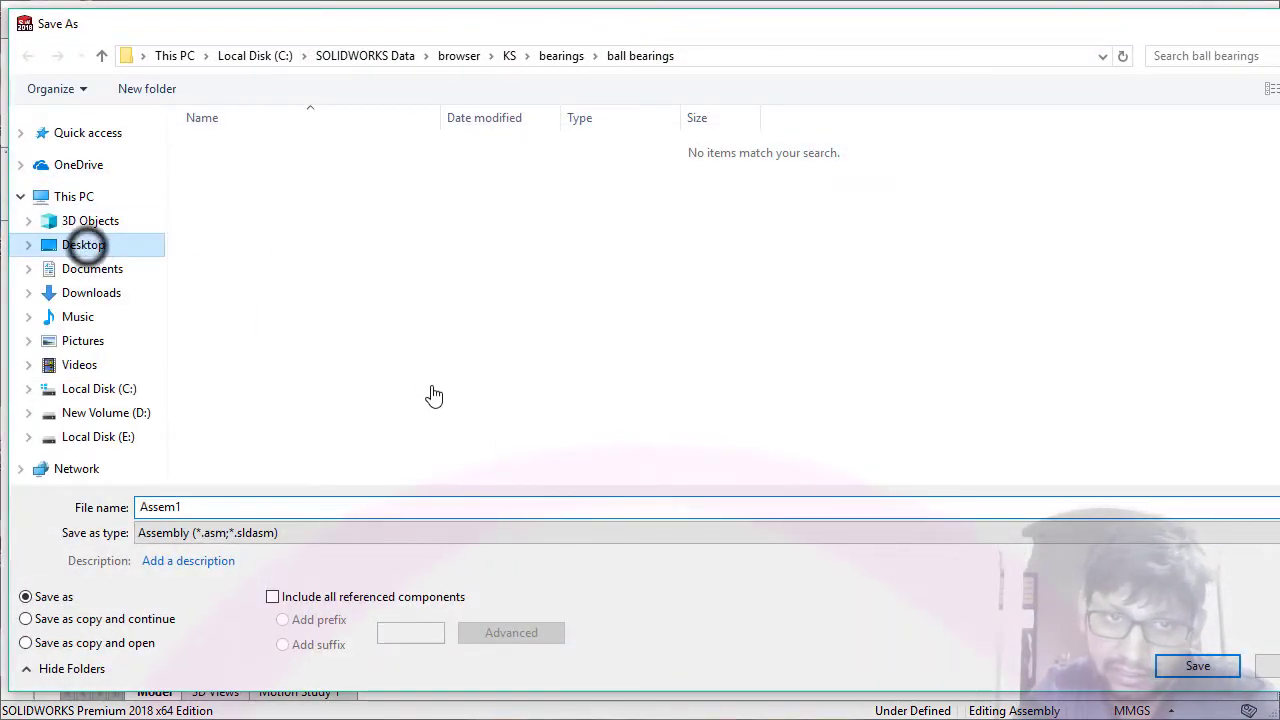
{"action": "right_click", "coordinate": [492, 379]}
{"action": "mouse_move", "coordinate": [580, 568]}
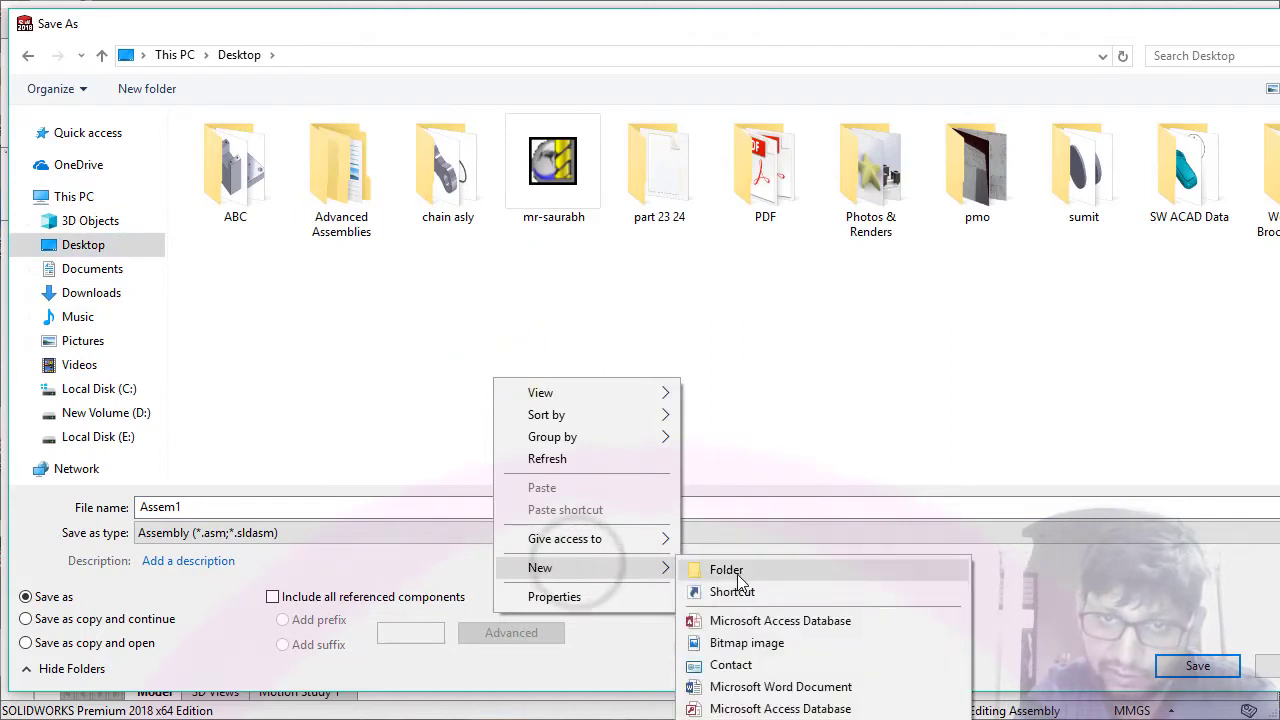
{"action": "left_click", "coordinate": [737, 572]}
{"action": "type", "text": "Top D"}
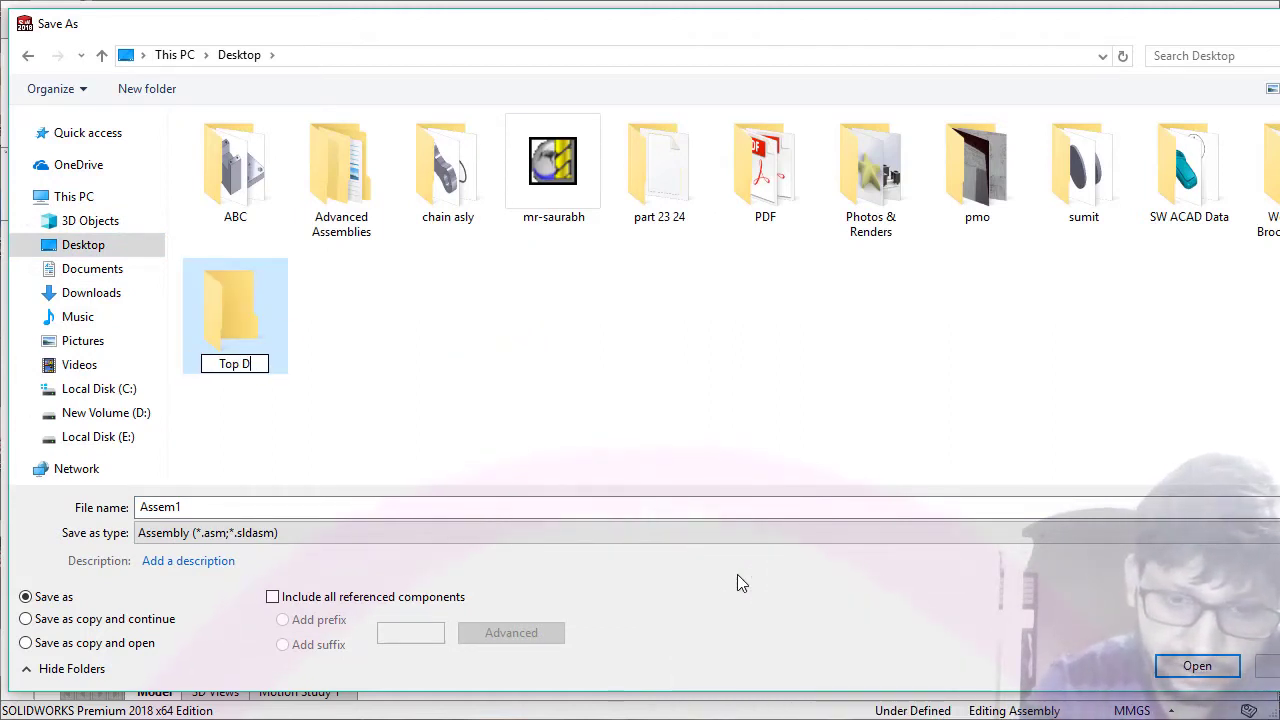
{"action": "type", "text": "own Asly"}
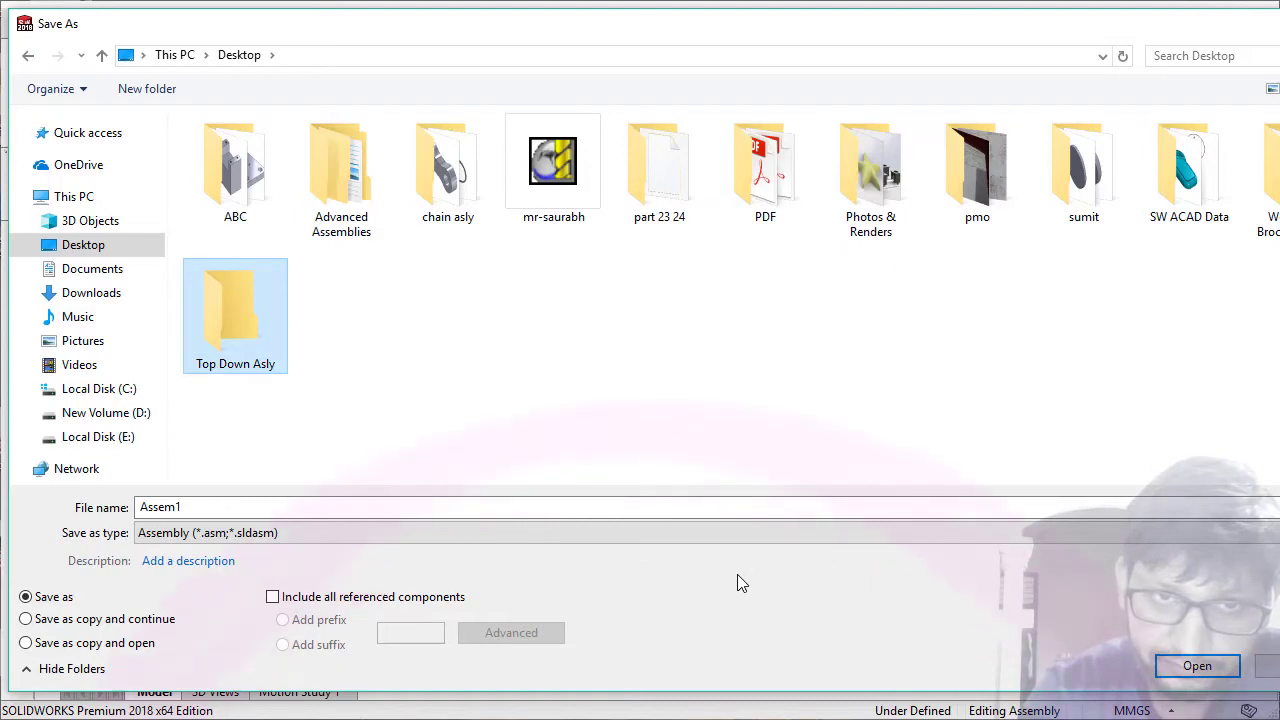
{"action": "key", "text": "Return"}
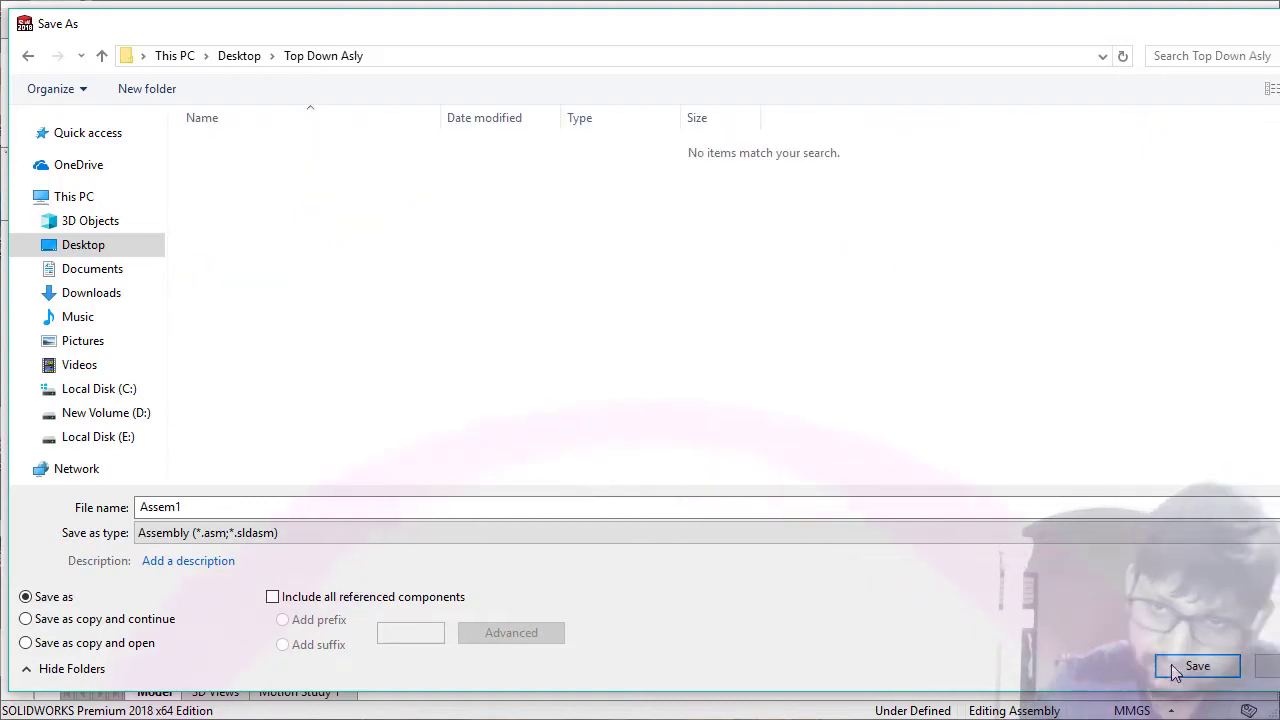
{"action": "left_click", "coordinate": [1171, 664]}
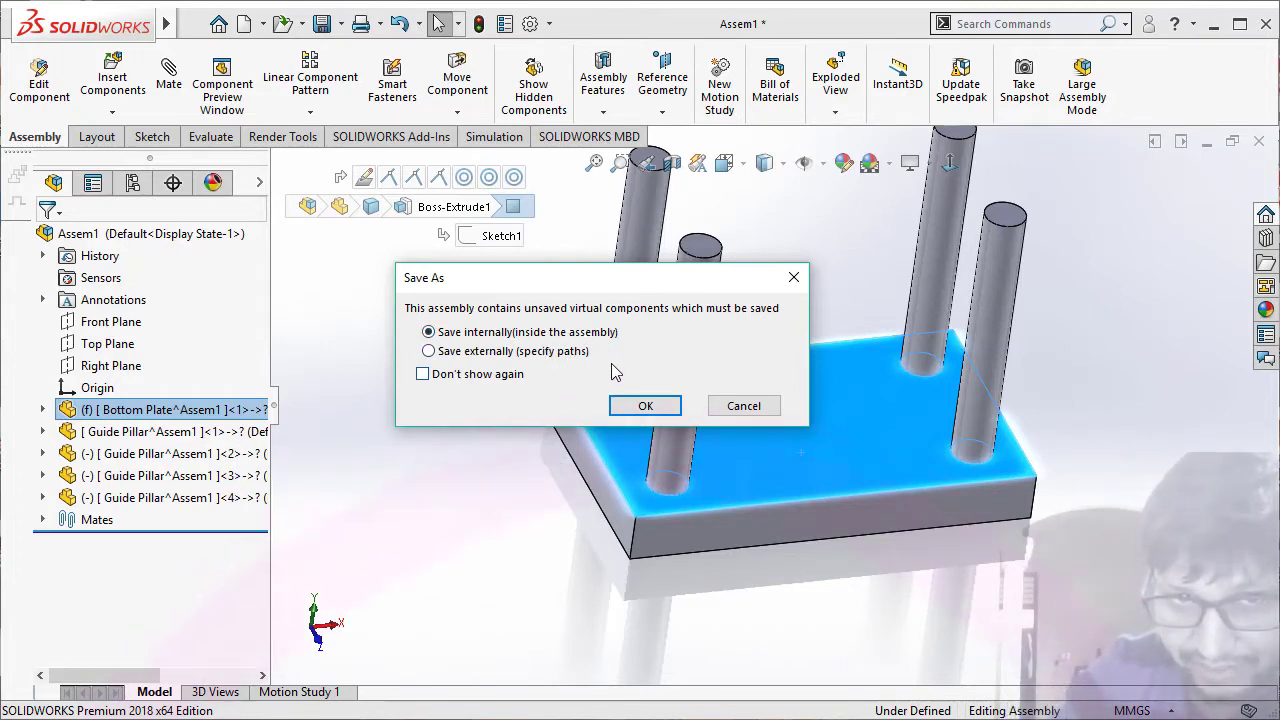
- Choose to save the virtual Bottom Plate and Guide Pillar parts externally and confirm
{"action": "left_click", "coordinate": [430, 351]}
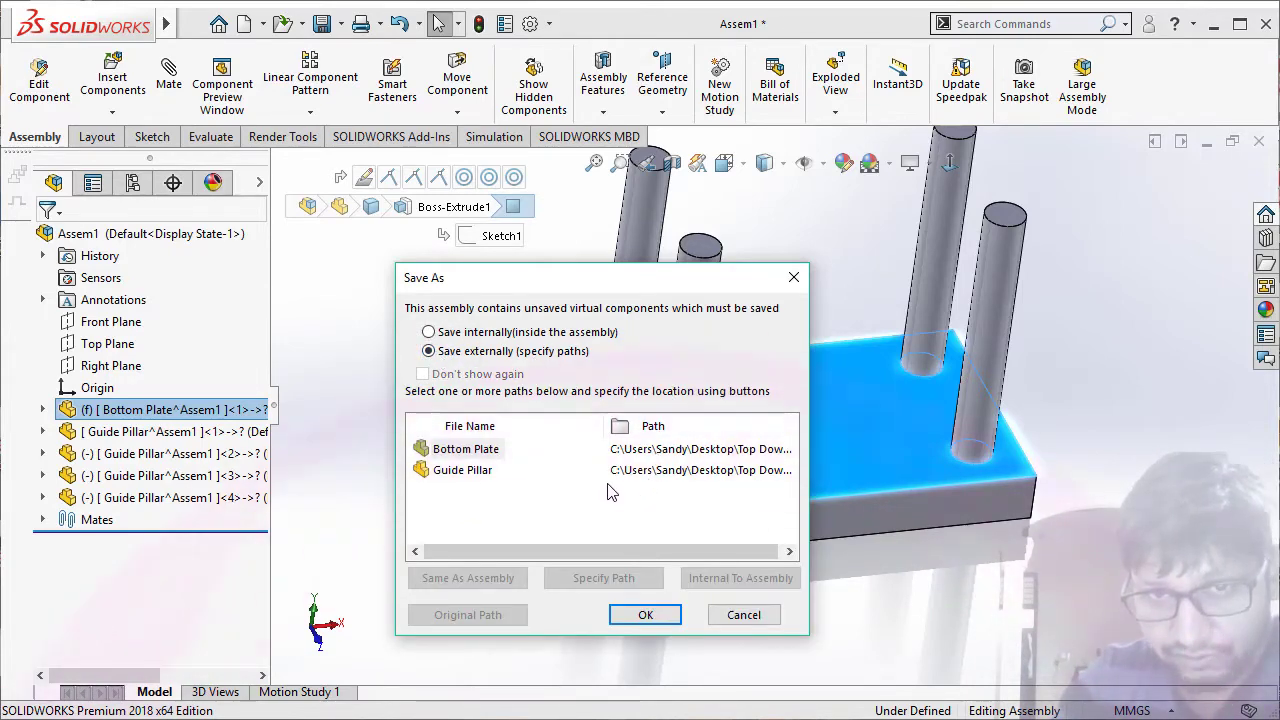
{"action": "left_click", "coordinate": [643, 622]}
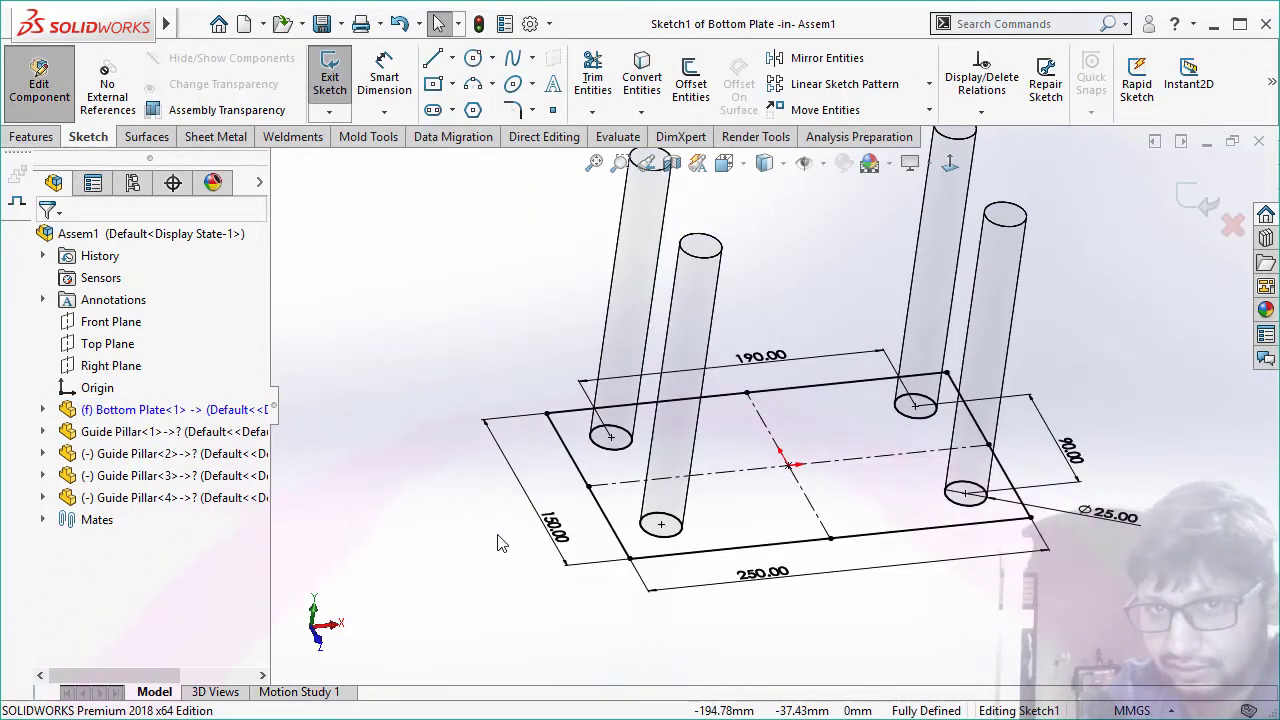
- Draw a circle on the plate's vertical centre line and dimension it Ø50 mm
{"action": "left_click", "coordinate": [950, 165]}
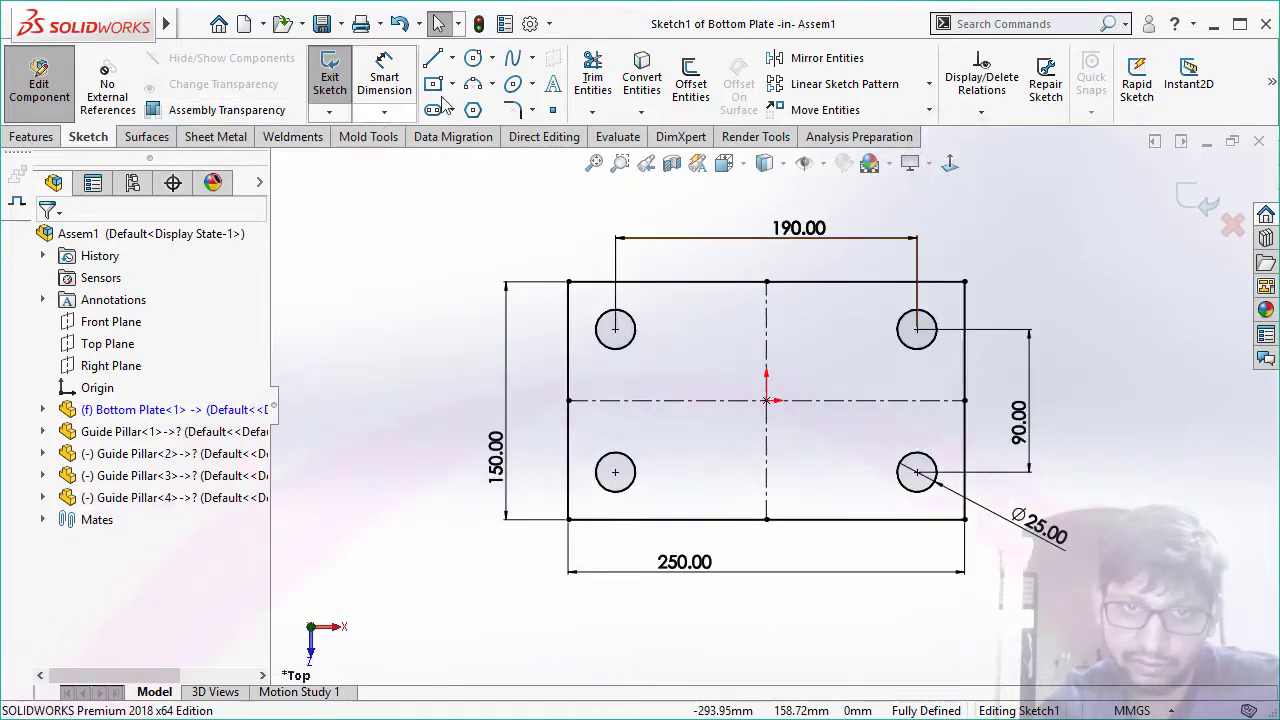
{"action": "left_click", "coordinate": [474, 59]}
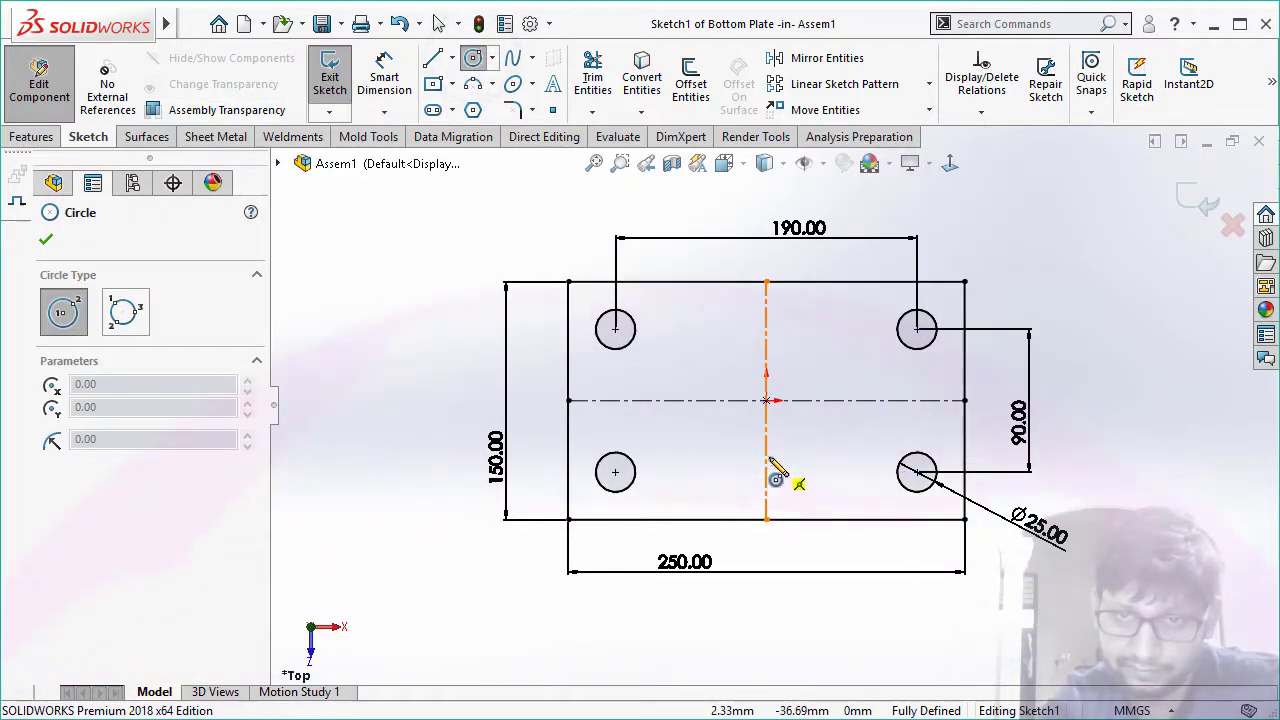
{"action": "left_click", "coordinate": [766, 455]}
{"action": "left_click", "coordinate": [810, 485]}
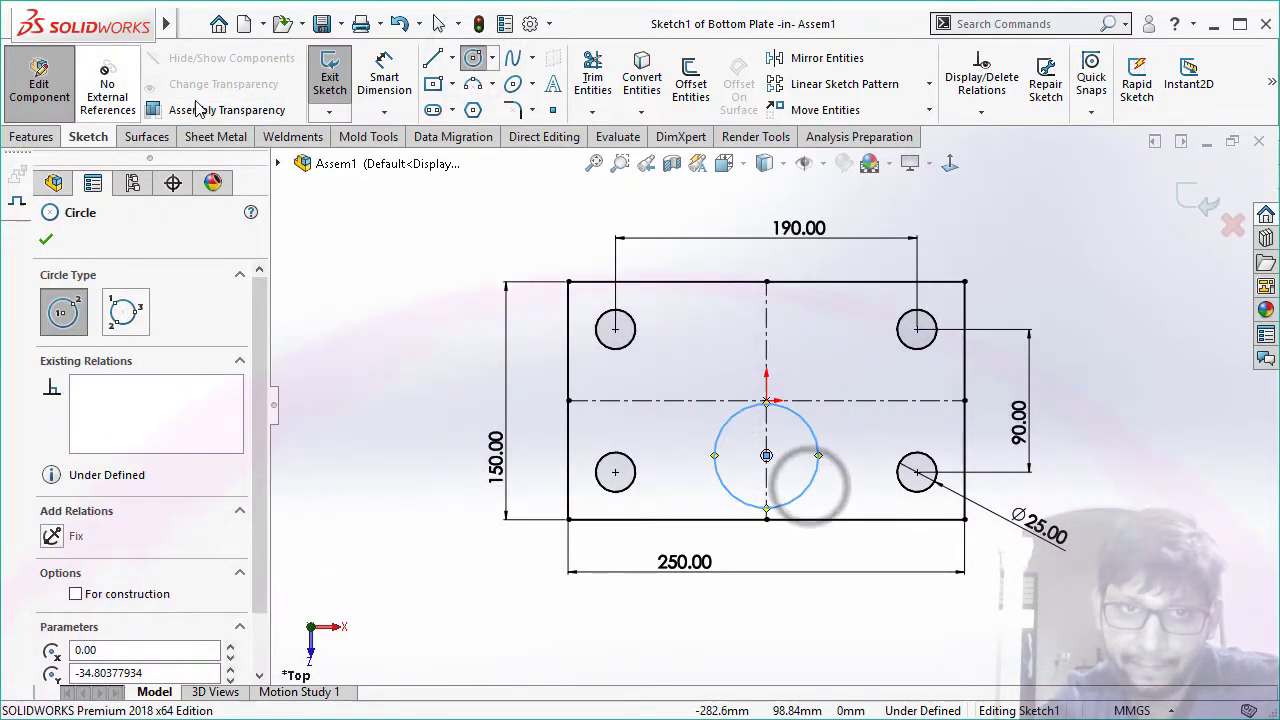
{"action": "left_click", "coordinate": [380, 72]}
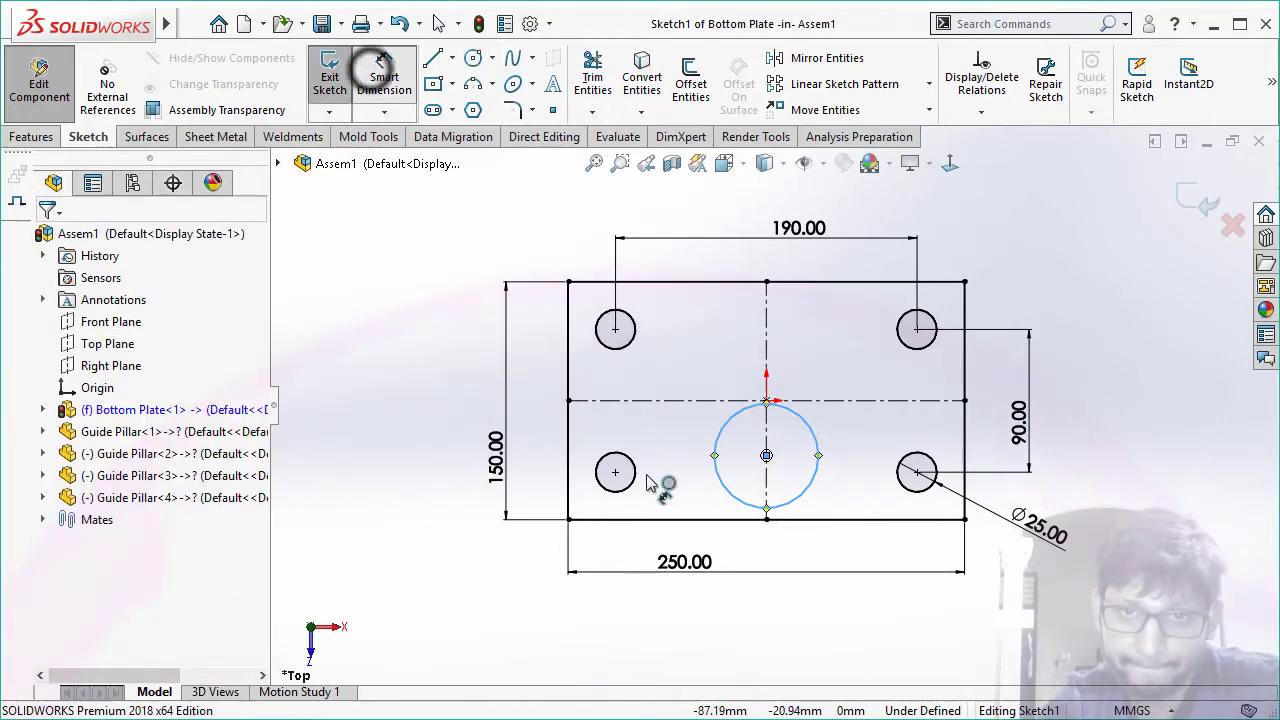
{"action": "left_click", "coordinate": [575, 605]}
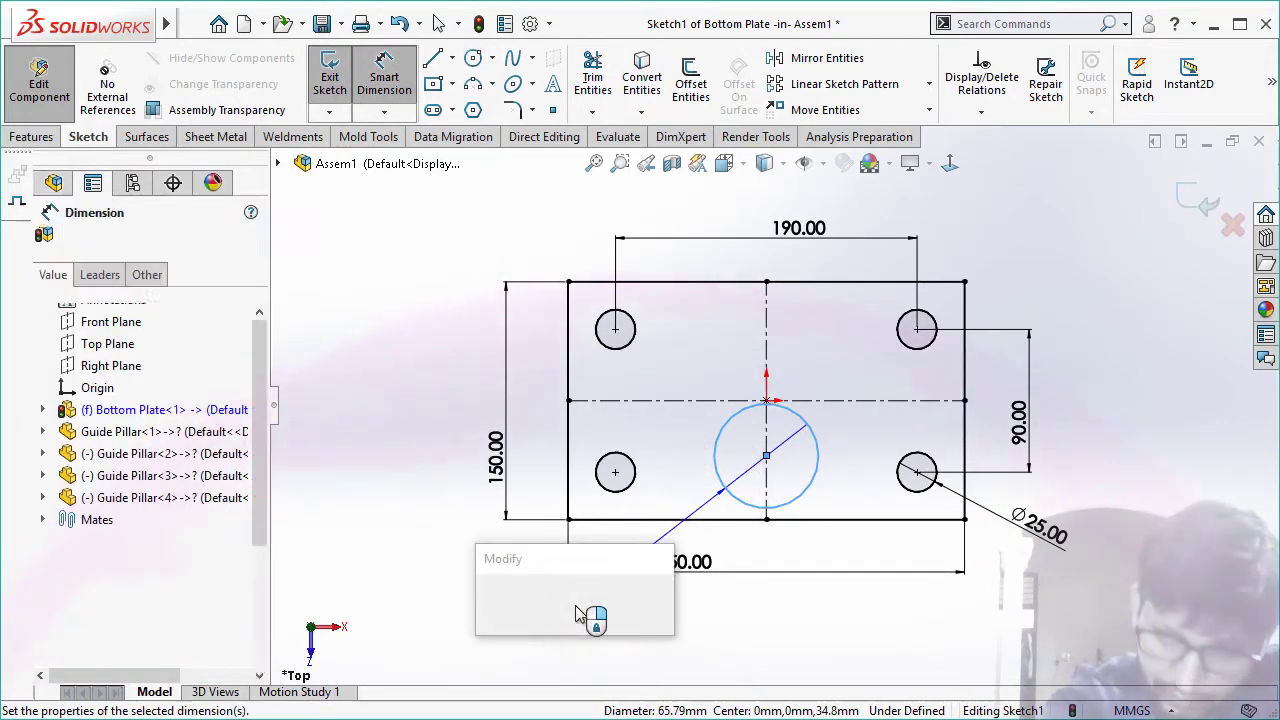
{"action": "type", "text": "50"}
{"action": "key", "text": "Return"}
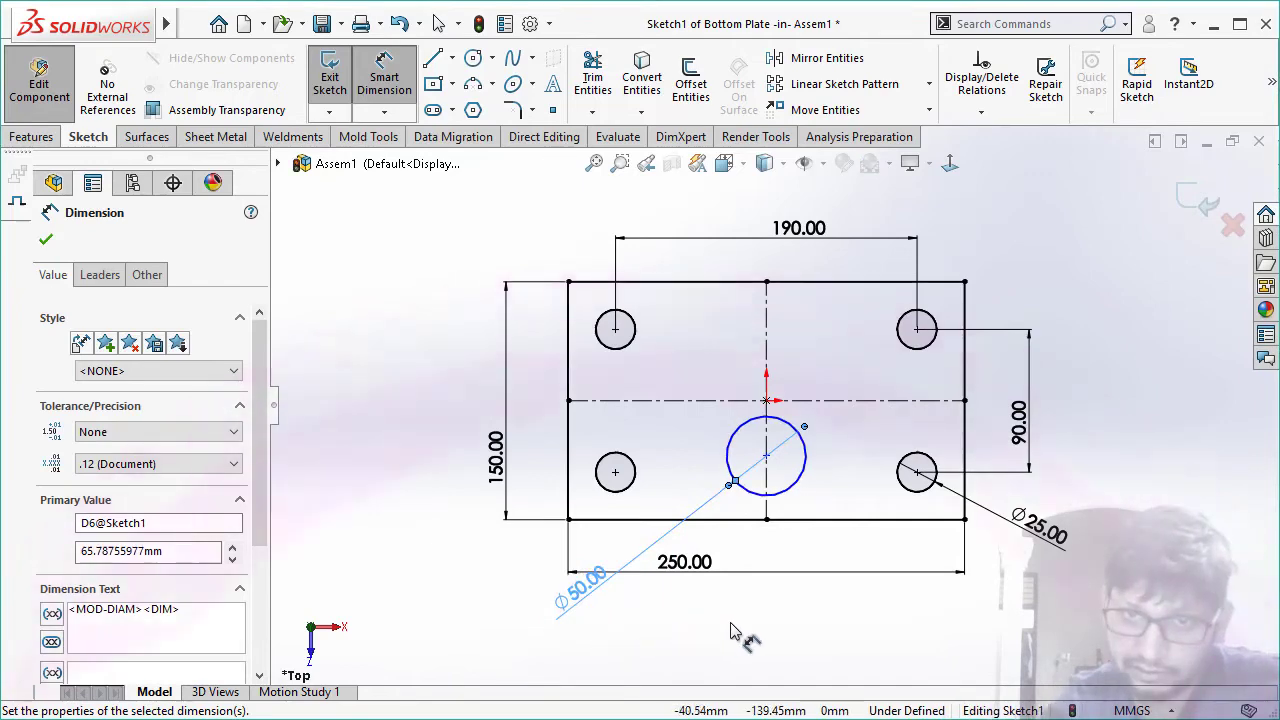
{"action": "left_click", "coordinate": [730, 630]}
- Dimension the circle 50 mm from the plate's bottom edge
{"action": "left_click", "coordinate": [826, 519]}
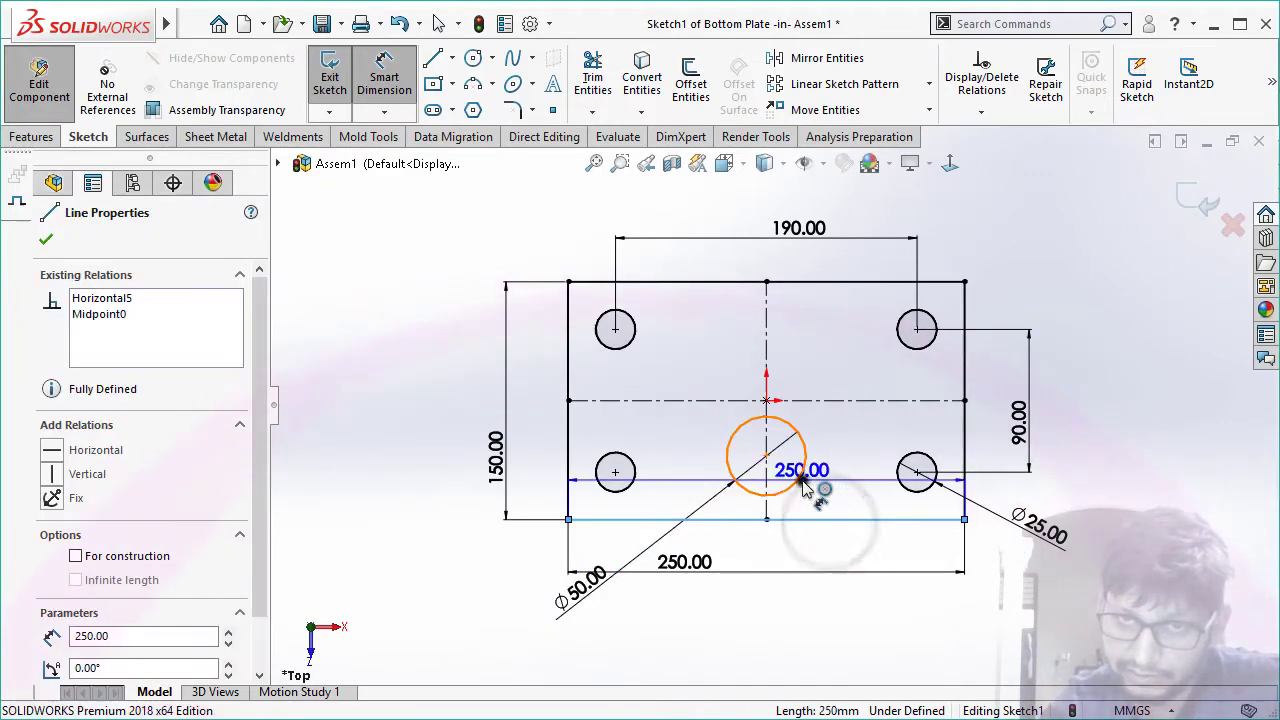
{"action": "left_click", "coordinate": [805, 483]}
{"action": "left_click", "coordinate": [842, 490]}
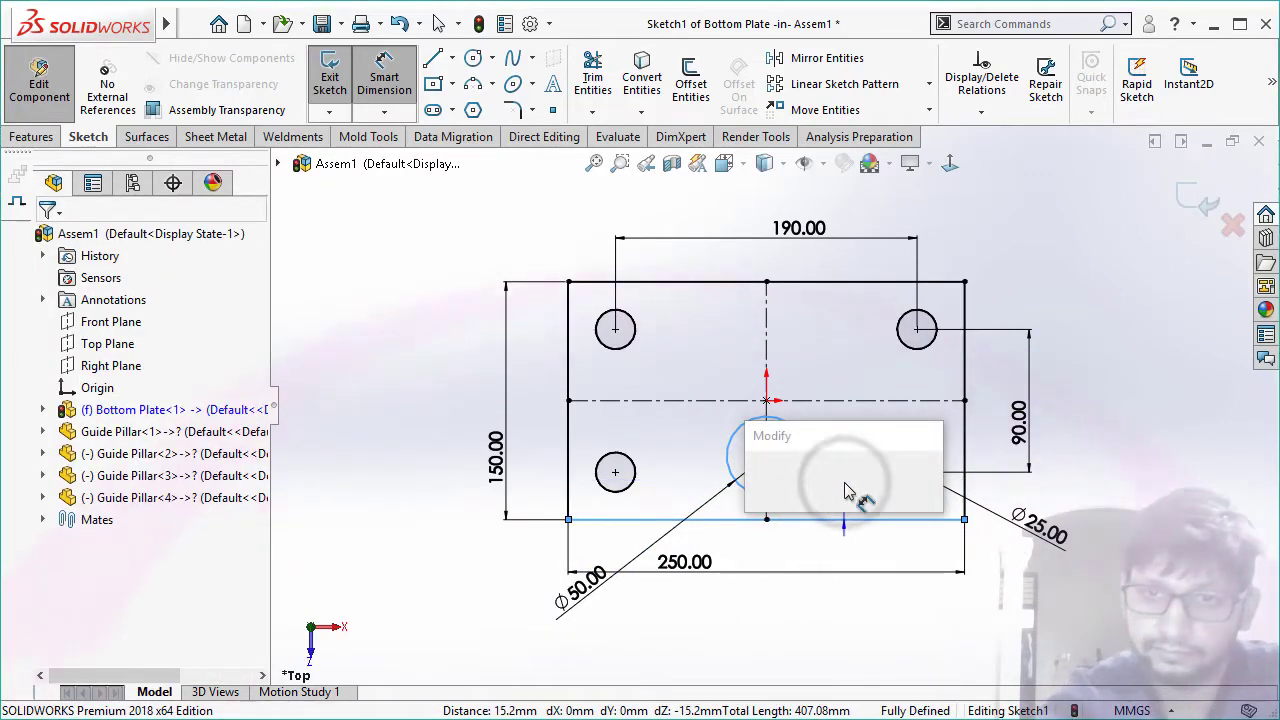
{"action": "key", "text": "Return"}
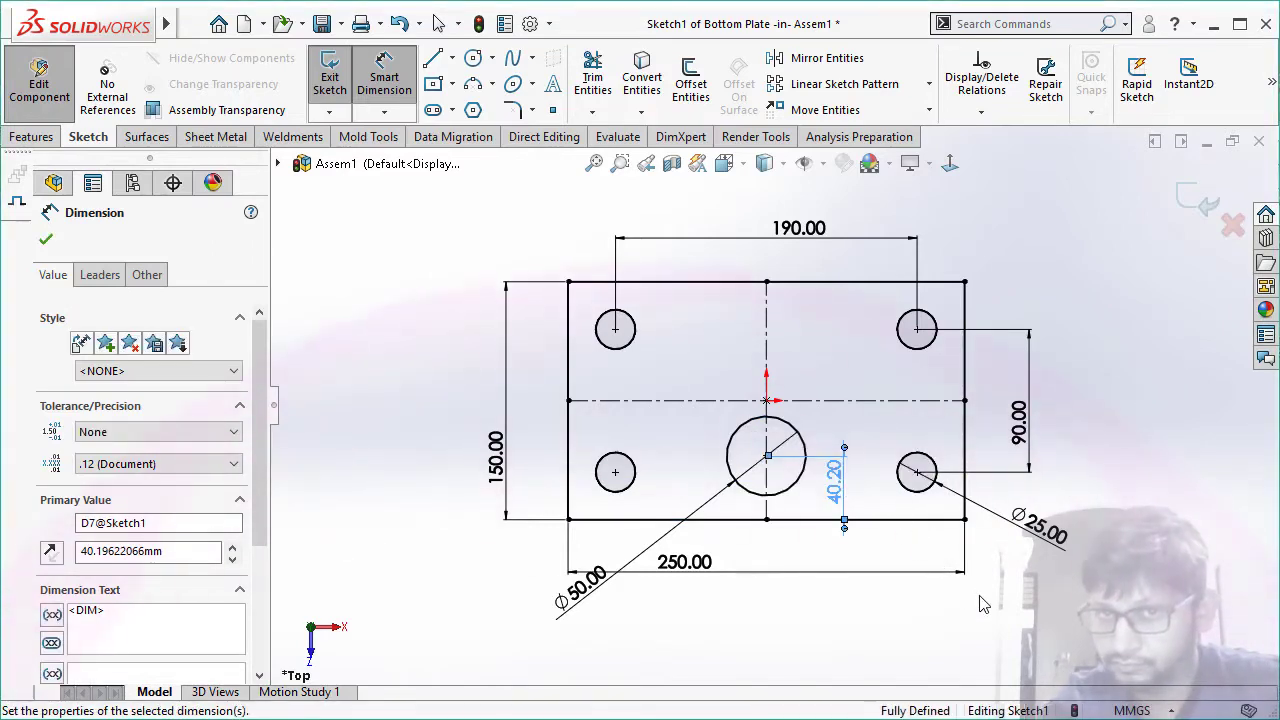
{"action": "left_click", "coordinate": [980, 604]}
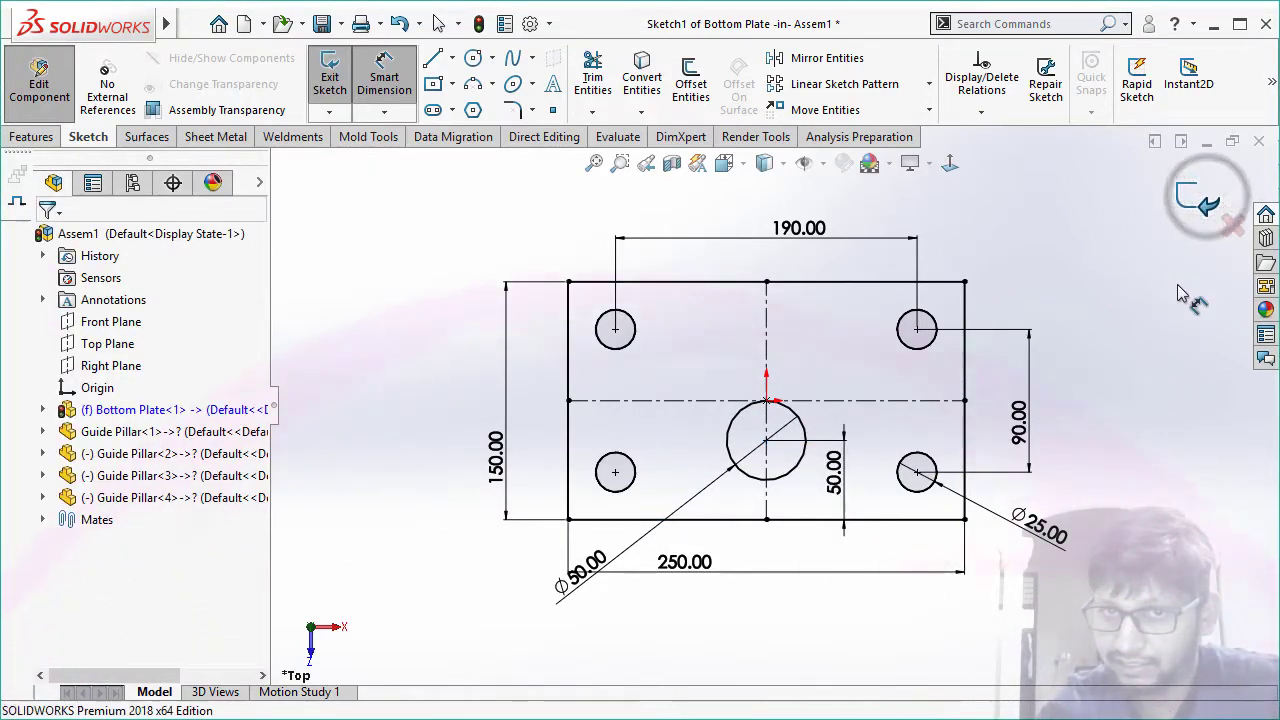
- Exit the sketch and component editing, then save all documents with Ctrl+S
{"action": "key", "text": "ctrl+b"}
{"action": "middle_click_drag", "start_coordinate": [1147, 297], "coordinate": [1079, 363]}
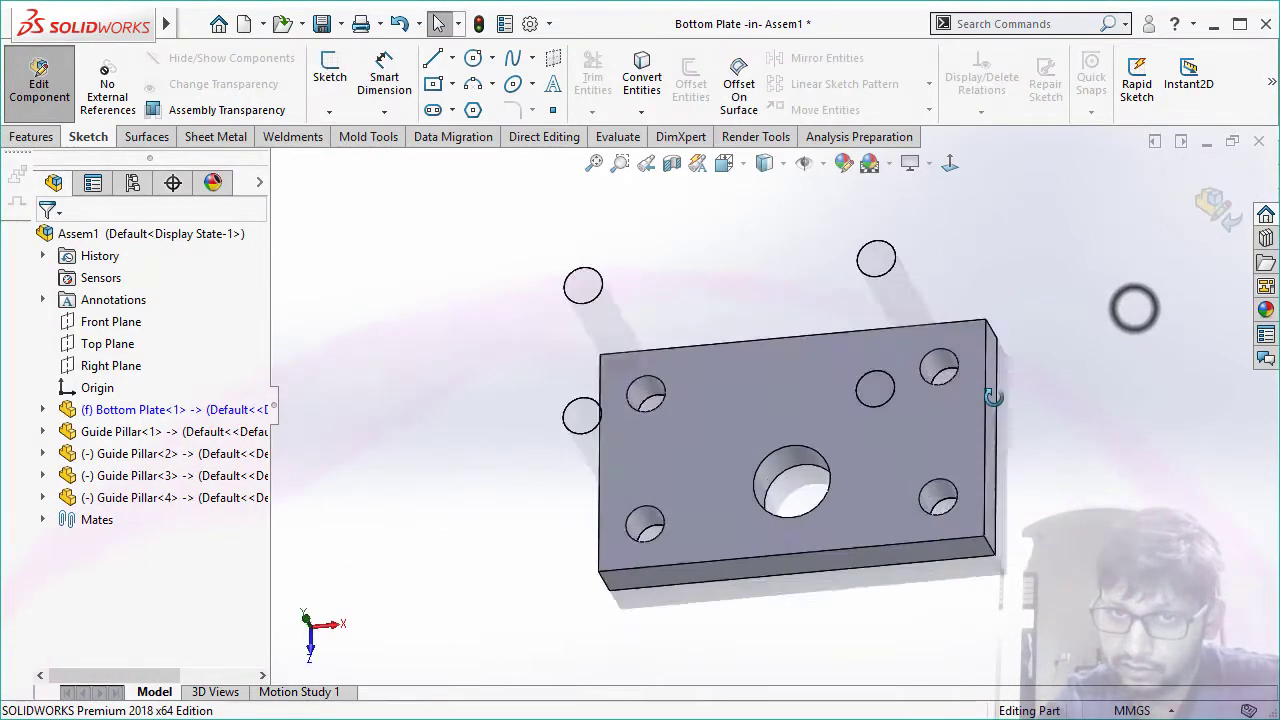
{"action": "left_click", "coordinate": [1207, 210]}
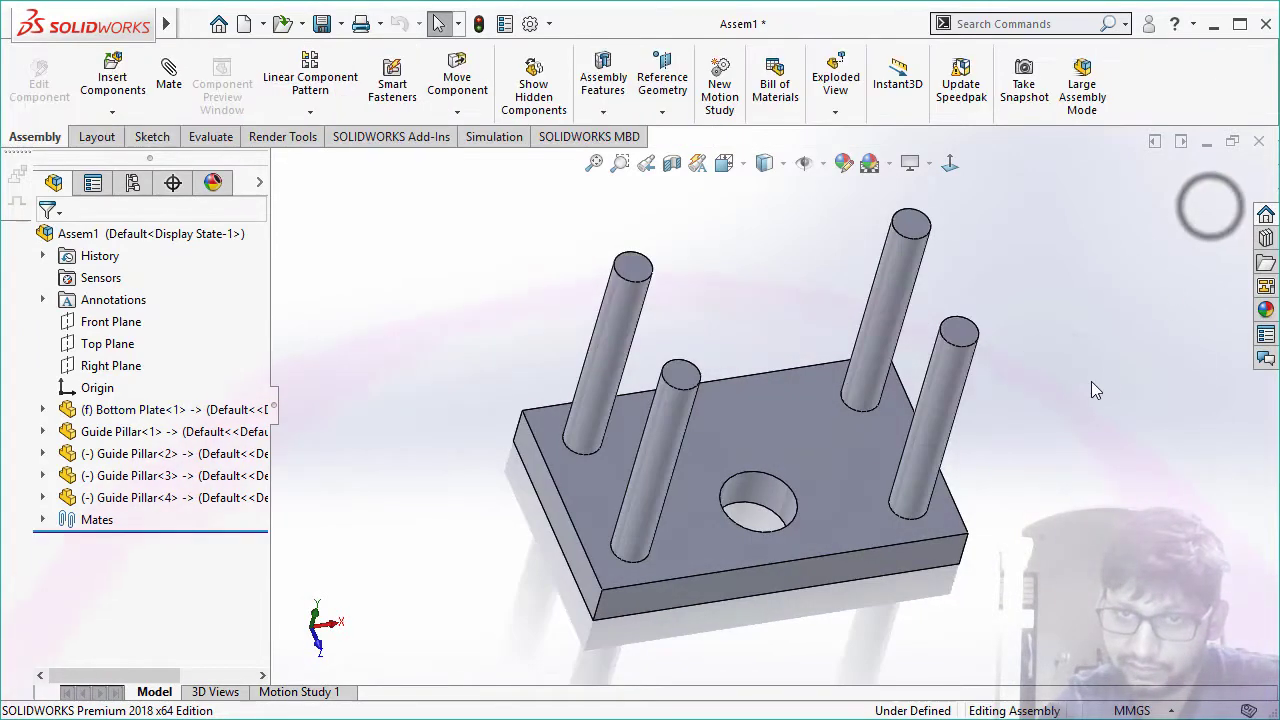
{"action": "middle_click_drag", "start_coordinate": [1071, 436], "coordinate": [1072, 416]}
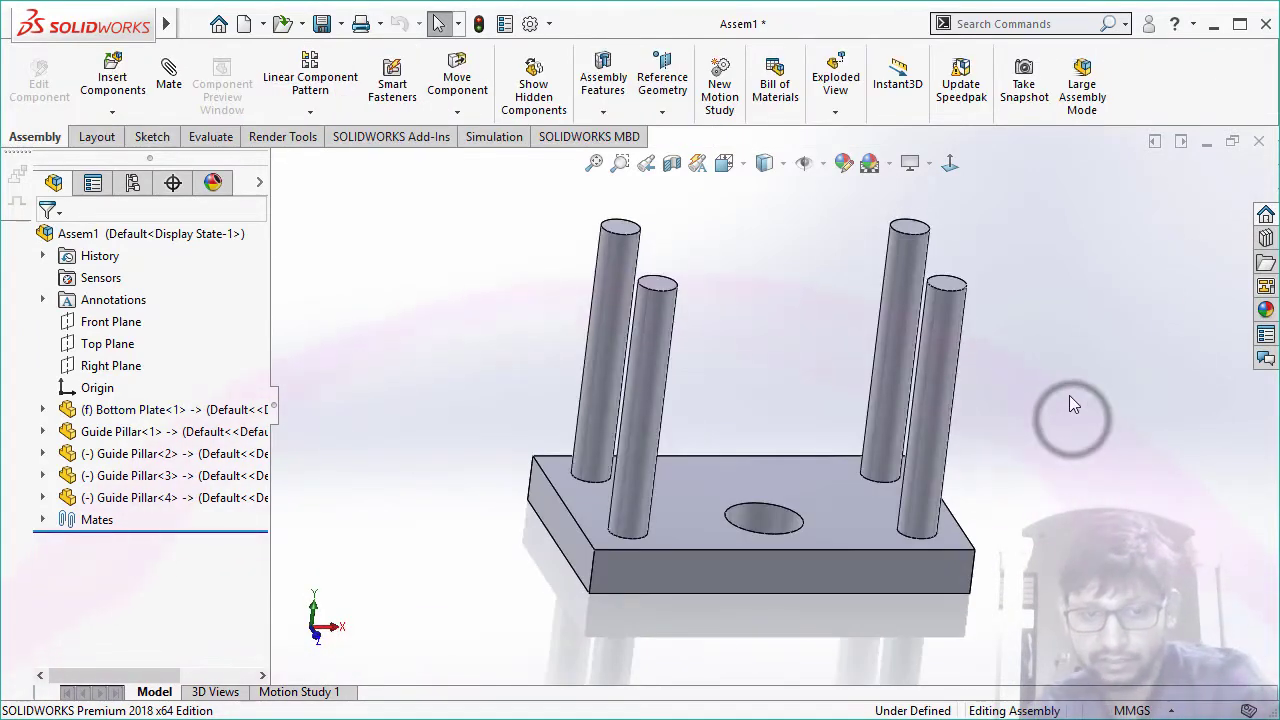
{"action": "key", "text": "ctrl+s"}
{"action": "left_click", "coordinate": [60, 243]}
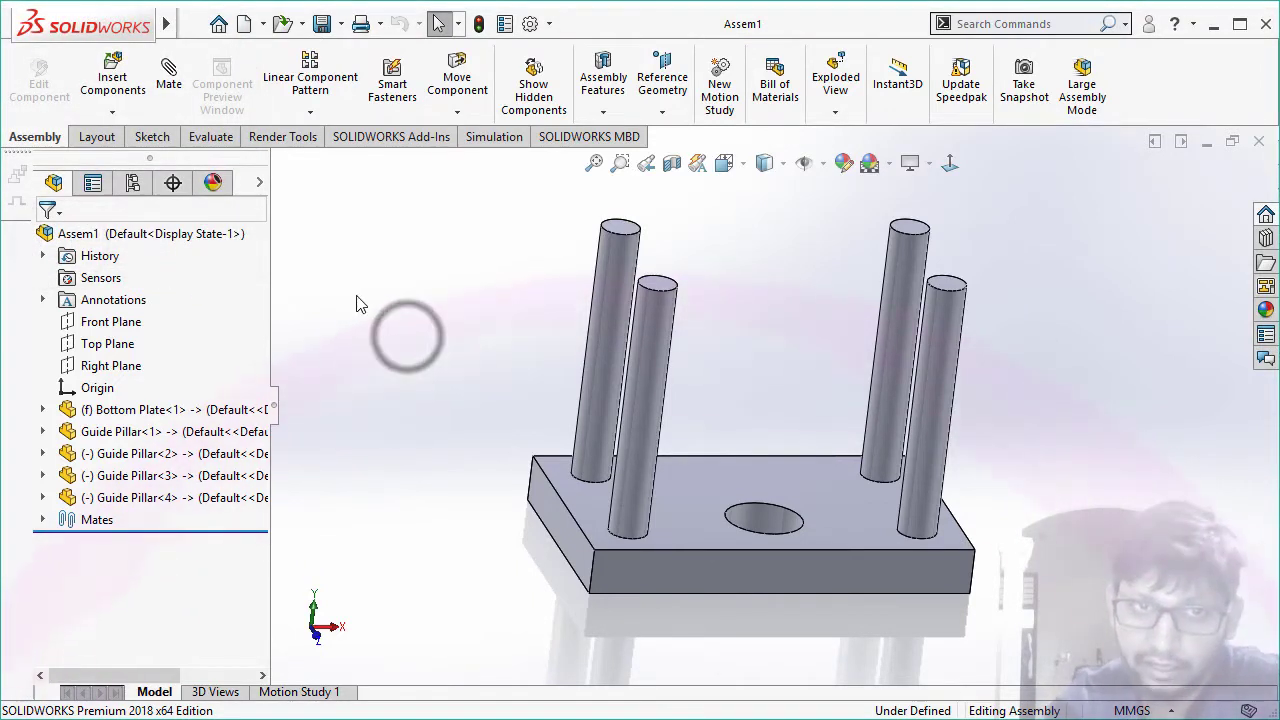
{"action": "left_click", "coordinate": [114, 114]}
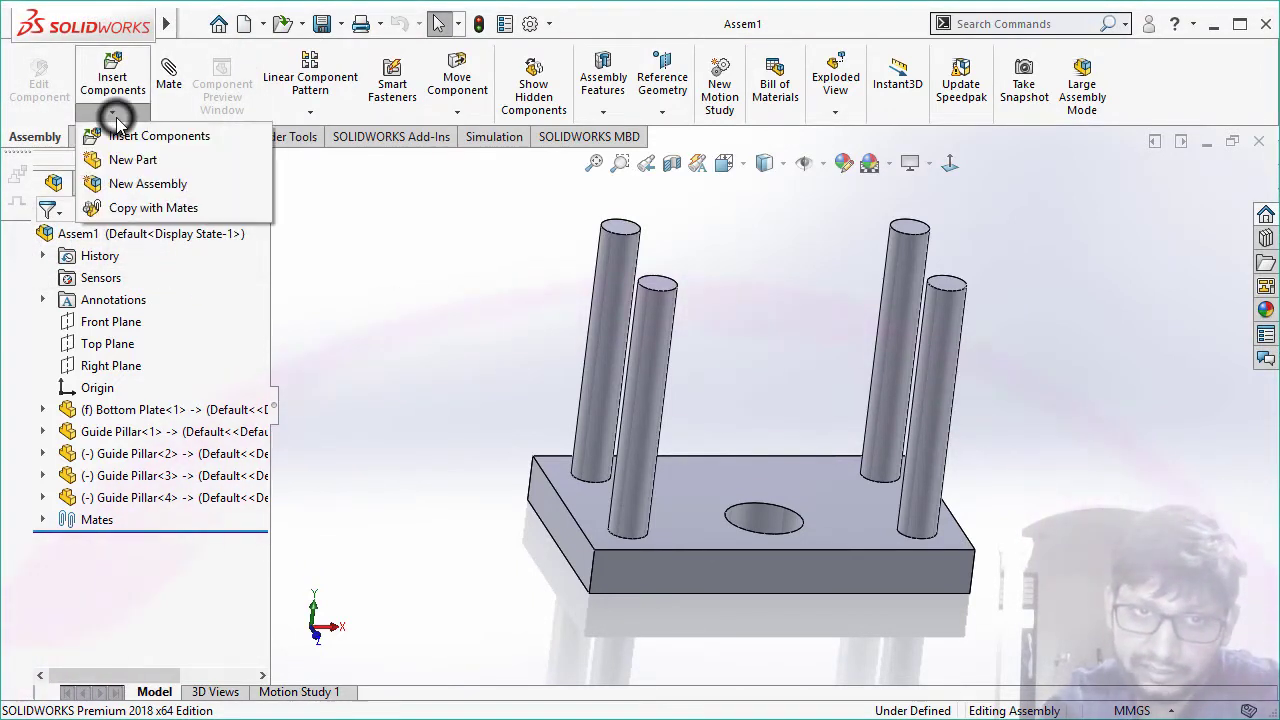
- Create a new virtual part on the plate face and convert the lower-left hole edge into its sketch
{"action": "left_click", "coordinate": [143, 169]}
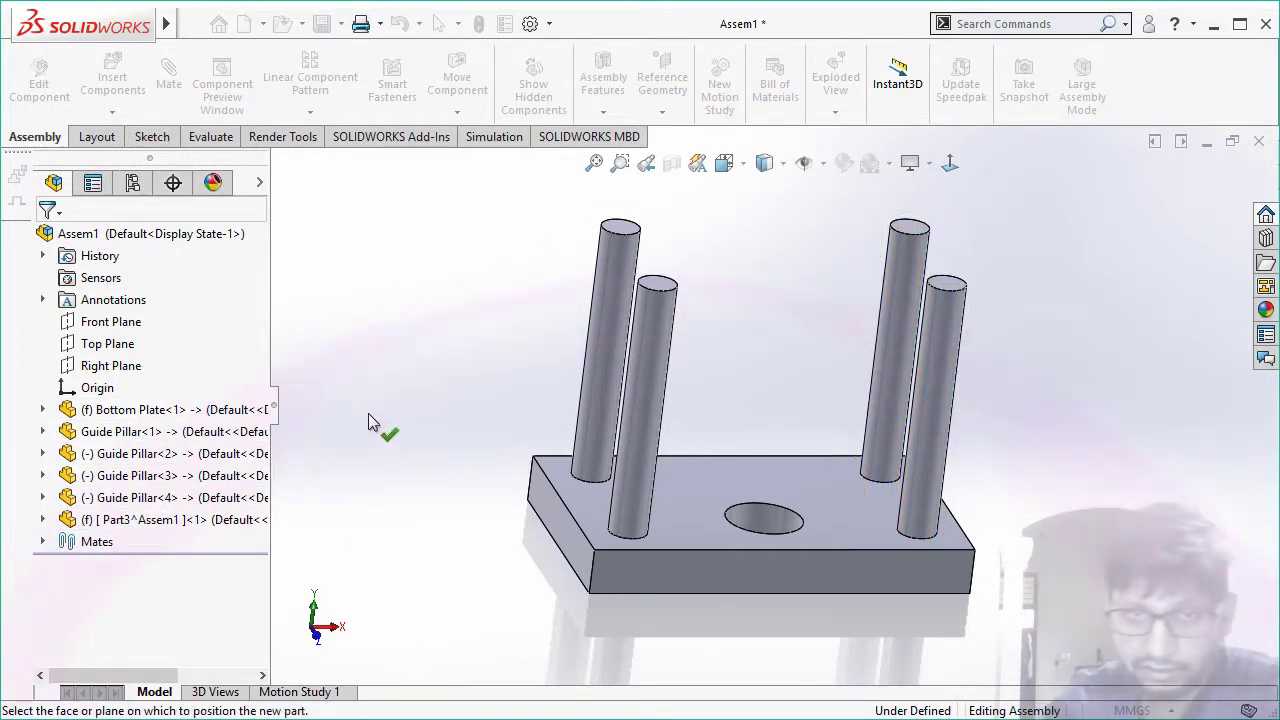
{"action": "left_click", "coordinate": [663, 280]}
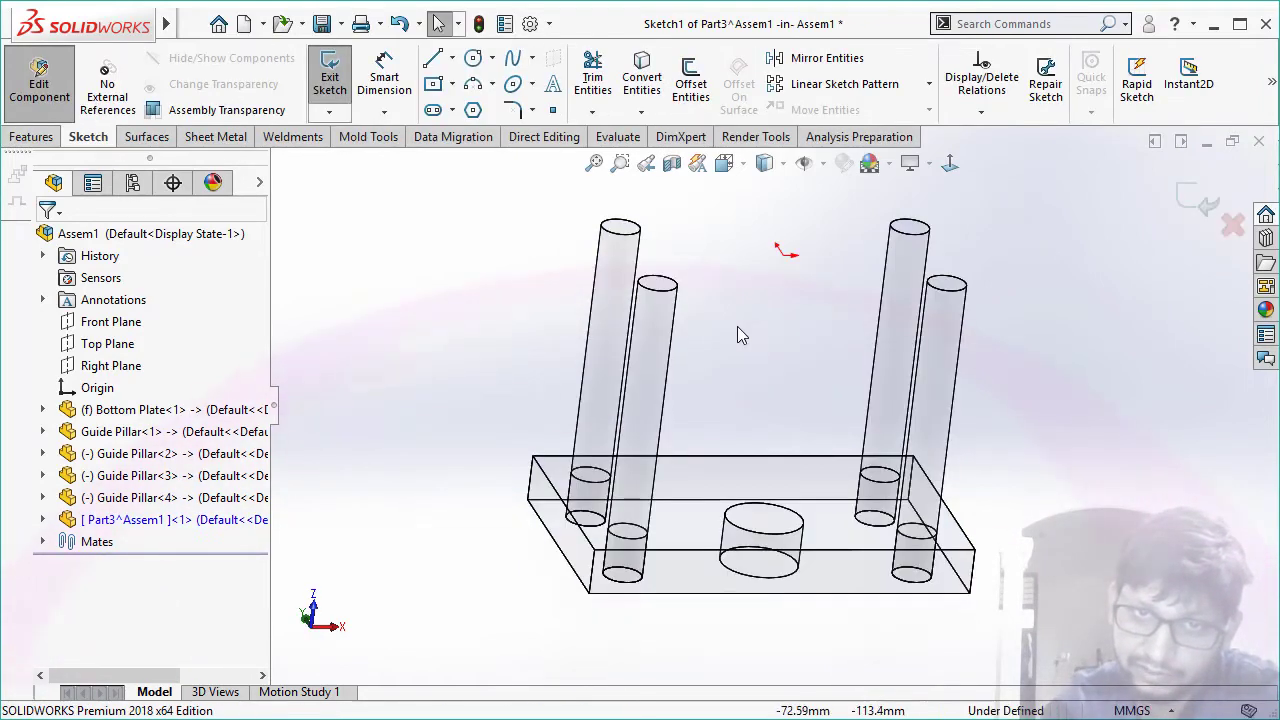
{"action": "left_click", "coordinate": [950, 165]}
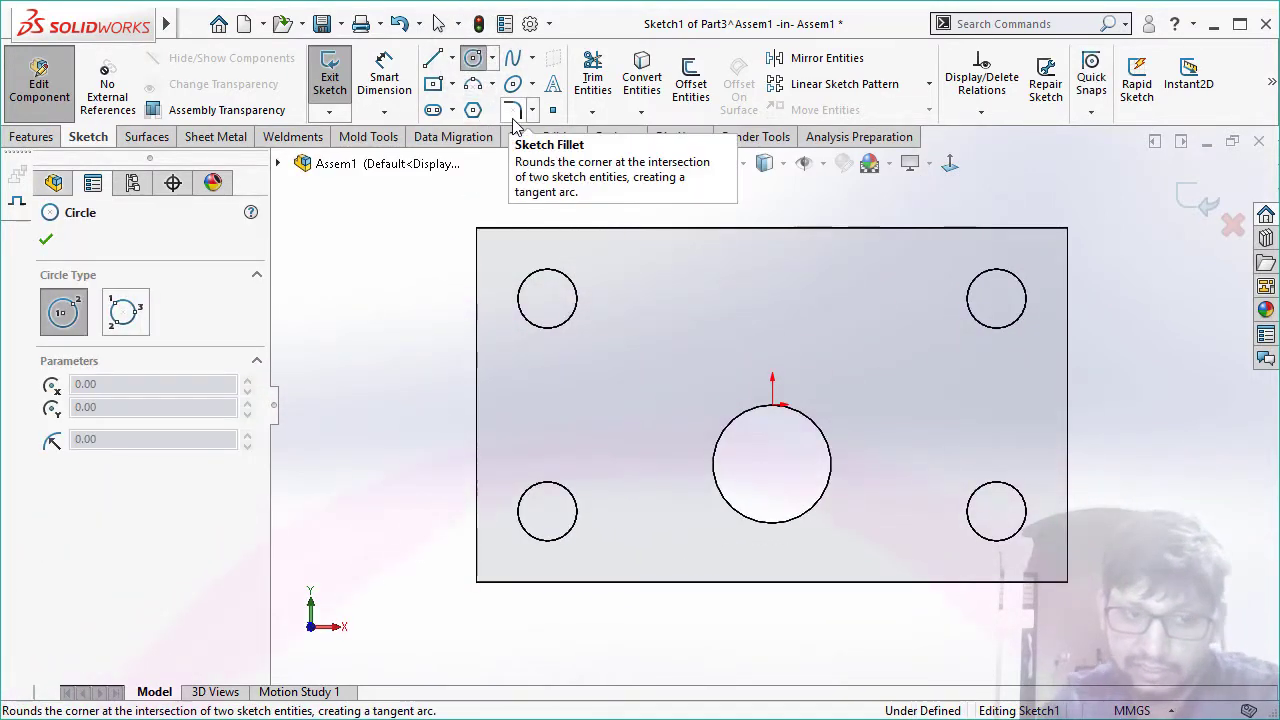
{"action": "left_click", "coordinate": [551, 483]}
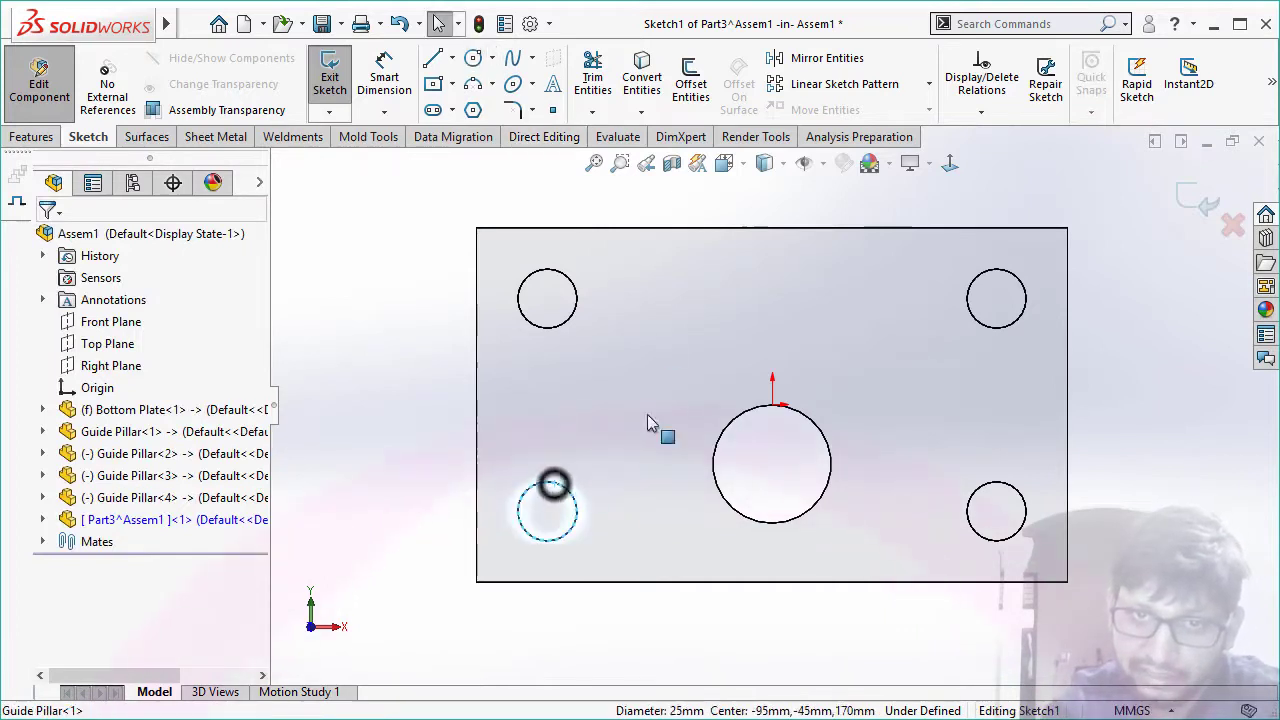
{"action": "left_click", "coordinate": [642, 68]}
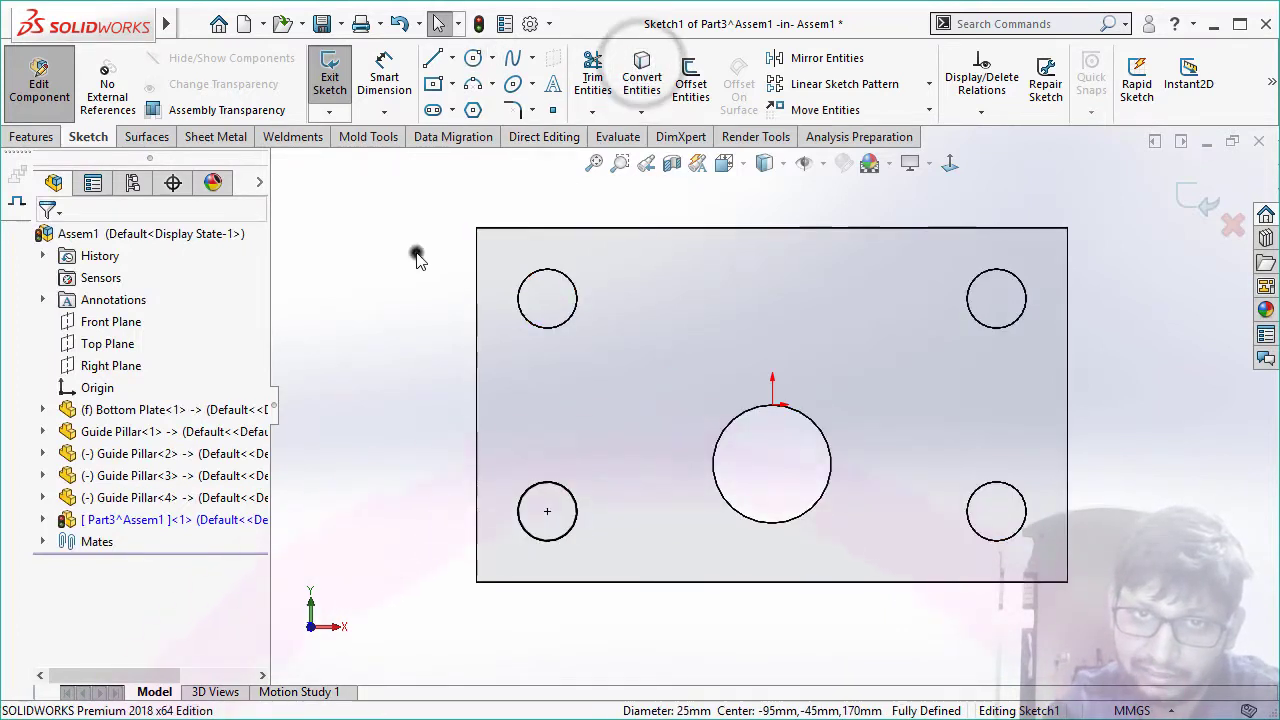
- Draw a circle concentric with the lower-left hole, dimension it Ø40 mm, and close the sketch
{"action": "left_click", "coordinate": [473, 57]}
{"action": "left_click", "coordinate": [548, 511]}
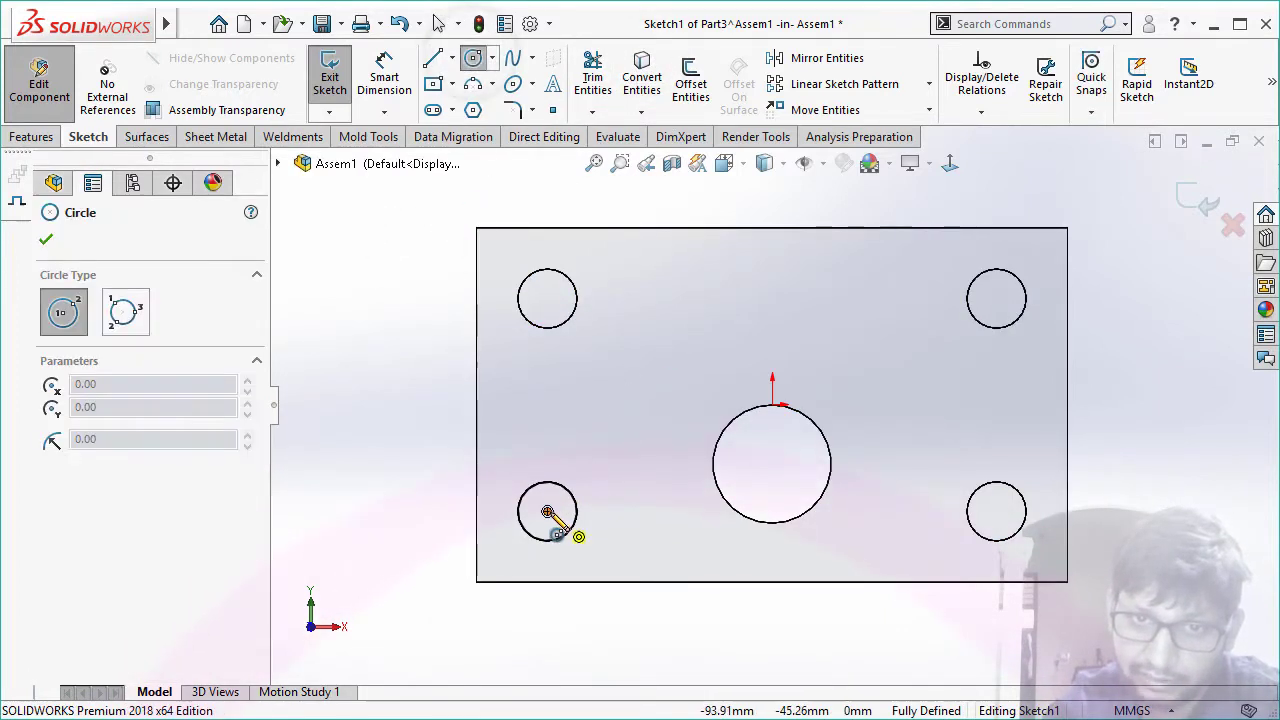
{"action": "left_click", "coordinate": [605, 497]}
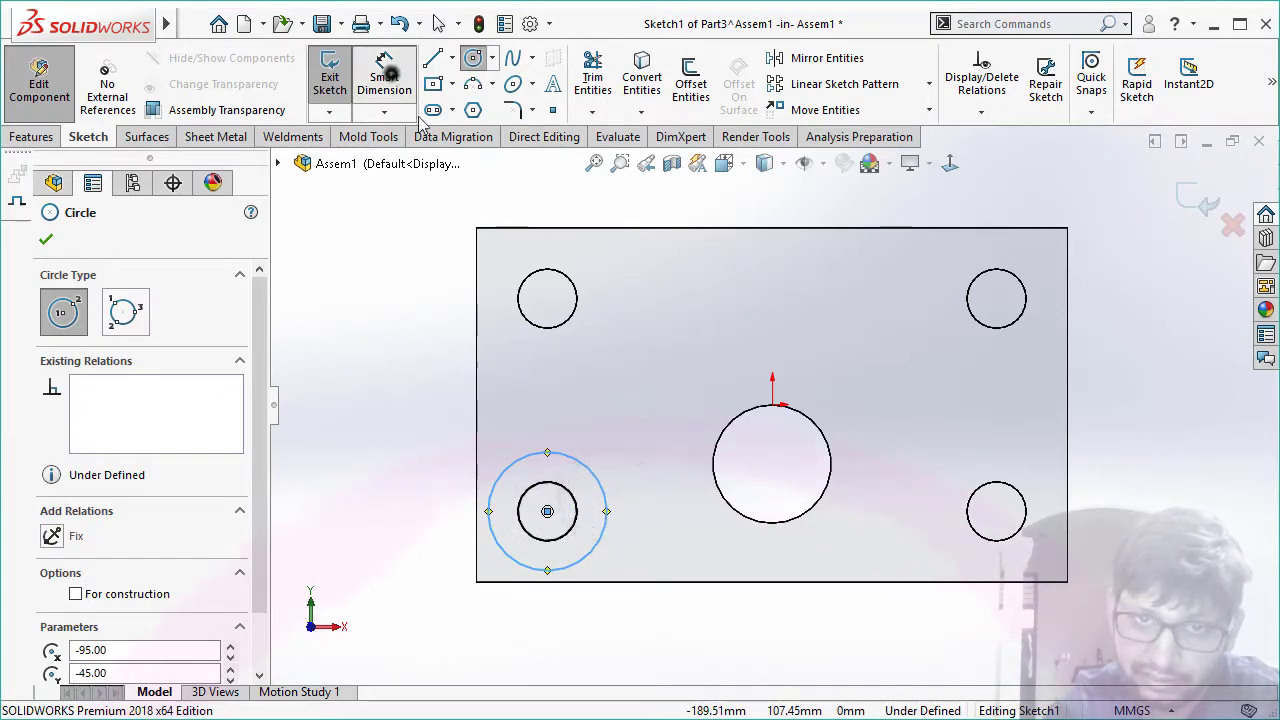
{"action": "left_click", "coordinate": [384, 77]}
{"action": "left_click", "coordinate": [577, 458]}
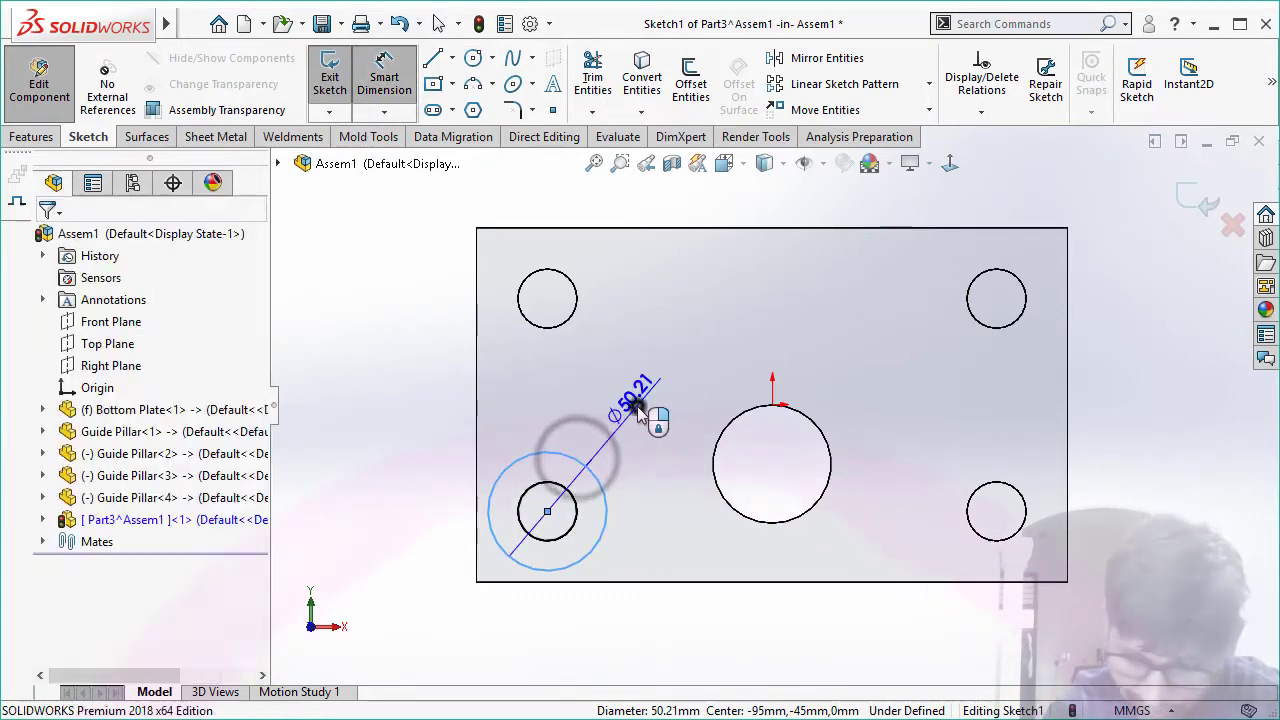
{"action": "left_click", "coordinate": [638, 410]}
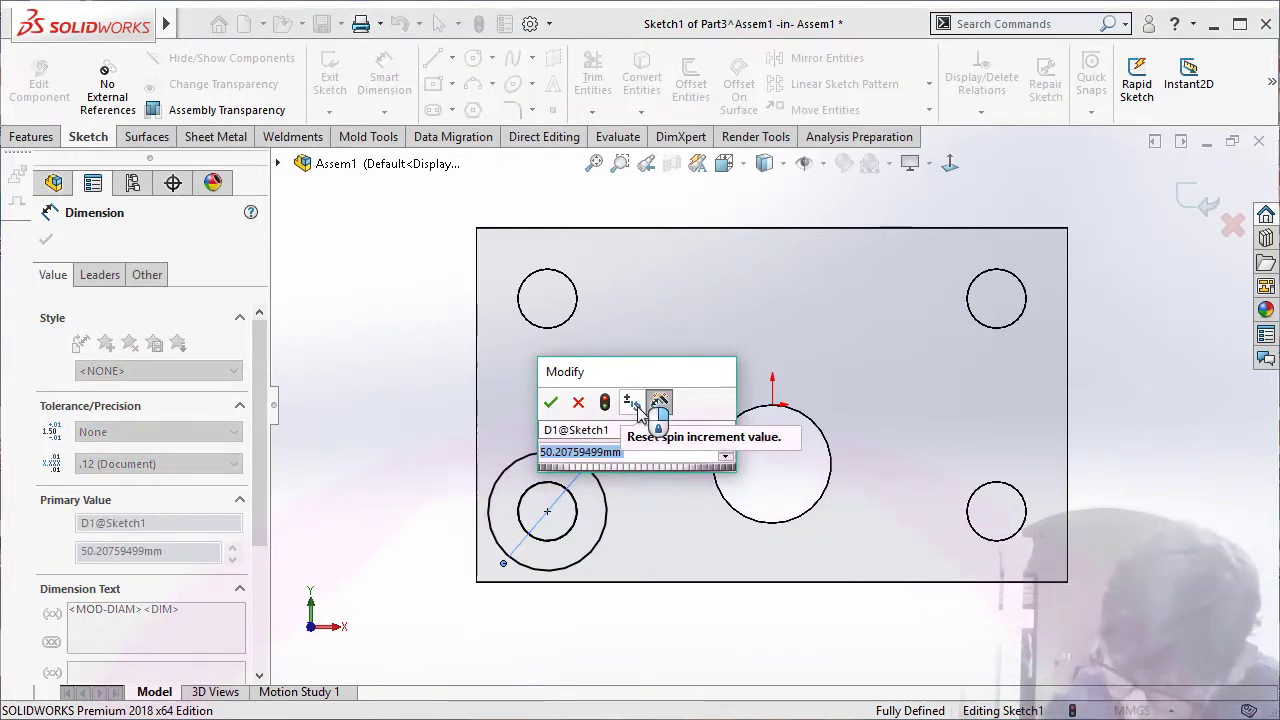
{"action": "type", "text": "40"}
{"action": "key", "text": "Return"}
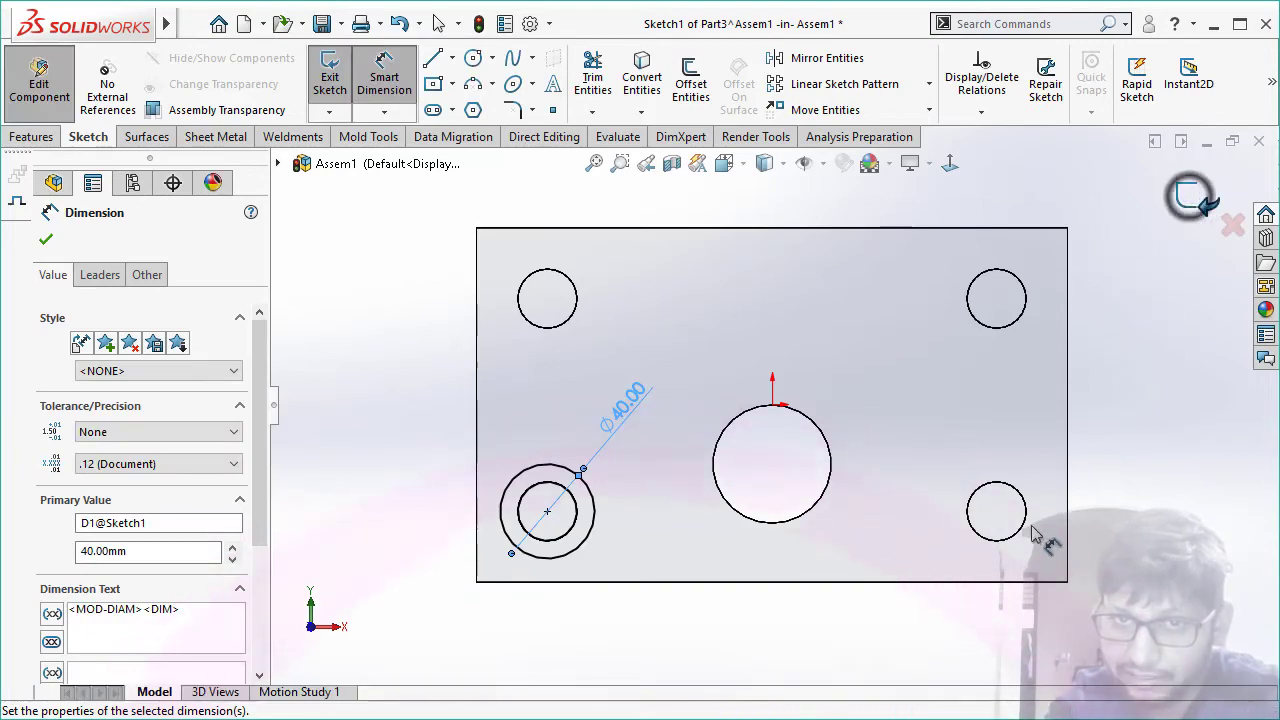
{"action": "left_click", "coordinate": [1035, 533]}
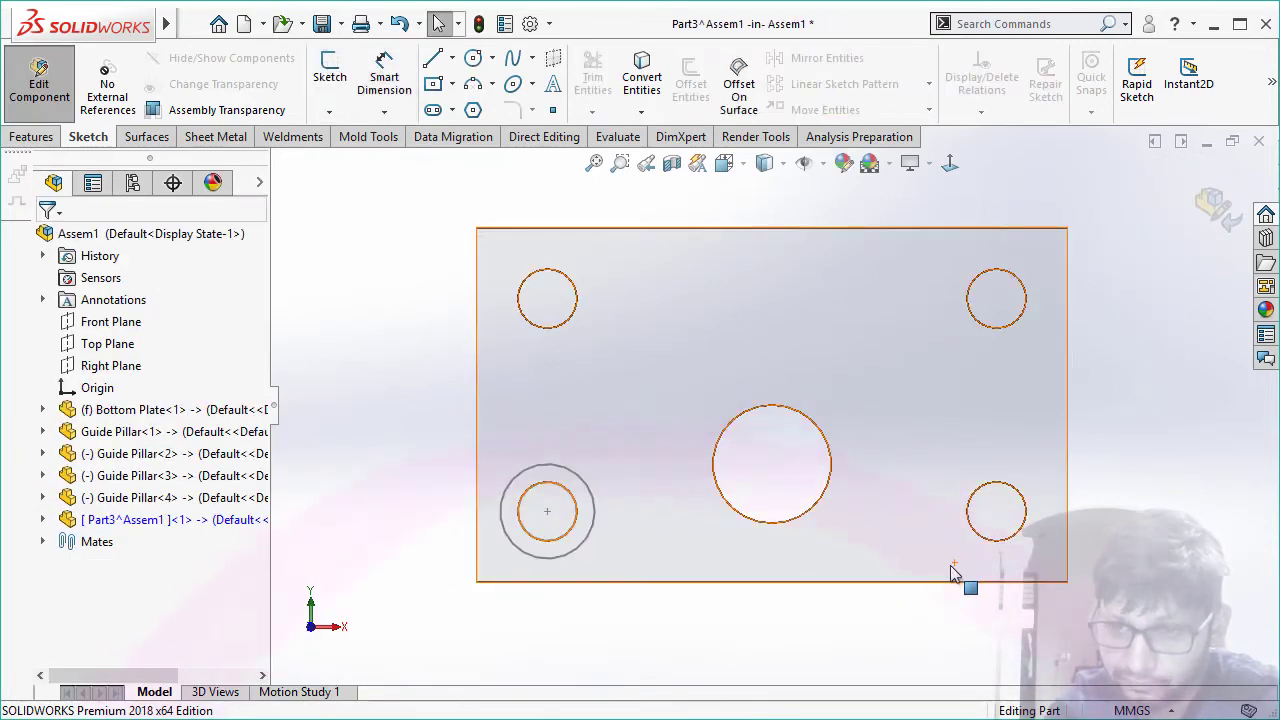
- Extrude Part3's Sketch1 60 mm in reversed direction down the pillar, then return to Assem1
{"action": "middle_click_drag", "start_coordinate": [938, 585], "coordinate": [951, 420]}
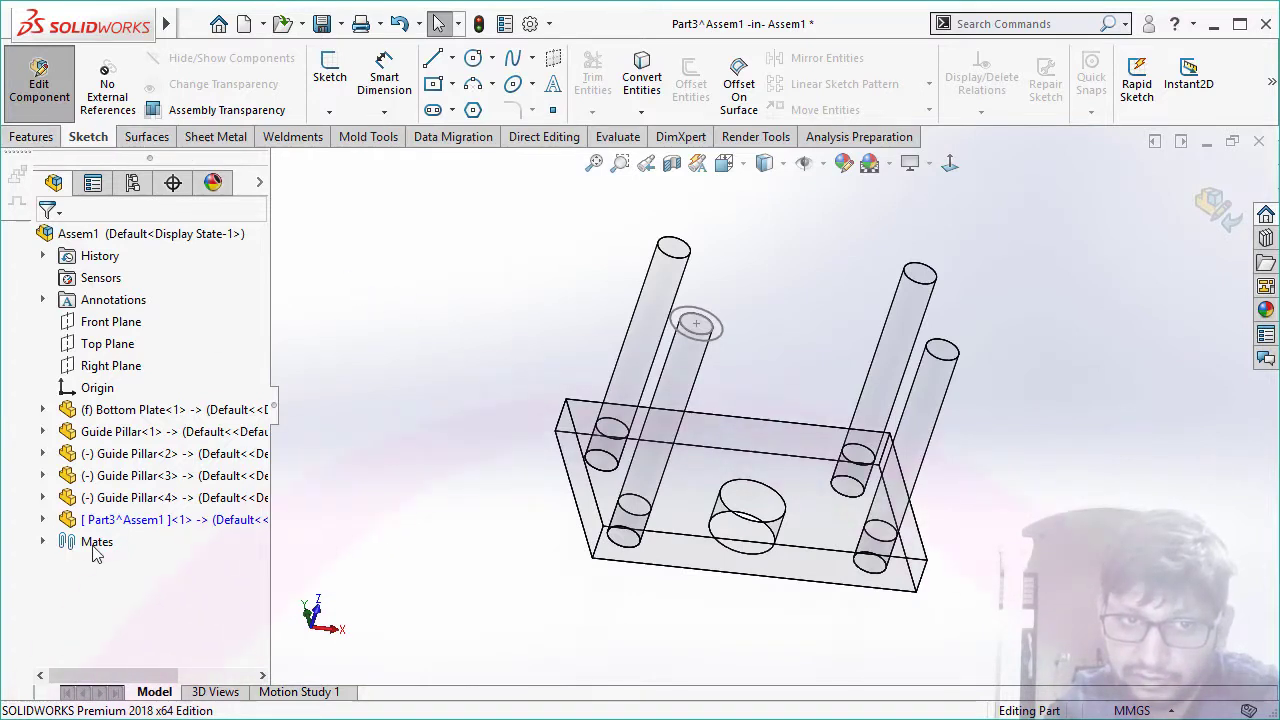
{"action": "left_click", "coordinate": [43, 520]}
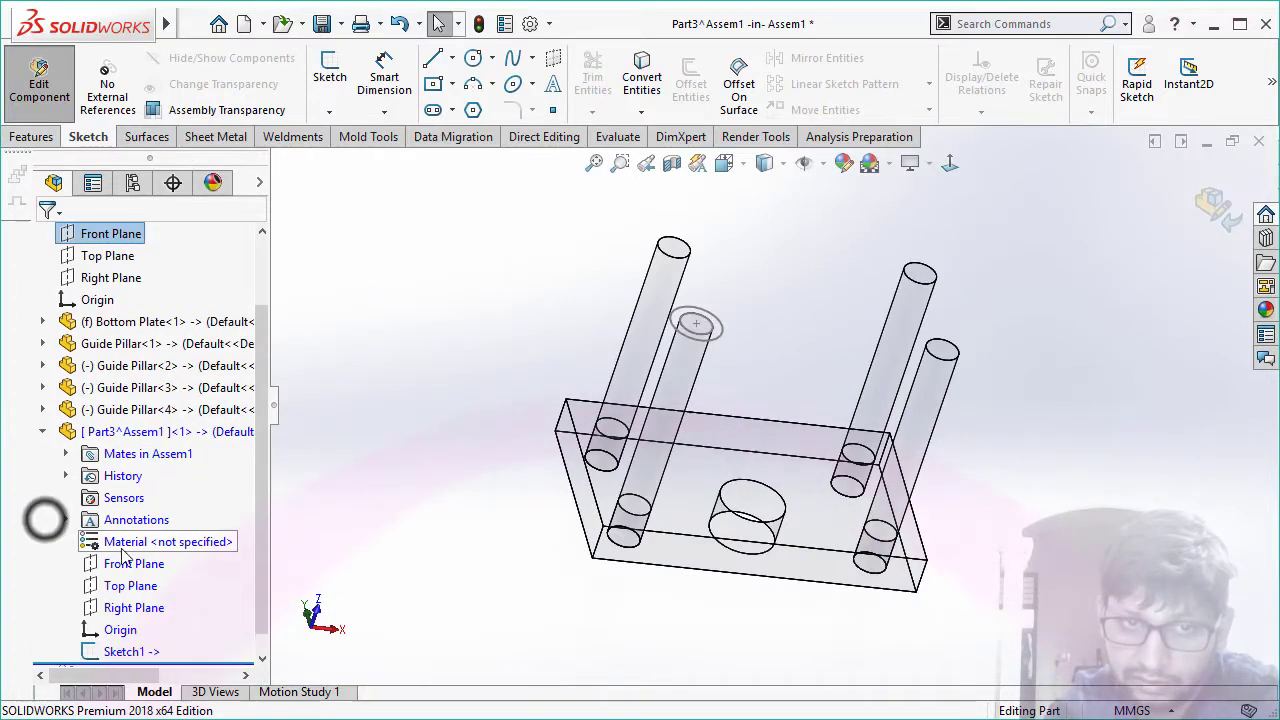
{"action": "left_click", "coordinate": [130, 651]}
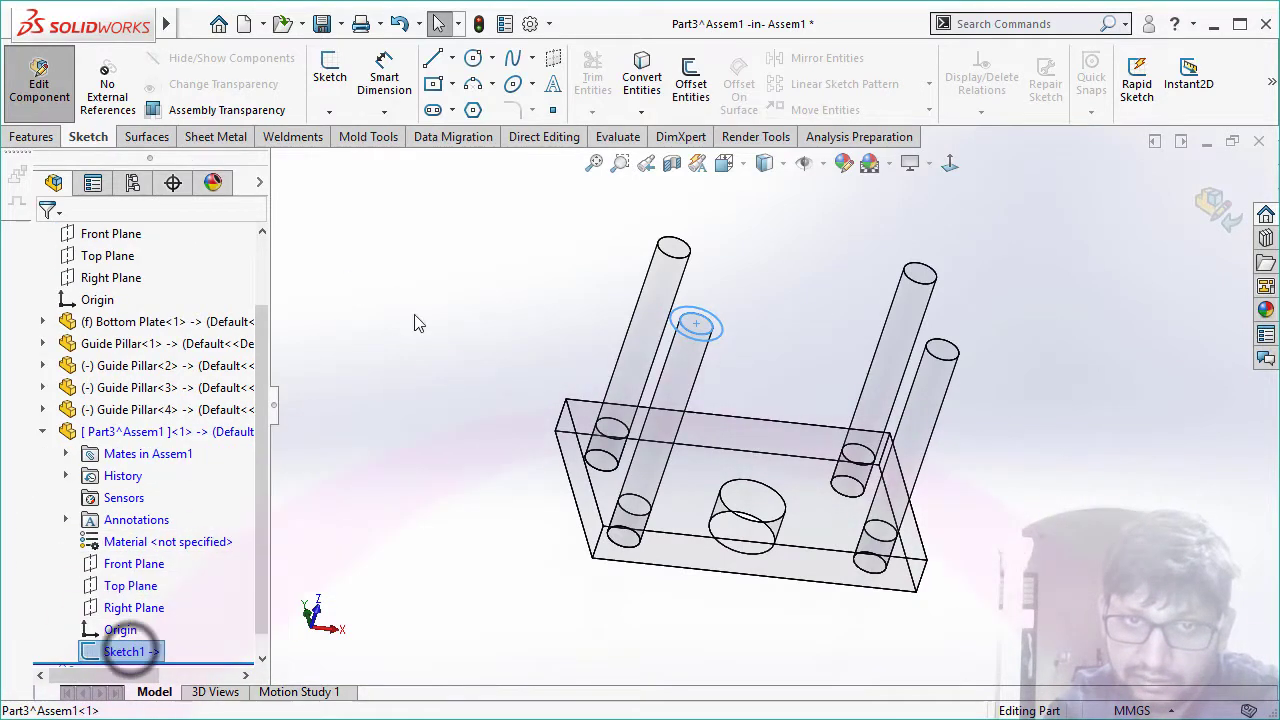
{"action": "left_click", "coordinate": [40, 137]}
{"action": "left_click", "coordinate": [341, 70]}
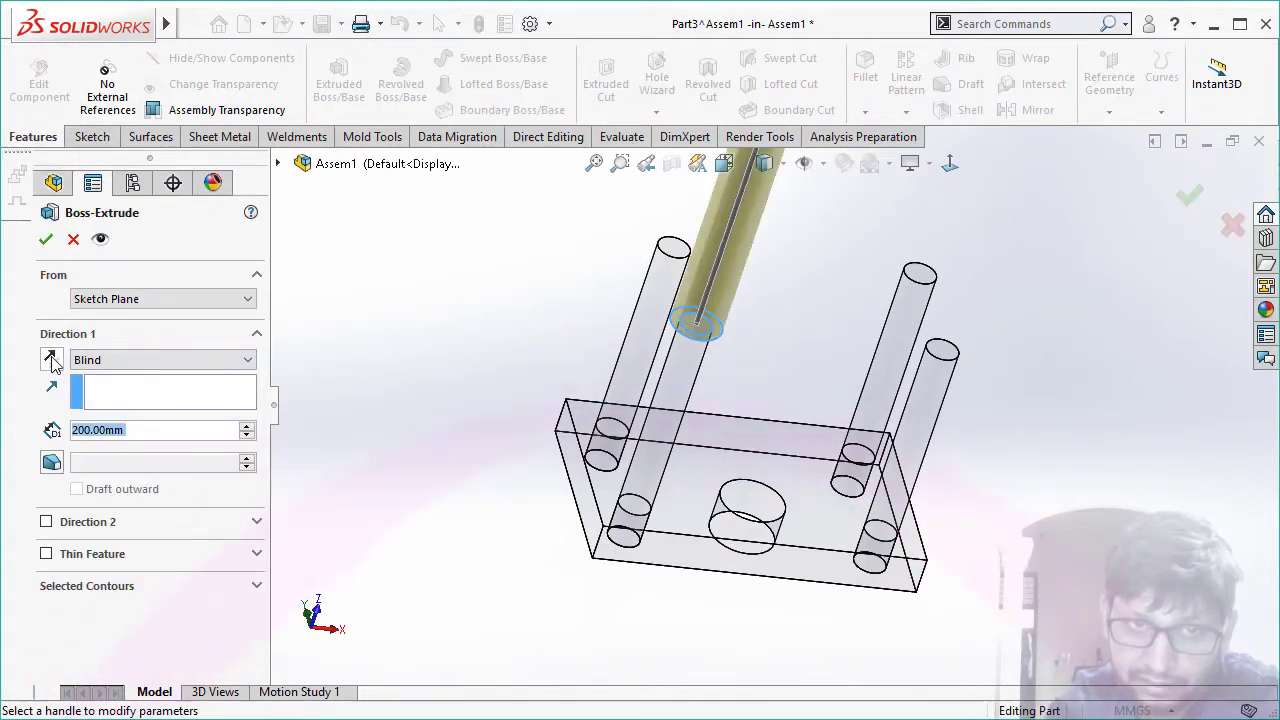
{"action": "left_click", "coordinate": [52, 359]}
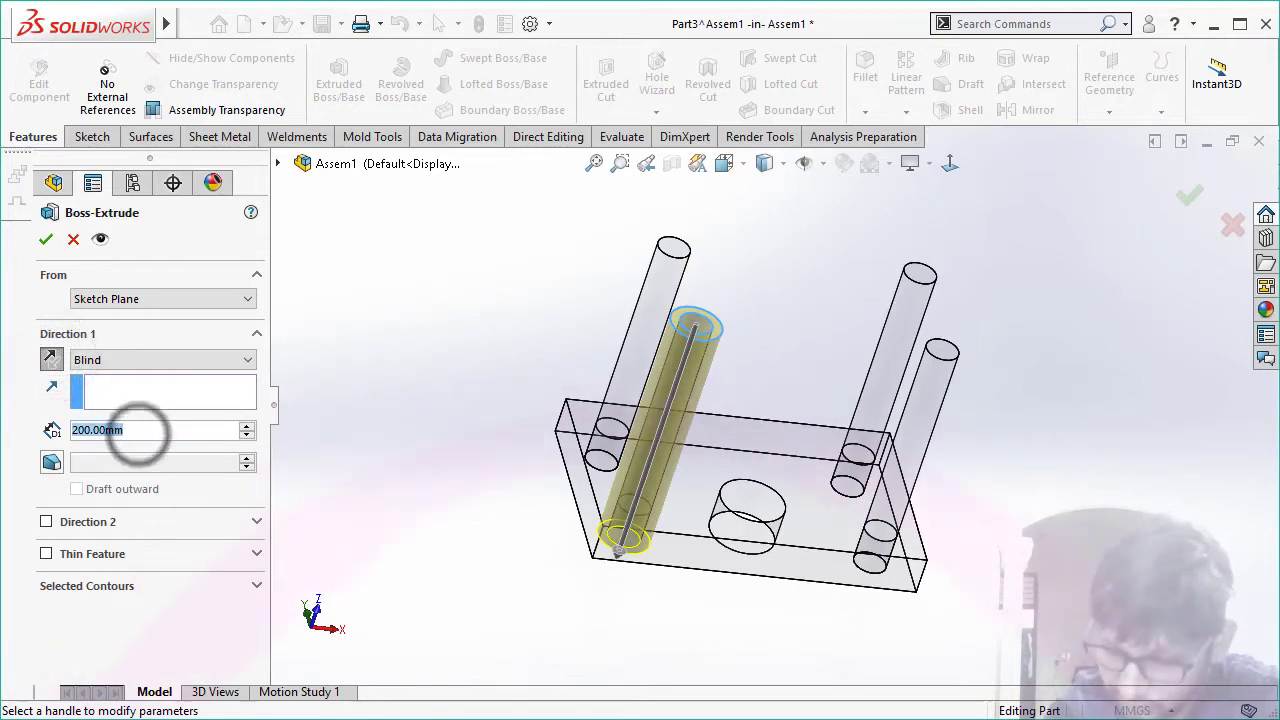
{"action": "type", "text": "60"}
{"action": "key", "text": "Return"}
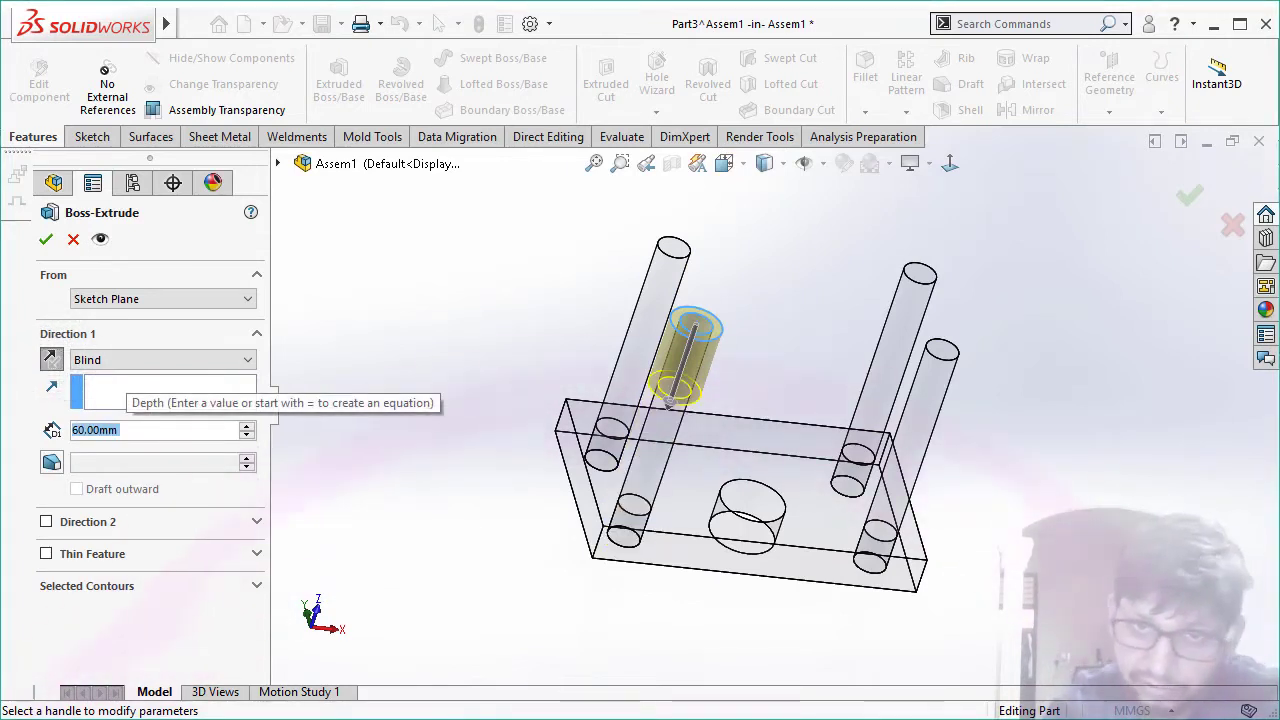
{"action": "left_click", "coordinate": [45, 239]}
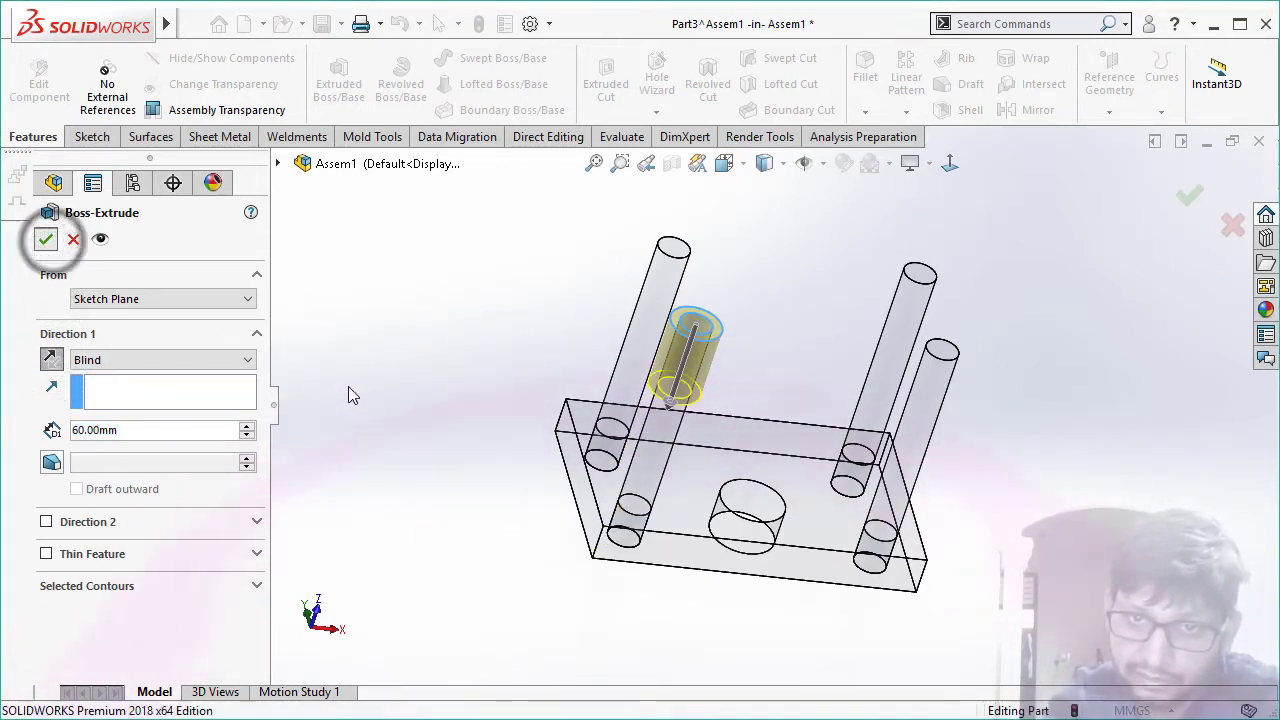
{"action": "left_click", "coordinate": [368, 404]}
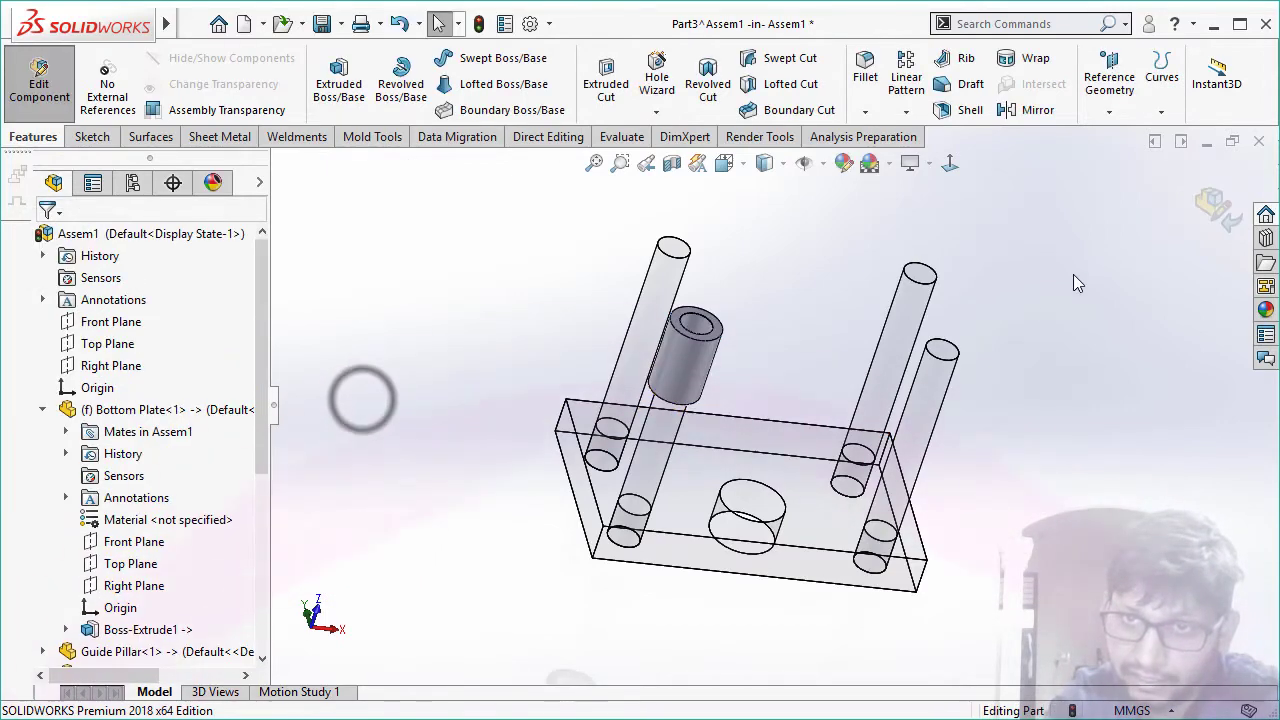
{"action": "left_click", "coordinate": [1212, 203]}
{"action": "mouse_move", "coordinate": [1140, 314]}
{"action": "middle_mouse_down"}
{"action": "mouse_move", "coordinate": [873, 341]}
{"action": "mouse_move", "coordinate": [948, 340]}
{"action": "middle_mouse_up"}
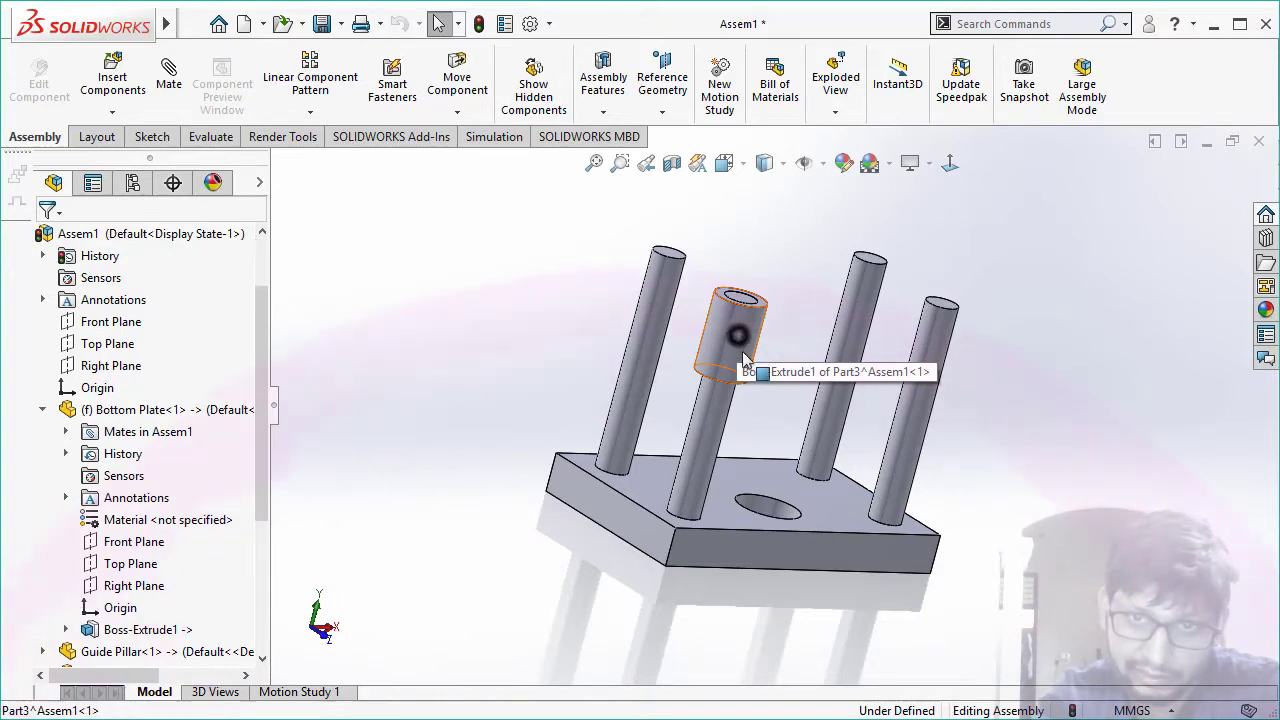
- Copy the Part3 bush three times, dropping the copies in empty space beside the pillars
{"action": "left_click_drag", "start_coordinate": [745, 360], "coordinate": [661, 380]}
{"action": "left_click_drag", "start_coordinate": [525, 368], "coordinate": [512, 362], "text": "ctrl"}
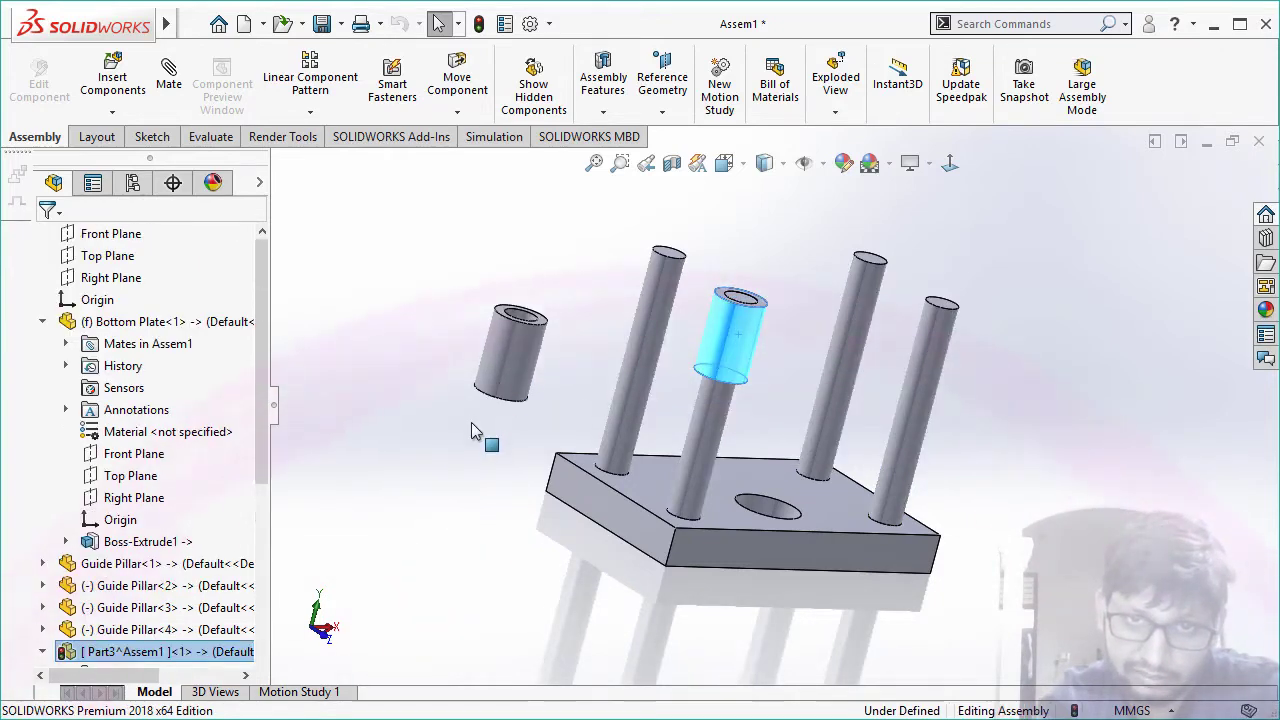
{"action": "left_click_drag", "start_coordinate": [471, 422], "coordinate": [475, 426], "text": "ctrl"}
{"action": "key", "text": "z"}
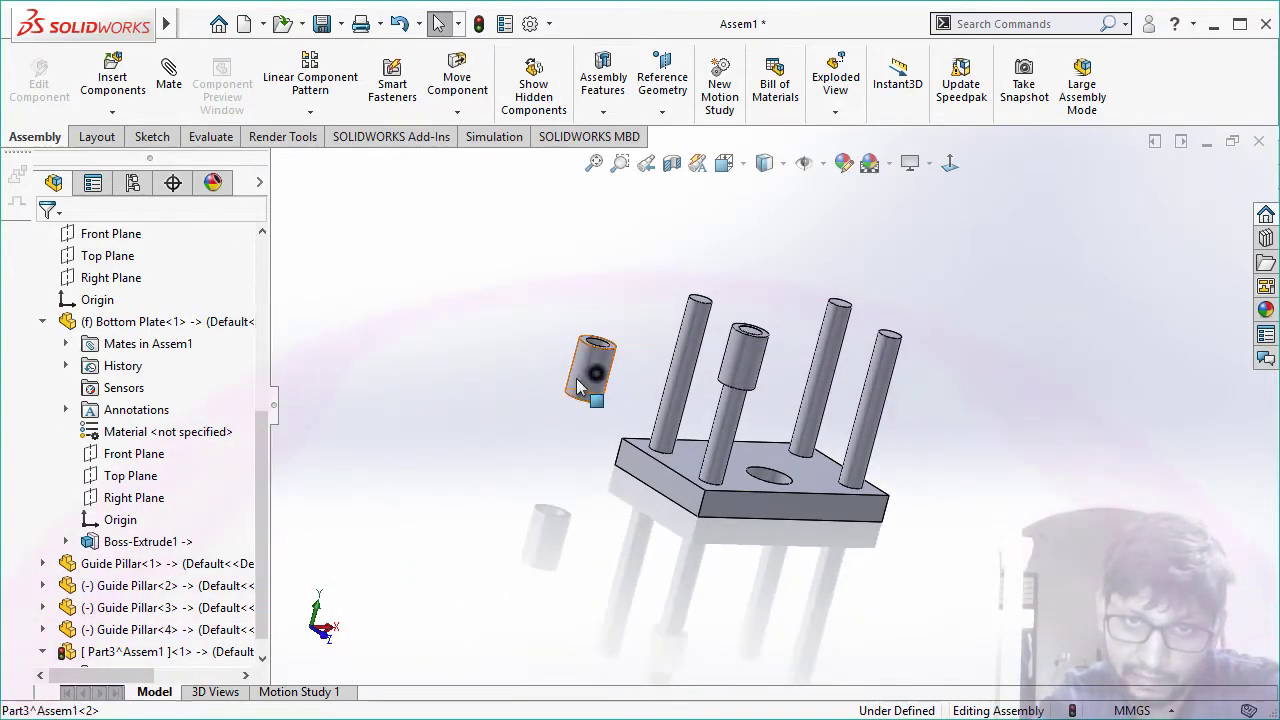
{"action": "mouse_move", "coordinate": [578, 388]}
{"action": "left_mouse_down", "text": "ctrl"}
{"action": "mouse_move", "coordinate": [514, 380]}
{"action": "mouse_move", "coordinate": [527, 283]}
{"action": "left_mouse_up", "text": "ctrl"}
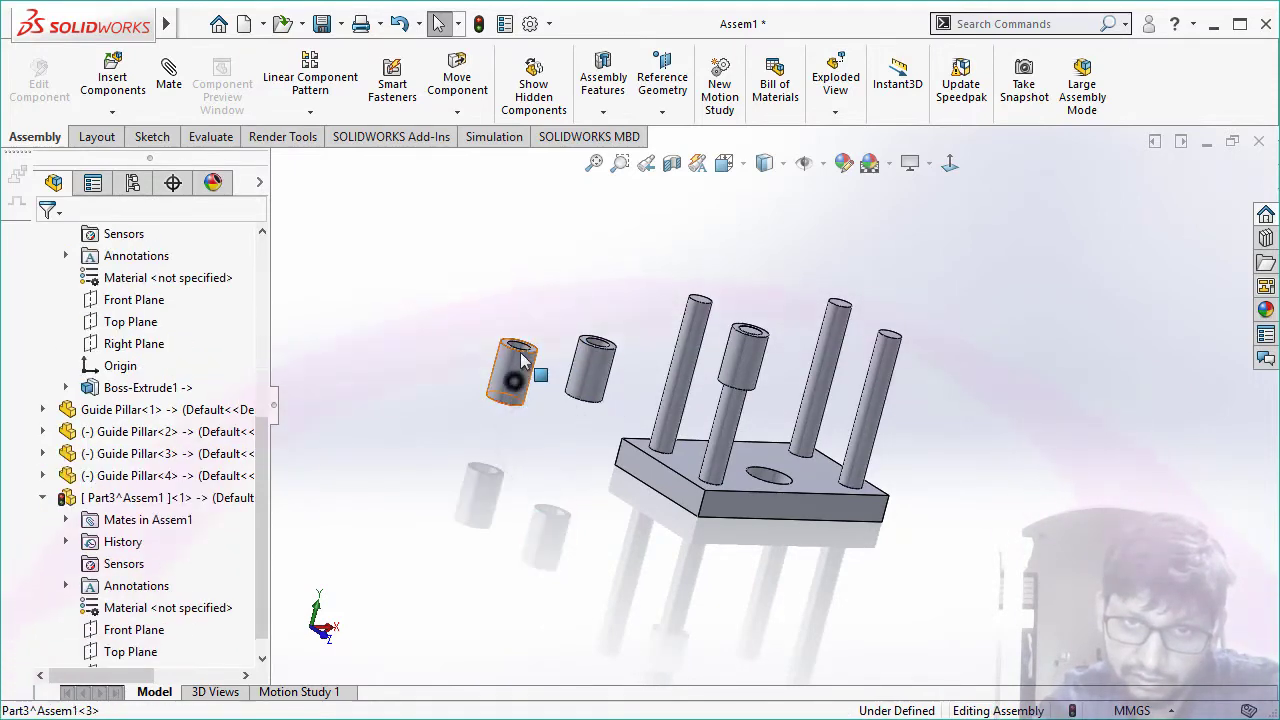
{"action": "left_click", "coordinate": [550, 425]}
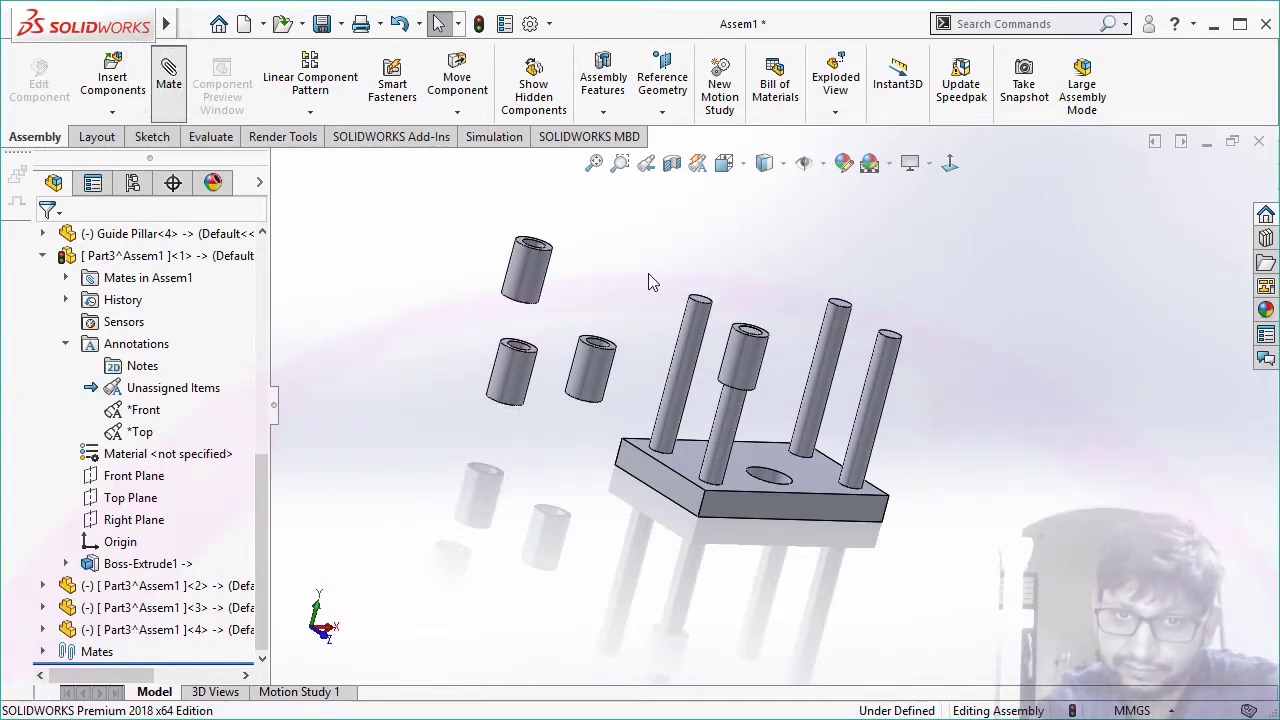
- Make the three loose bushes' top faces coincident with the mounted bushes' top faces
{"action": "scroll", "coordinate": [786, 334], "scroll_direction": "down", "scroll_amount": 4}
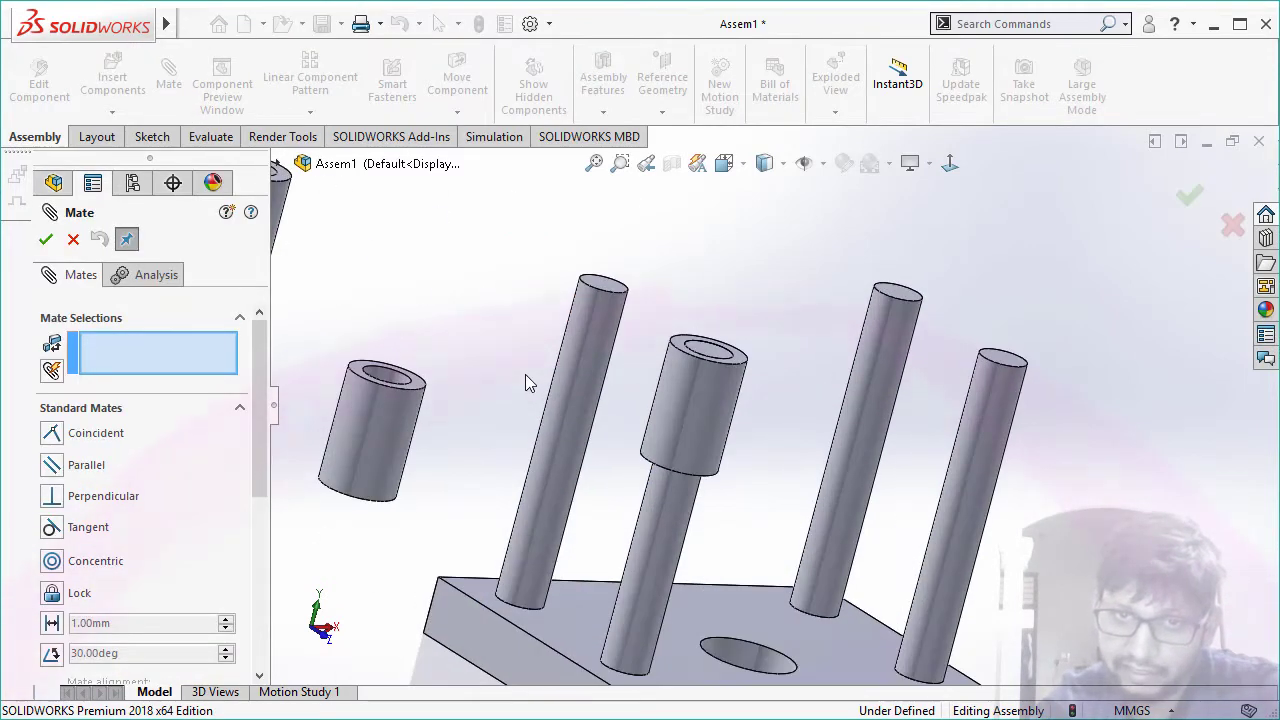
{"action": "scroll", "coordinate": [437, 385], "scroll_direction": "down", "scroll_amount": 4}
{"action": "scroll", "coordinate": [521, 390], "scroll_direction": "up", "scroll_amount": 2}
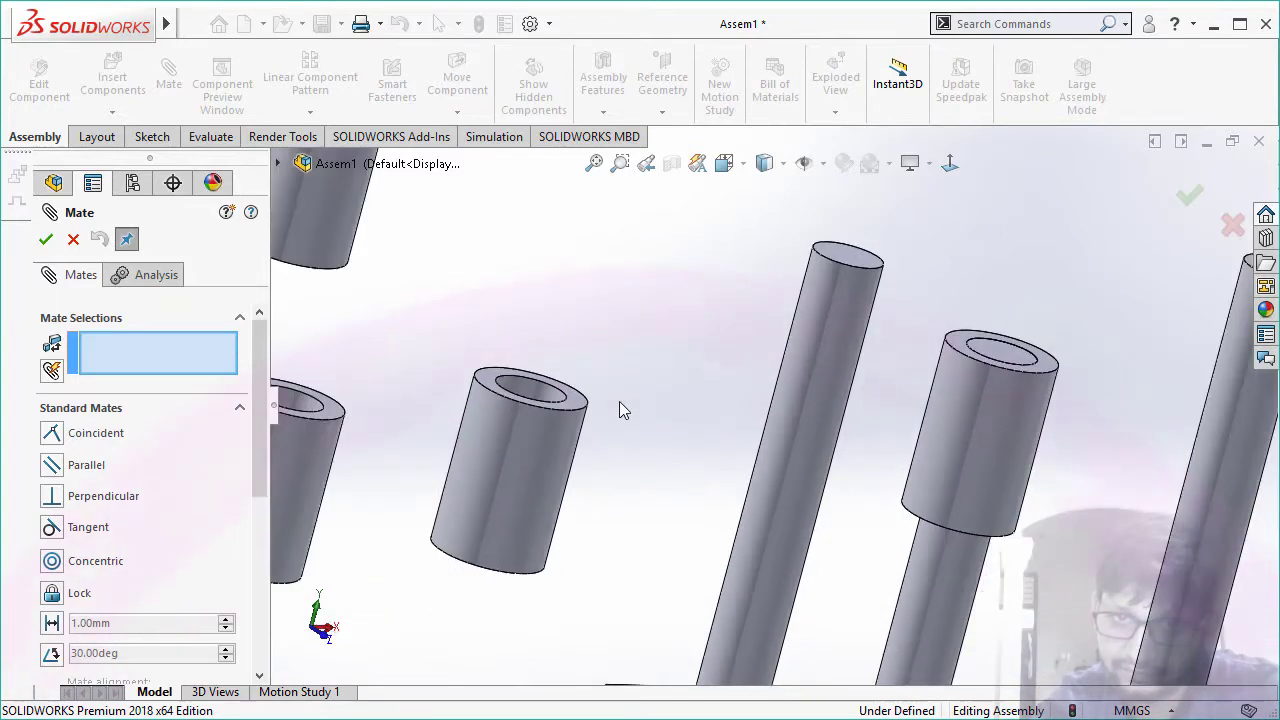
{"action": "scroll", "coordinate": [600, 399], "scroll_direction": "up", "scroll_amount": 1}
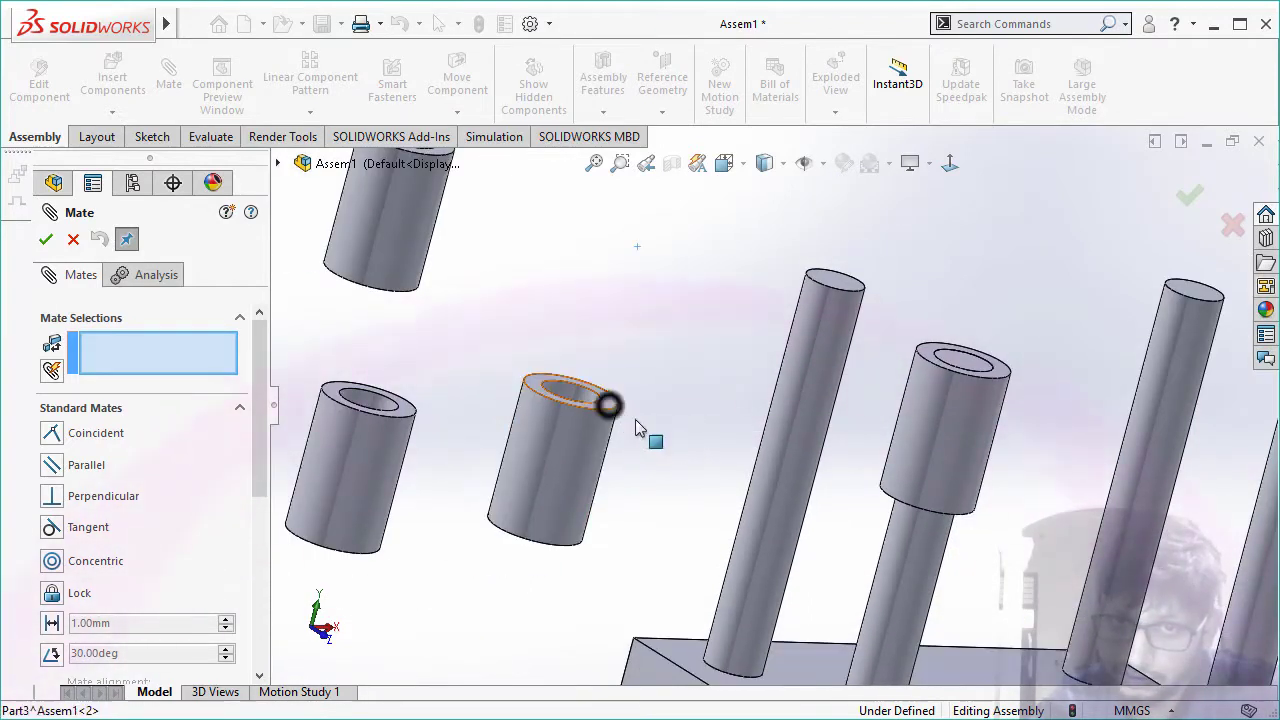
{"action": "left_click", "coordinate": [609, 402]}
{"action": "left_click", "coordinate": [1000, 368]}
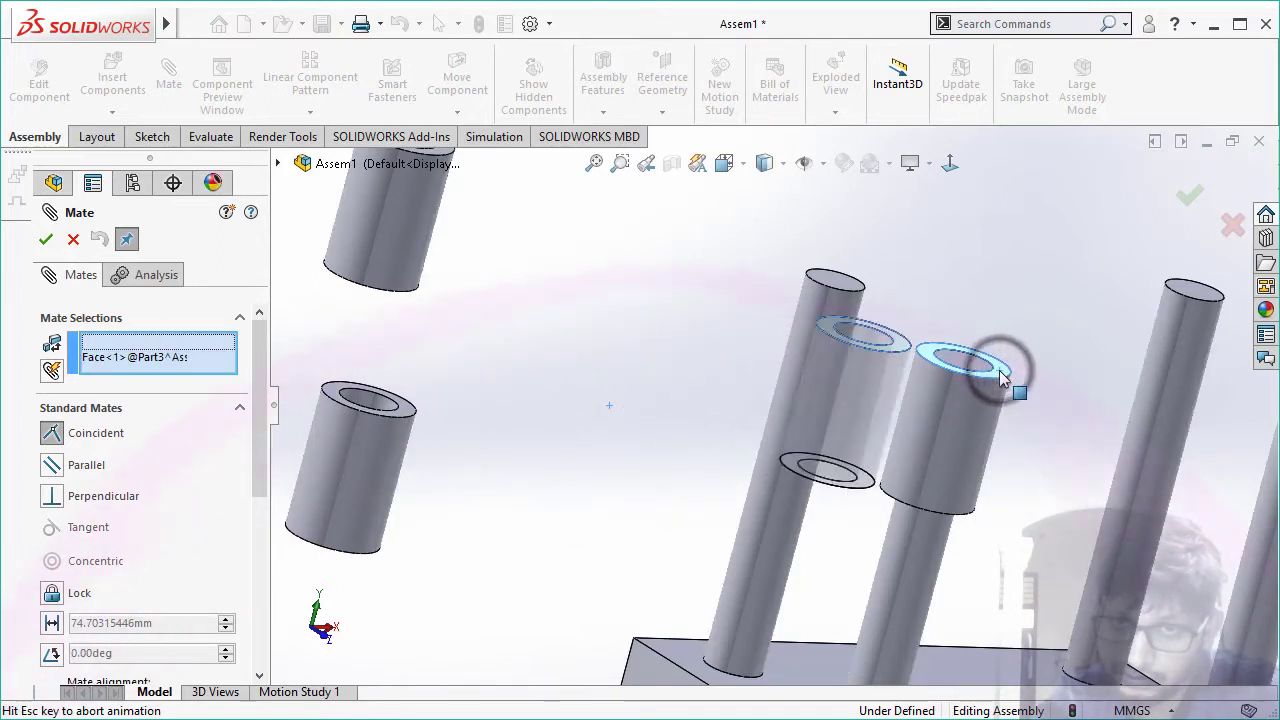
{"action": "left_click", "coordinate": [1226, 346]}
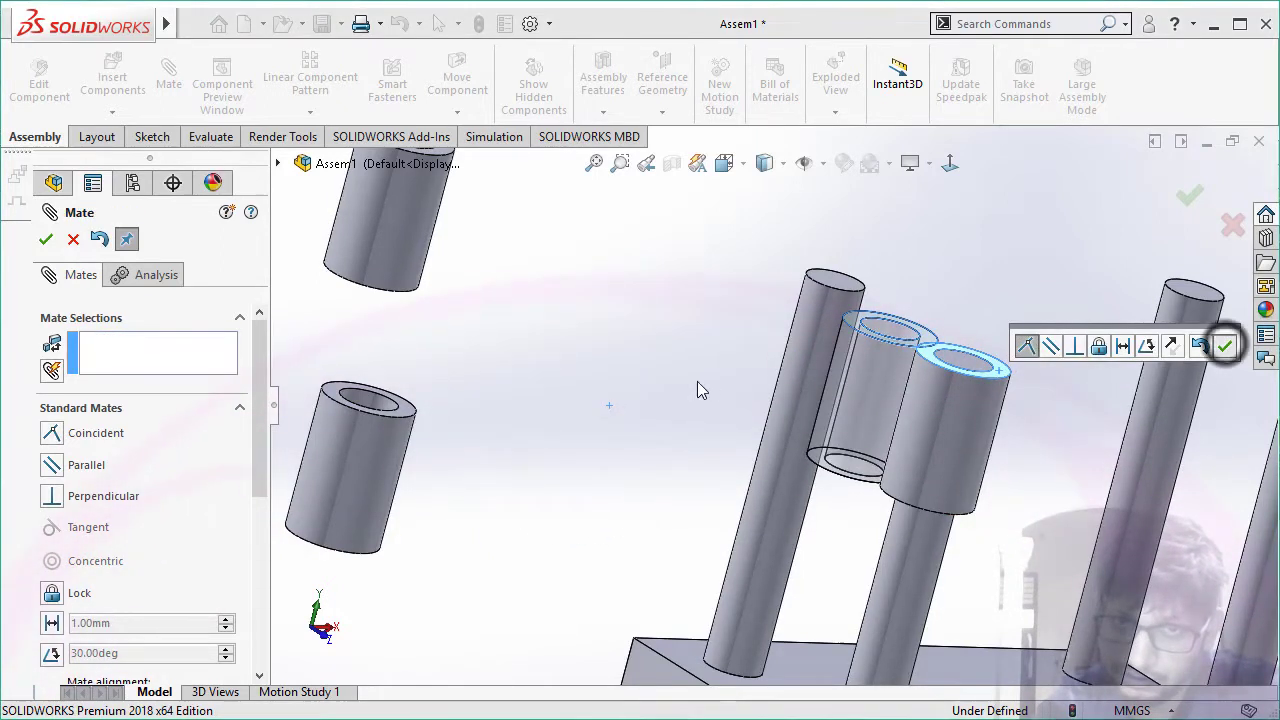
{"action": "left_click", "coordinate": [407, 410]}
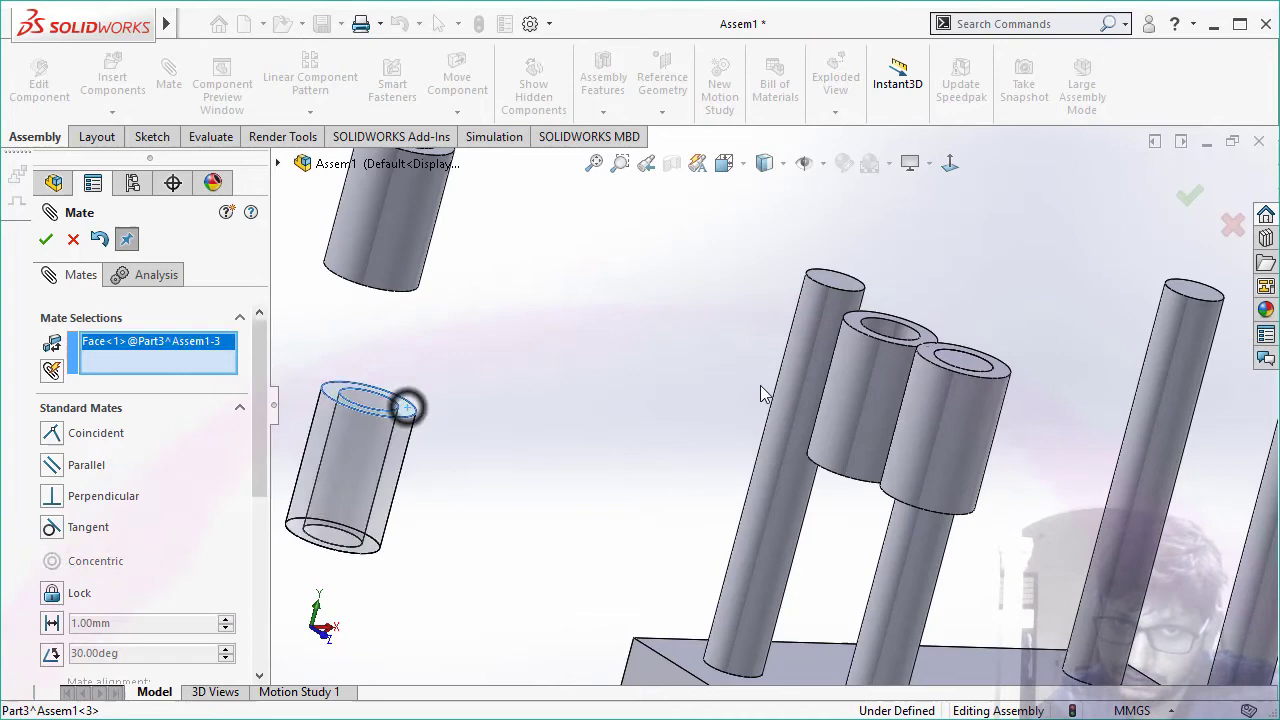
{"action": "left_click", "coordinate": [858, 332]}
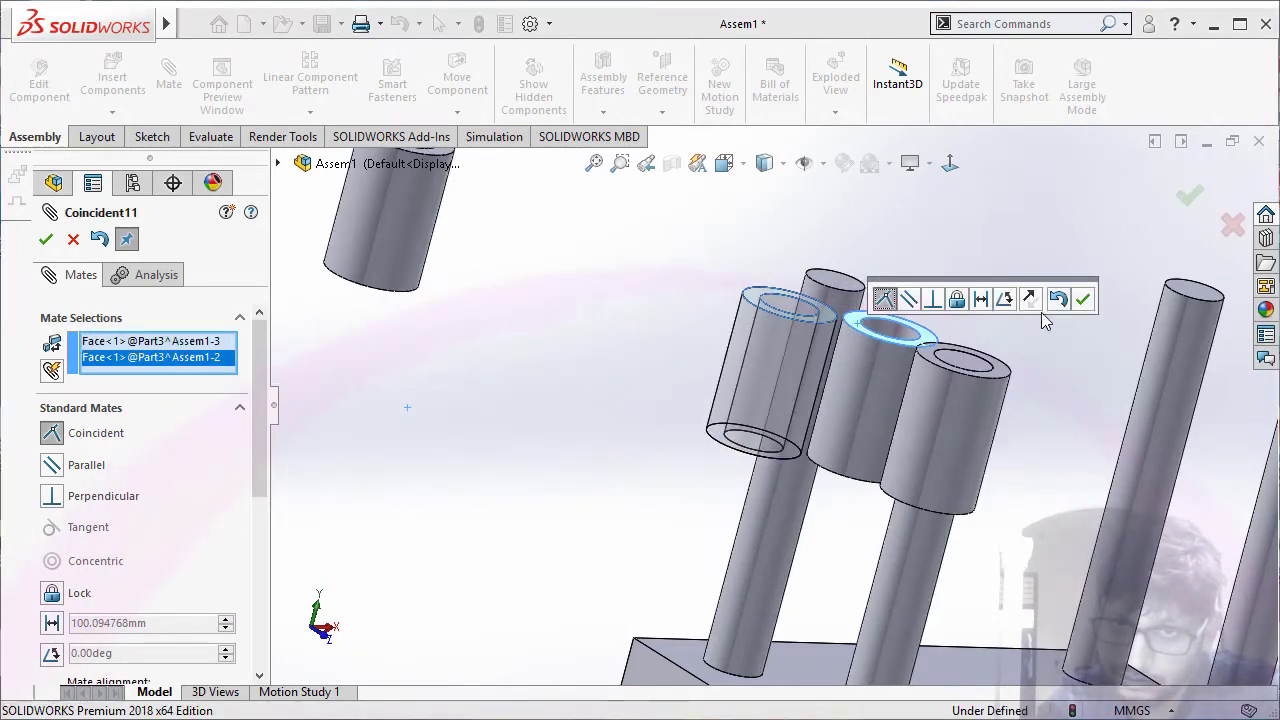
{"action": "left_click", "coordinate": [1085, 303]}
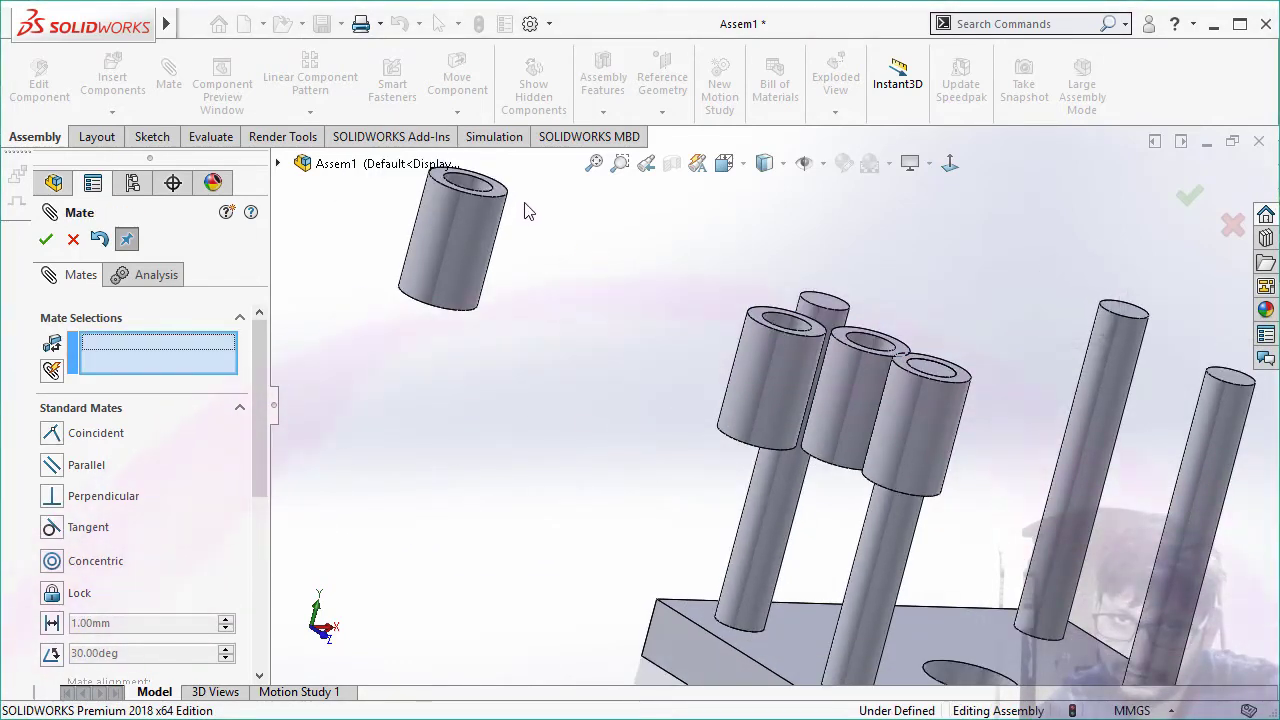
{"action": "scroll", "coordinate": [528, 211], "scroll_direction": "down", "scroll_amount": 2}
{"action": "left_click", "coordinate": [528, 210]}
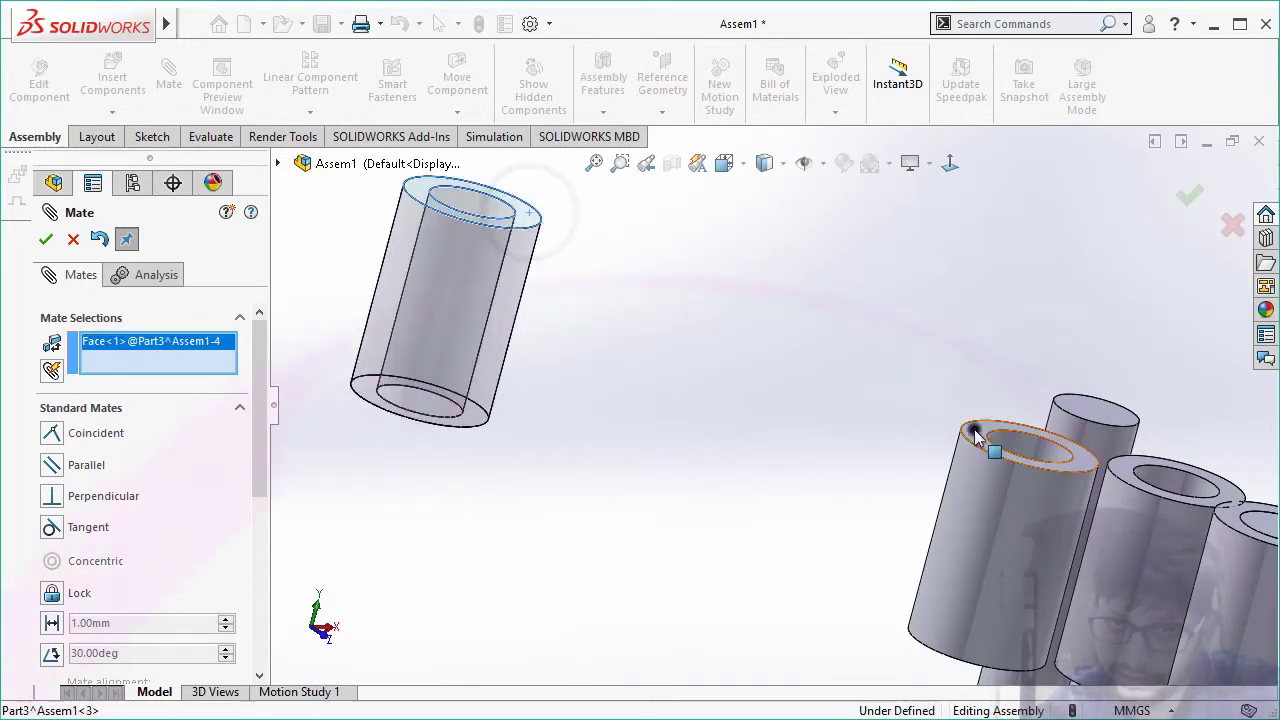
{"action": "left_click", "coordinate": [974, 429]}
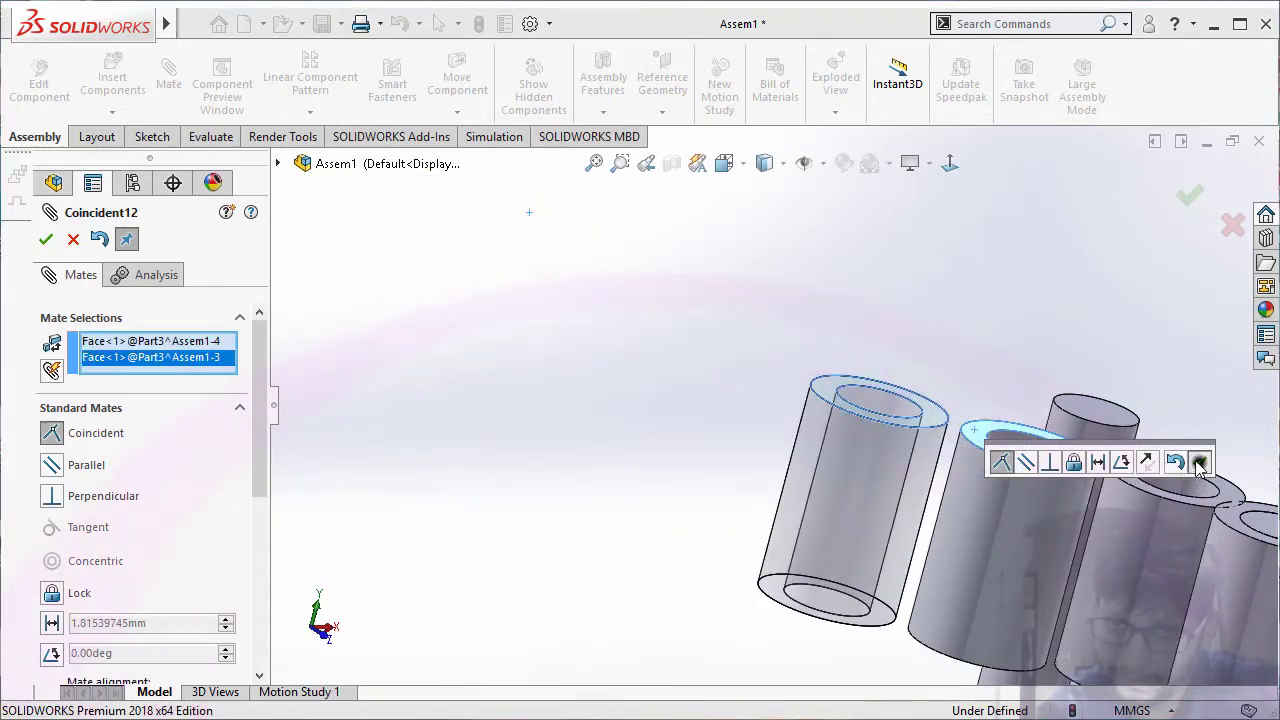
{"action": "left_click", "coordinate": [1200, 462]}
- Make each of the three bushes concentric with its guide pillar
{"action": "middle_click_drag", "start_coordinate": [930, 310], "coordinate": [930, 306]}
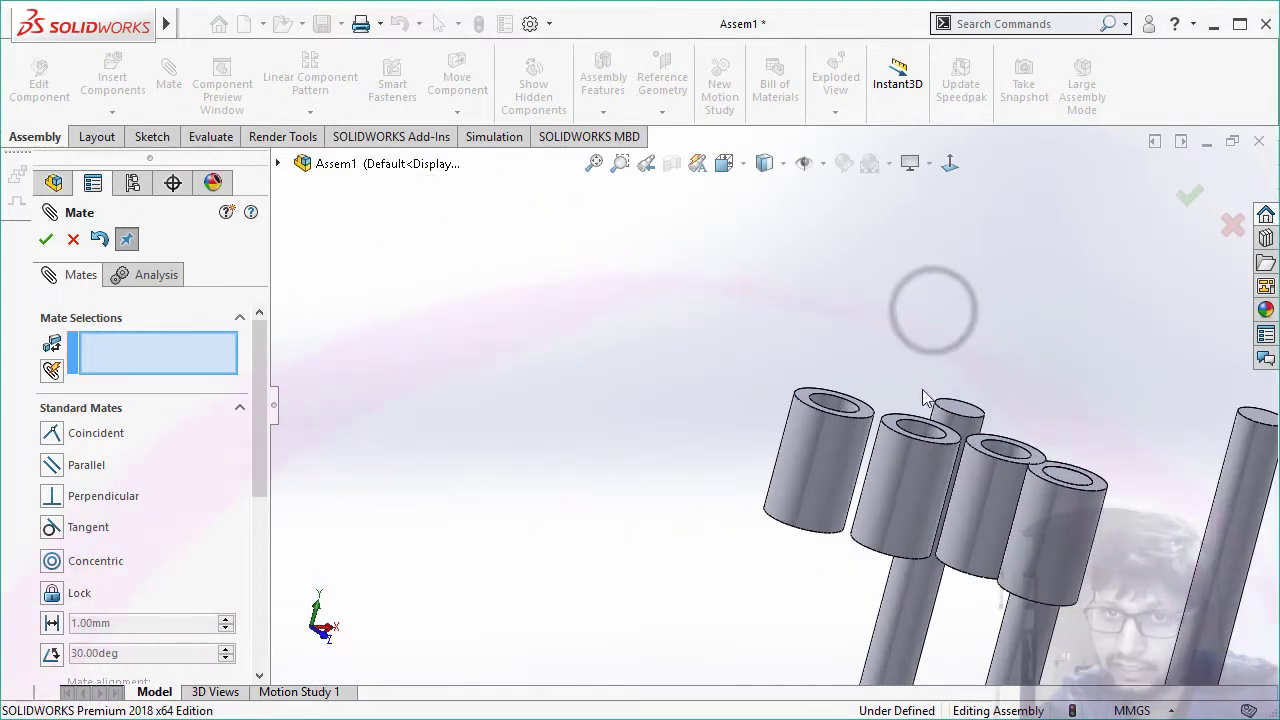
{"action": "left_click", "coordinate": [987, 482]}
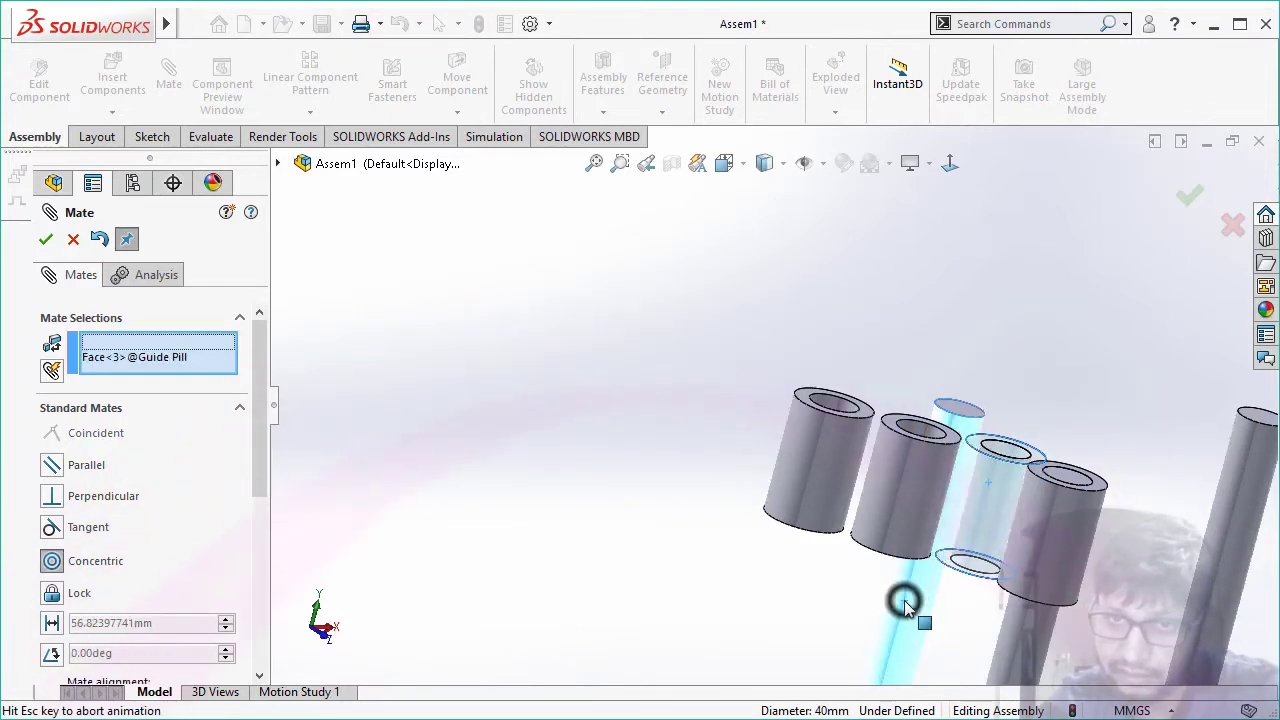
{"action": "left_click", "coordinate": [904, 600]}
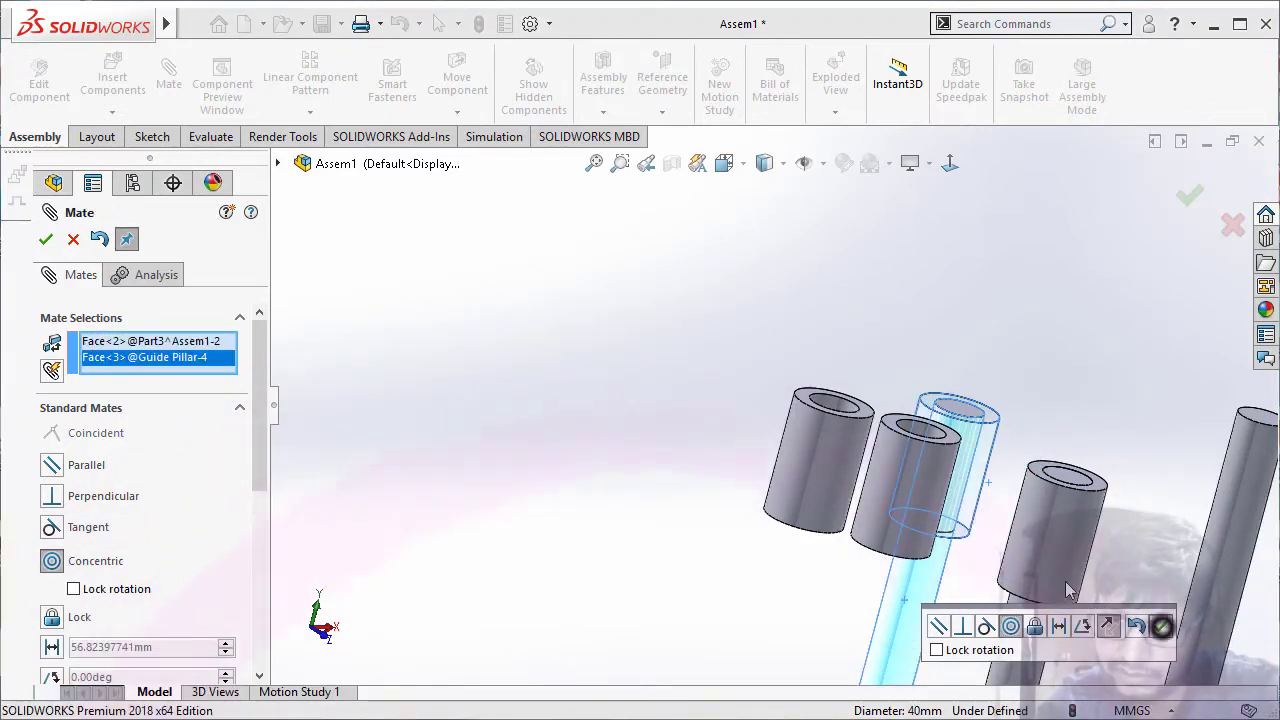
{"action": "left_click", "coordinate": [1161, 626]}
{"action": "left_click", "coordinate": [903, 476]}
{"action": "middle_click_drag", "start_coordinate": [903, 476], "coordinate": [1057, 494]}
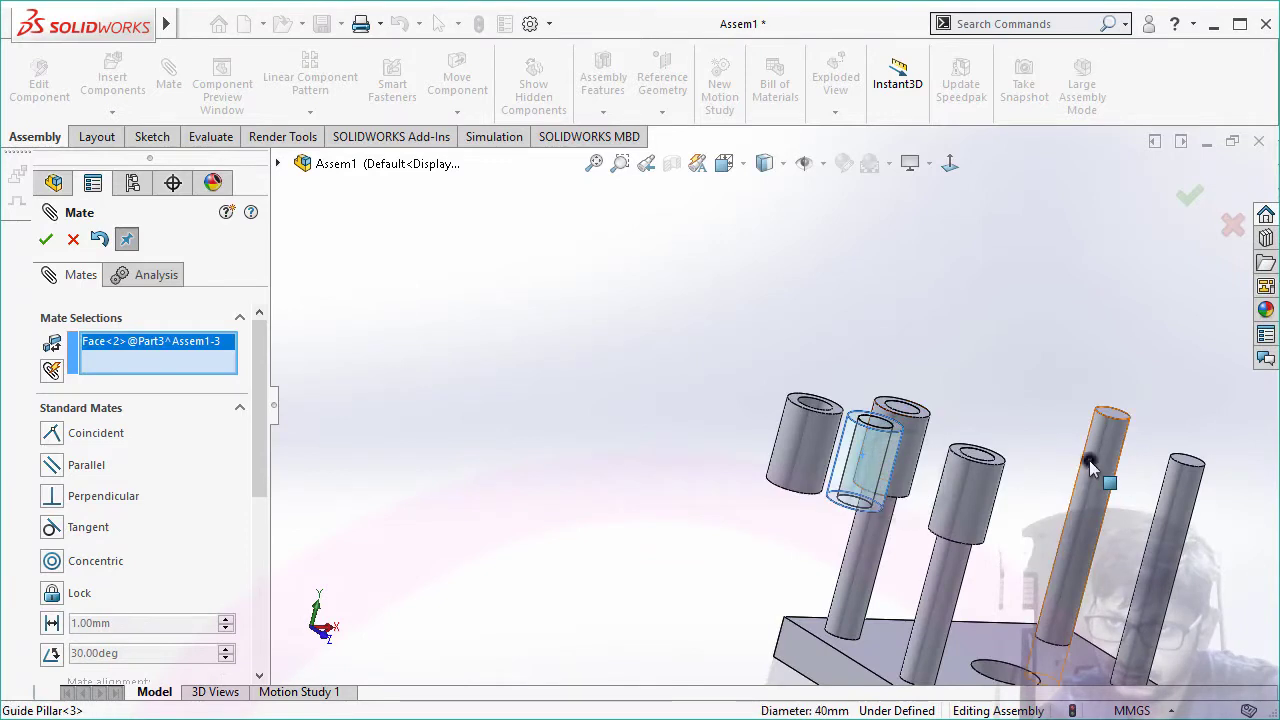
{"action": "left_click", "coordinate": [1089, 460]}
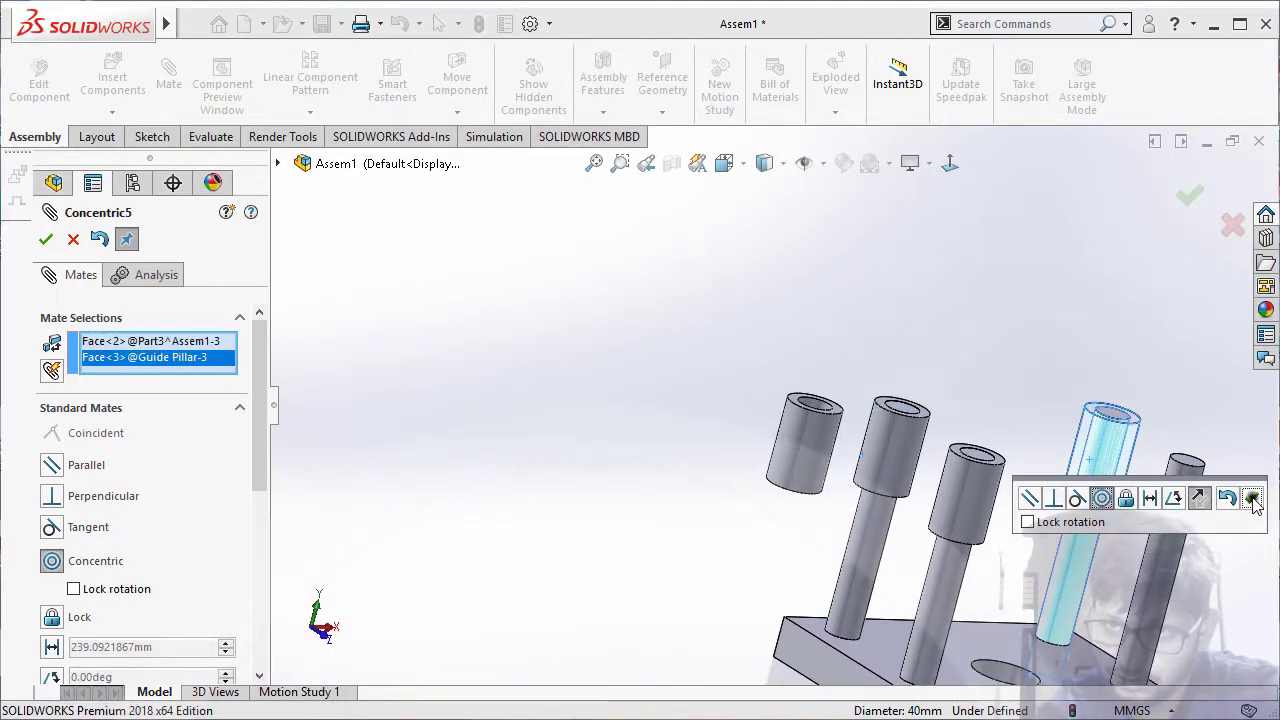
{"action": "left_click", "coordinate": [1253, 500]}
{"action": "left_click", "coordinate": [808, 435]}
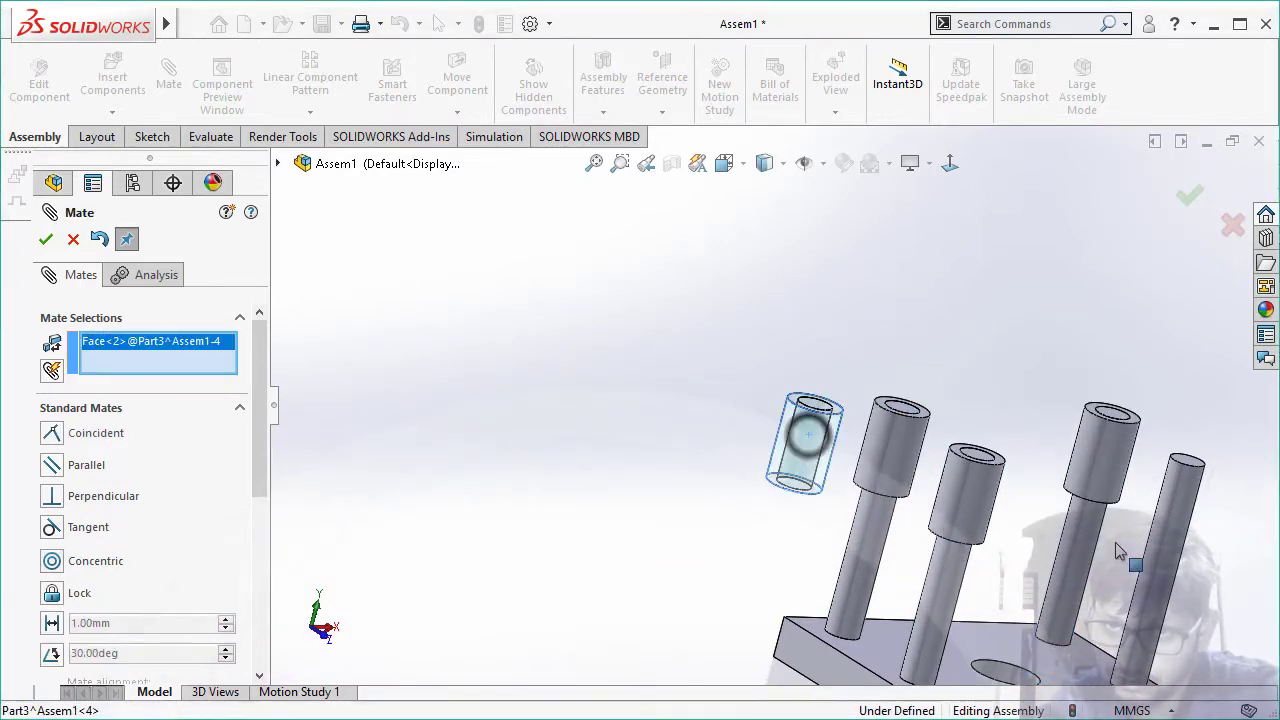
{"action": "left_click", "coordinate": [1180, 545]}
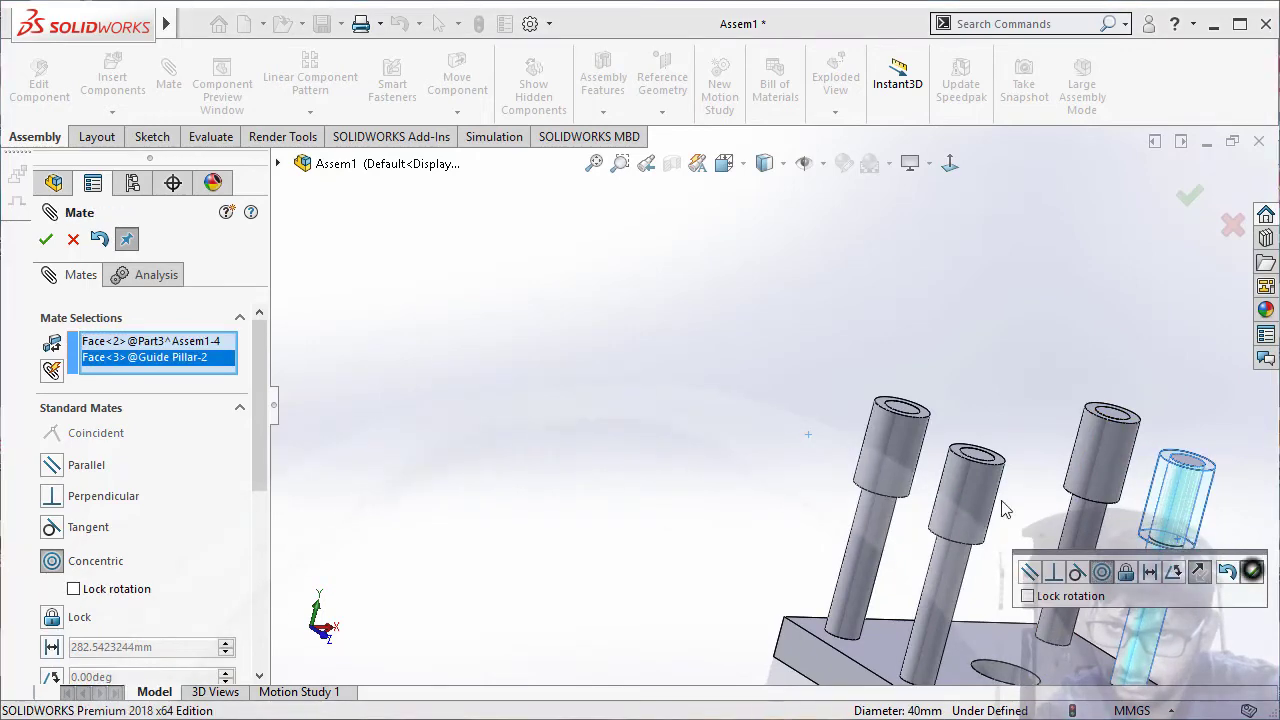
{"action": "key", "text": "Return"}
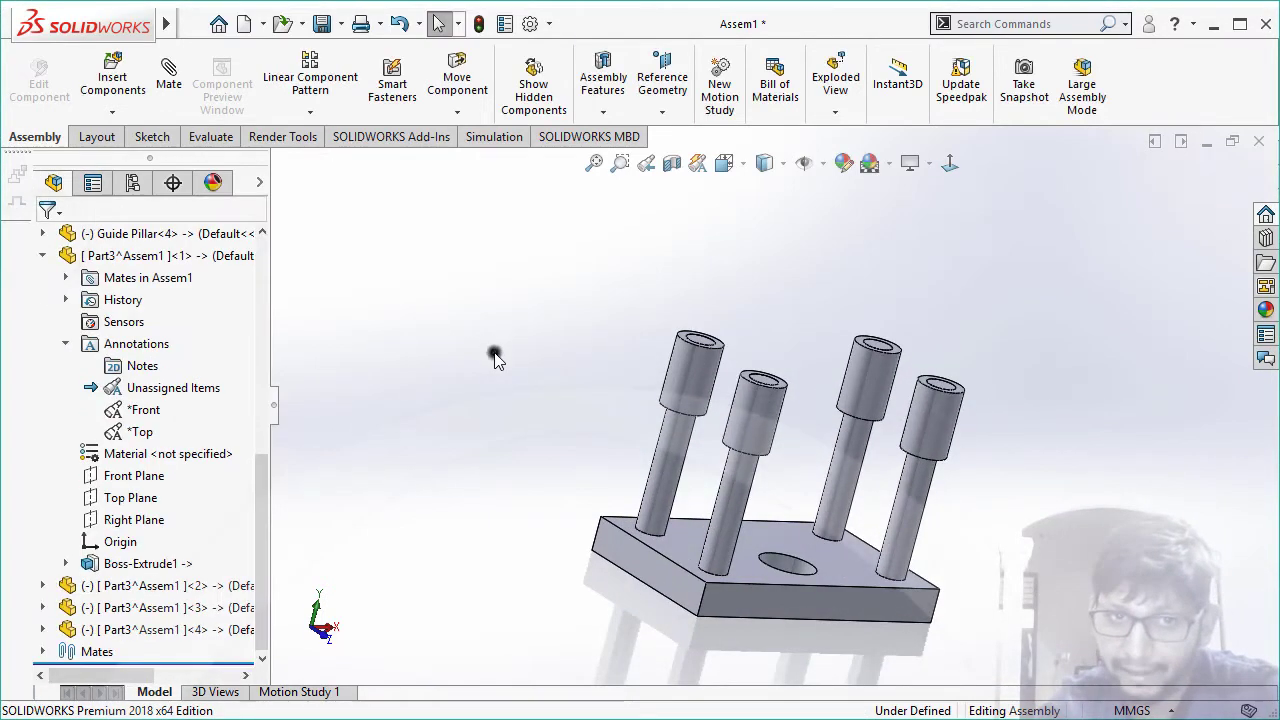
- Rename the Part3^Assem1 bush component to 'Guide Bush' in the FeatureManager tree
{"action": "mouse_move", "coordinate": [494, 357]}
{"action": "middle_mouse_down"}
{"action": "mouse_move", "coordinate": [462, 375]}
{"action": "mouse_move", "coordinate": [476, 398]}
{"action": "middle_mouse_up"}
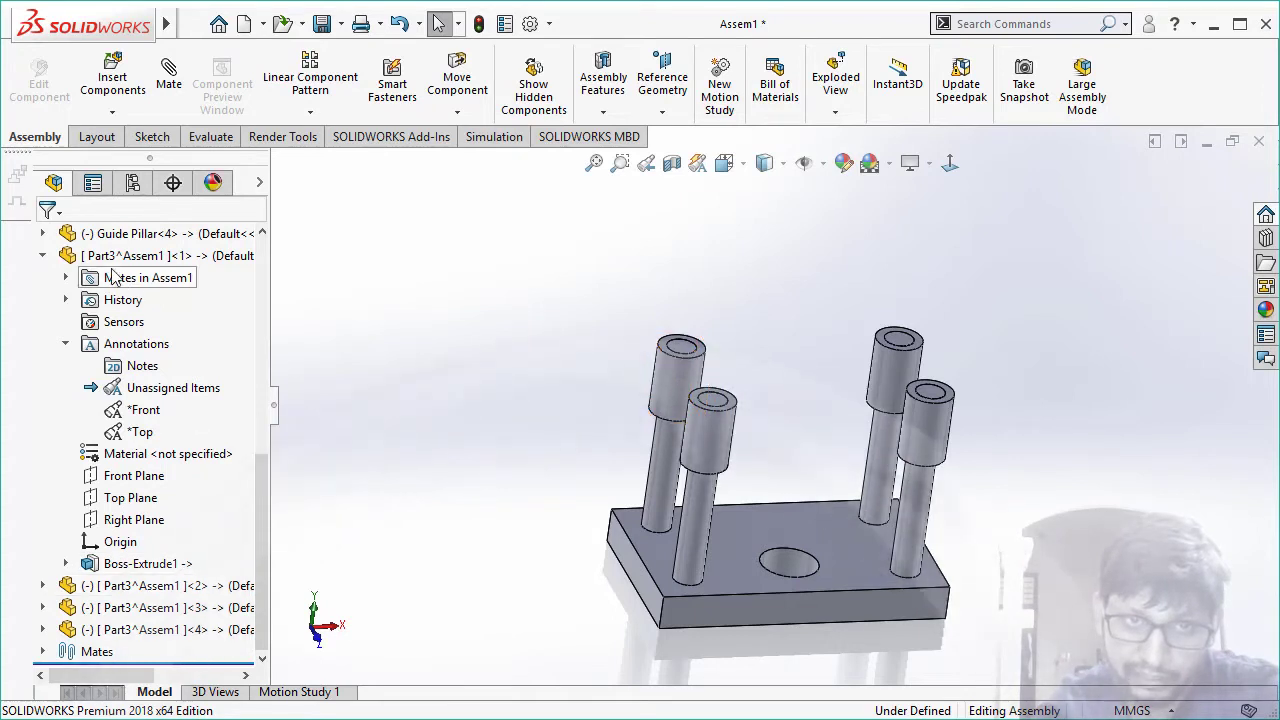
{"action": "left_click", "coordinate": [42, 255]}
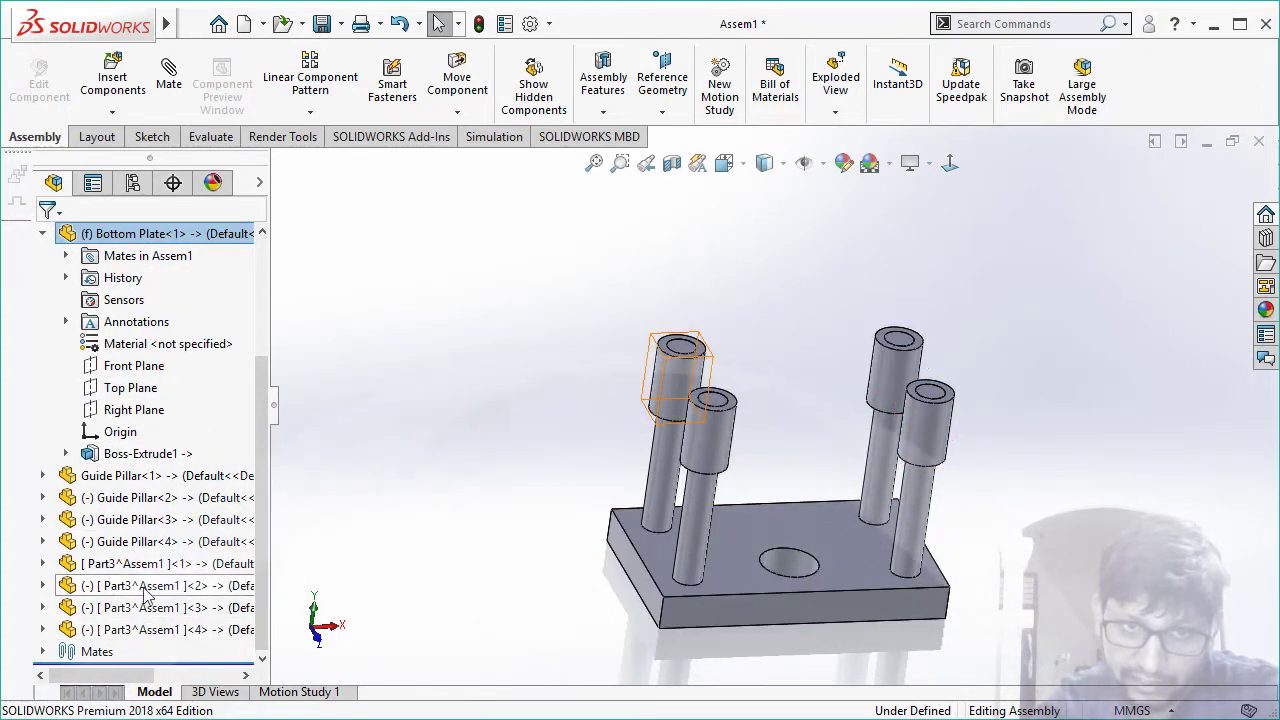
{"action": "left_click", "coordinate": [118, 566]}
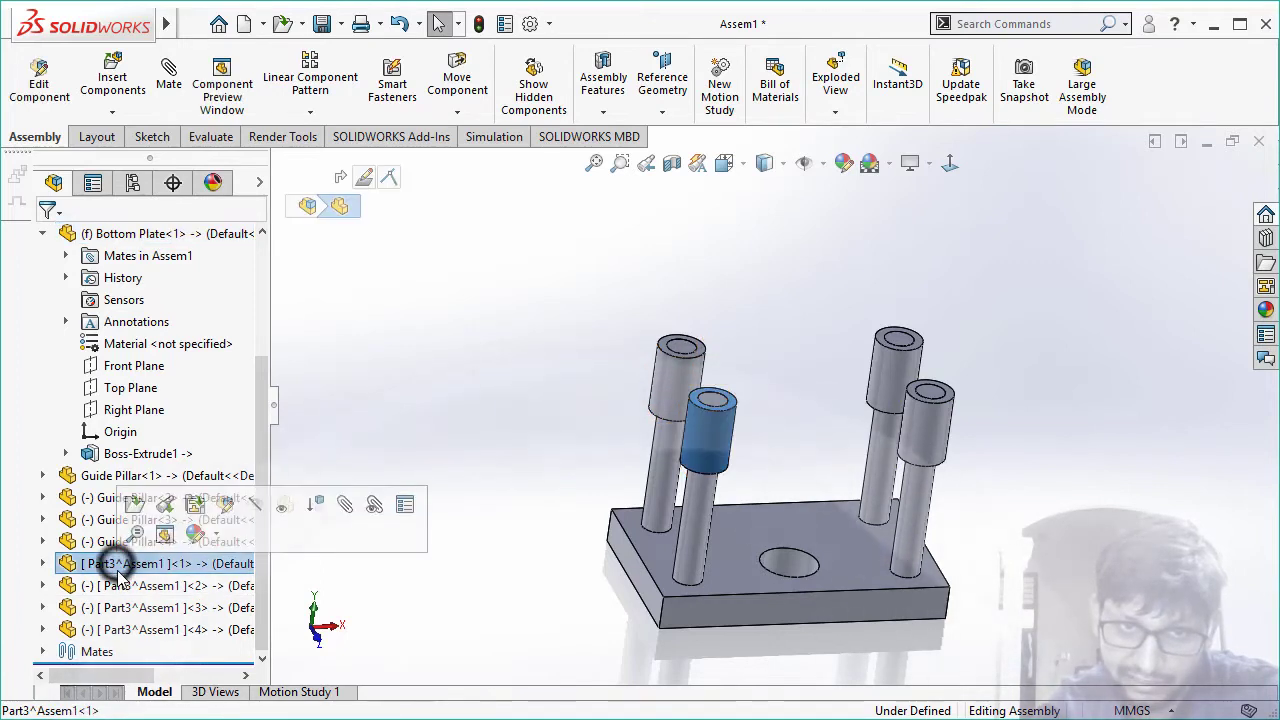
{"action": "left_click", "coordinate": [118, 570]}
{"action": "type", "text": "Gui"}
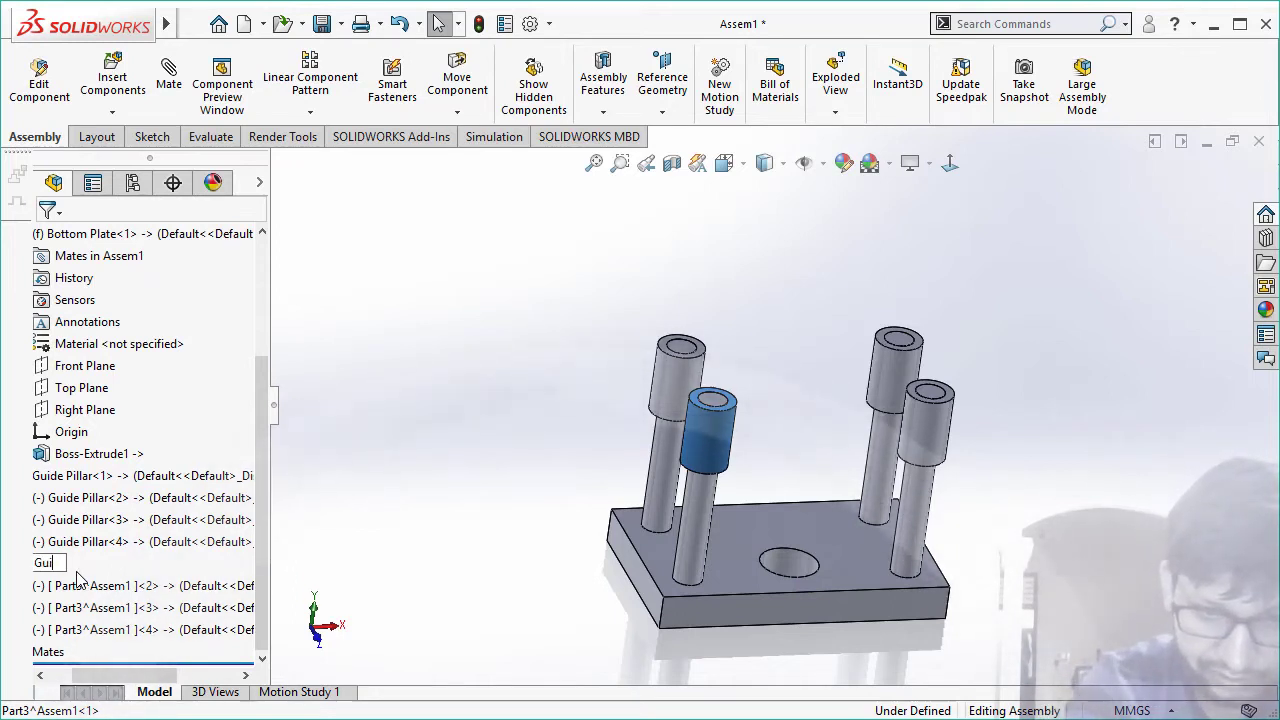
{"action": "type", "text": "de B"}
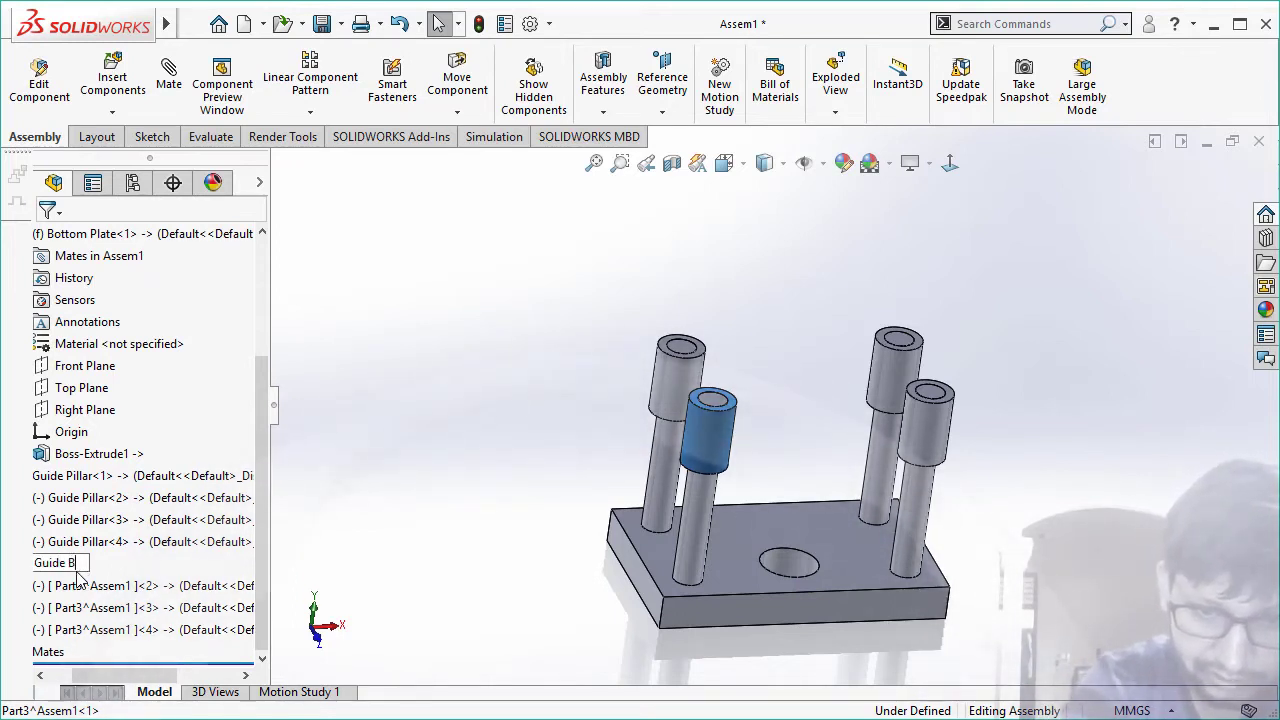
{"action": "type", "text": "ush"}
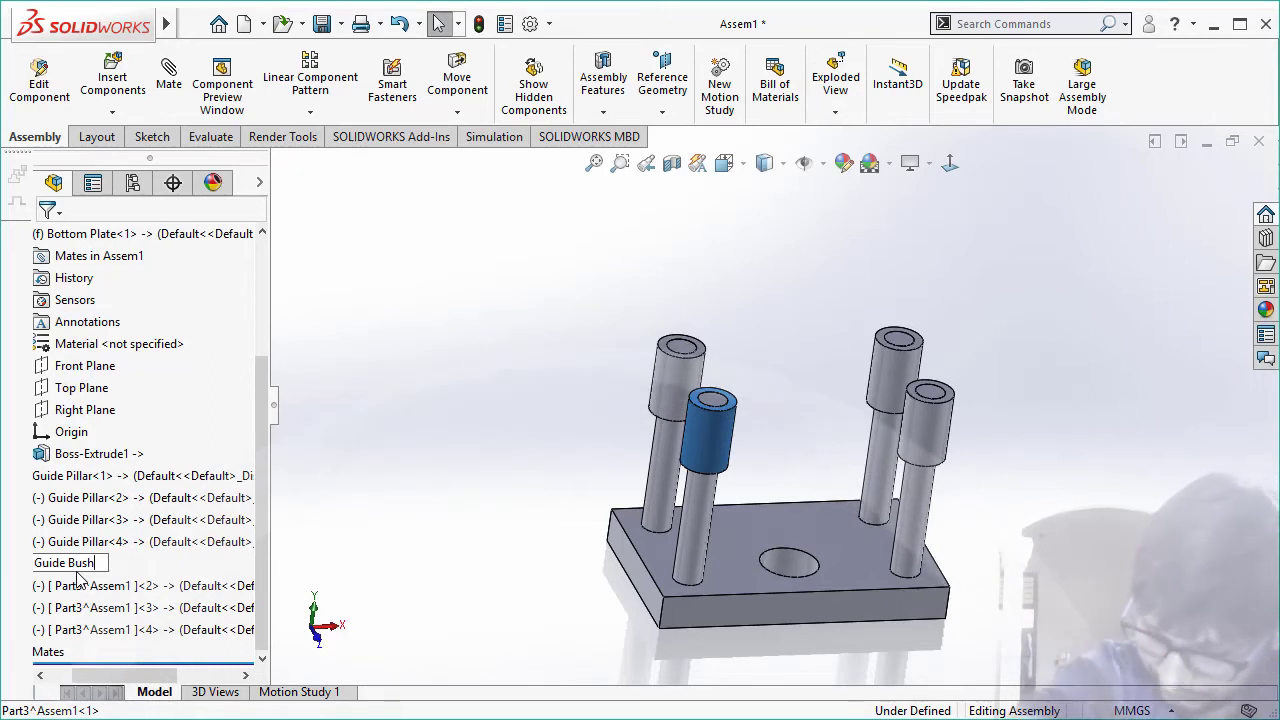
{"action": "key", "text": "Return"}
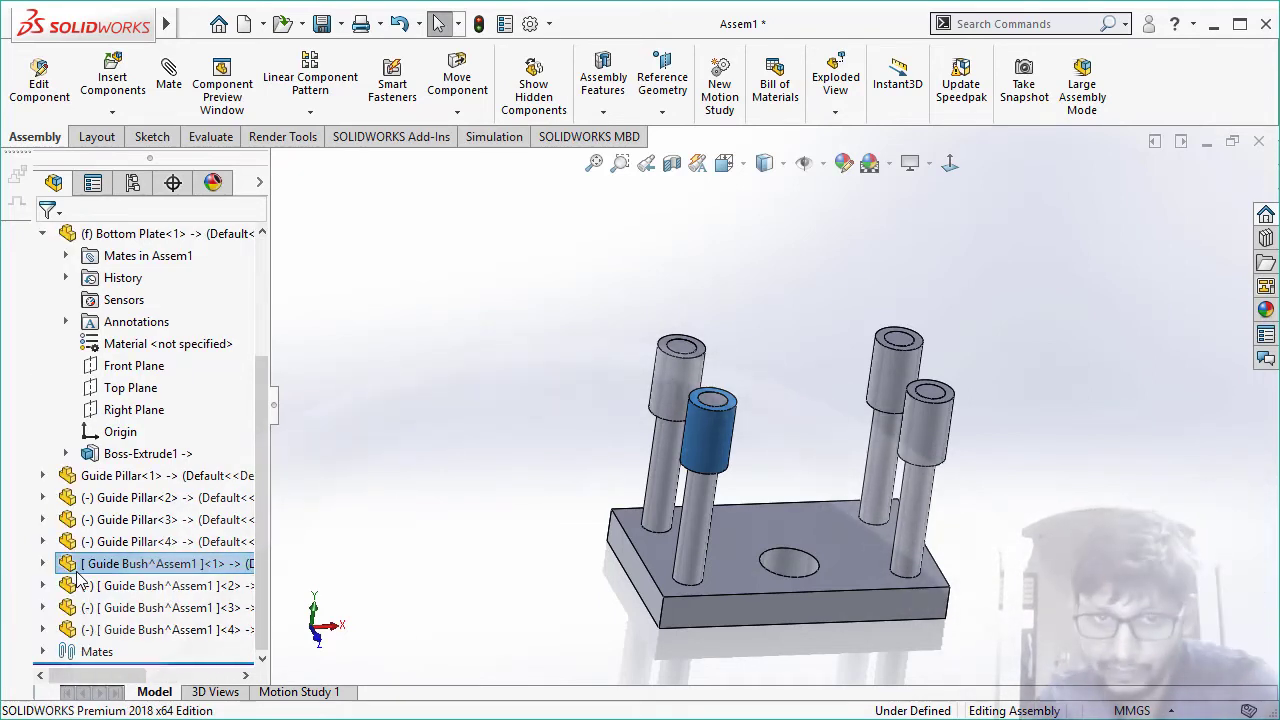
{"action": "left_click", "coordinate": [371, 528]}
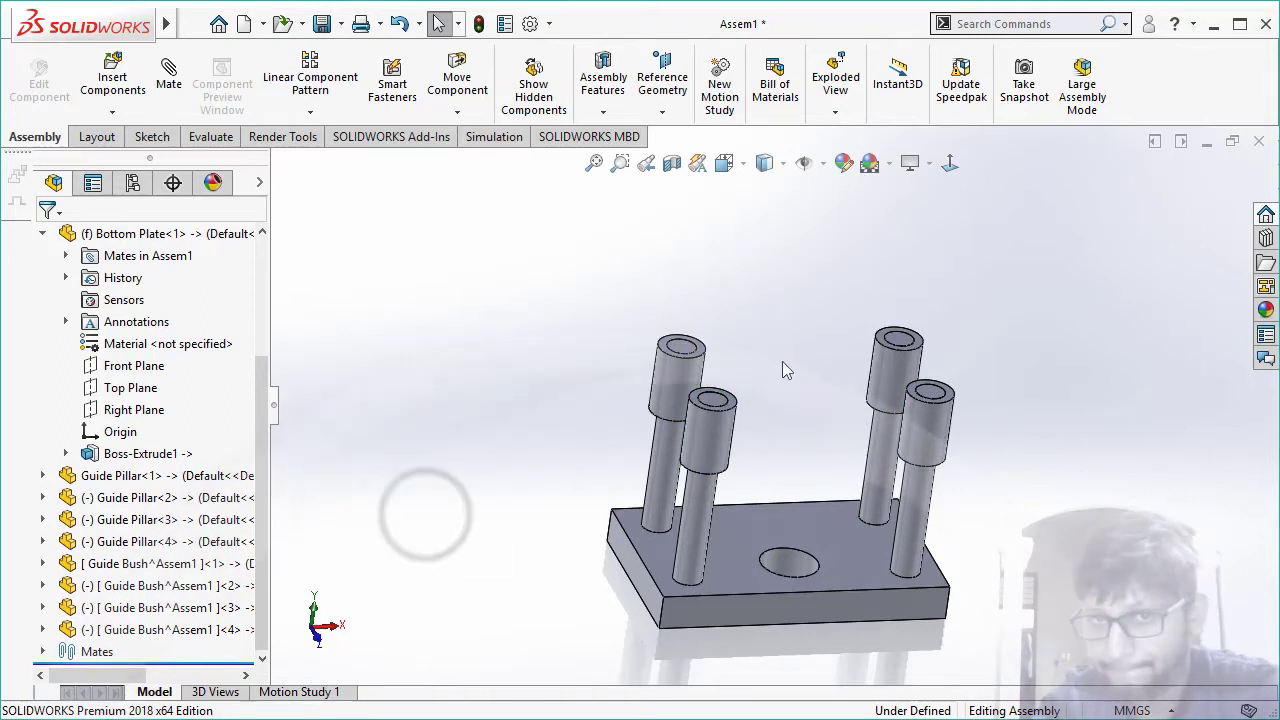
{"action": "scroll", "coordinate": [782, 358], "scroll_direction": "down", "scroll_amount": 3}
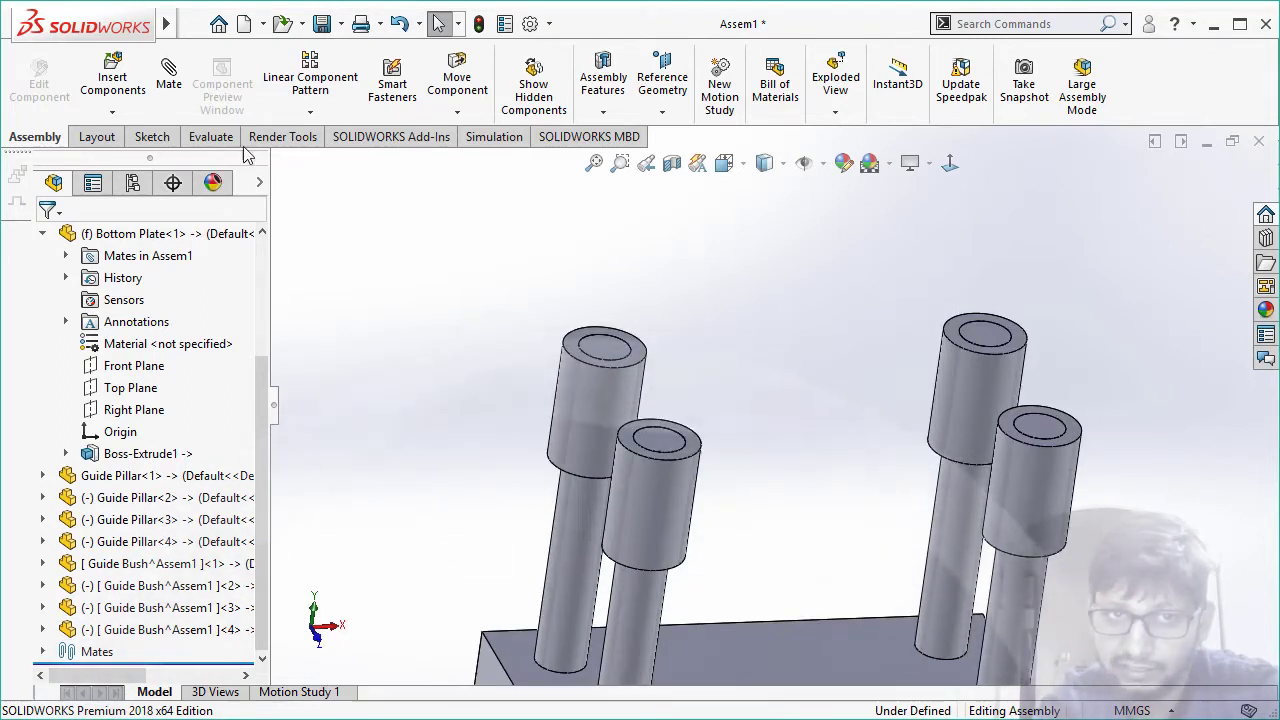
- Insert a new blank part placed on the guide bush's top face
{"action": "left_click", "coordinate": [112, 111]}
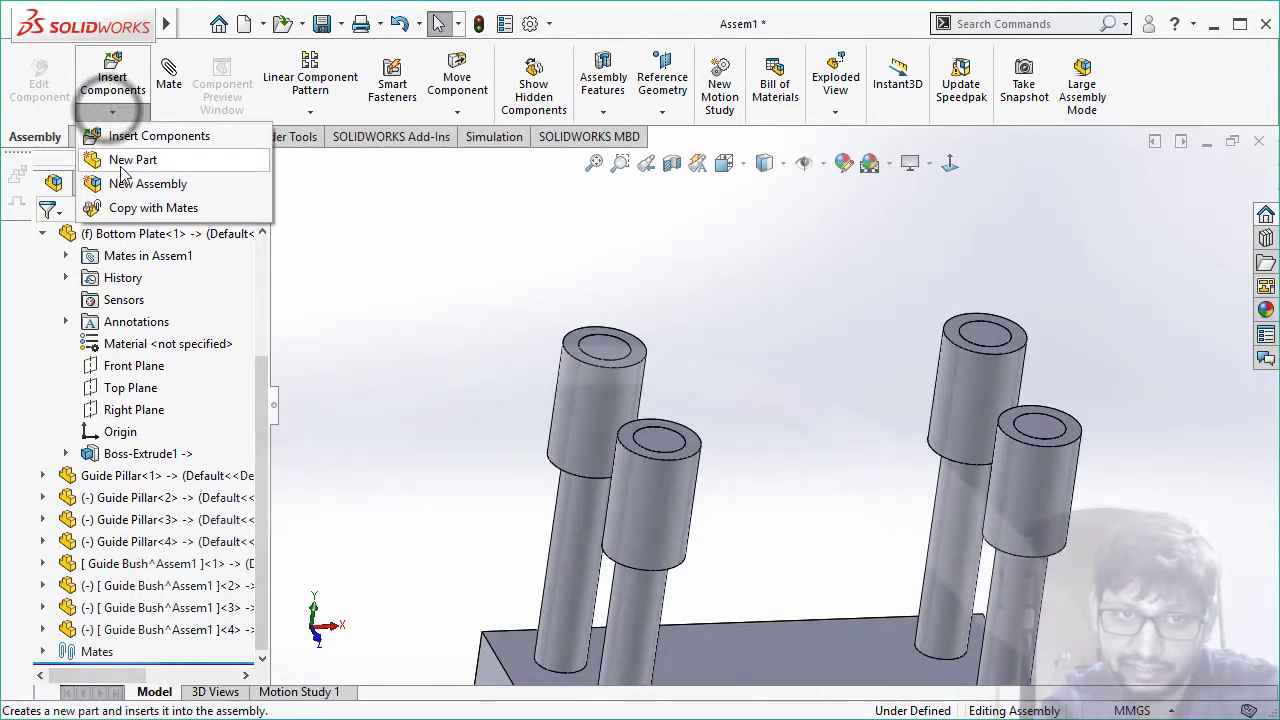
{"action": "left_click", "coordinate": [120, 168]}
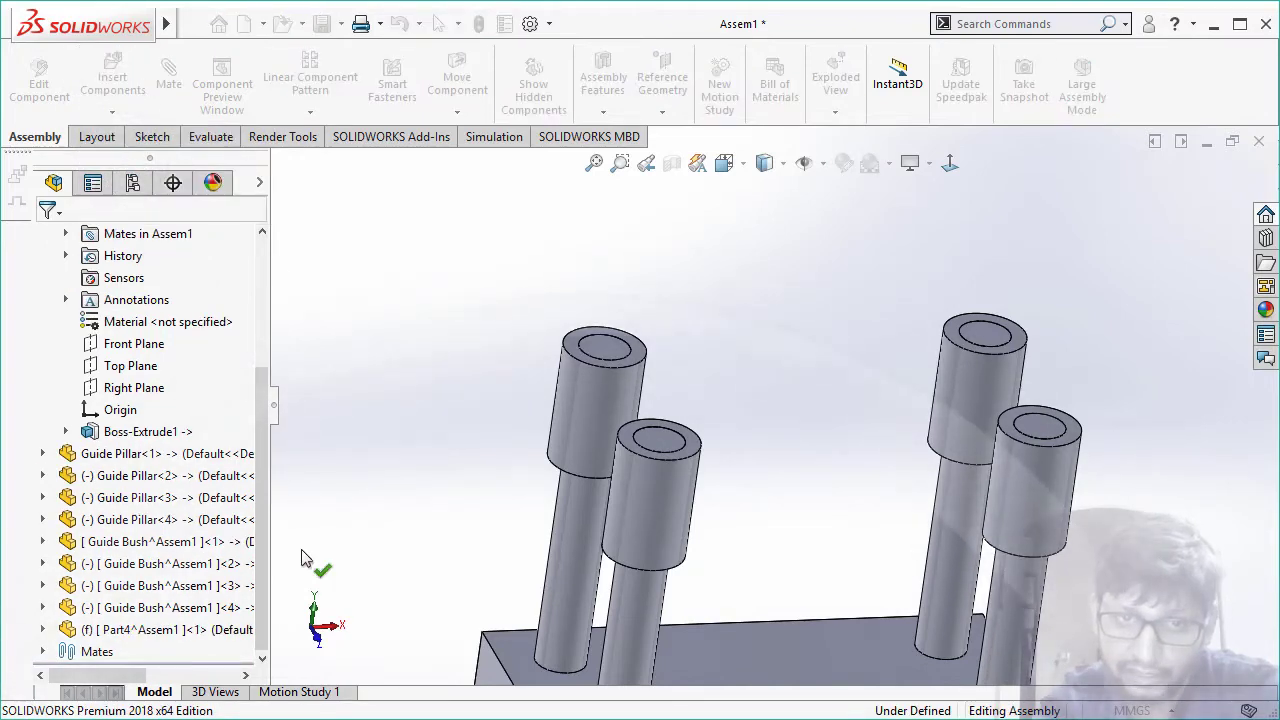
{"action": "left_click", "coordinate": [697, 439]}
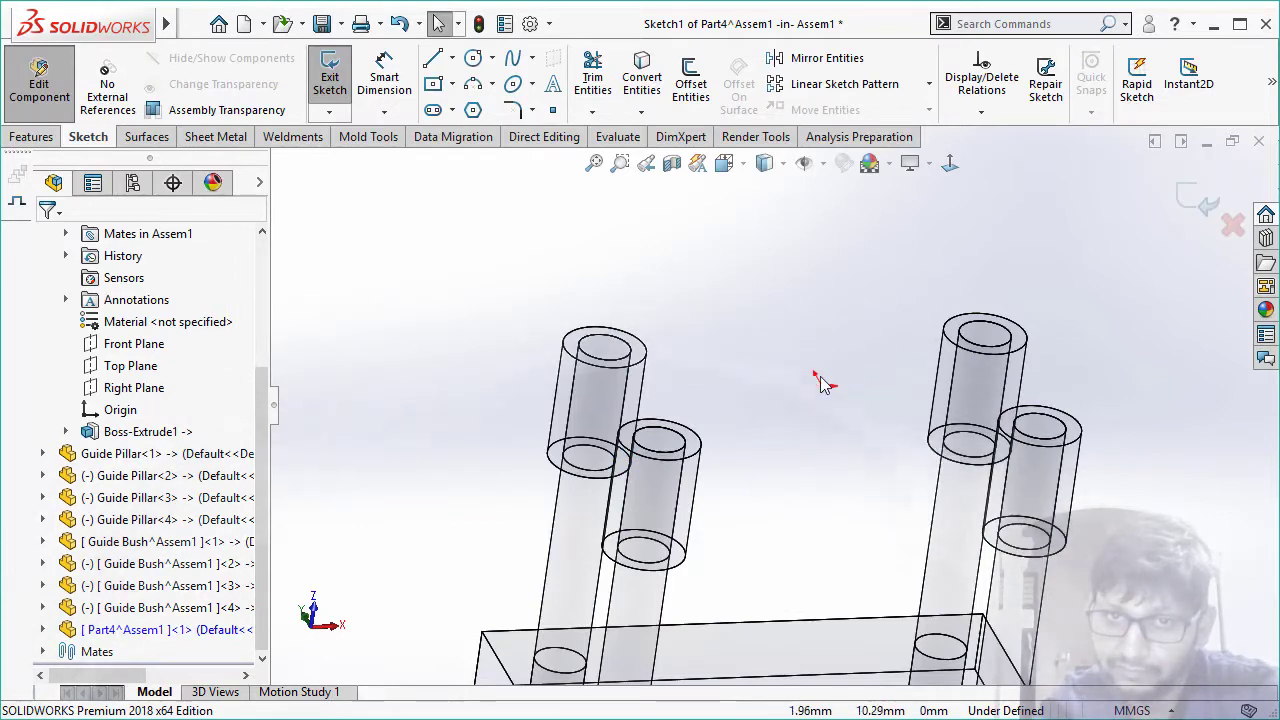
- Convert the bottom plate face's outline and hole circles into the new part's sketch
{"action": "left_click", "coordinate": [950, 163]}
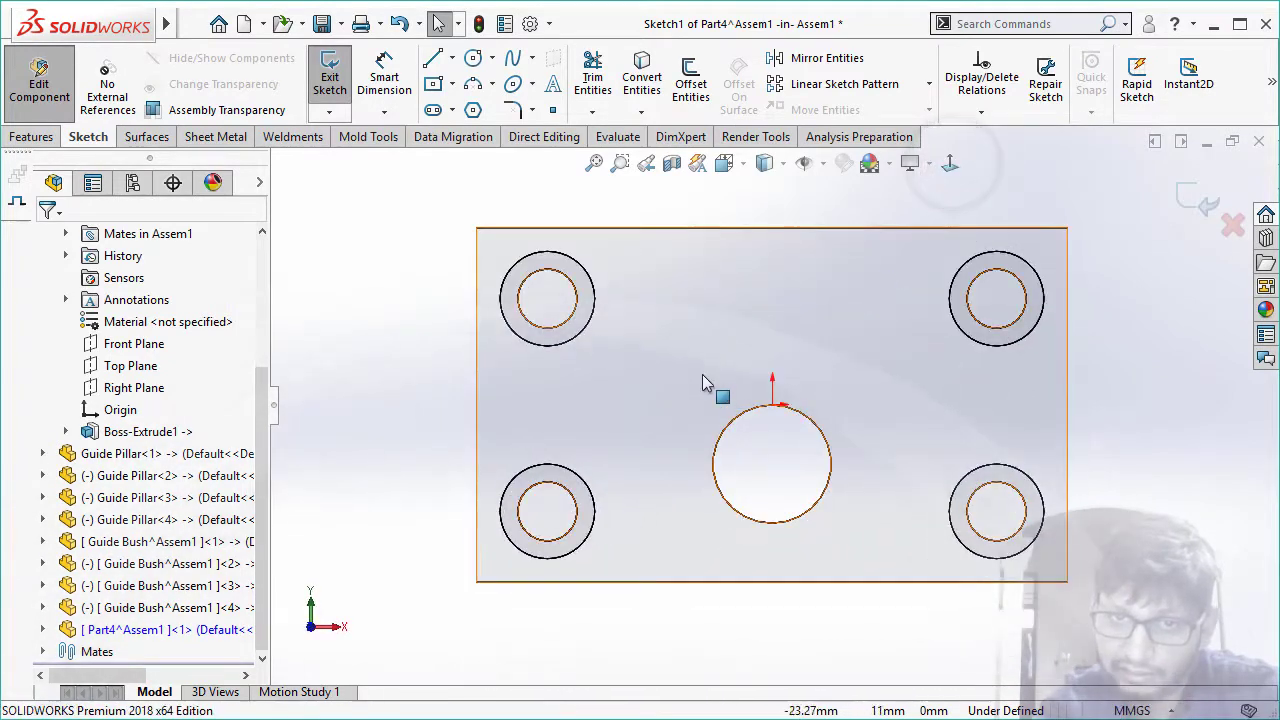
{"action": "left_click", "coordinate": [624, 382]}
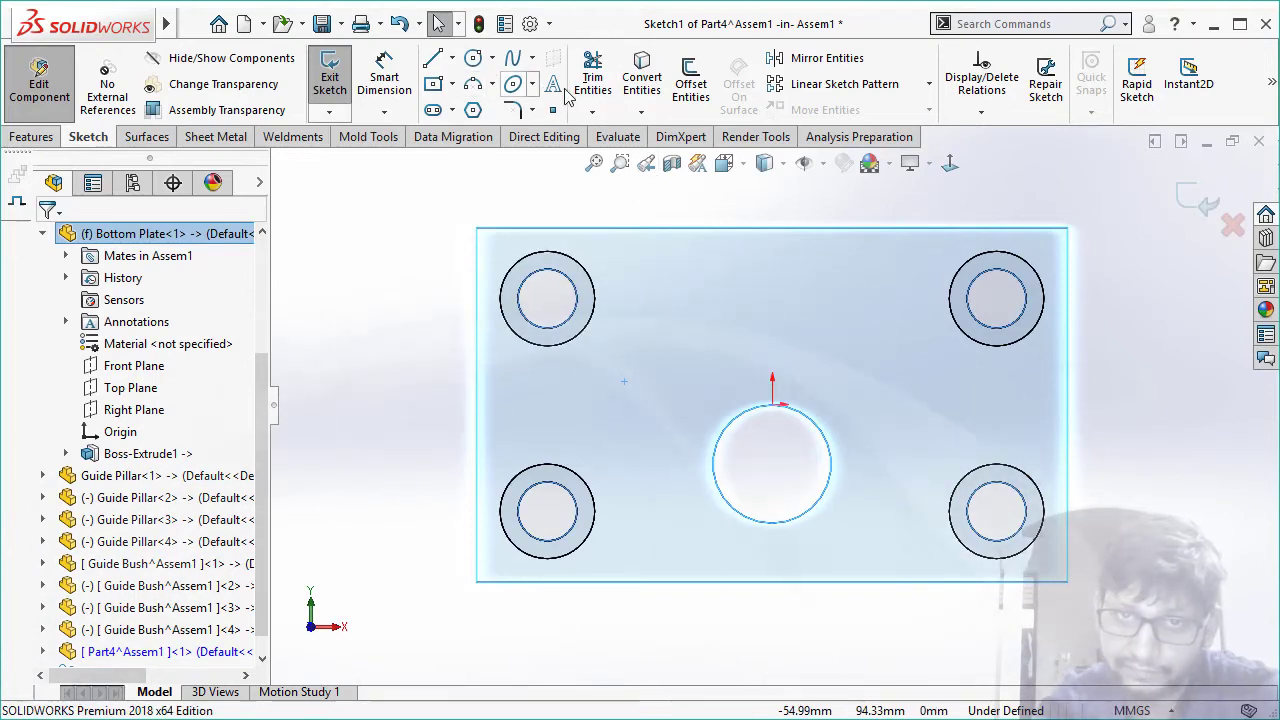
{"action": "left_click", "coordinate": [641, 78]}
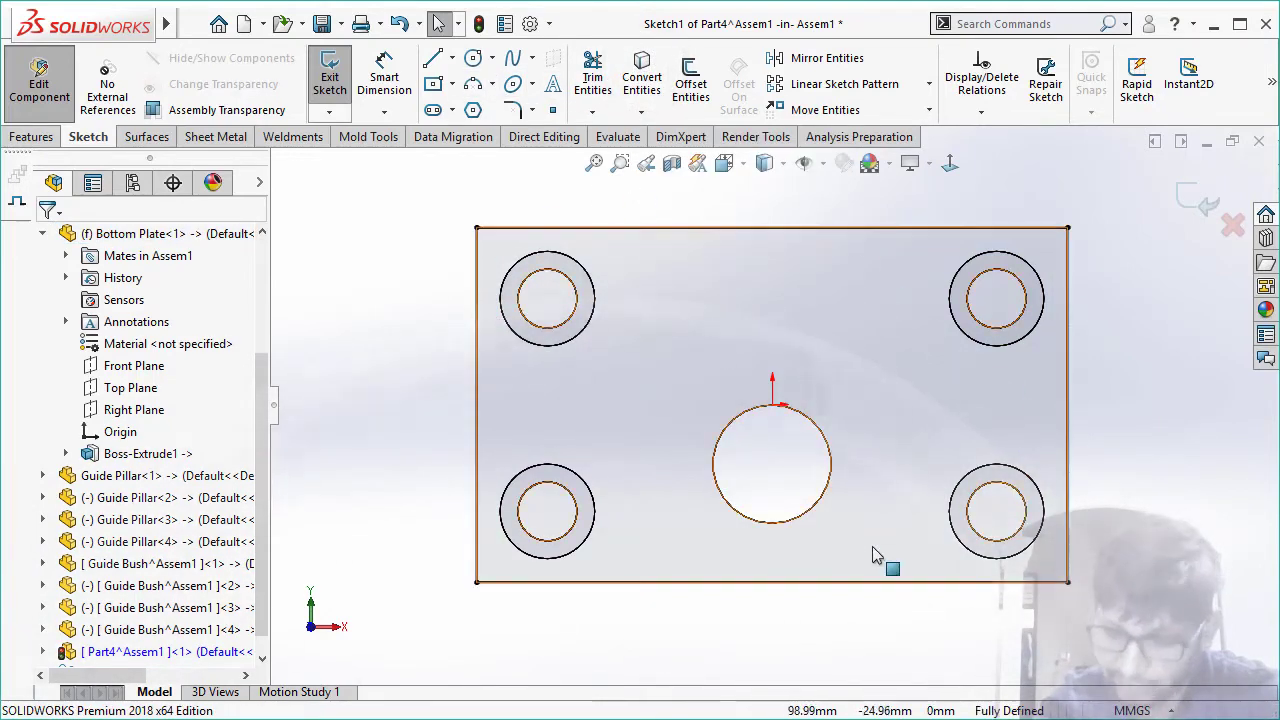
{"action": "middle_click_drag", "start_coordinate": [760, 523], "coordinate": [792, 364]}
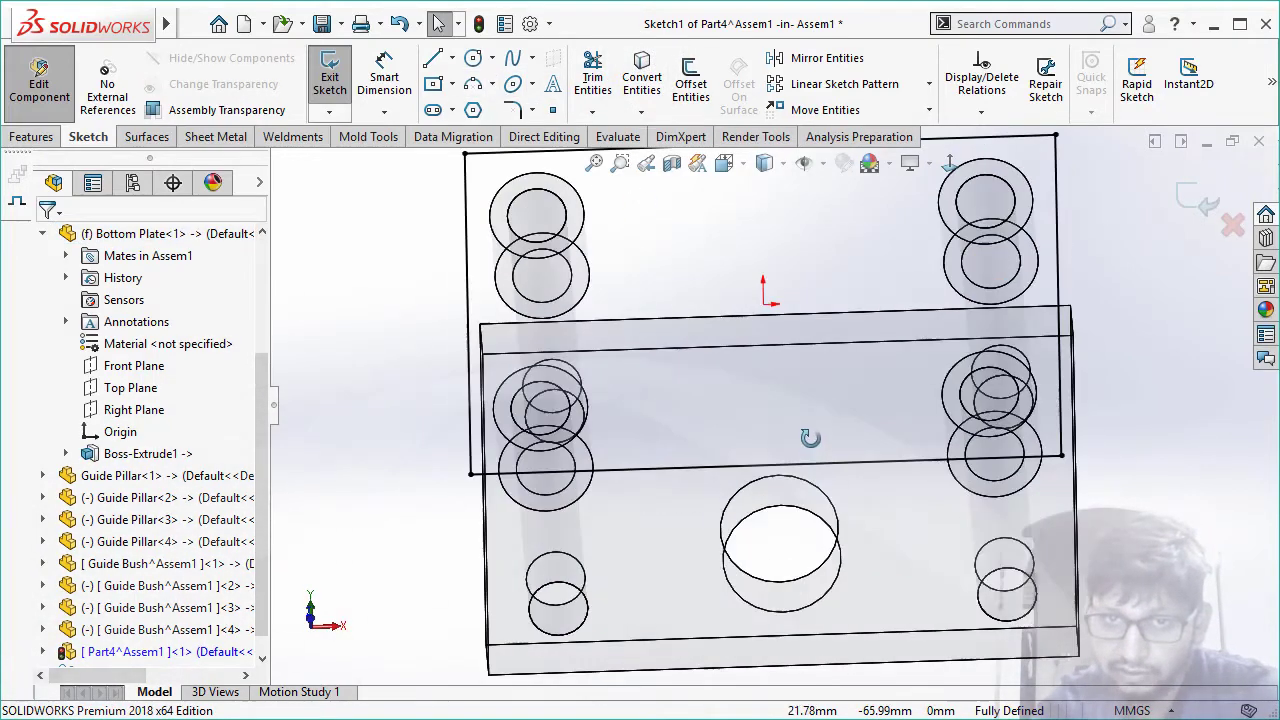
{"action": "key", "text": "f"}
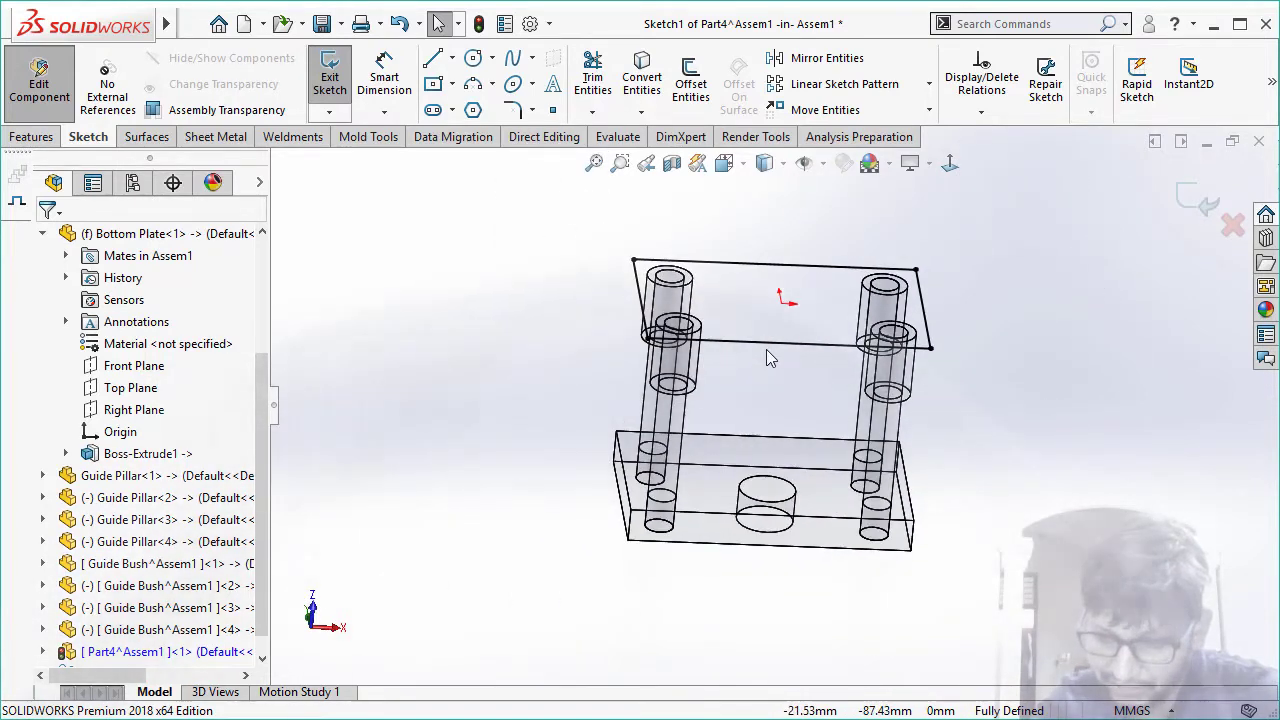
{"action": "left_click", "coordinate": [33, 137]}
- Extrude the plate sketch 30 mm in reversed direction, downward over the bushes, as Boss-Extrude1
{"action": "left_click", "coordinate": [336, 64]}
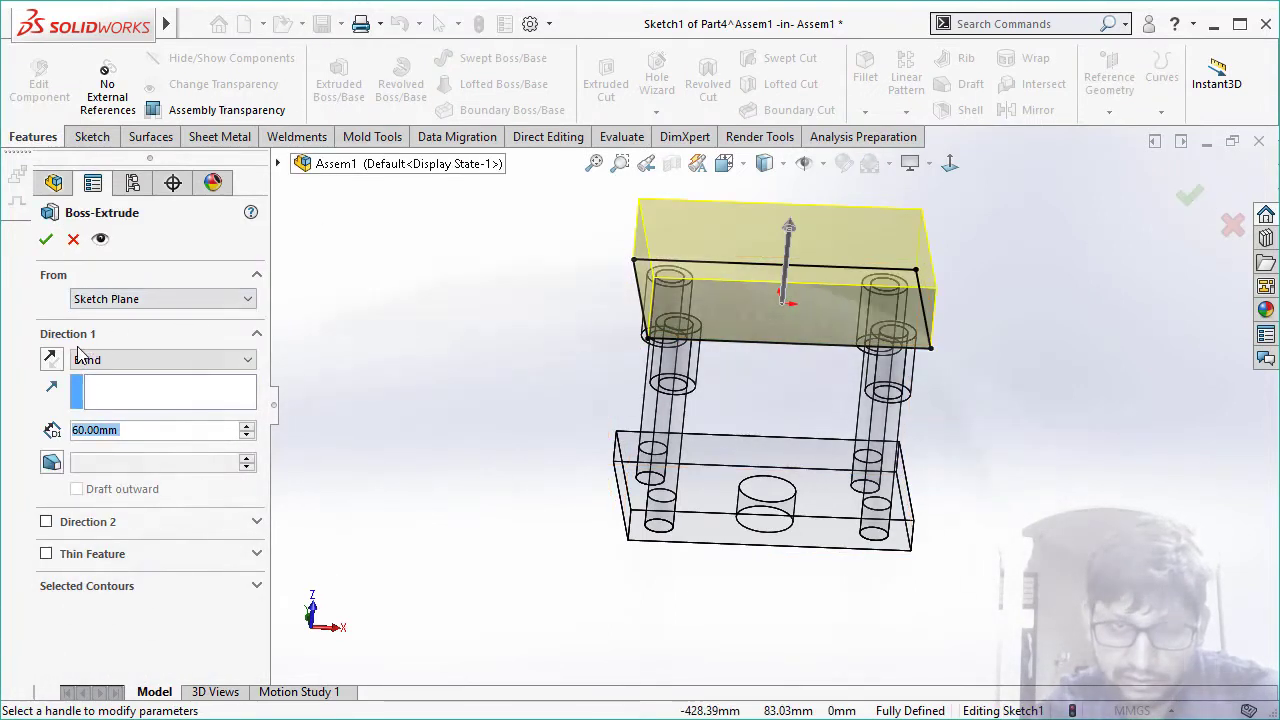
{"action": "left_click", "coordinate": [51, 358]}
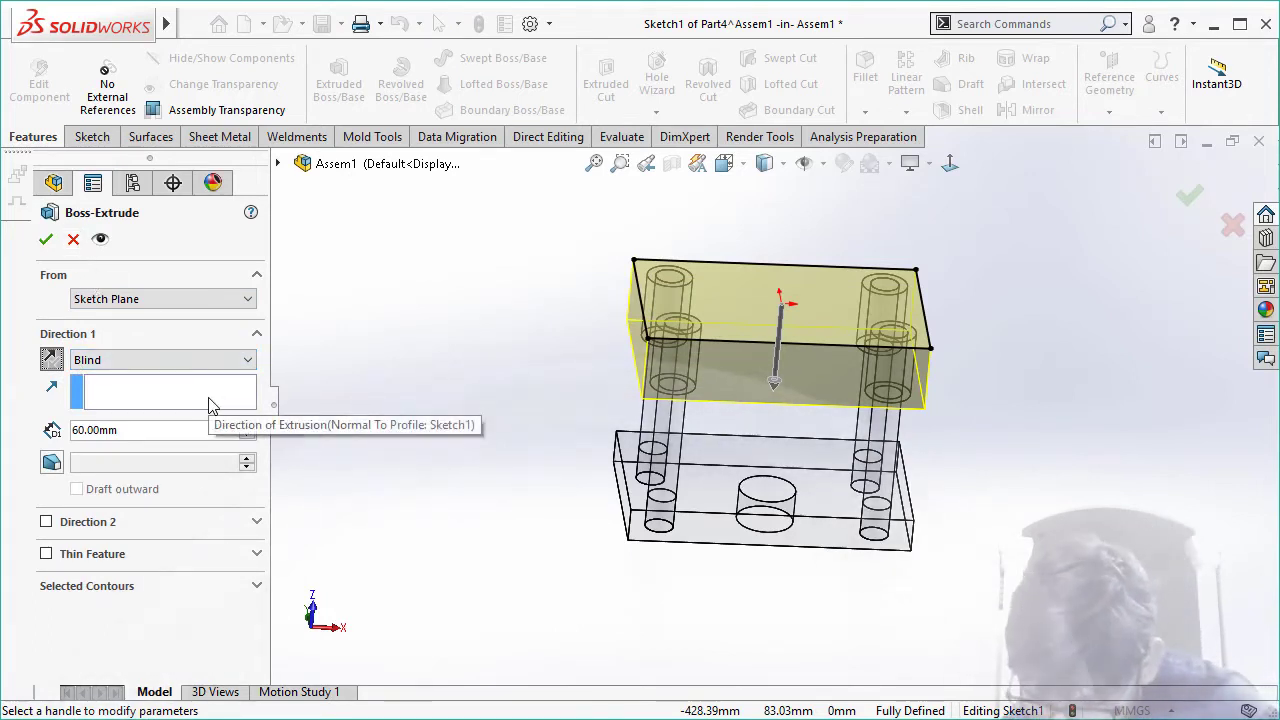
{"action": "double_click", "coordinate": [120, 430]}
{"action": "type", "text": "30"}
{"action": "key", "text": "Return"}
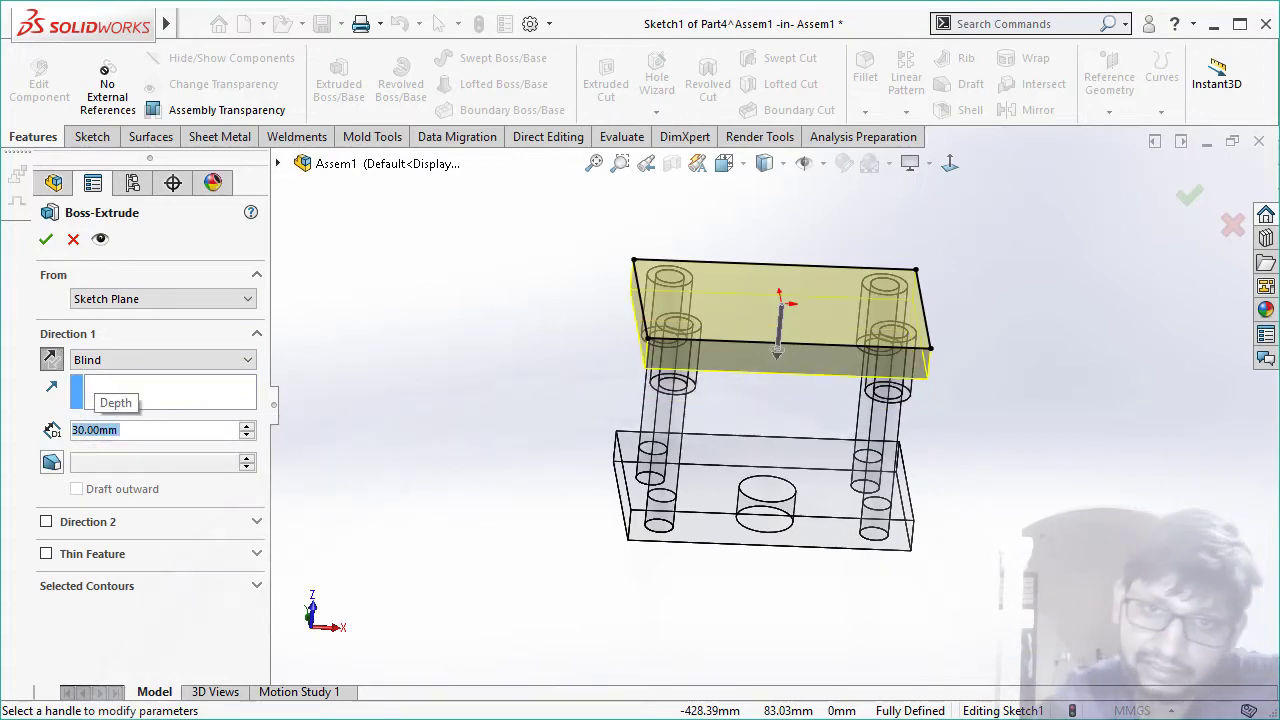
{"action": "left_click", "coordinate": [44, 240]}
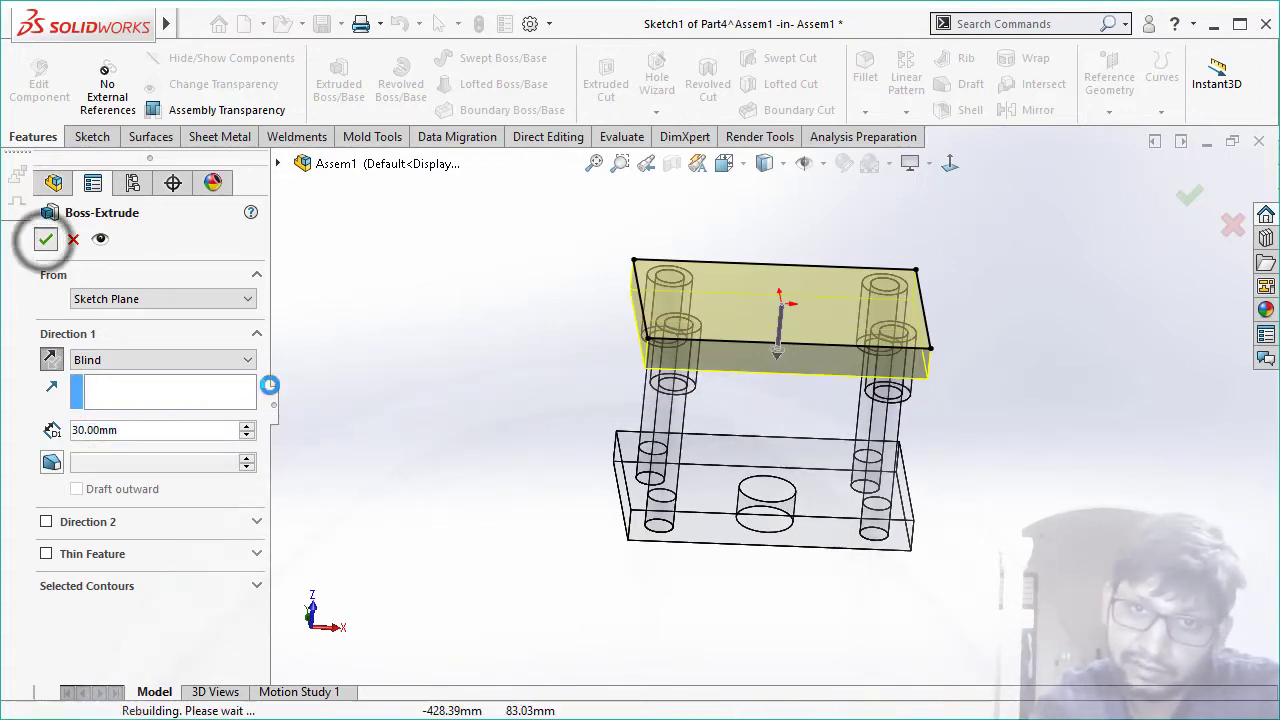
- Start Sketch2 on the top plate's top face and convert the four Ø40 guide-bush edges into it
{"action": "left_click", "coordinate": [752, 310]}
{"action": "left_click", "coordinate": [840, 252]}
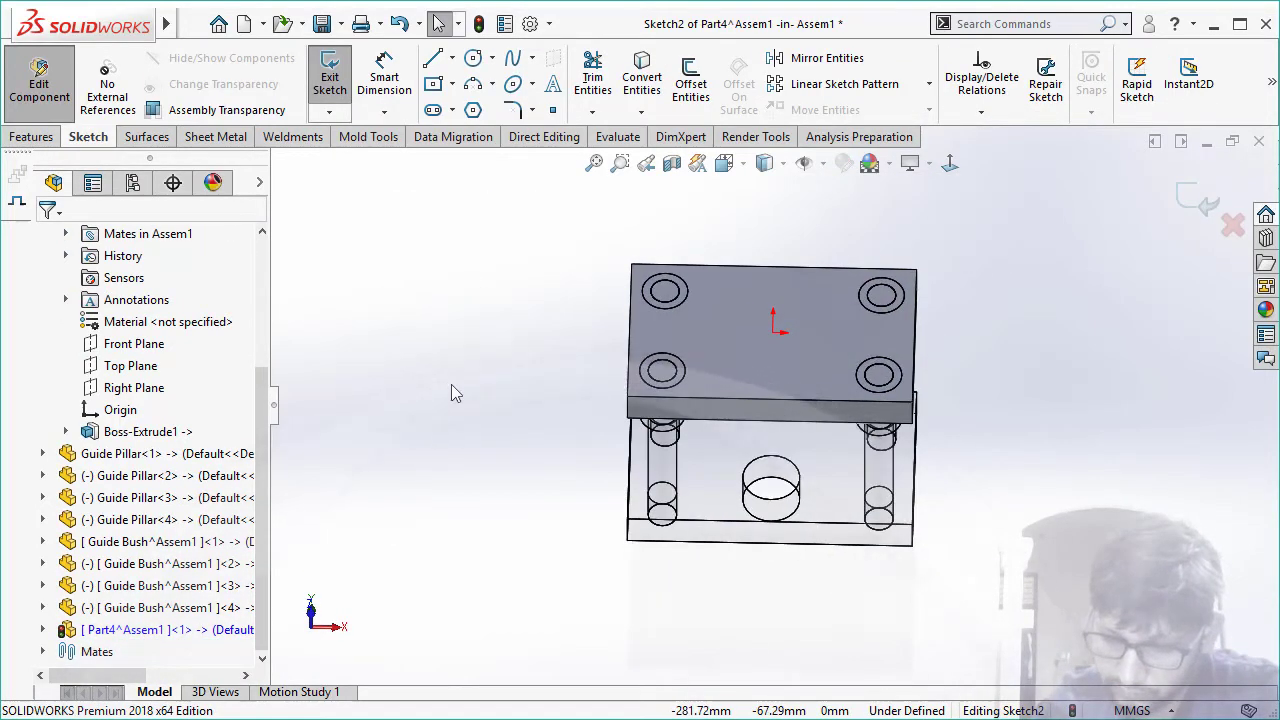
{"action": "scroll", "coordinate": [700, 365], "scroll_direction": "down", "scroll_amount": 2}
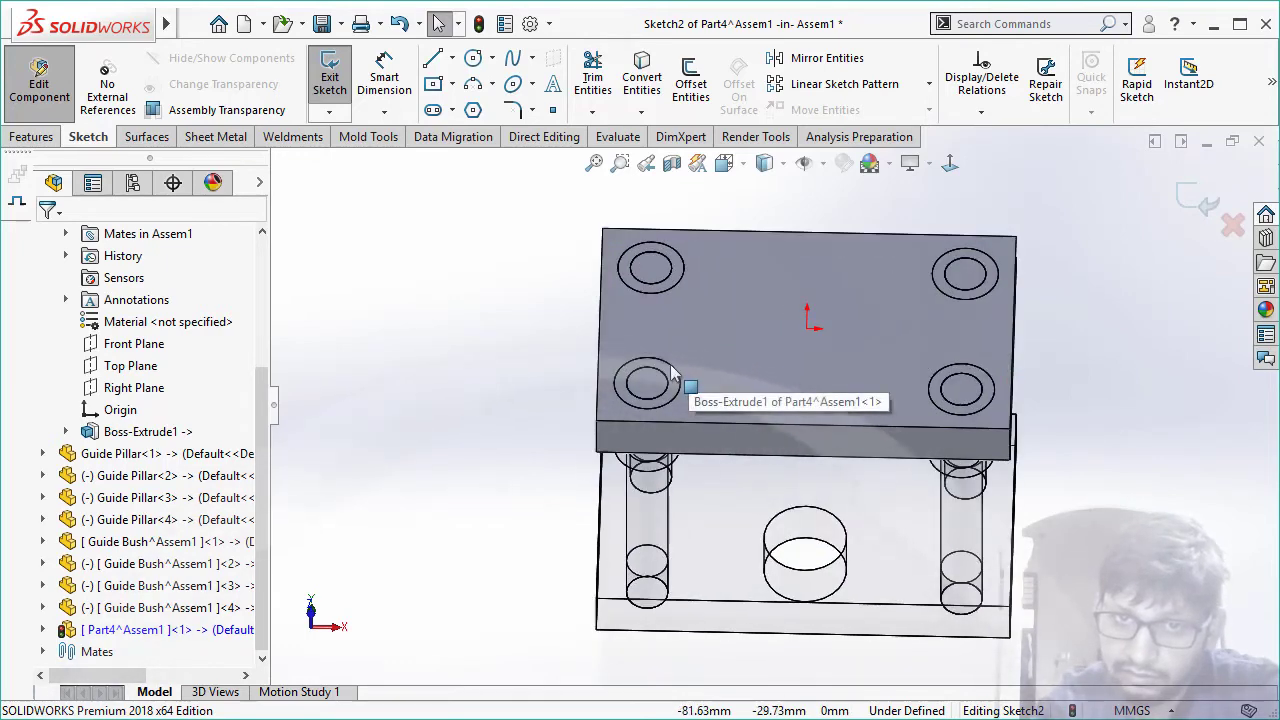
{"action": "mouse_move", "coordinate": [686, 407]}
{"action": "middle_mouse_down"}
{"action": "mouse_move", "coordinate": [681, 435]}
{"action": "mouse_move", "coordinate": [650, 378]}
{"action": "middle_mouse_up"}
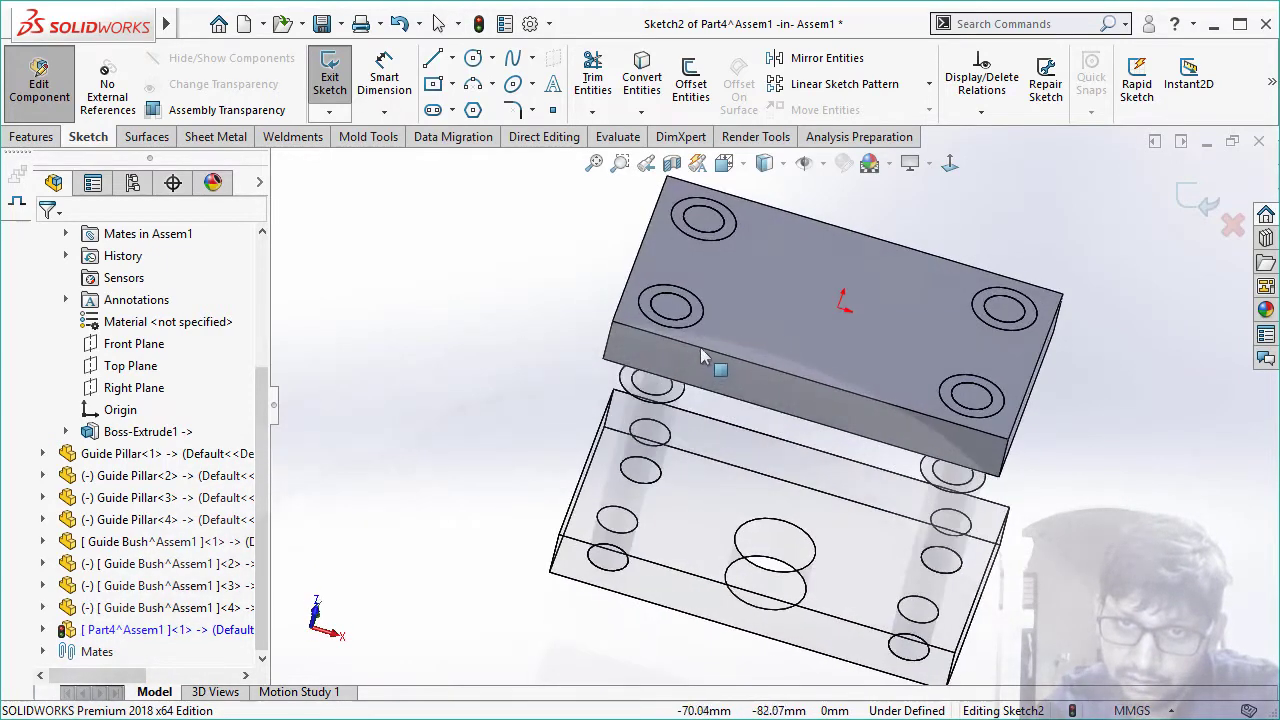
{"action": "left_click", "coordinate": [652, 370]}
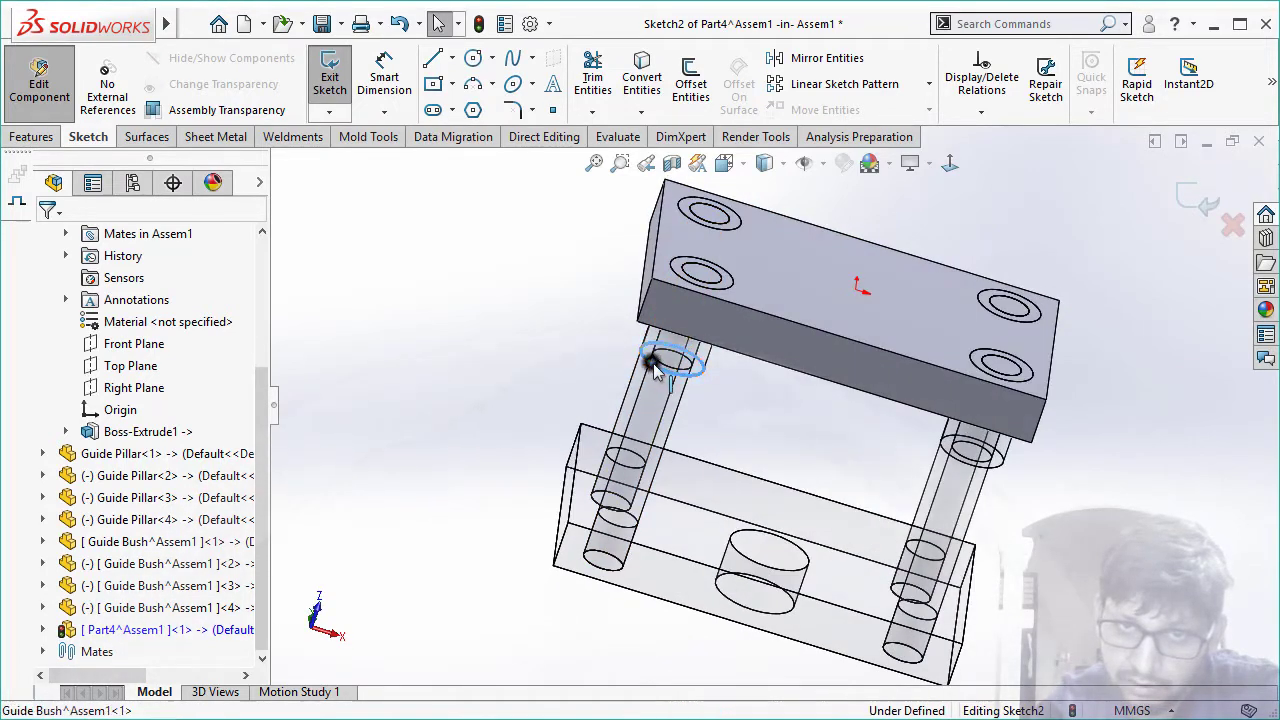
{"action": "middle_click_drag", "start_coordinate": [654, 363], "coordinate": [752, 460]}
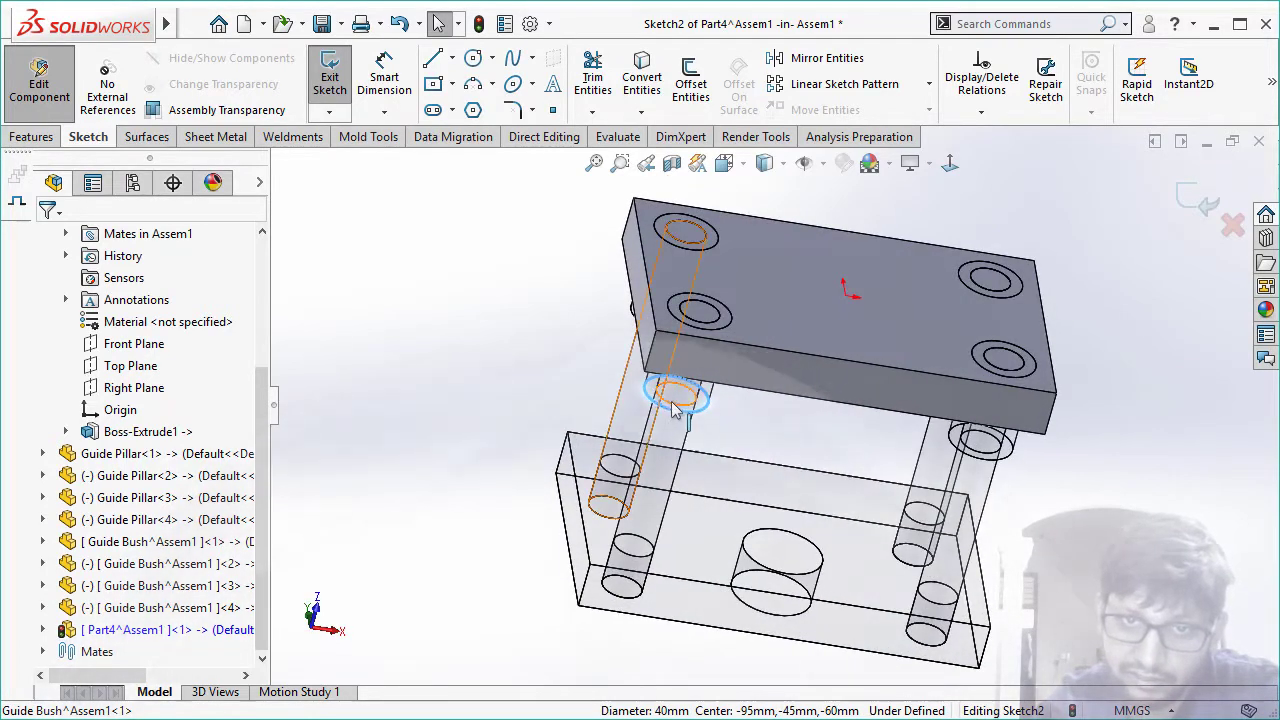
{"action": "middle_click_drag", "start_coordinate": [674, 408], "coordinate": [703, 325]}
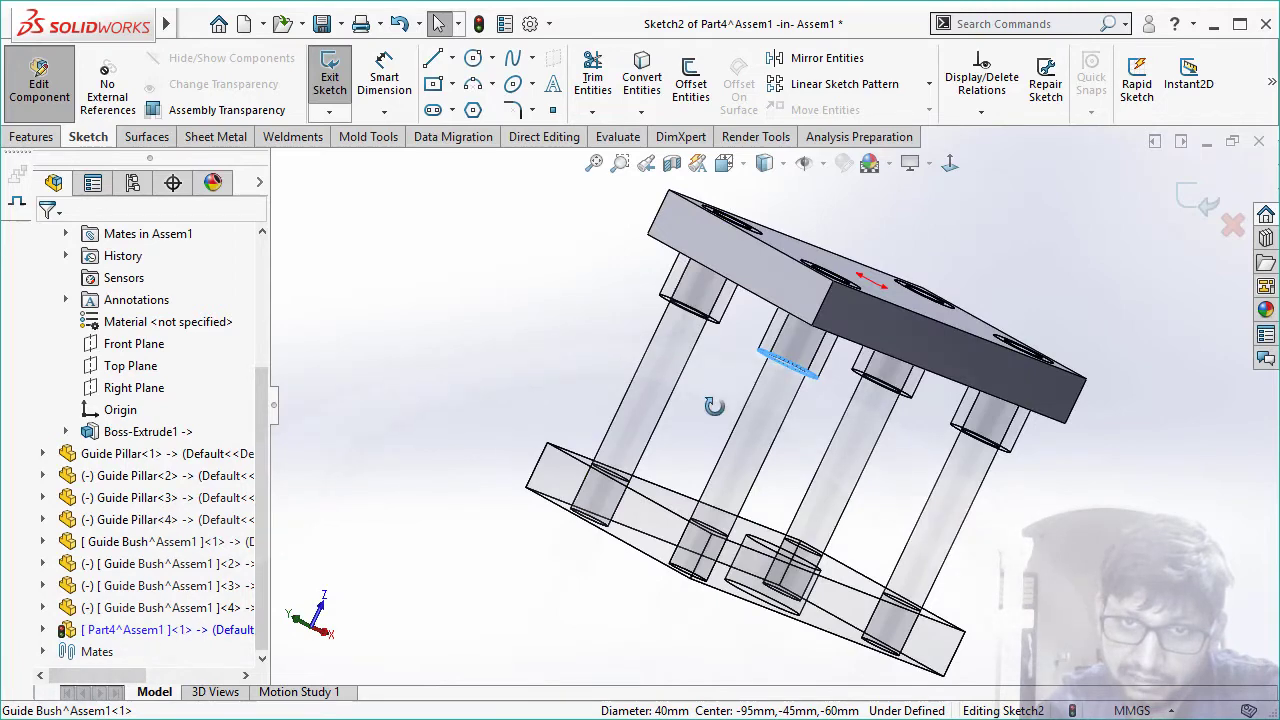
{"action": "middle_click_drag", "start_coordinate": [713, 405], "coordinate": [725, 370]}
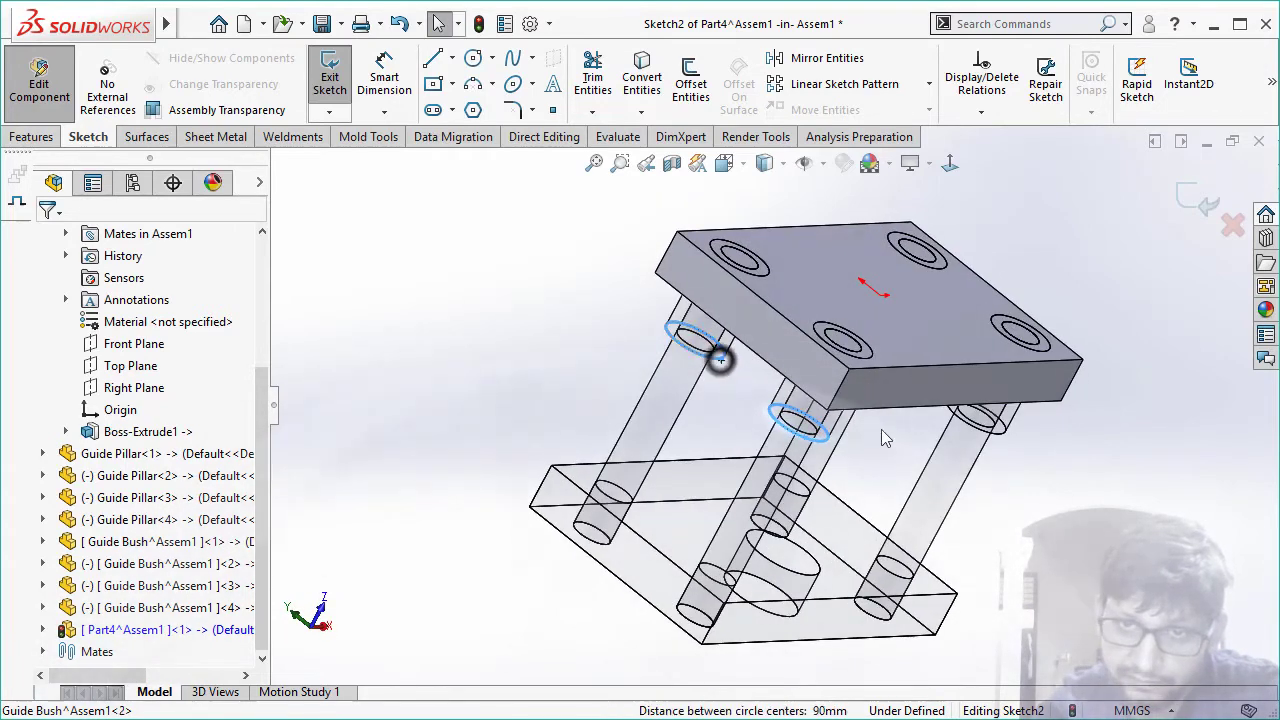
{"action": "mouse_move", "coordinate": [977, 485]}
{"action": "middle_mouse_down"}
{"action": "mouse_move", "coordinate": [950, 430]}
{"action": "mouse_move", "coordinate": [912, 405]}
{"action": "middle_mouse_up"}
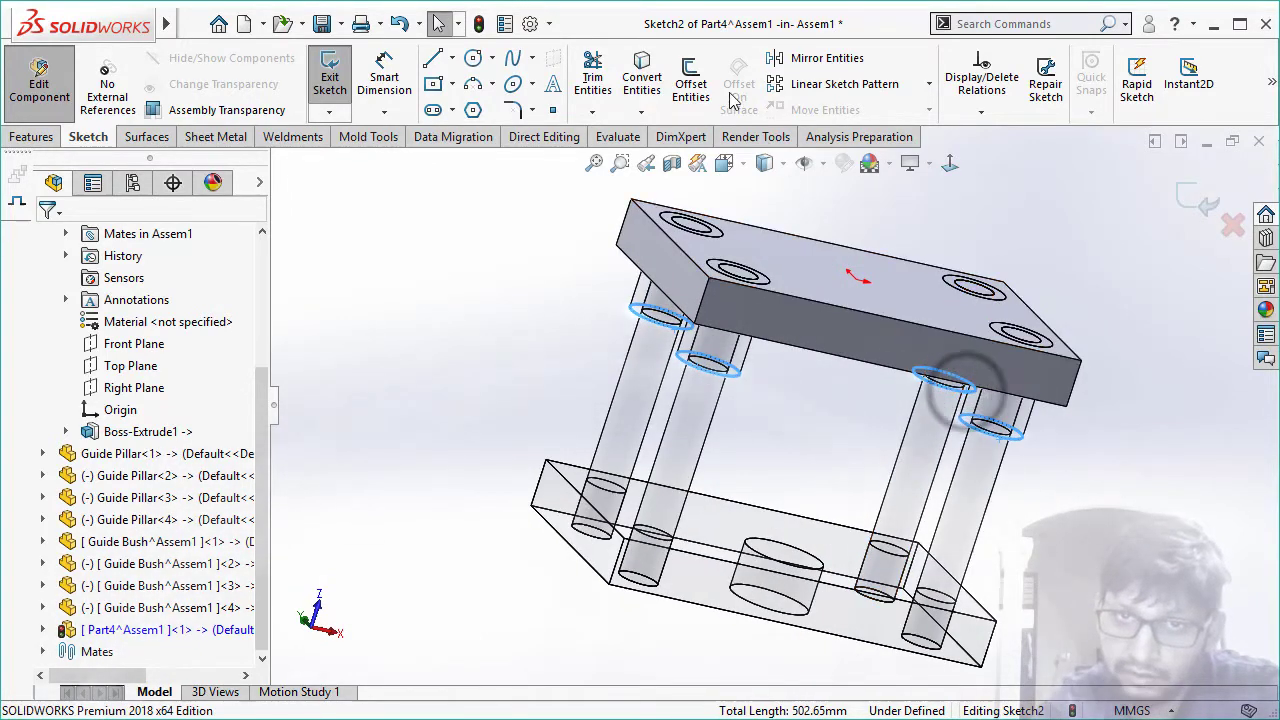
{"action": "left_click", "coordinate": [642, 76]}
{"action": "middle_click_drag", "start_coordinate": [547, 307], "coordinate": [561, 343]}
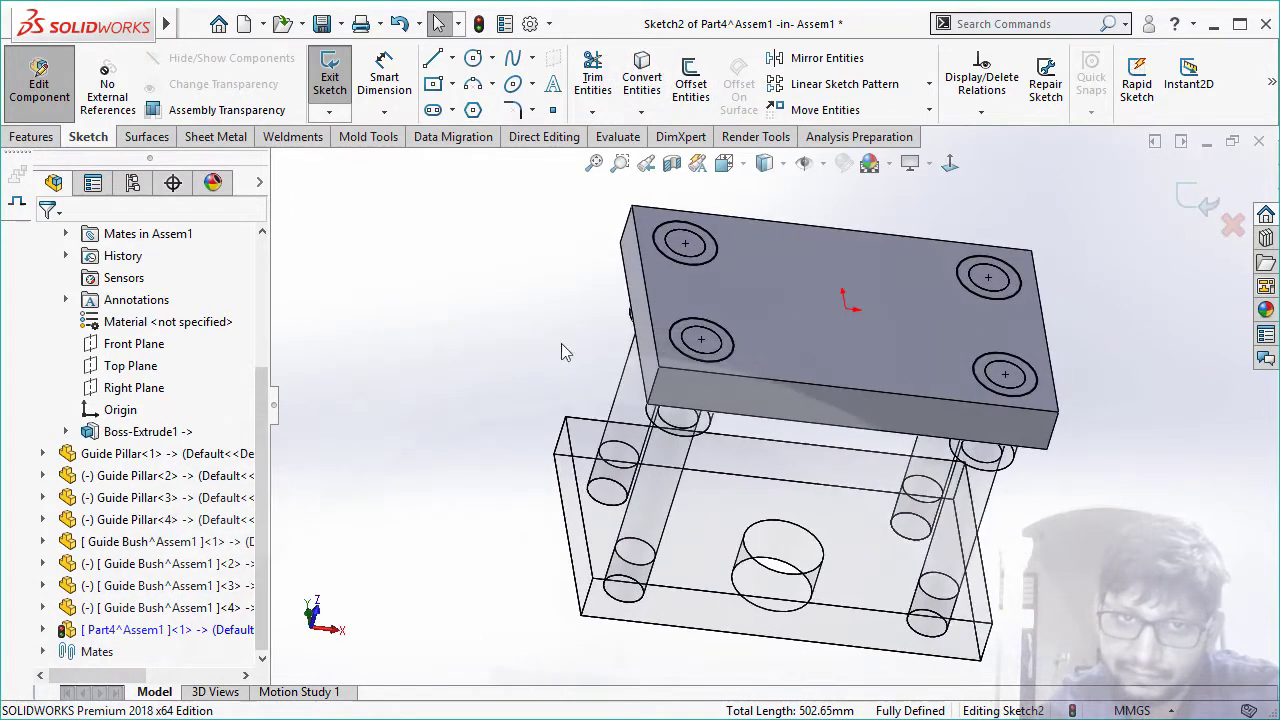
{"action": "left_click", "coordinate": [35, 140]}
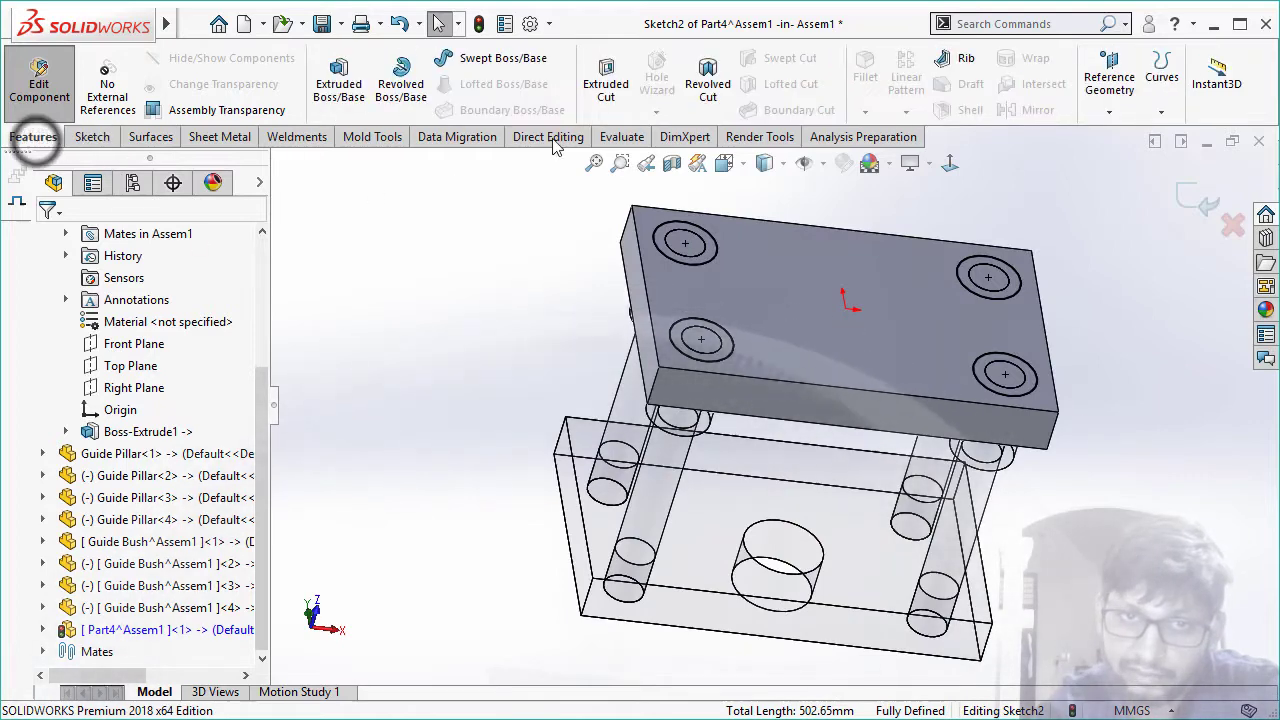
- Extrude-cut the four Ø40 circles Through All in Part4's top plate
{"action": "left_click", "coordinate": [605, 82]}
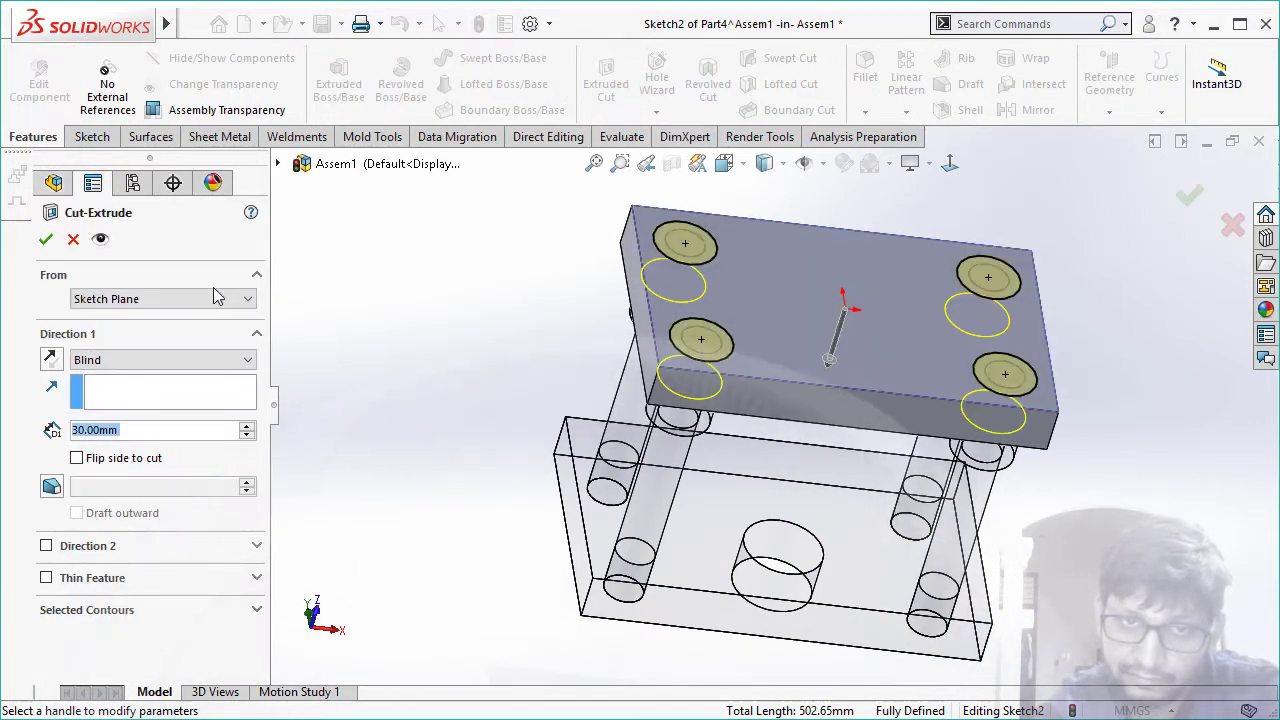
{"action": "left_click", "coordinate": [126, 362]}
{"action": "left_click", "coordinate": [110, 391]}
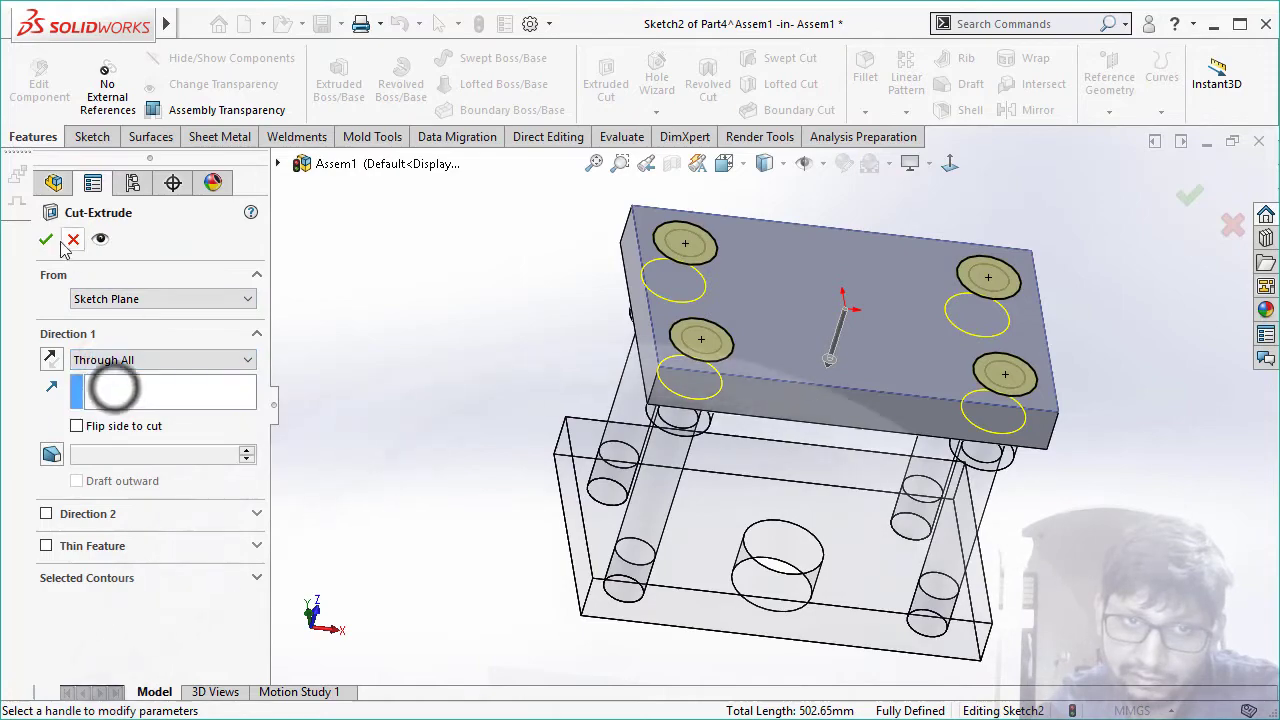
{"action": "left_click", "coordinate": [48, 238]}
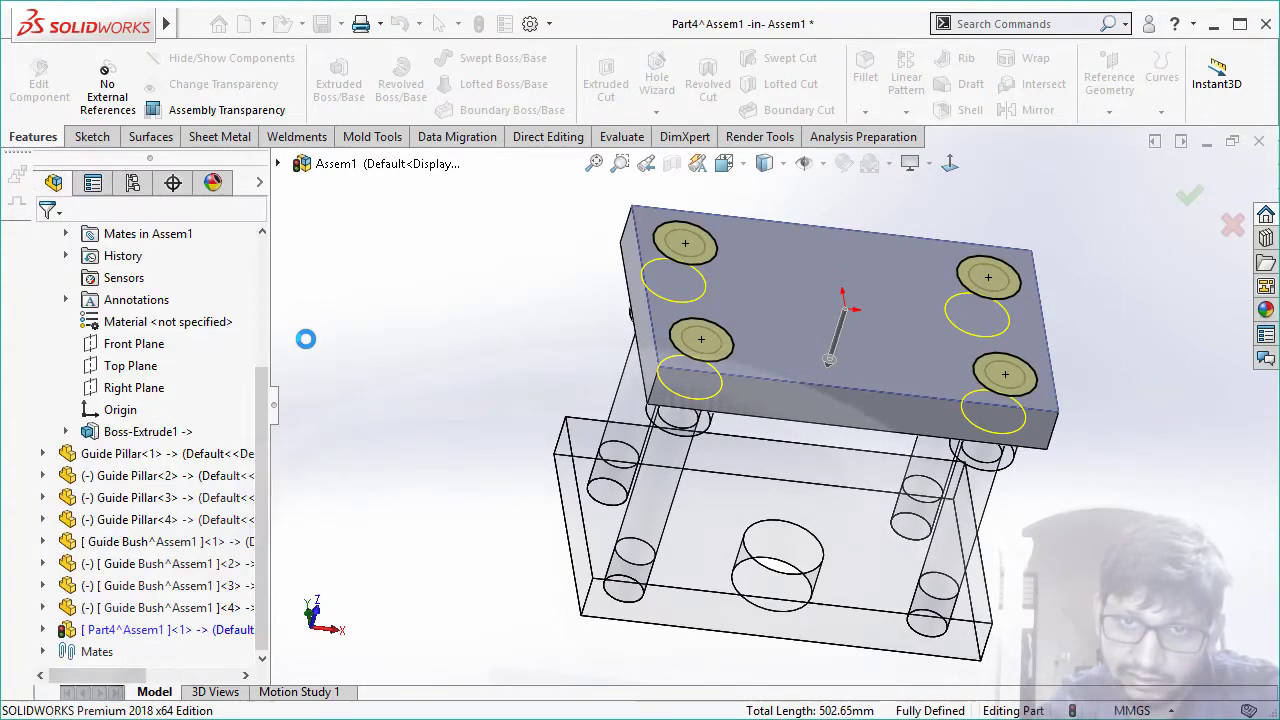
{"action": "middle_click_drag", "start_coordinate": [408, 331], "coordinate": [783, 418]}
- Start Sketch3 on the top plate and convert the bottom plate's Ø50 central hole edge into it
{"action": "middle_click_drag", "start_coordinate": [908, 477], "coordinate": [825, 343]}
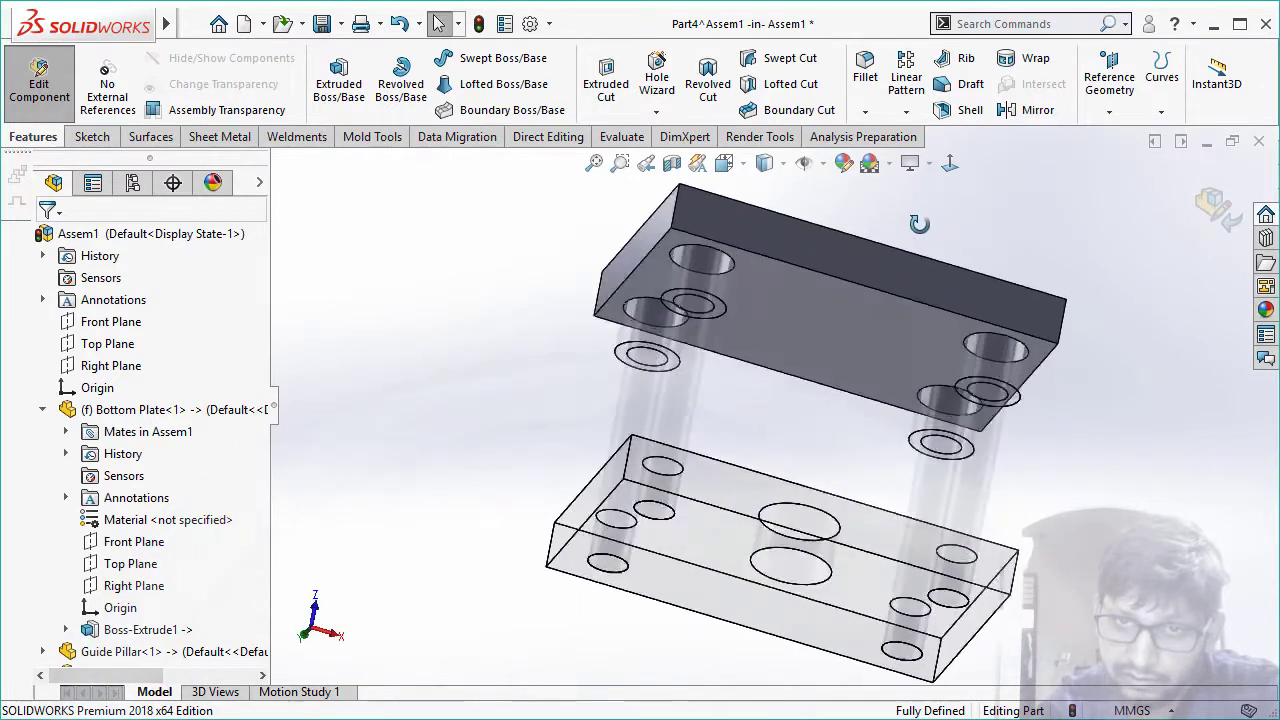
{"action": "left_click", "coordinate": [825, 343]}
{"action": "left_click", "coordinate": [915, 284]}
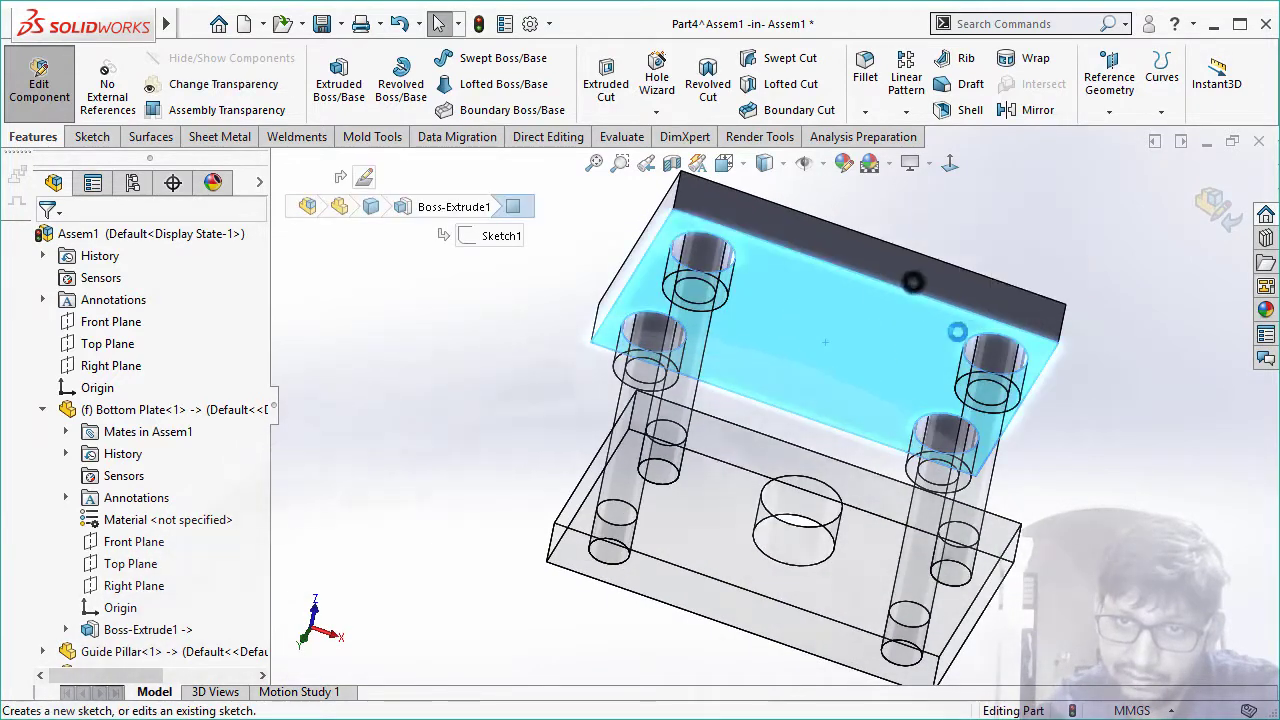
{"action": "middle_click_drag", "start_coordinate": [1043, 618], "coordinate": [797, 545]}
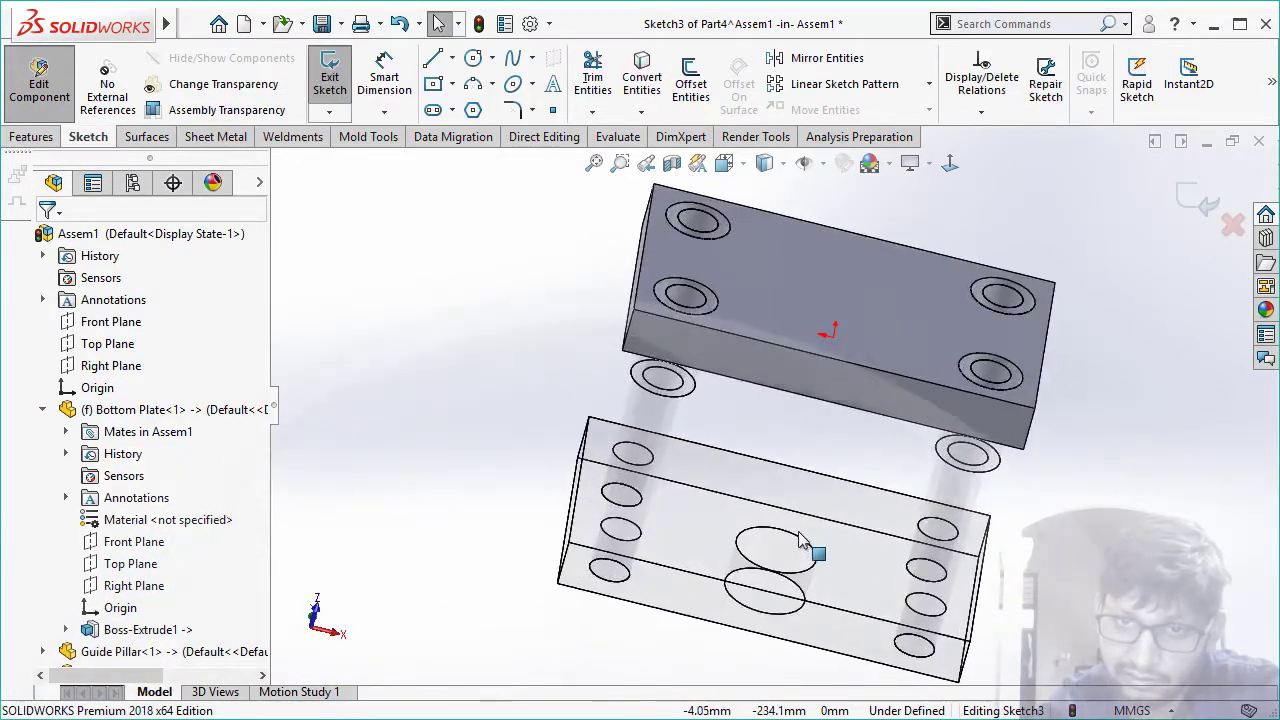
{"action": "left_click", "coordinate": [793, 535]}
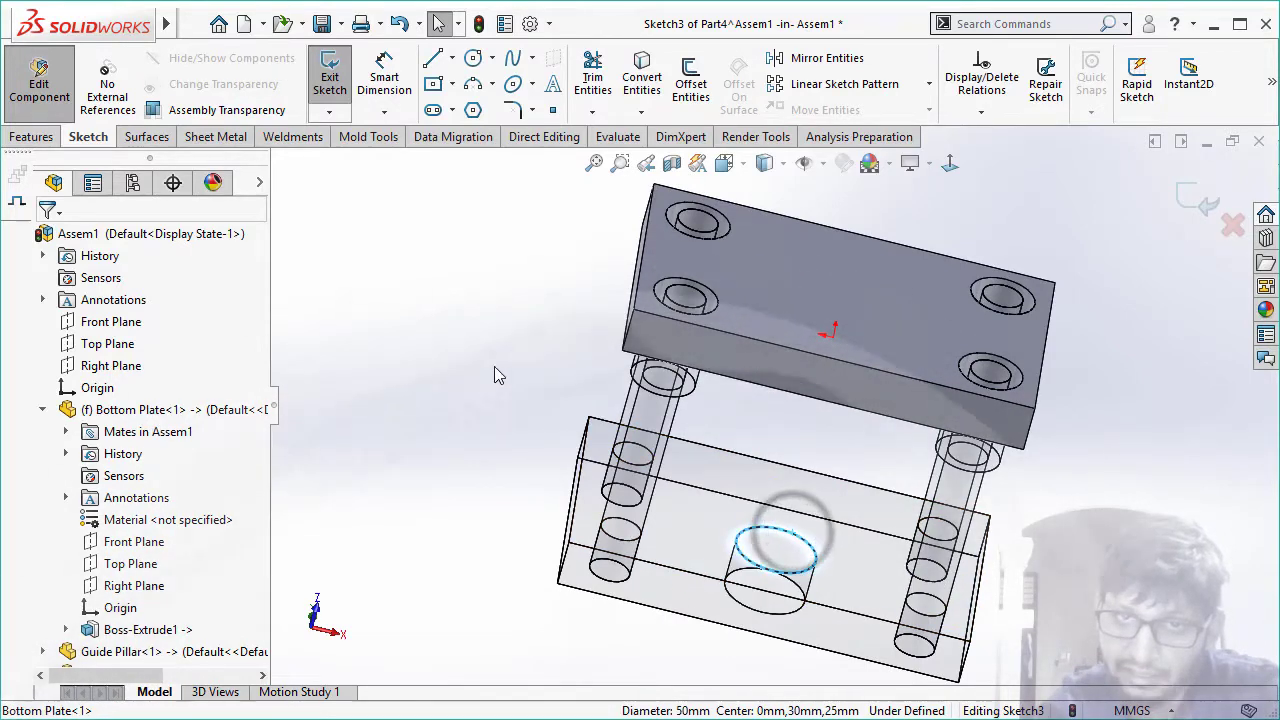
{"action": "left_click", "coordinate": [641, 77]}
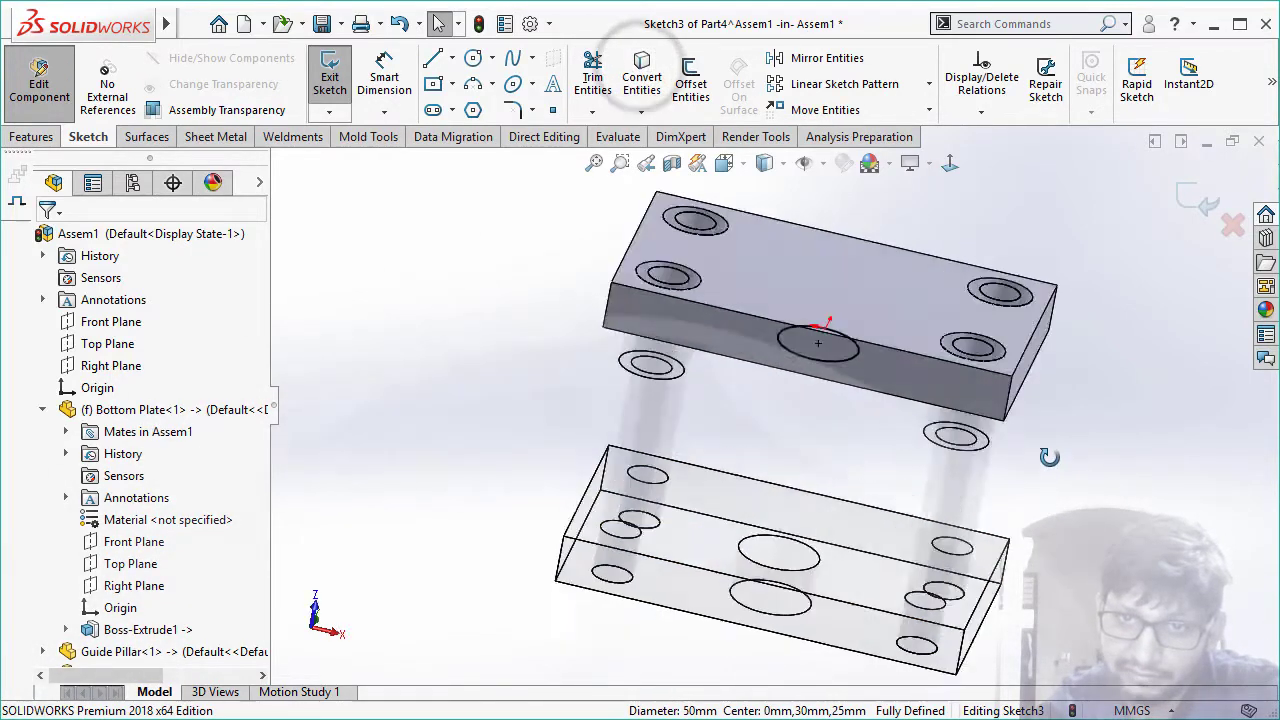
{"action": "left_click", "coordinate": [36, 140]}
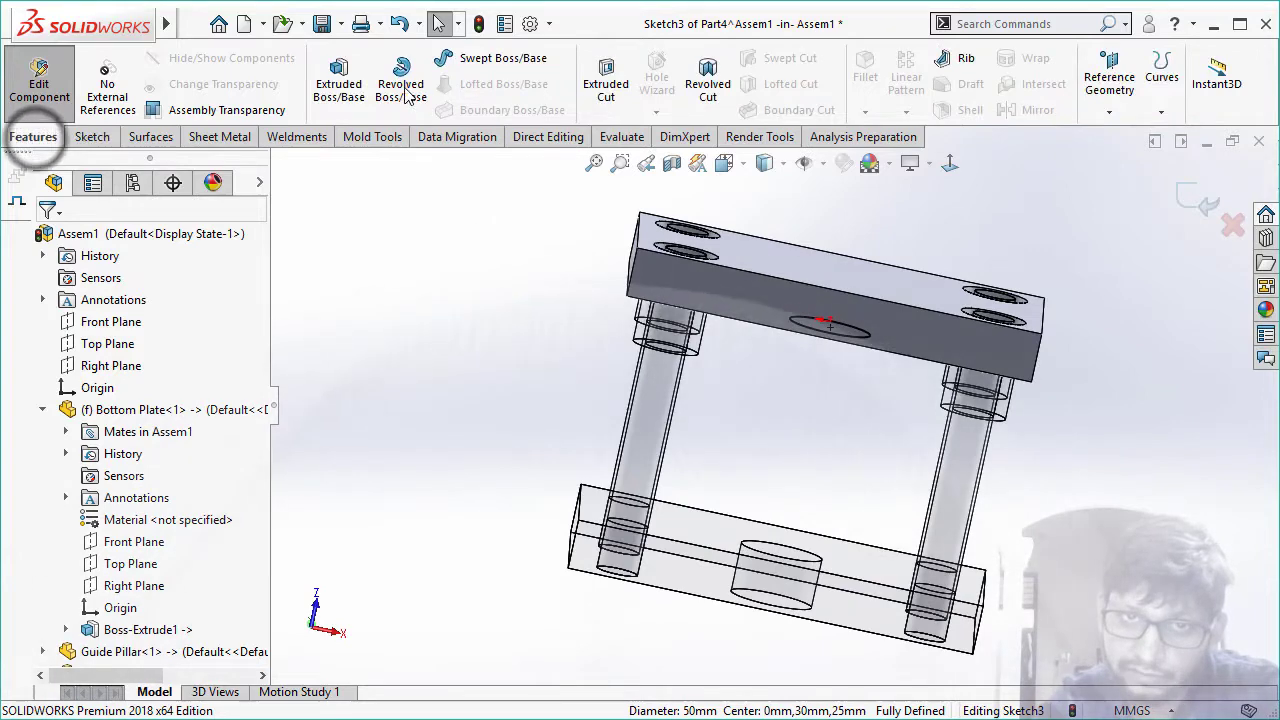
- Extrude the Ø50 circle 90 mm to form the punch
{"action": "left_click", "coordinate": [344, 100]}
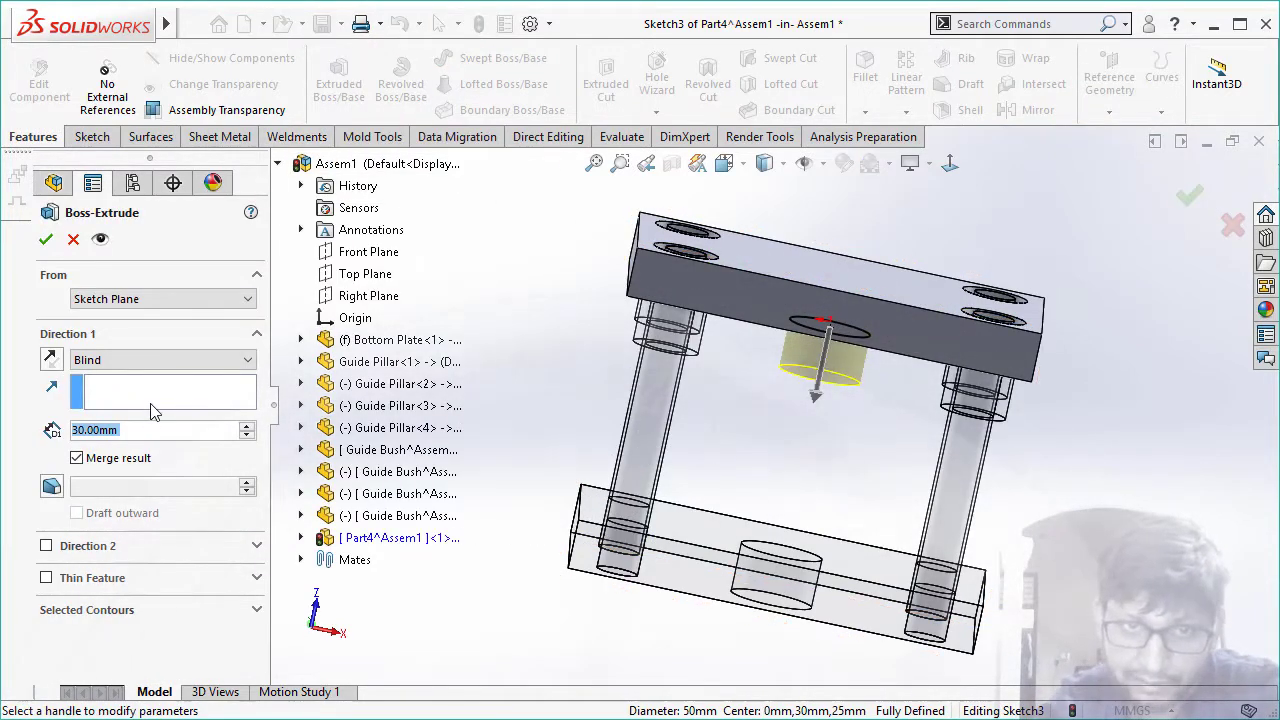
{"action": "type", "text": "90"}
{"action": "key", "text": "Return"}
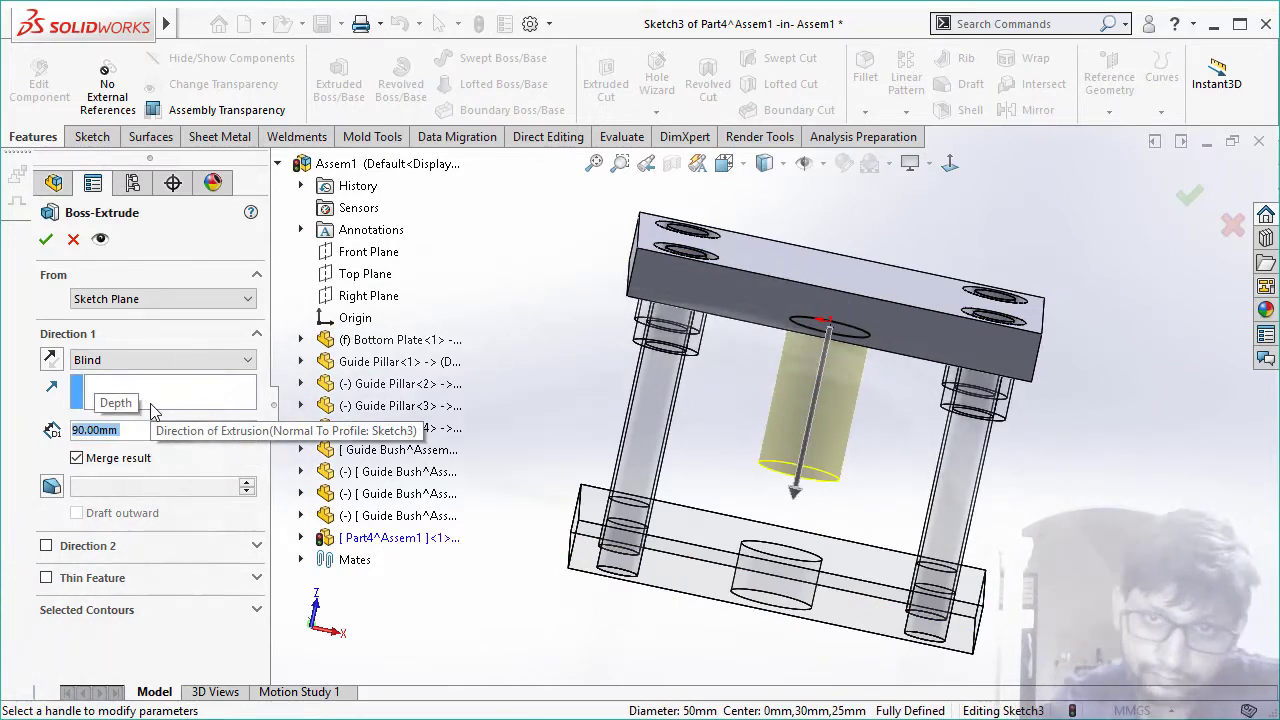
{"action": "left_click", "coordinate": [45, 238]}
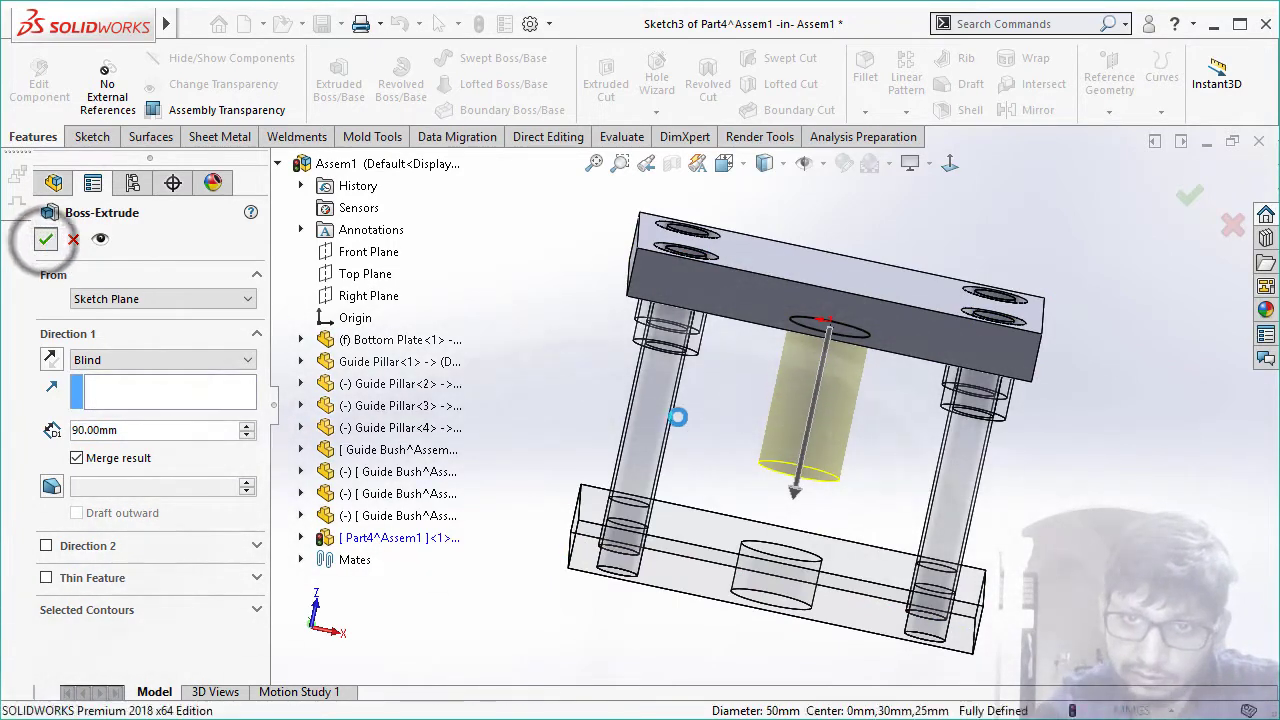
- Exit editing Part4 and return to the Assem1 assembly
{"action": "left_click", "coordinate": [1057, 472]}
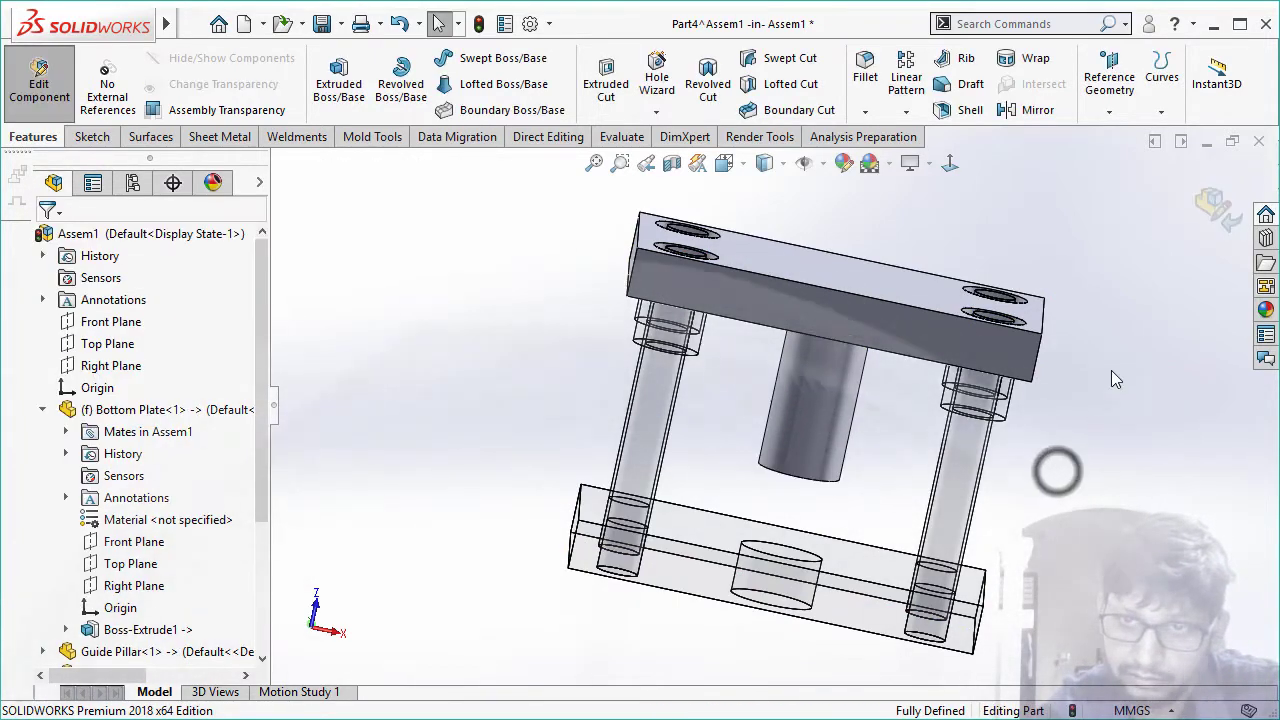
{"action": "left_click", "coordinate": [1213, 205]}
{"action": "mouse_move", "coordinate": [1182, 269]}
{"action": "middle_mouse_down"}
{"action": "mouse_move", "coordinate": [1156, 325]}
{"action": "mouse_move", "coordinate": [1115, 302]}
{"action": "mouse_move", "coordinate": [997, 432]}
{"action": "mouse_move", "coordinate": [539, 373]}
{"action": "middle_mouse_up"}
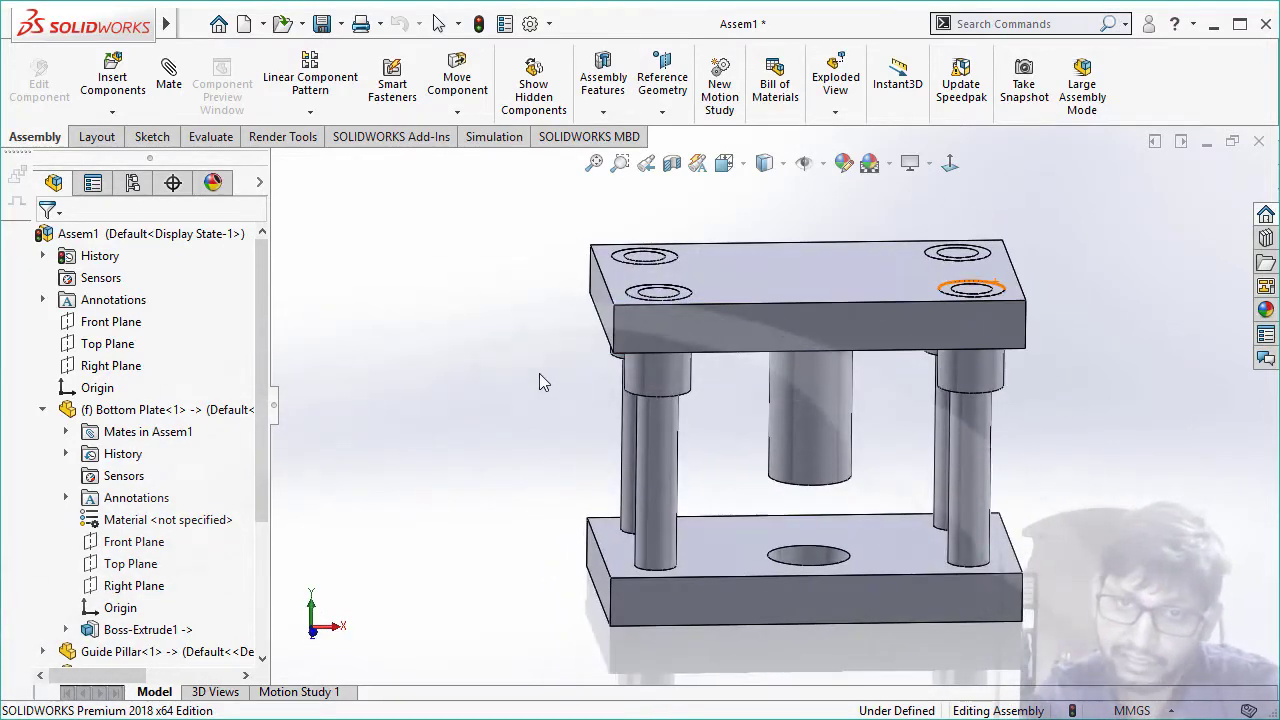
- Try dragging the top plate along the pillars to test whether it moves
{"action": "scroll", "coordinate": [751, 394], "scroll_direction": "up", "scroll_amount": 3}
{"action": "left_click_drag", "start_coordinate": [786, 345], "coordinate": [1000, 418]}
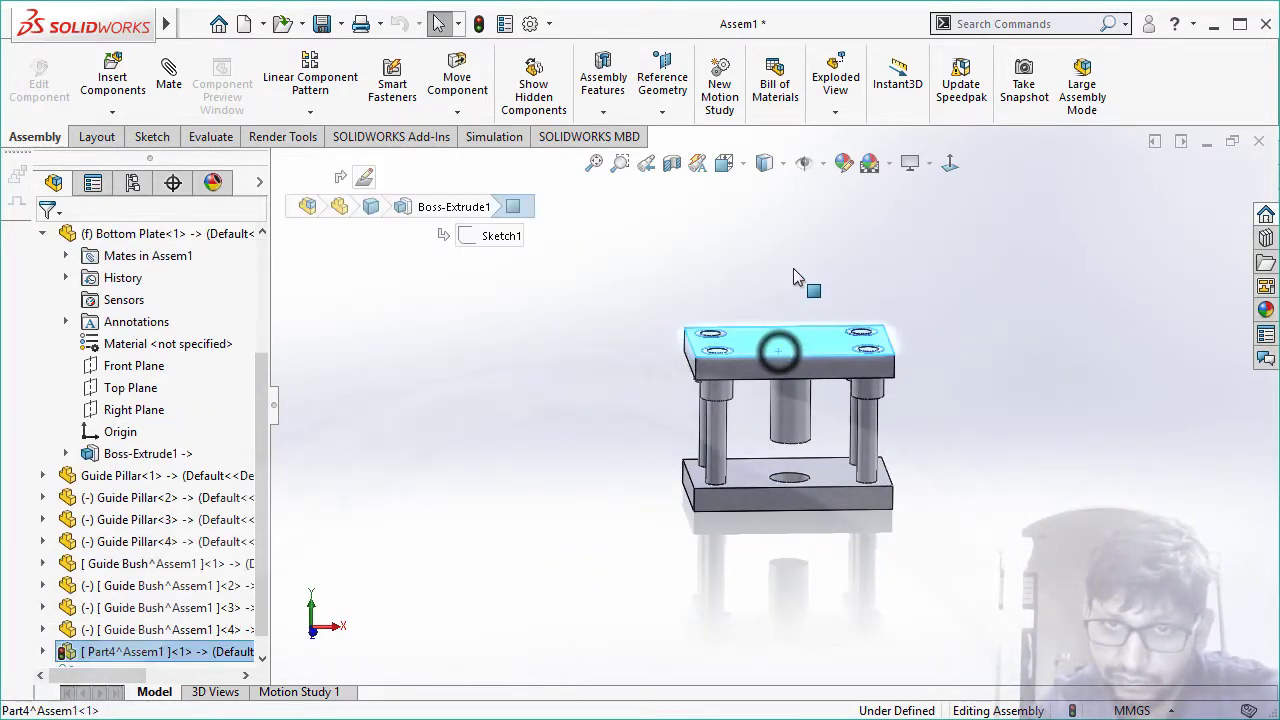
{"action": "left_click", "coordinate": [1000, 414]}
{"action": "left_click_drag", "start_coordinate": [807, 368], "coordinate": [1010, 464]}
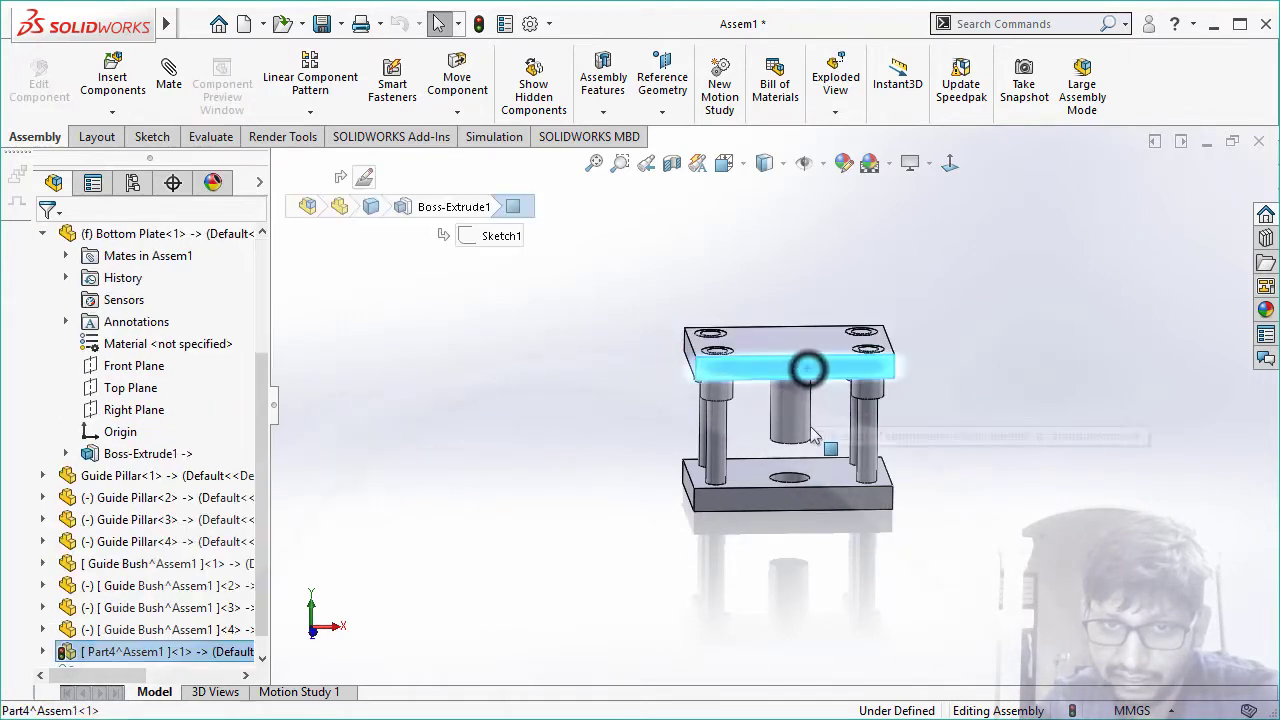
{"action": "left_click", "coordinate": [1010, 464]}
{"action": "middle_click_drag", "start_coordinate": [1010, 460], "coordinate": [857, 440]}
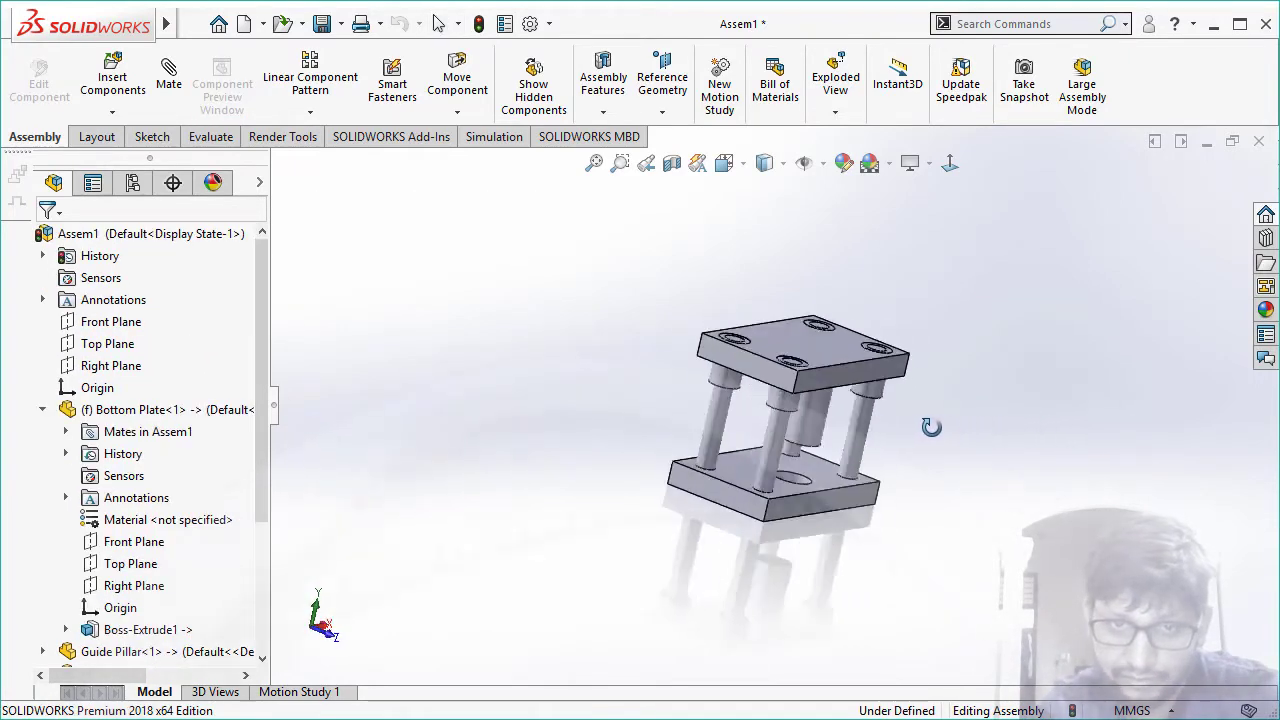
{"action": "scroll", "coordinate": [770, 488], "scroll_direction": "down", "scroll_amount": 3}
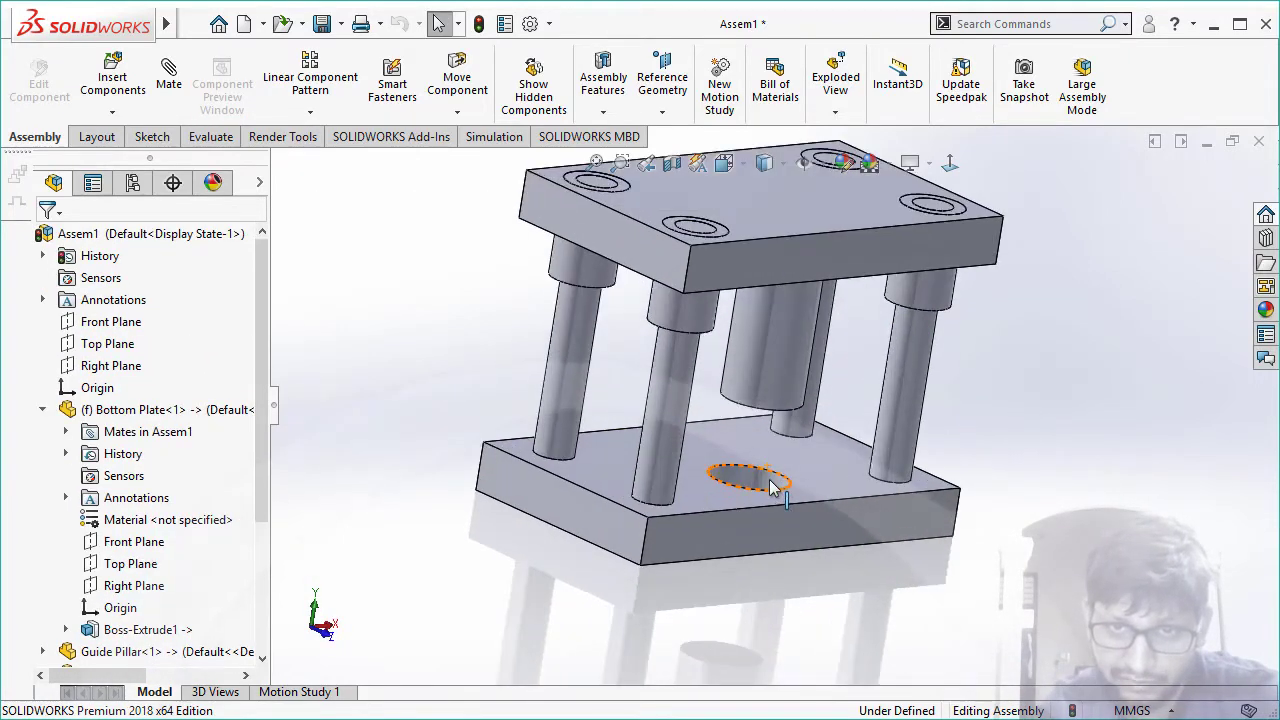
{"action": "middle_click_drag", "start_coordinate": [770, 488], "coordinate": [590, 437]}
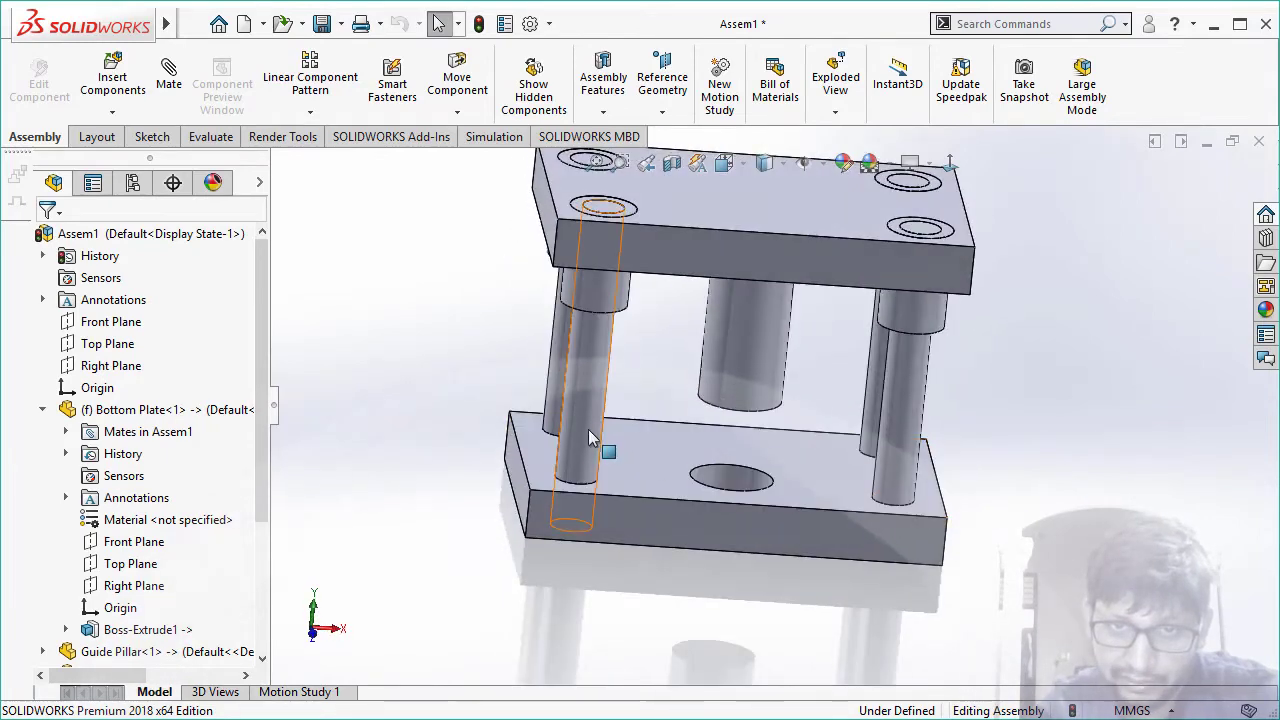
- Select the top plate and then the first guide bush in the graphics area
{"action": "left_click", "coordinate": [588, 432]}
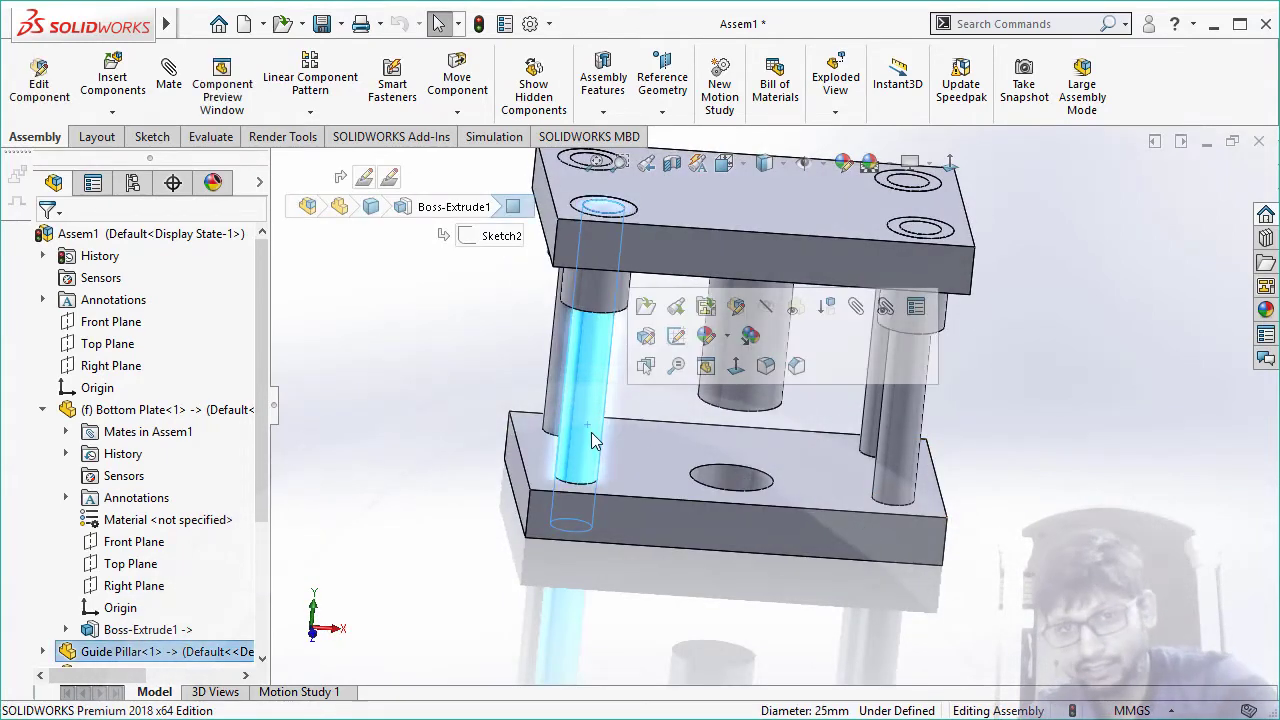
{"action": "middle_click_drag", "start_coordinate": [720, 540], "coordinate": [775, 302]}
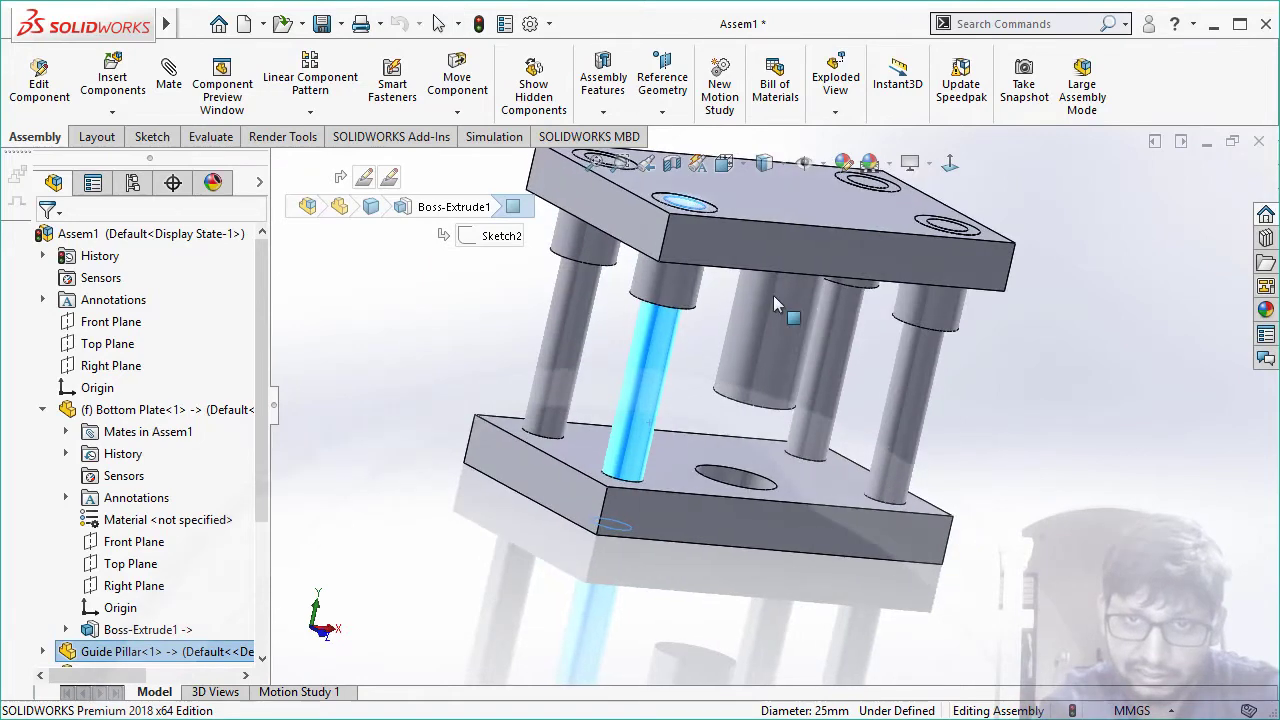
{"action": "left_click", "coordinate": [748, 250]}
{"action": "left_click", "coordinate": [686, 286]}
{"action": "scroll", "coordinate": [670, 330], "scroll_direction": "up", "scroll_amount": 2}
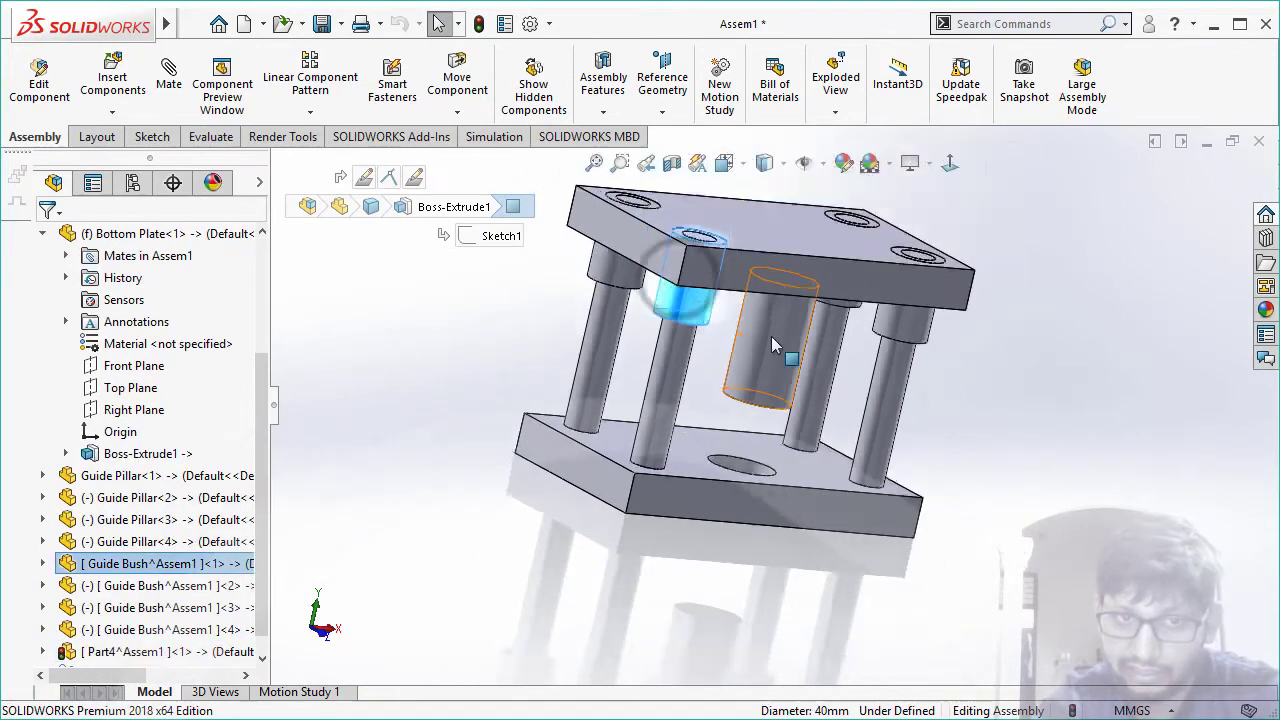
{"action": "scroll", "coordinate": [648, 375], "scroll_direction": "up", "scroll_amount": 2}
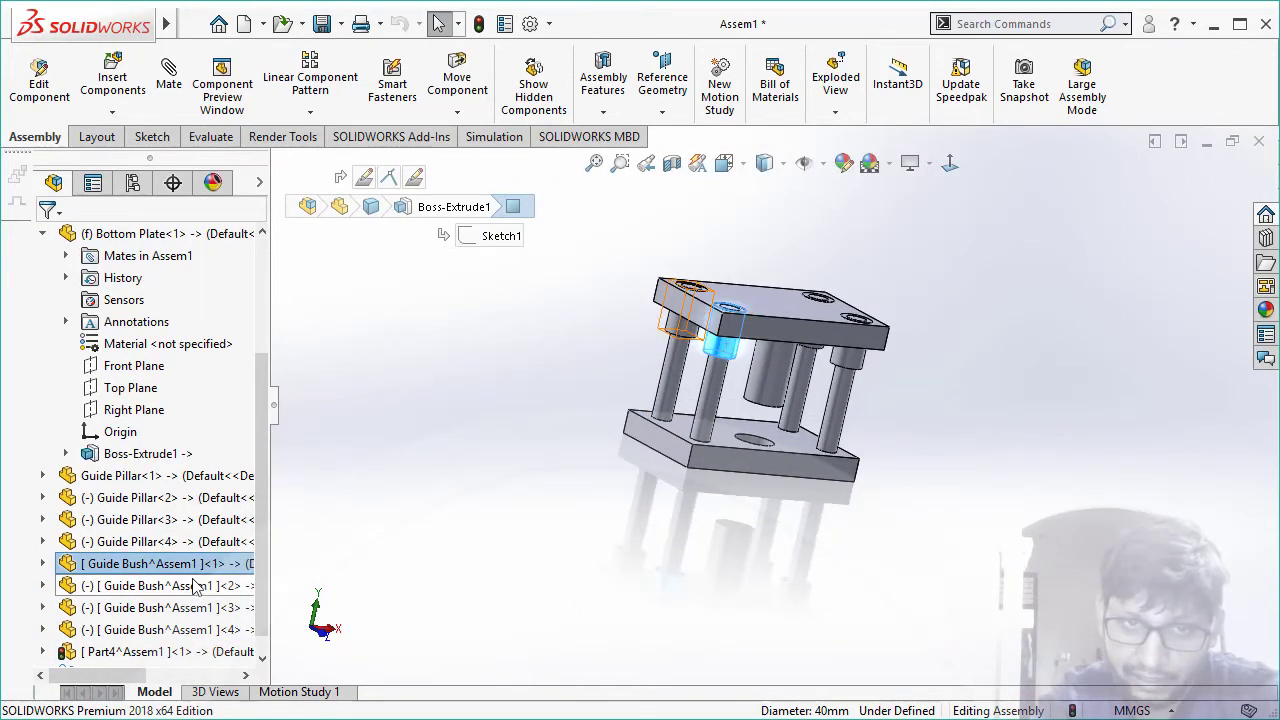
{"action": "scroll", "coordinate": [745, 362], "scroll_direction": "down", "scroll_amount": 3}
- Through View Mates on the first guide bush, delete InPlace2 and accept both confirmations
{"action": "left_click", "coordinate": [725, 350]}
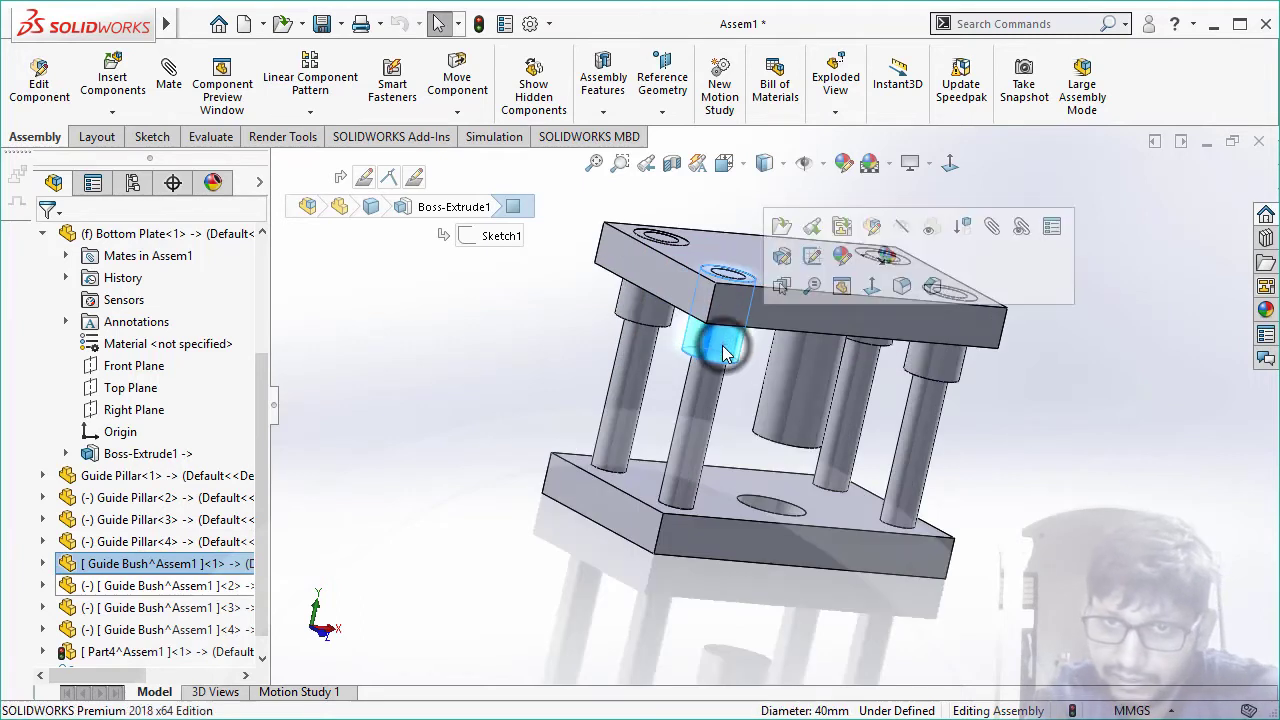
{"action": "left_click", "coordinate": [1021, 228]}
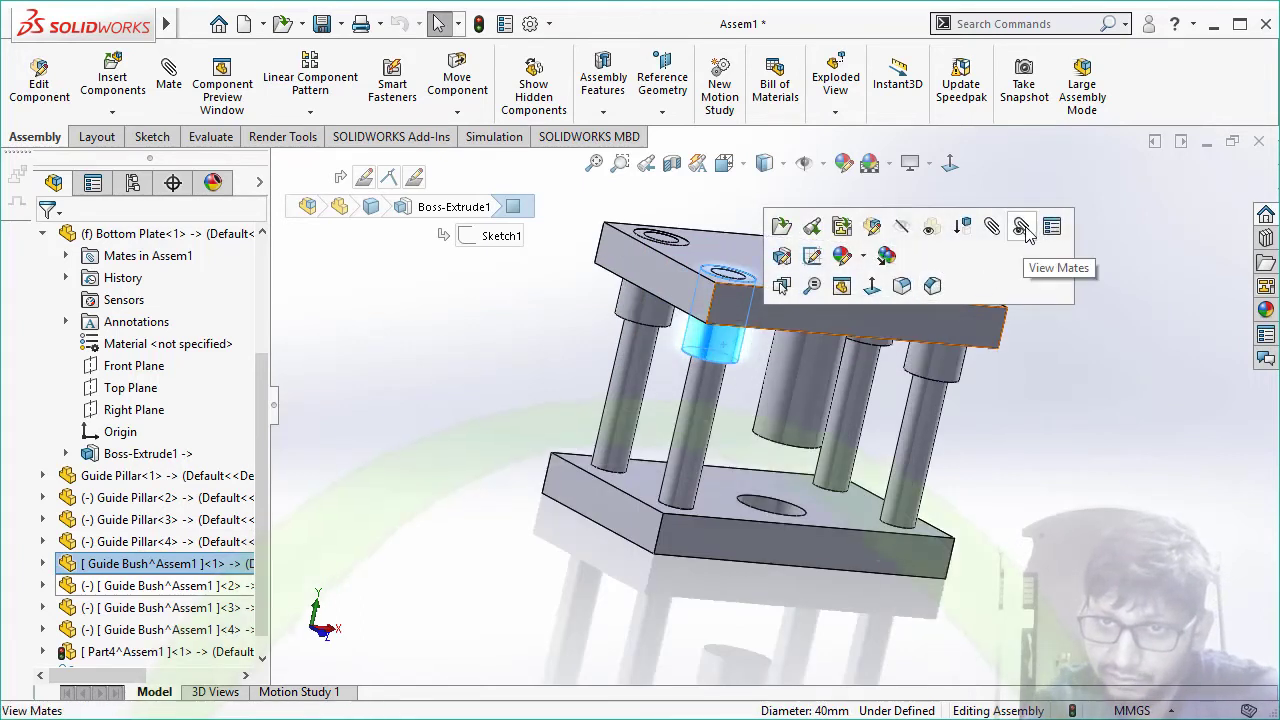
{"action": "left_click", "coordinate": [1021, 227]}
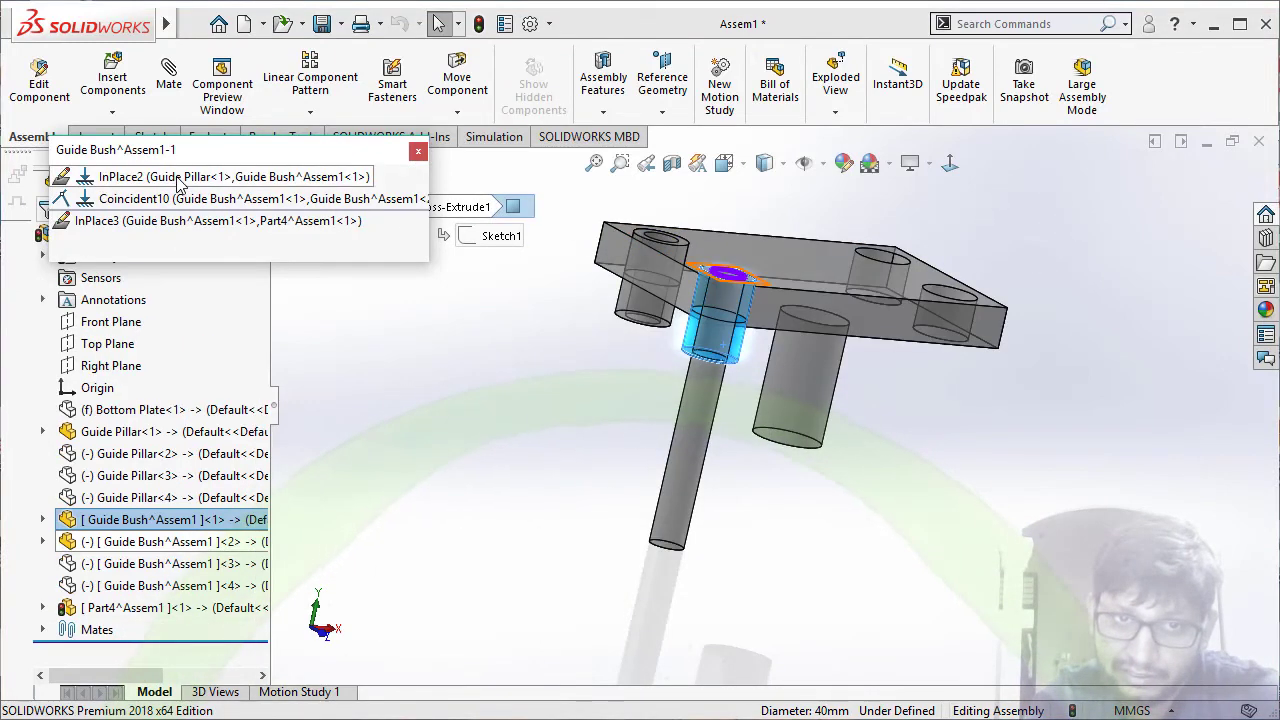
{"action": "left_click", "coordinate": [180, 178]}
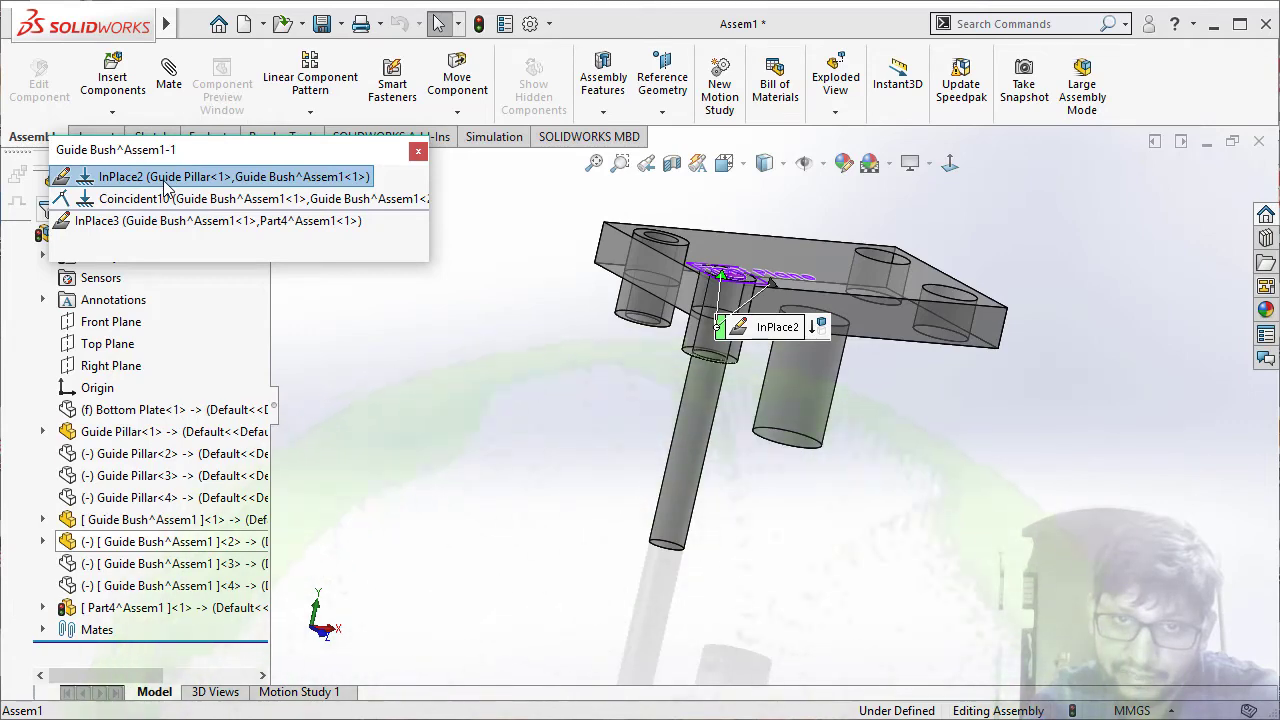
{"action": "right_click", "coordinate": [165, 185]}
{"action": "left_click", "coordinate": [214, 245]}
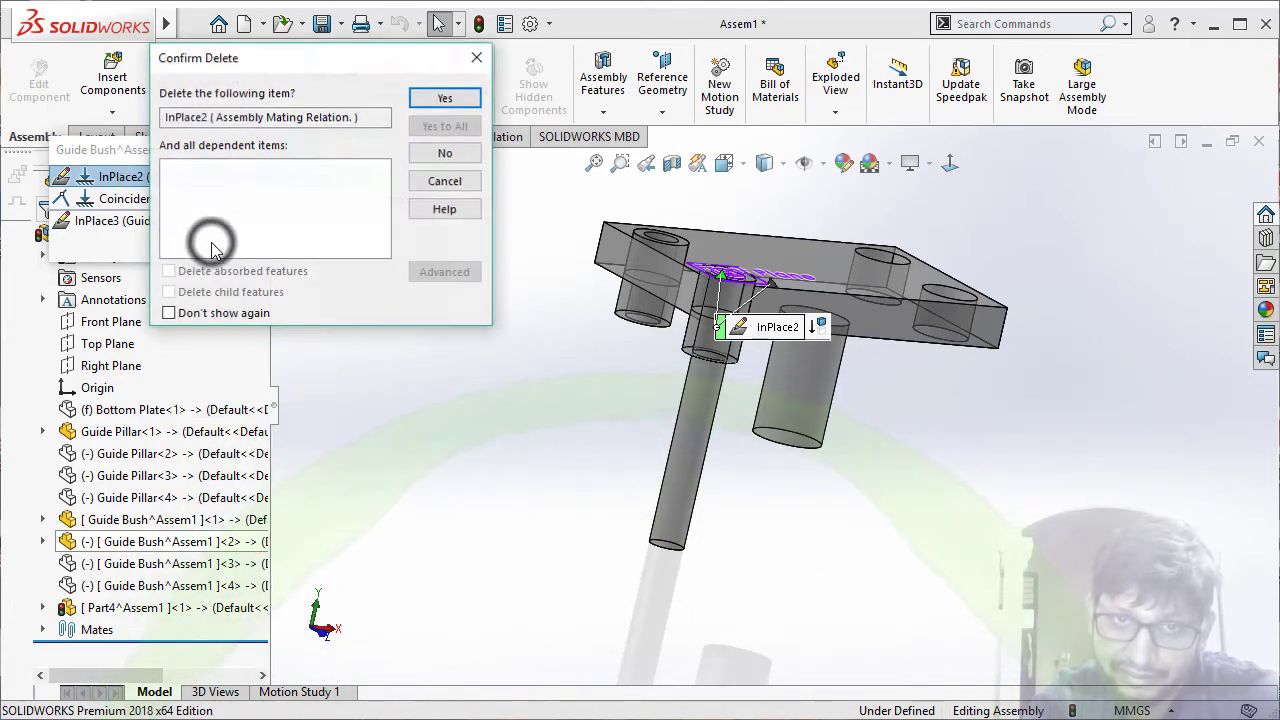
{"action": "left_click", "coordinate": [446, 98]}
{"action": "left_click", "coordinate": [648, 498]}
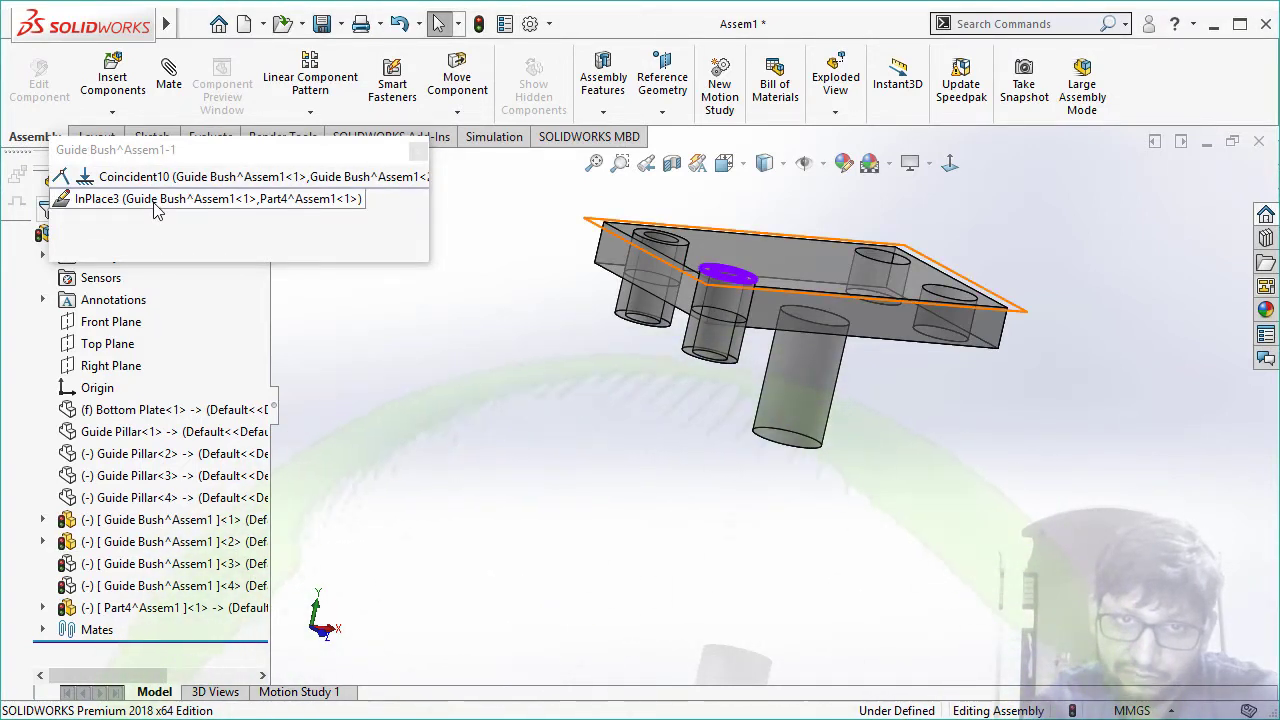
{"action": "left_click", "coordinate": [419, 152]}
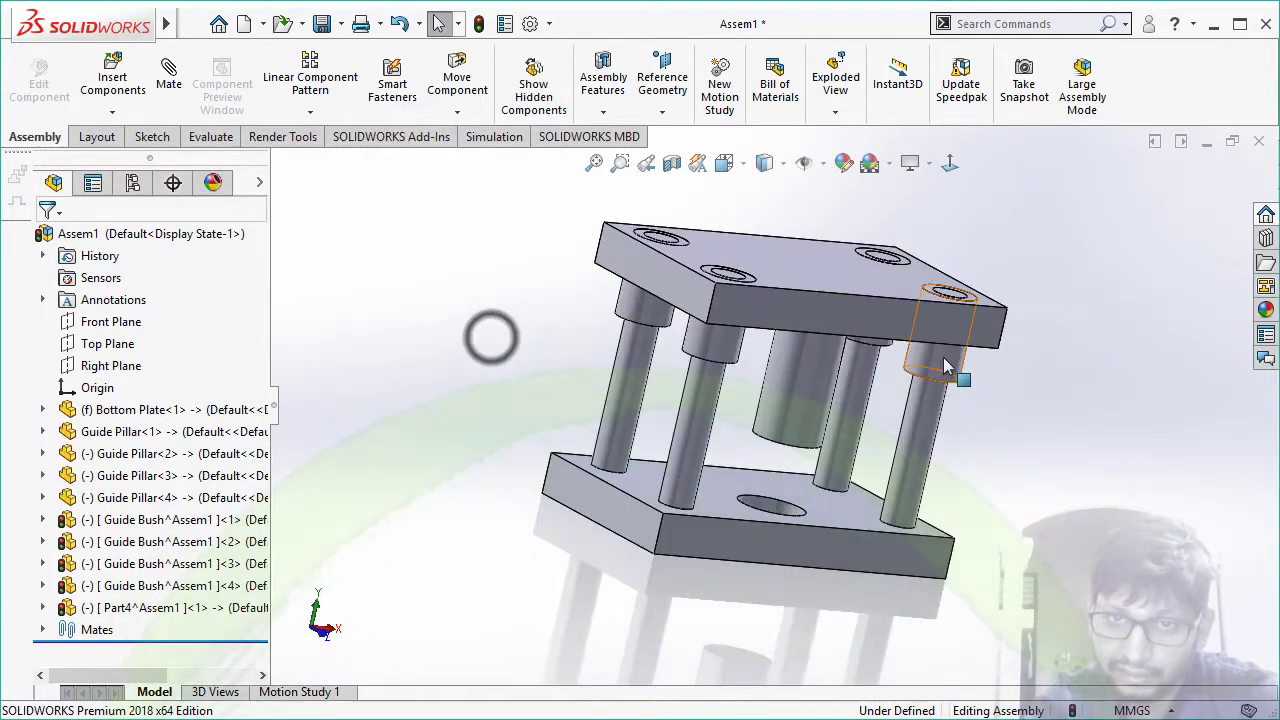
- Mate the first guide bush's bore concentric with Guide Pillar<1>
{"action": "middle_click_drag", "start_coordinate": [1040, 322], "coordinate": [751, 321]}
{"action": "mouse_move", "coordinate": [746, 331]}
{"action": "left_mouse_down"}
{"action": "mouse_move", "coordinate": [660, 400]}
{"action": "mouse_move", "coordinate": [852, 396]}
{"action": "left_mouse_up"}
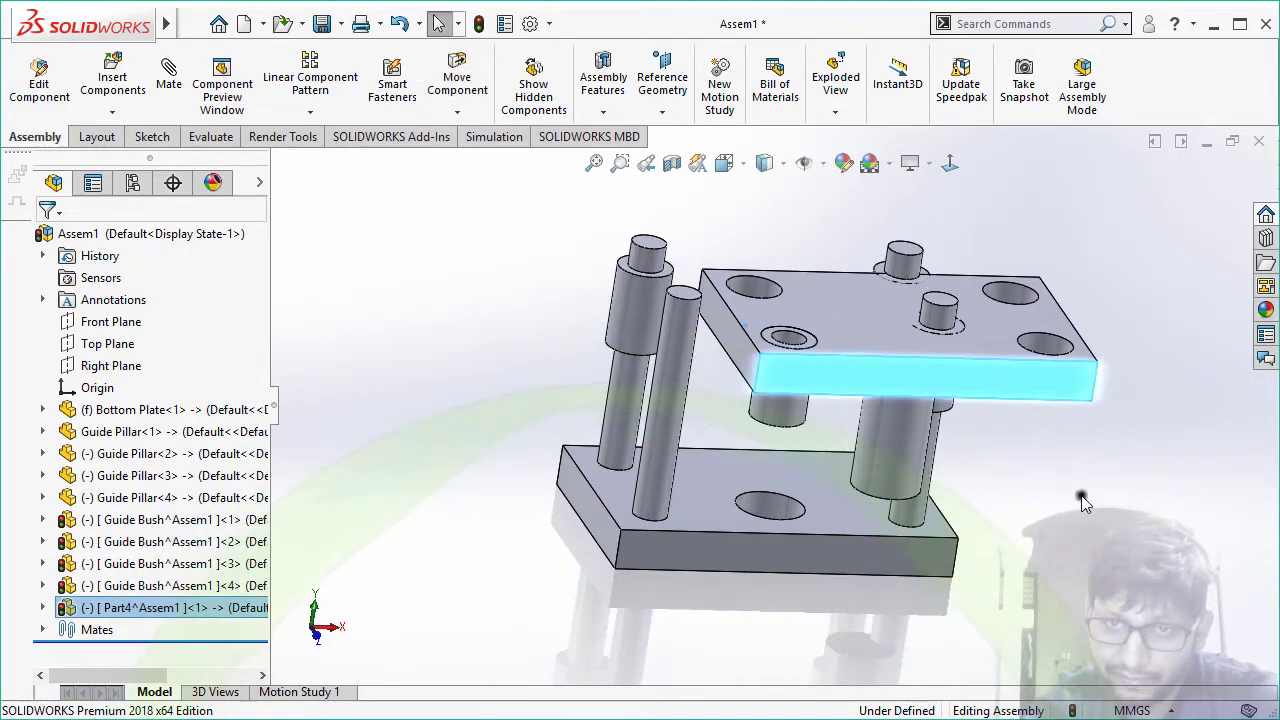
{"action": "scroll", "coordinate": [860, 385], "scroll_direction": "up", "scroll_amount": 3}
{"action": "scroll", "coordinate": [864, 375], "scroll_direction": "up", "scroll_amount": 3}
{"action": "left_click", "coordinate": [864, 372]}
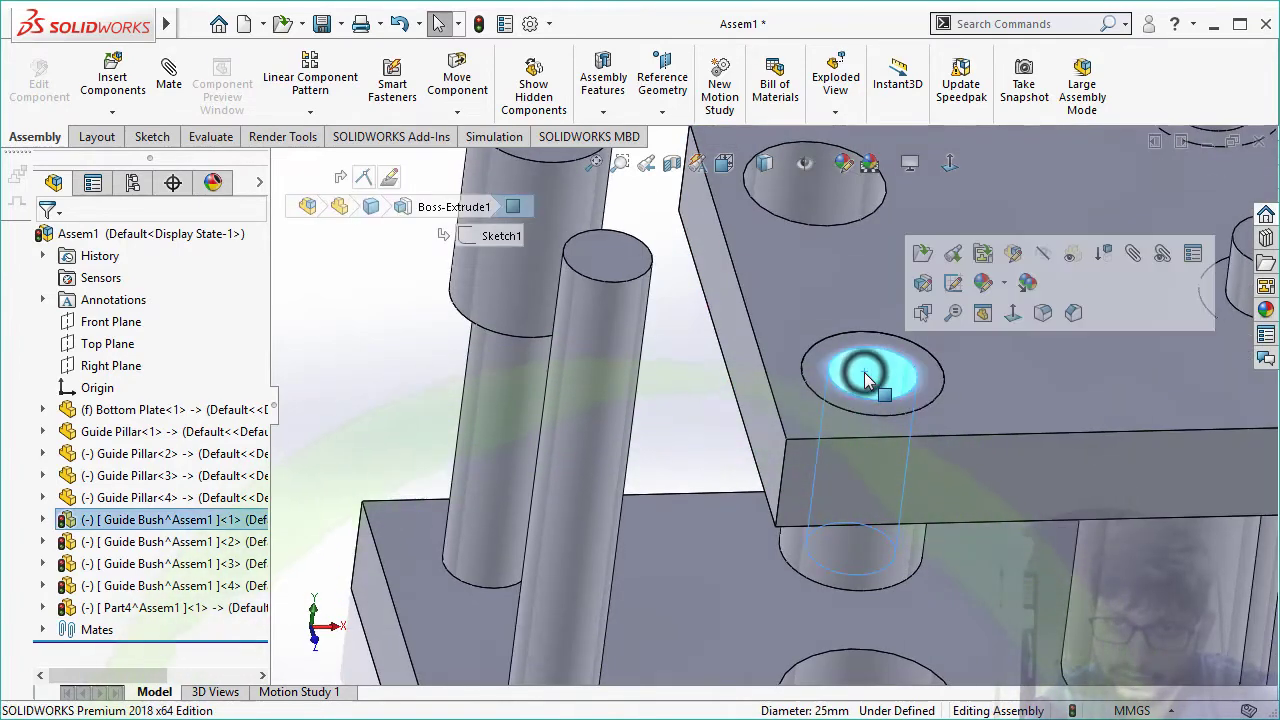
{"action": "left_click", "coordinate": [1132, 255]}
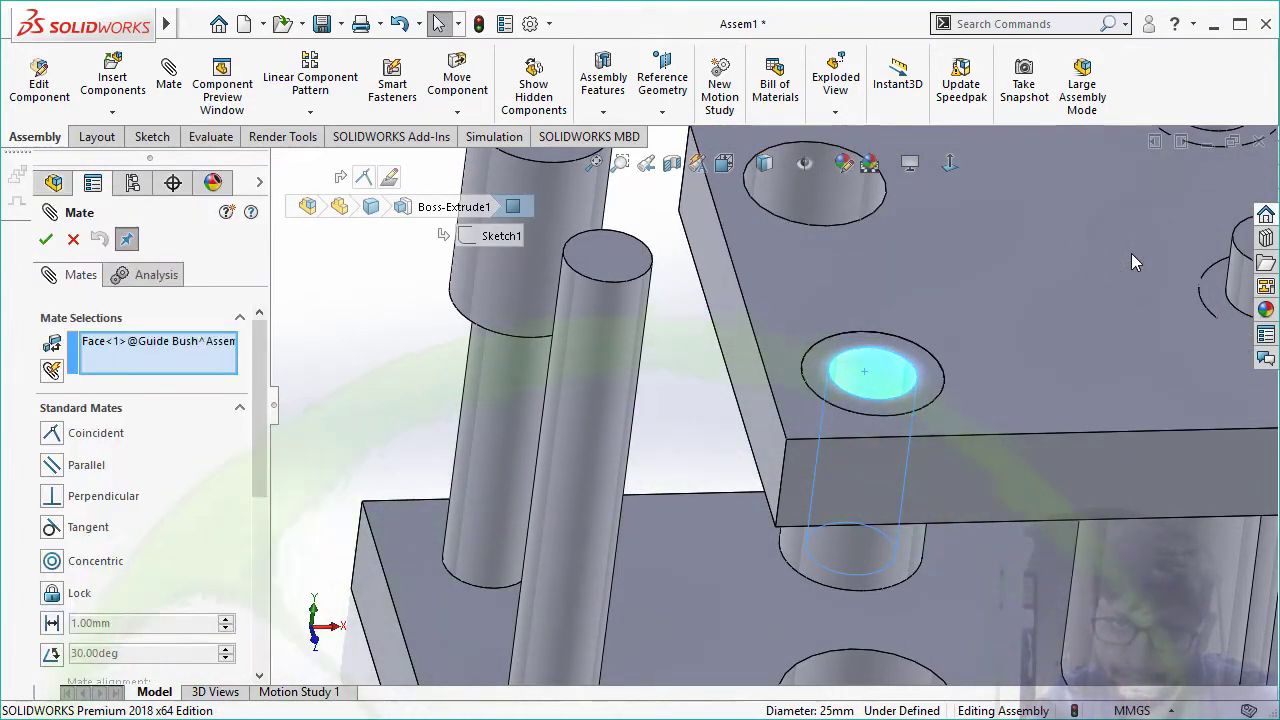
{"action": "left_click", "coordinate": [602, 406]}
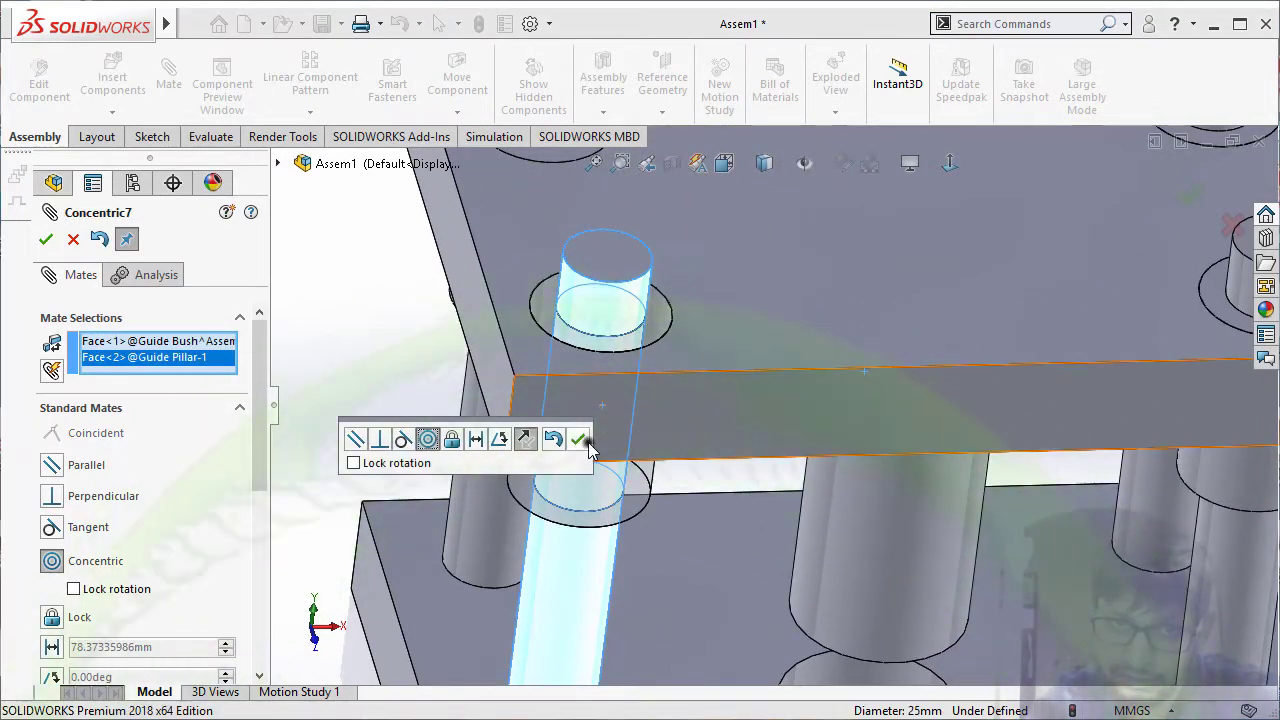
{"action": "left_click", "coordinate": [580, 440]}
{"action": "left_click", "coordinate": [45, 243]}
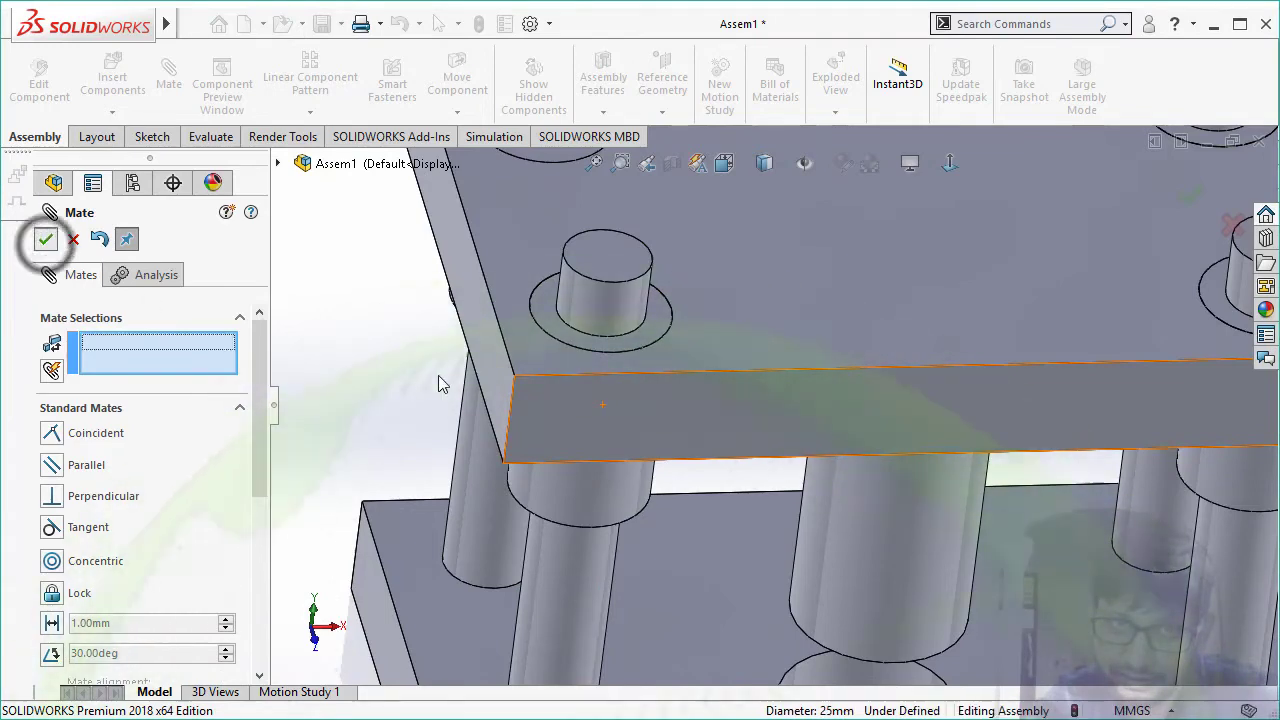
{"action": "key", "text": "f"}
- Mate a top-plate hole concentric with the guide bush, creating Concentric8
{"action": "left_click", "coordinate": [817, 361]}
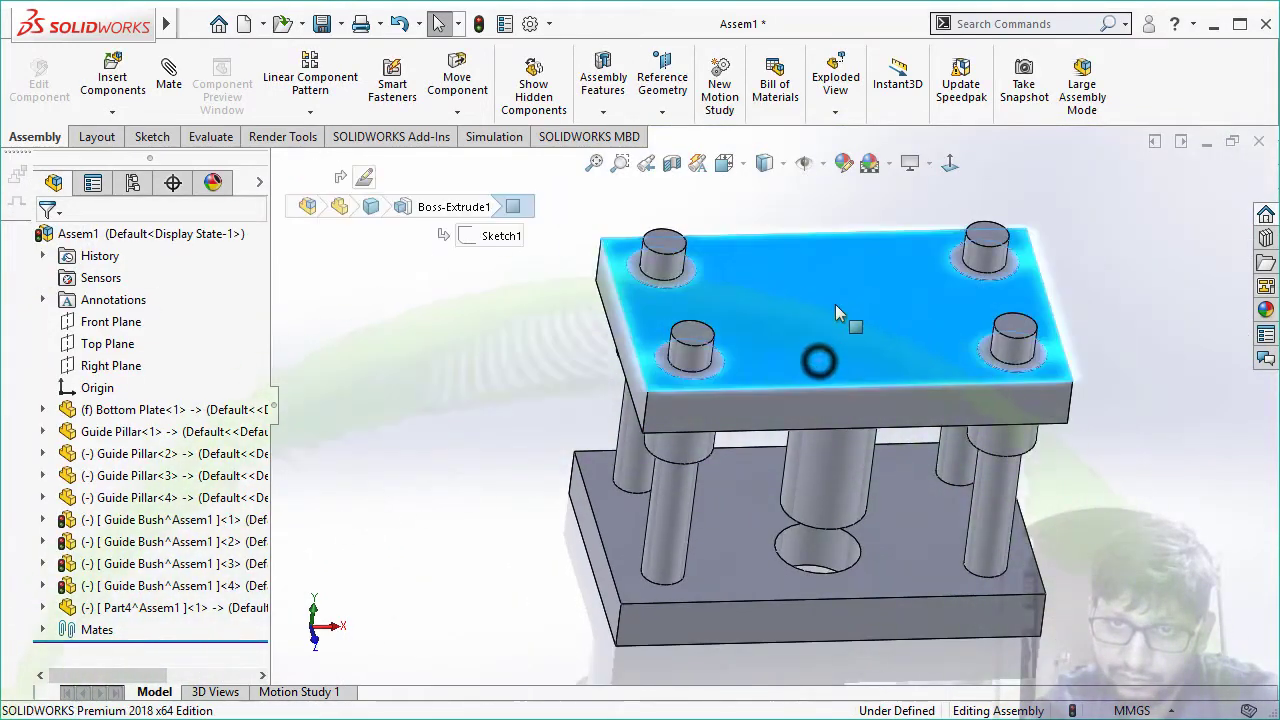
{"action": "left_click_drag", "start_coordinate": [835, 304], "coordinate": [810, 357]}
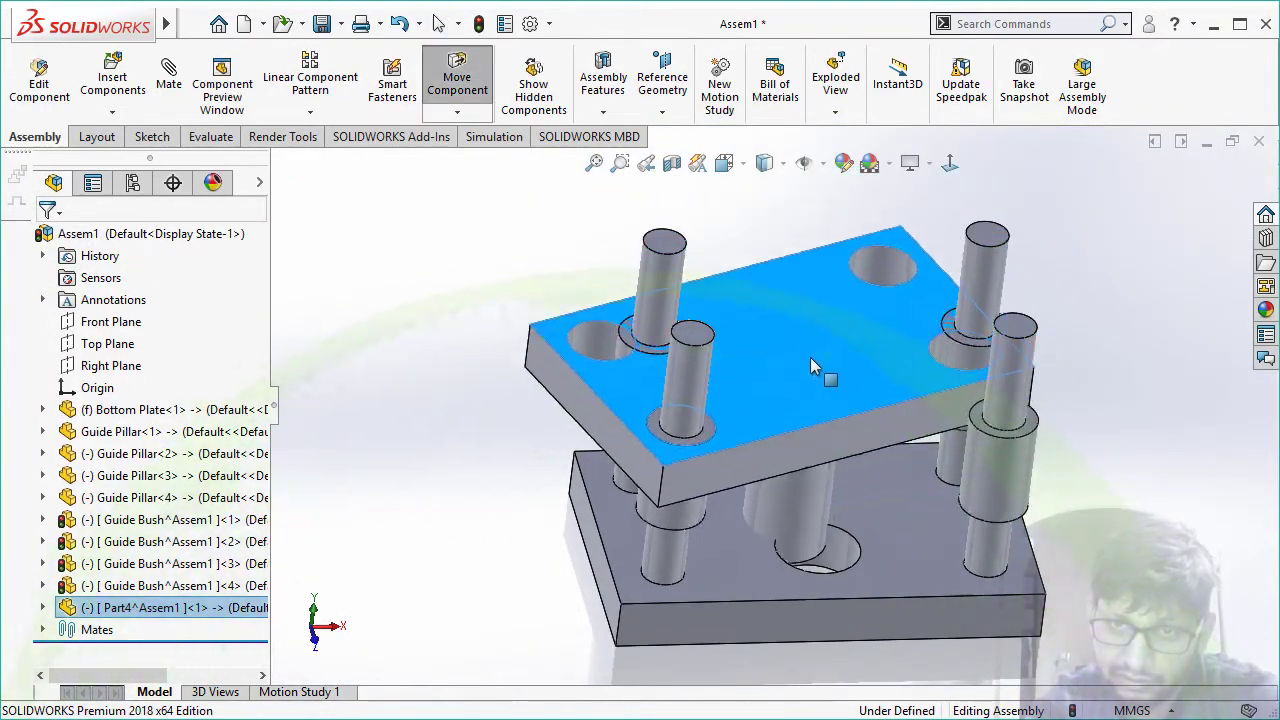
{"action": "left_click", "coordinate": [1187, 444]}
{"action": "scroll", "coordinate": [991, 381], "scroll_direction": "down", "scroll_amount": 5}
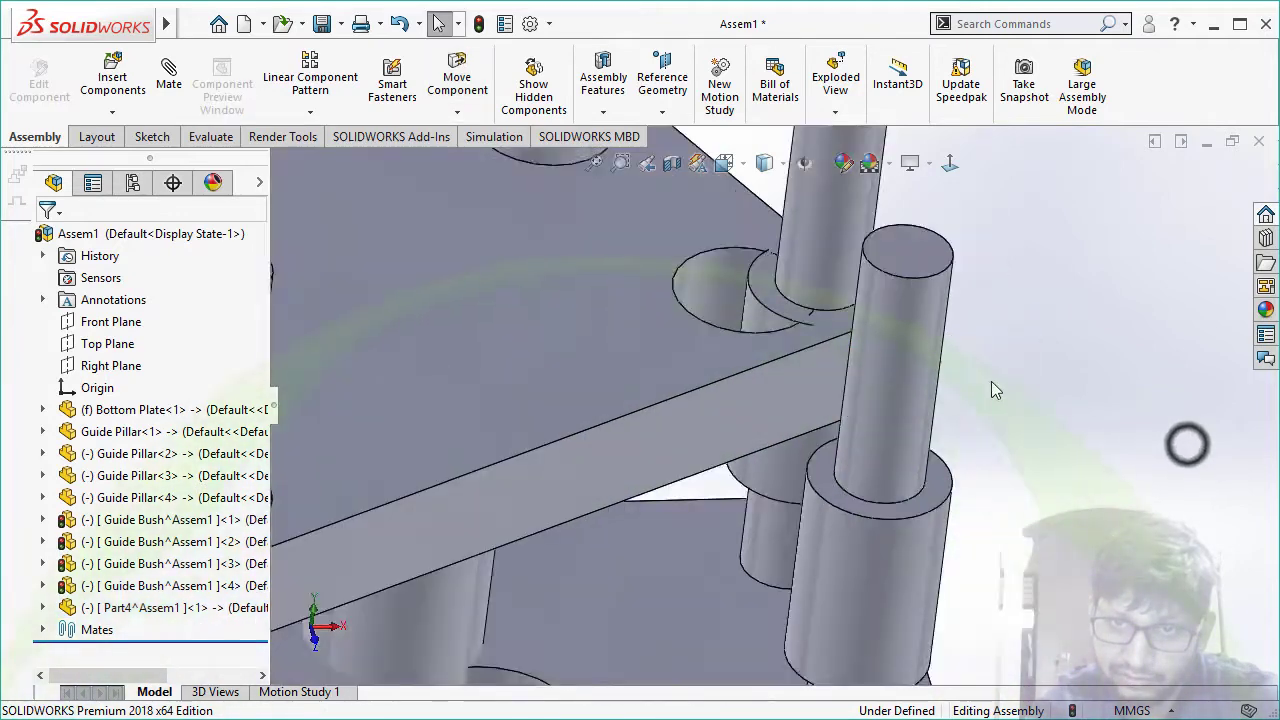
{"action": "scroll", "coordinate": [993, 390], "scroll_direction": "down", "scroll_amount": 2}
{"action": "left_click", "coordinate": [636, 268]}
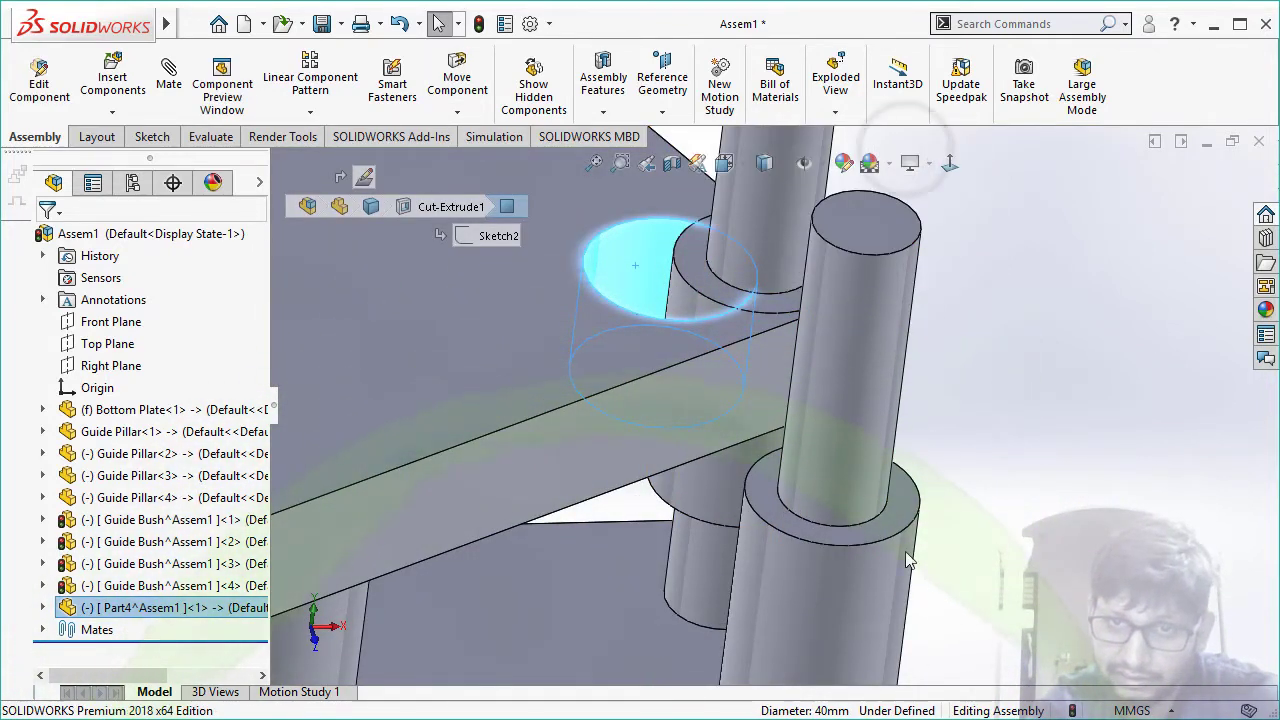
{"action": "key", "text": "m"}
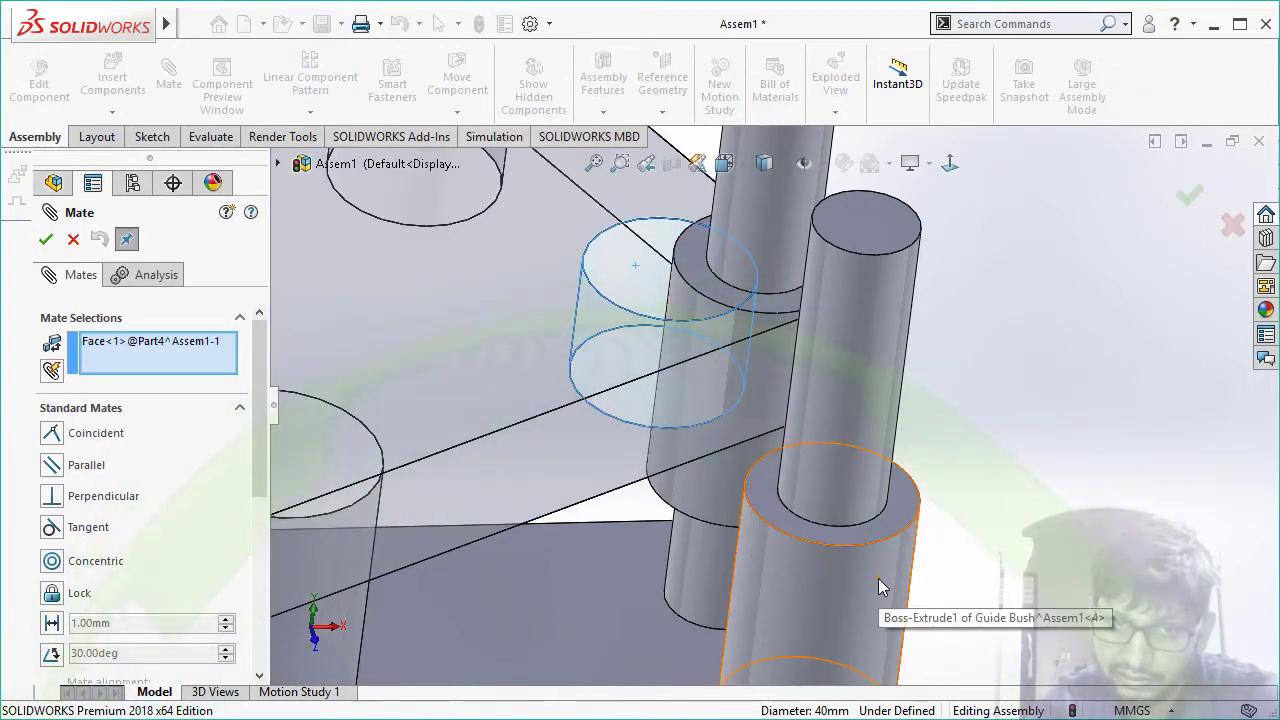
{"action": "left_click", "coordinate": [878, 578]}
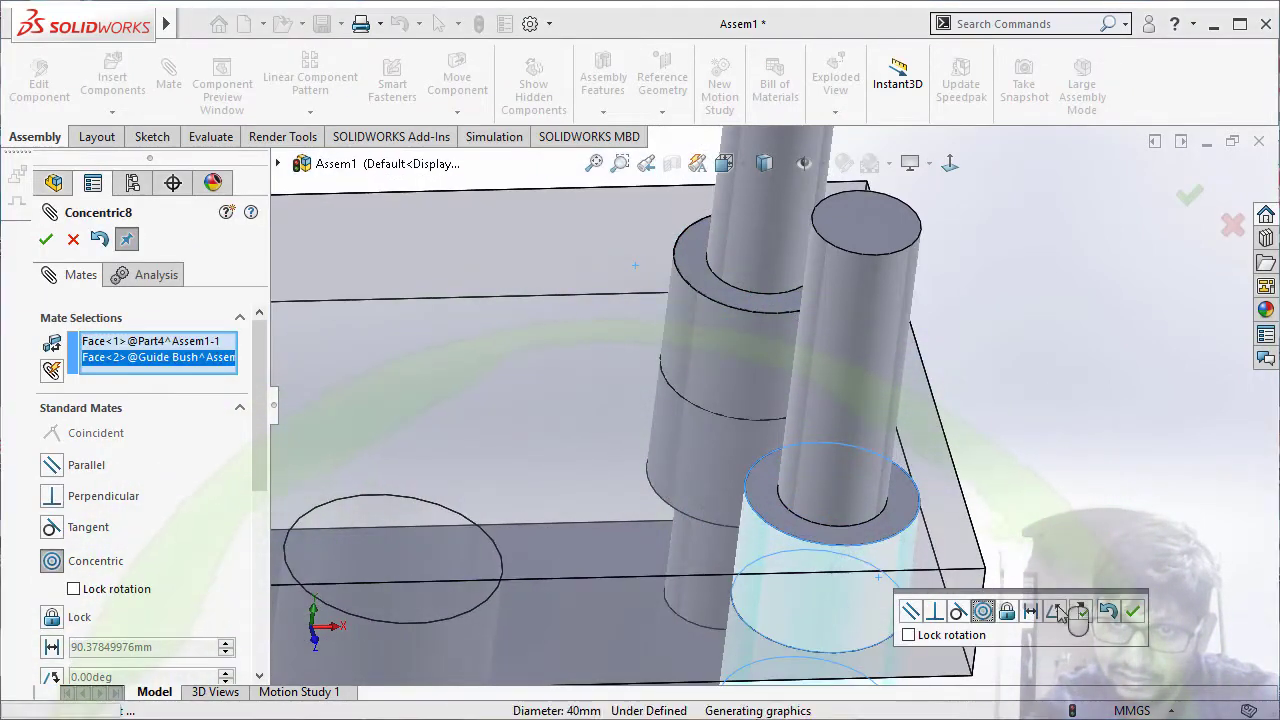
{"action": "left_click", "coordinate": [1108, 612]}
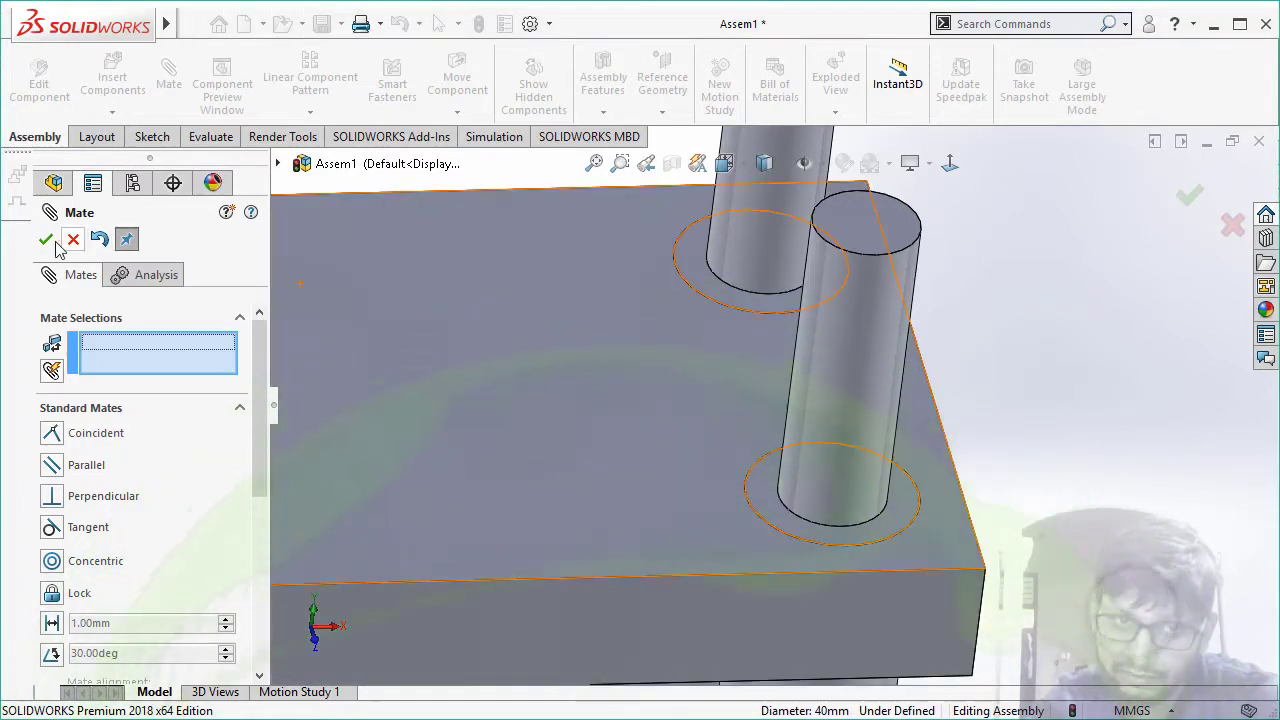
{"action": "key", "text": "Return"}
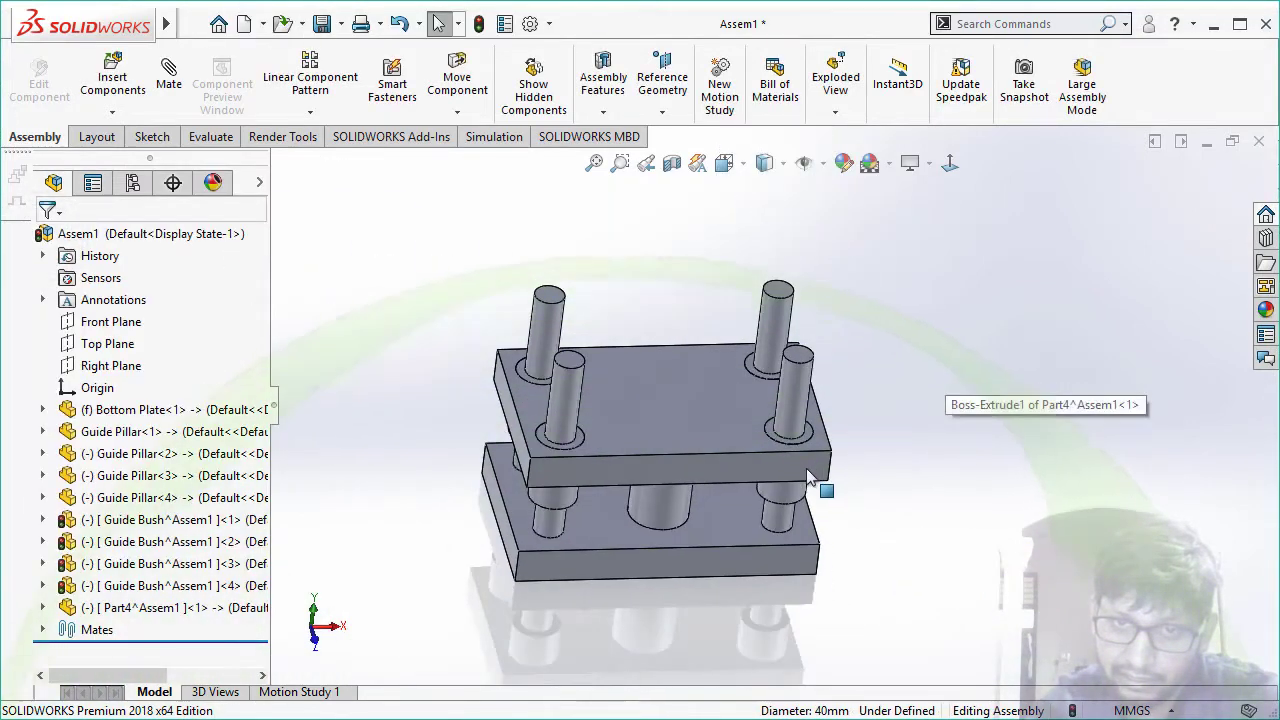
{"action": "mouse_move", "coordinate": [823, 486]}
{"action": "middle_mouse_down"}
{"action": "mouse_move", "coordinate": [795, 423]}
{"action": "mouse_move", "coordinate": [690, 407]}
{"action": "middle_mouse_up"}
{"action": "left_click", "coordinate": [689, 412]}
{"action": "mouse_move", "coordinate": [689, 412]}
{"action": "left_mouse_down"}
{"action": "mouse_move", "coordinate": [672, 535]}
{"action": "mouse_move", "coordinate": [708, 515]}
{"action": "mouse_move", "coordinate": [754, 333]}
{"action": "left_mouse_up"}
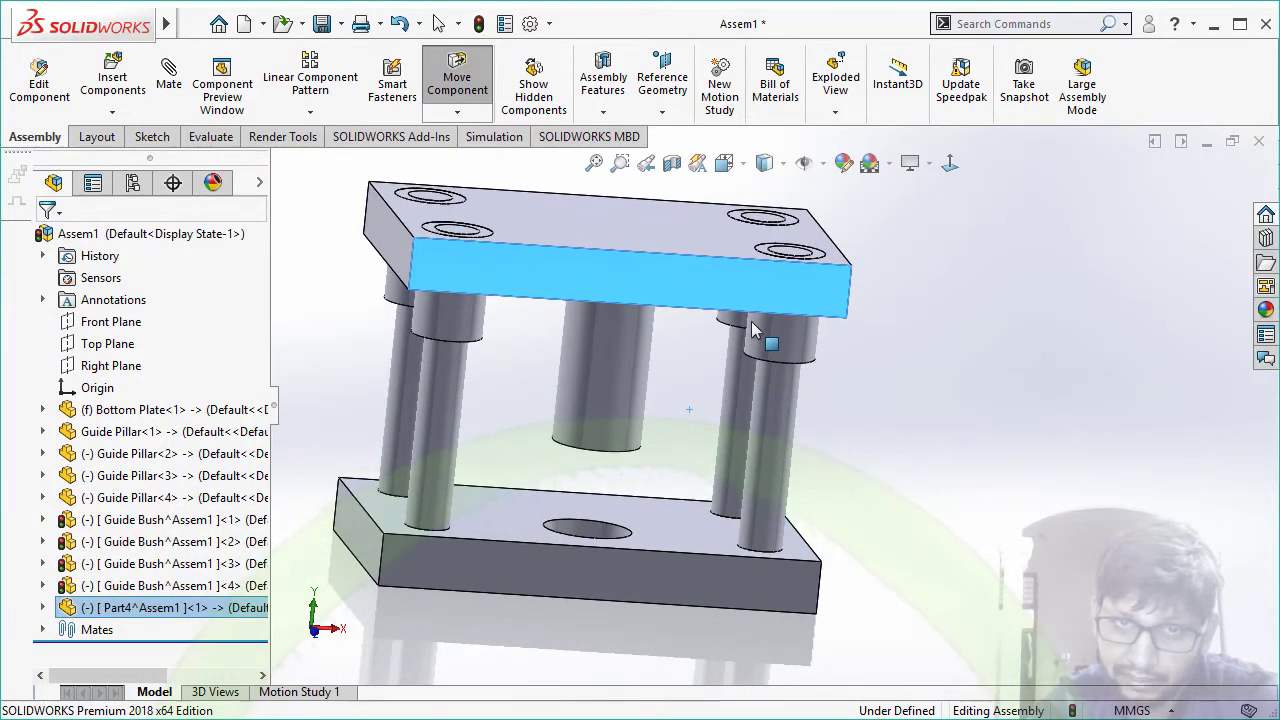
{"action": "left_click", "coordinate": [457, 78]}
{"action": "scroll", "coordinate": [420, 200], "scroll_direction": "down", "scroll_amount": 3}
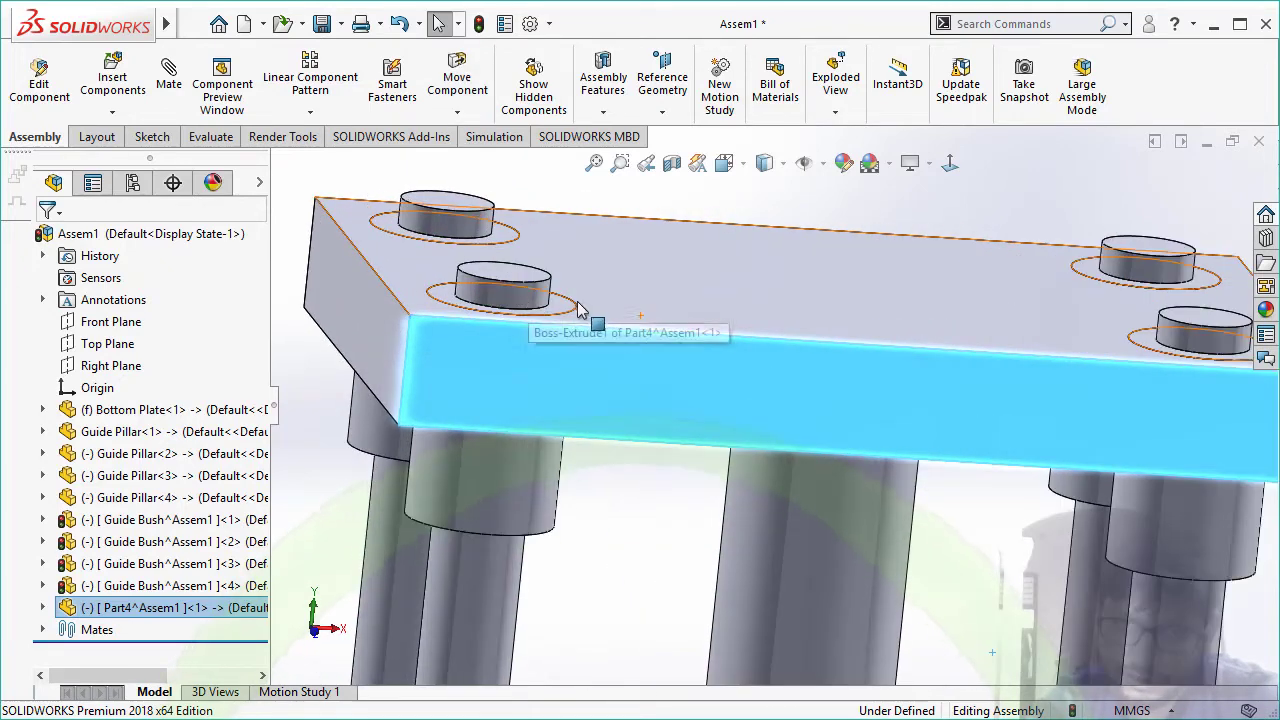
{"action": "scroll", "coordinate": [578, 310], "scroll_direction": "up", "scroll_amount": 5}
{"action": "scroll", "coordinate": [731, 459], "scroll_direction": "up", "scroll_amount": 2}
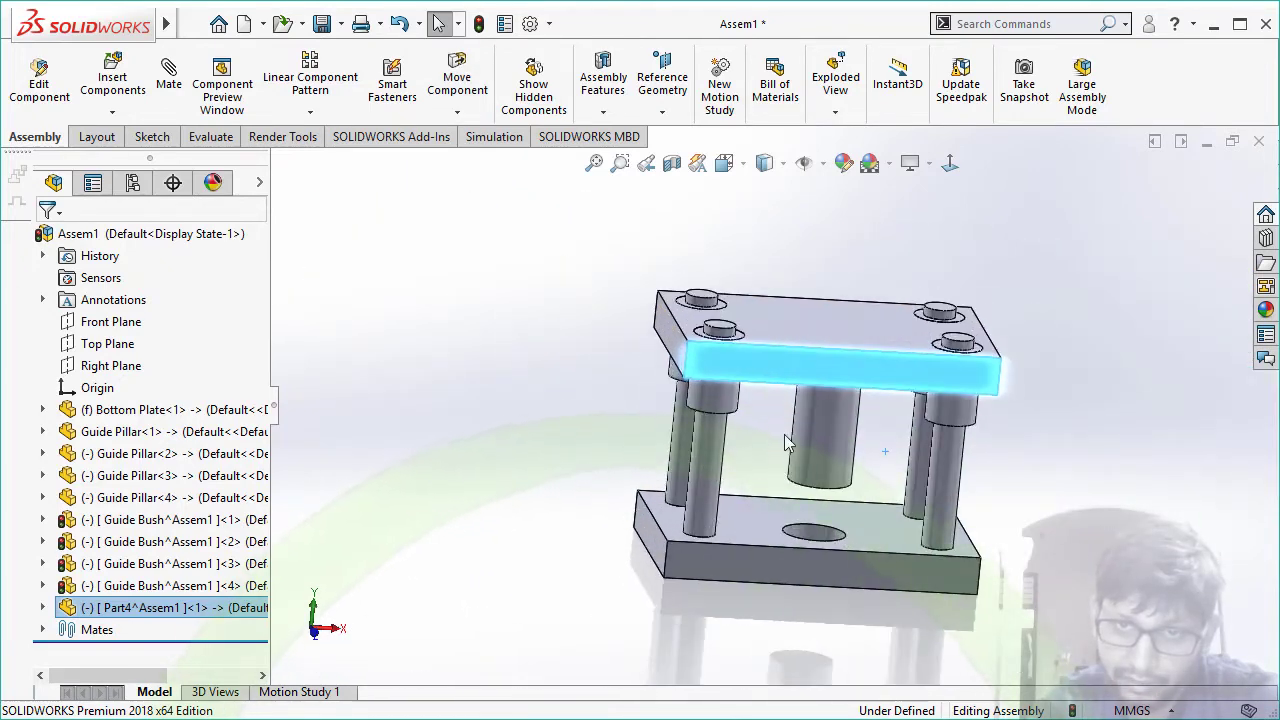
{"action": "scroll", "coordinate": [787, 443], "scroll_direction": "down", "scroll_amount": 2}
{"action": "scroll", "coordinate": [775, 400], "scroll_direction": "down", "scroll_amount": 2}
{"action": "left_click_drag", "start_coordinate": [815, 400], "coordinate": [818, 390]}
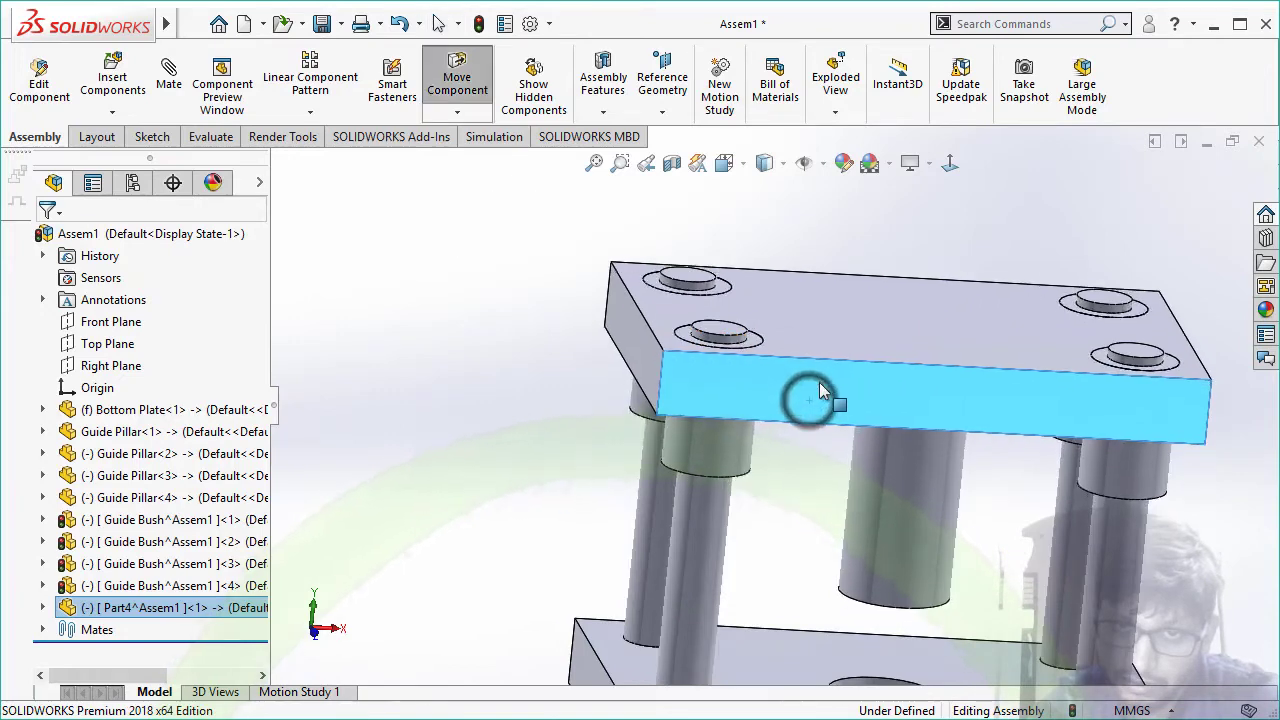
{"action": "left_click", "coordinate": [717, 332]}
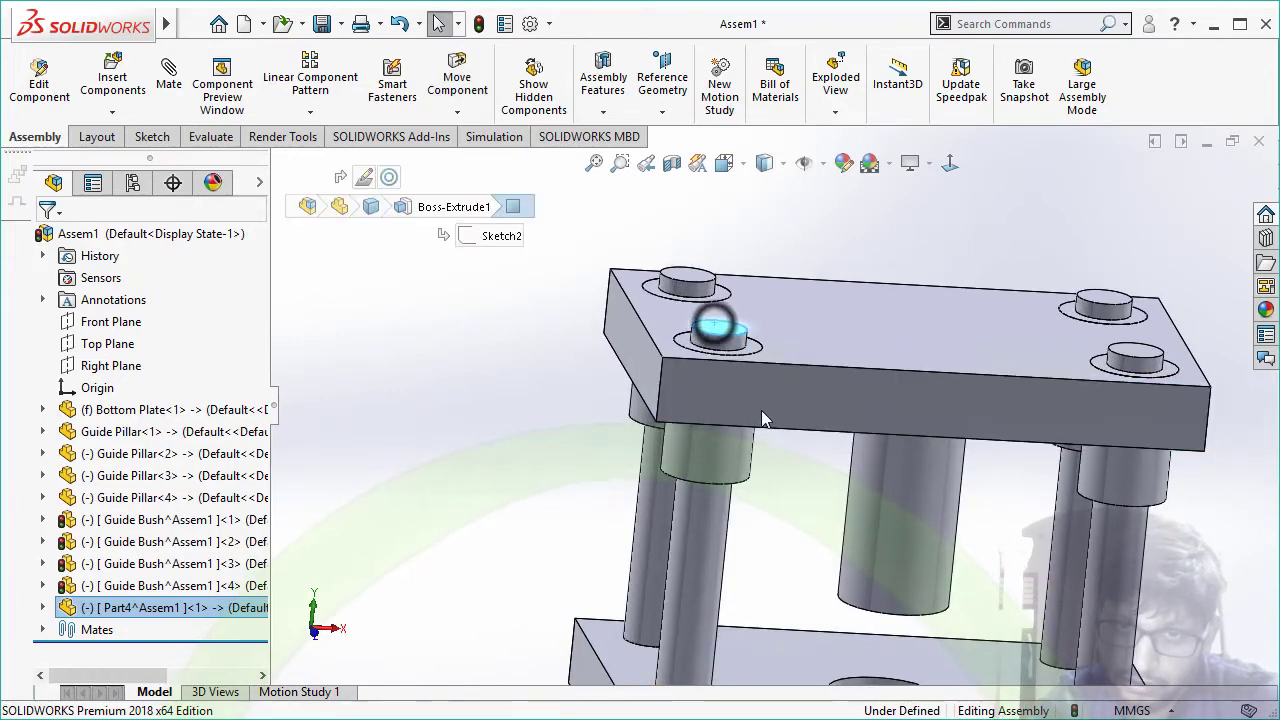
{"action": "scroll", "coordinate": [761, 410], "scroll_direction": "up", "scroll_amount": 3}
{"action": "middle_click_drag", "start_coordinate": [779, 440], "coordinate": [777, 571]}
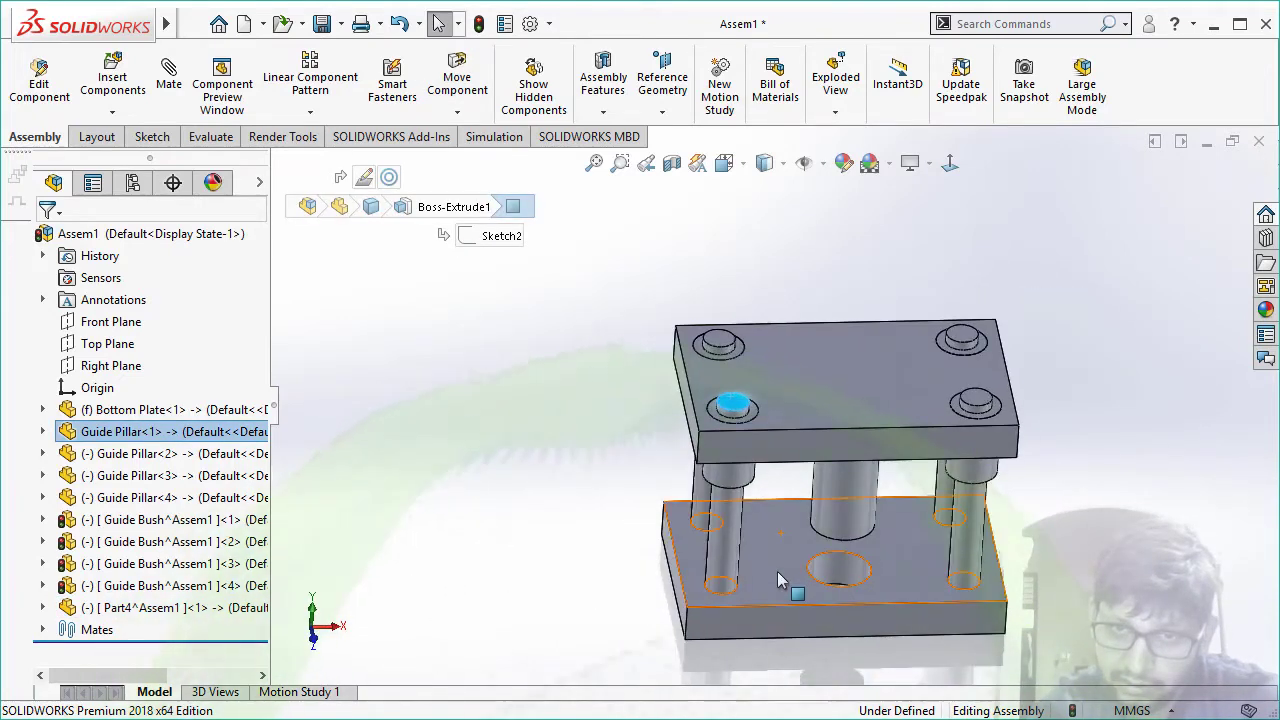
{"action": "left_click", "coordinate": [777, 571], "text": "ctrl"}
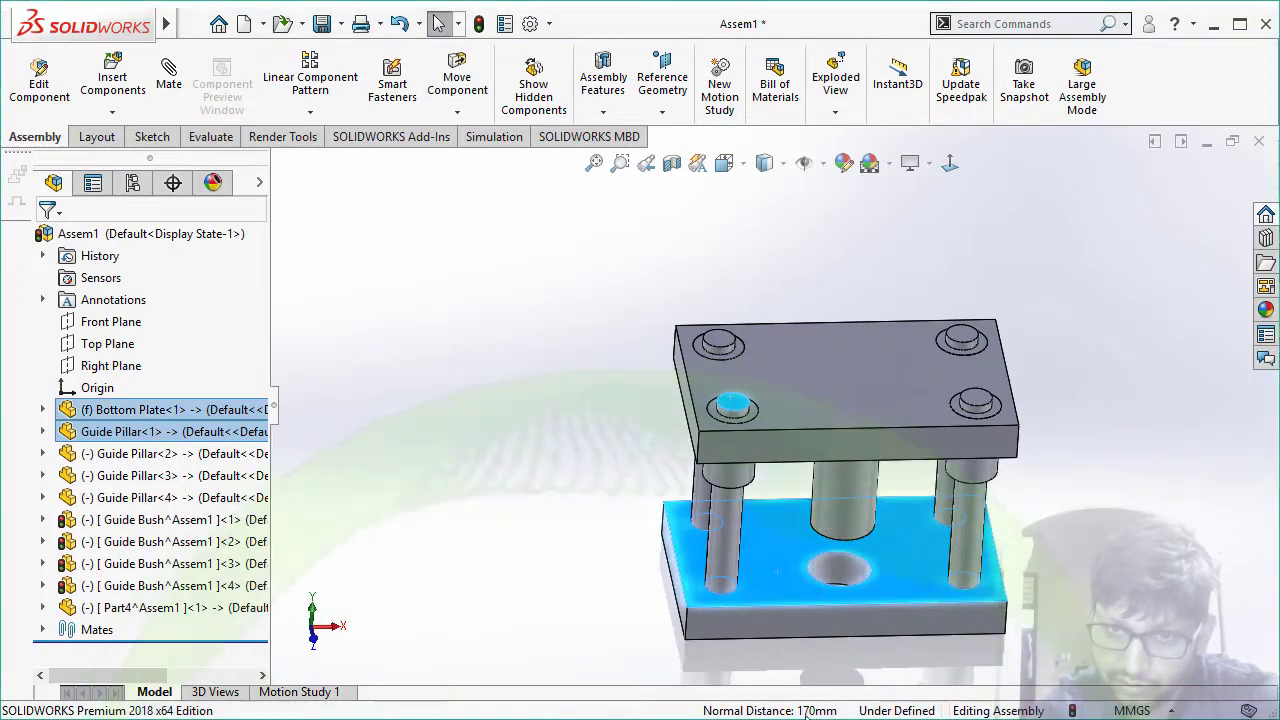
{"action": "left_click", "coordinate": [810, 397]}
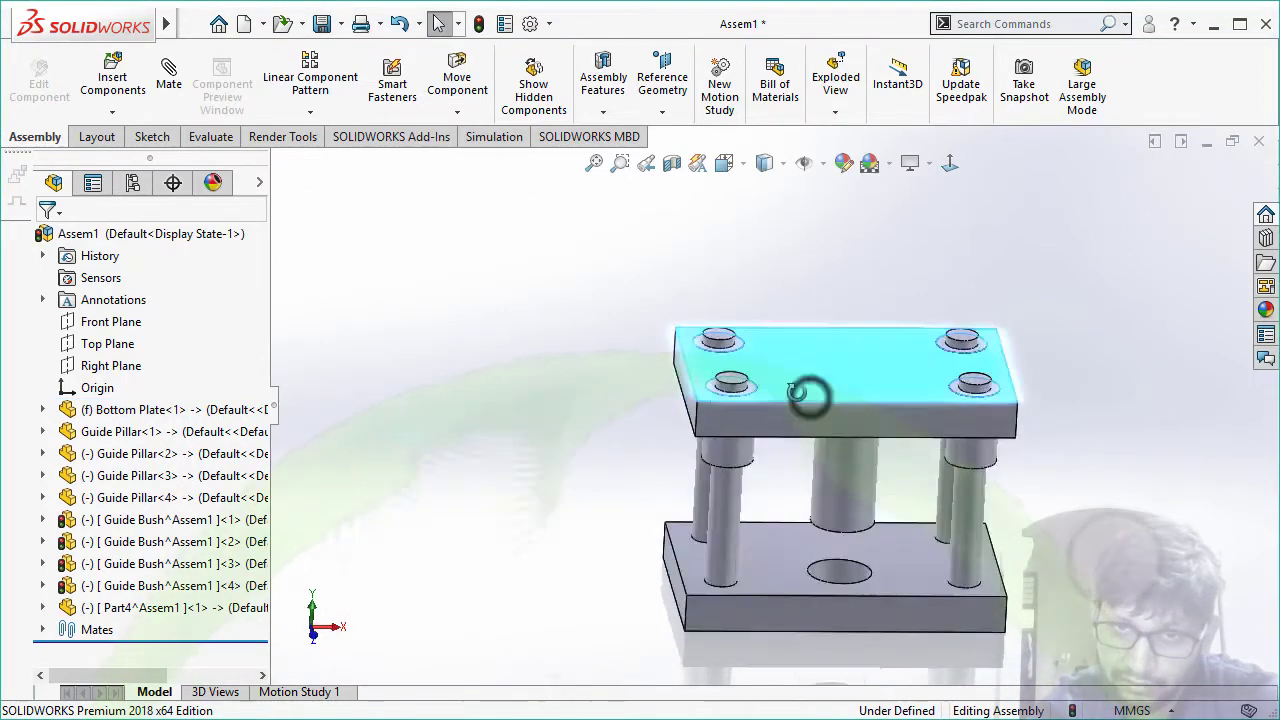
{"action": "middle_click_drag", "start_coordinate": [810, 397], "coordinate": [773, 449]}
{"action": "scroll", "coordinate": [773, 449], "scroll_direction": "down", "scroll_amount": 3}
{"action": "scroll", "coordinate": [773, 449], "scroll_direction": "down", "scroll_amount": 2}
{"action": "left_click", "coordinate": [772, 435], "text": "ctrl"}
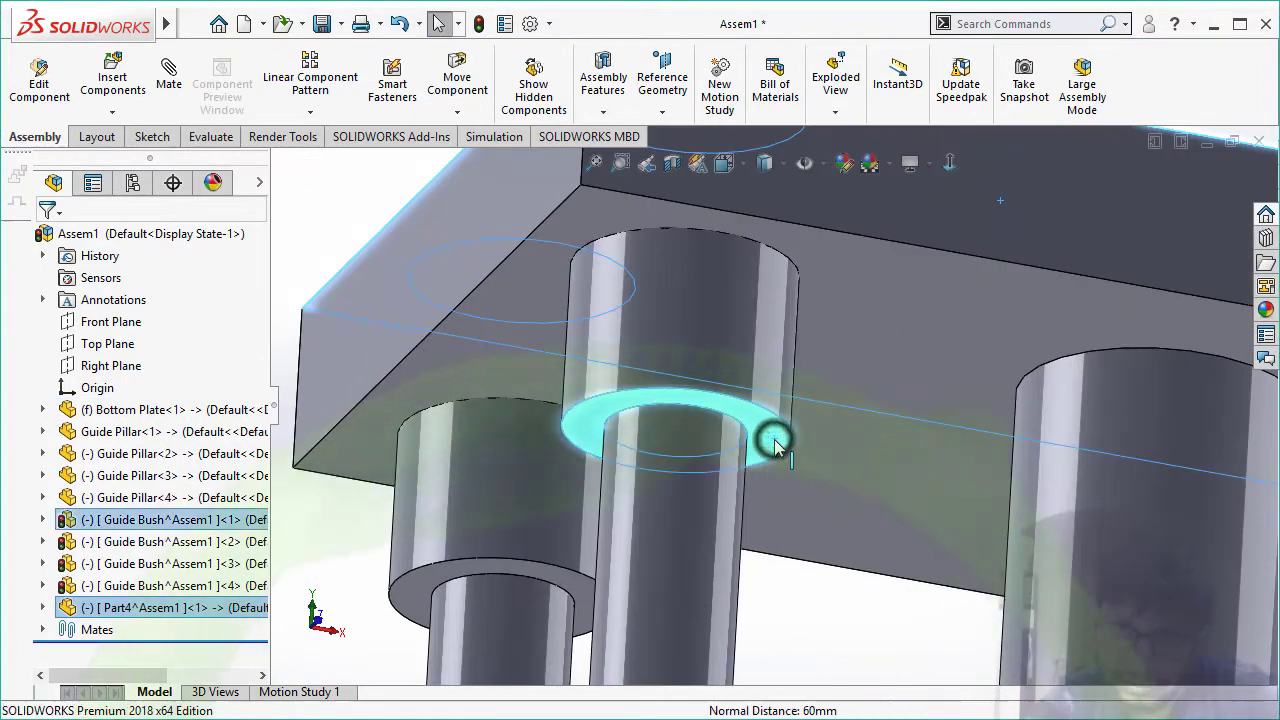
{"action": "scroll", "coordinate": [837, 543], "scroll_direction": "up", "scroll_amount": 2}
{"action": "scroll", "coordinate": [837, 543], "scroll_direction": "up", "scroll_amount": 2}
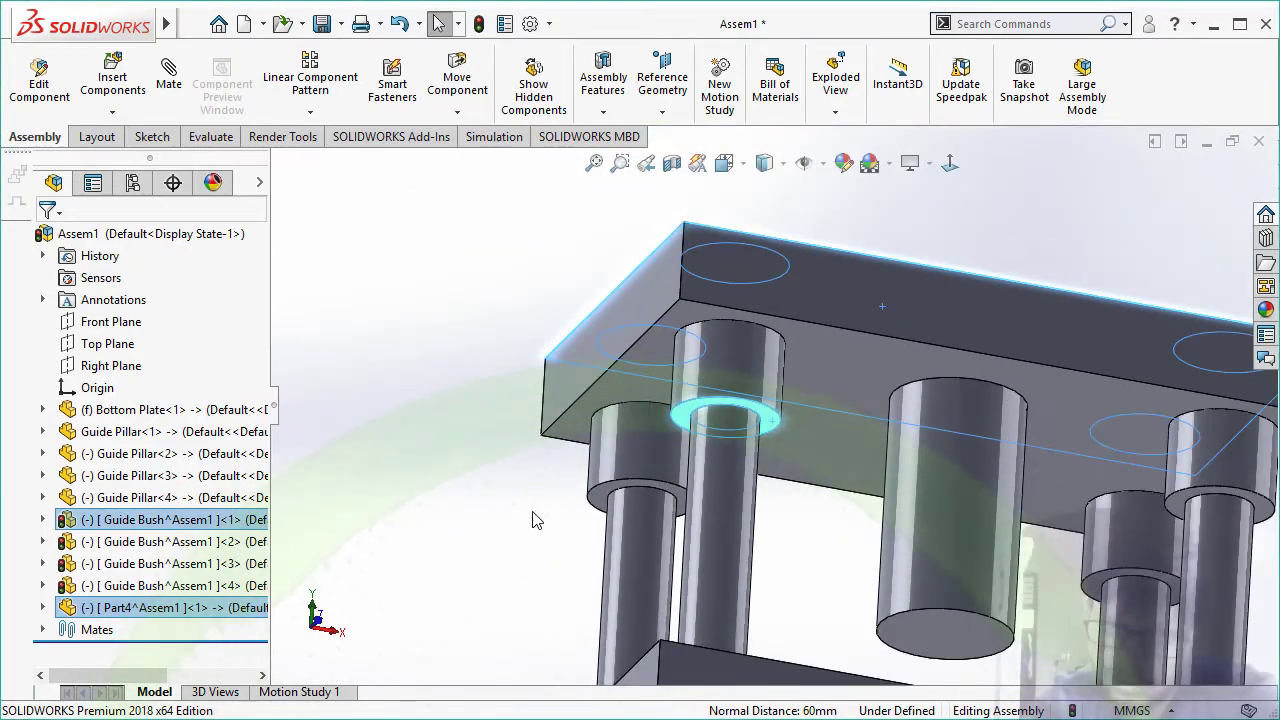
{"action": "left_click", "coordinate": [488, 484]}
{"action": "scroll", "coordinate": [780, 478], "scroll_direction": "up", "scroll_amount": 3}
{"action": "left_click", "coordinate": [819, 366]}
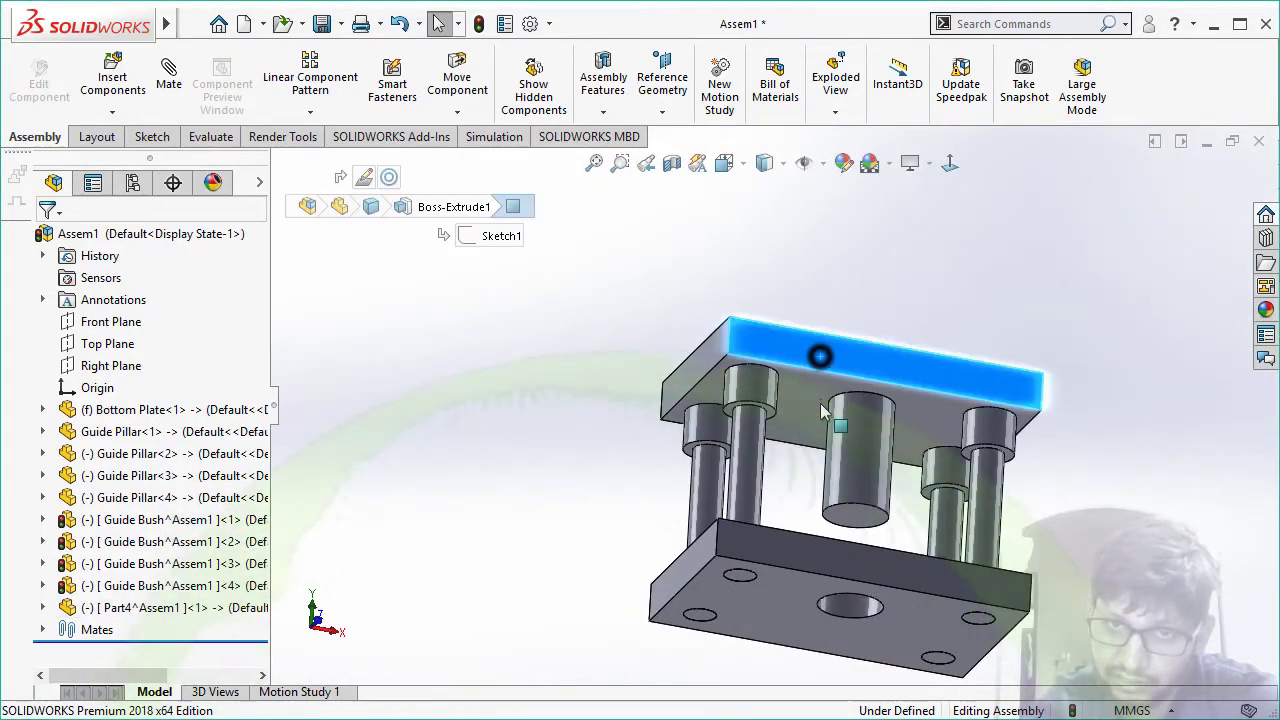
{"action": "mouse_move", "coordinate": [819, 360]}
{"action": "middle_mouse_down"}
{"action": "mouse_move", "coordinate": [584, 491]}
{"action": "mouse_move", "coordinate": [586, 512]}
{"action": "middle_mouse_up"}
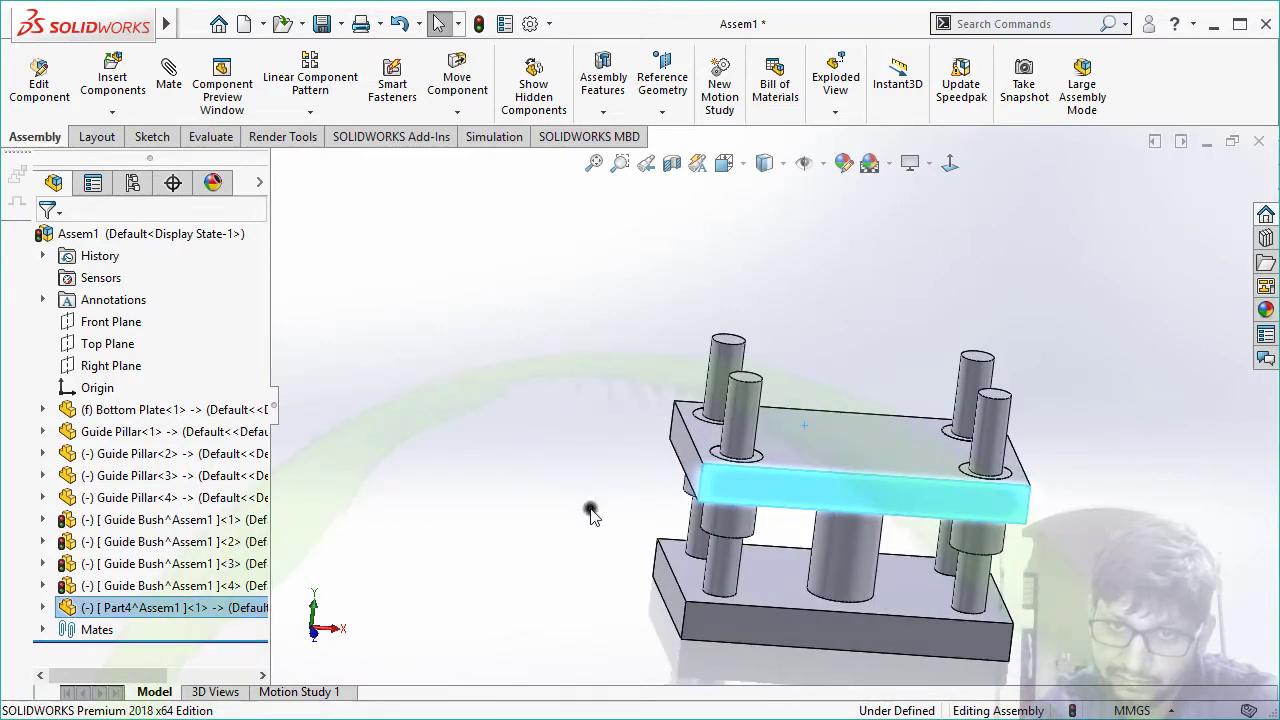
{"action": "left_click", "coordinate": [588, 508]}
{"action": "middle_click_drag", "start_coordinate": [898, 543], "coordinate": [910, 527]}
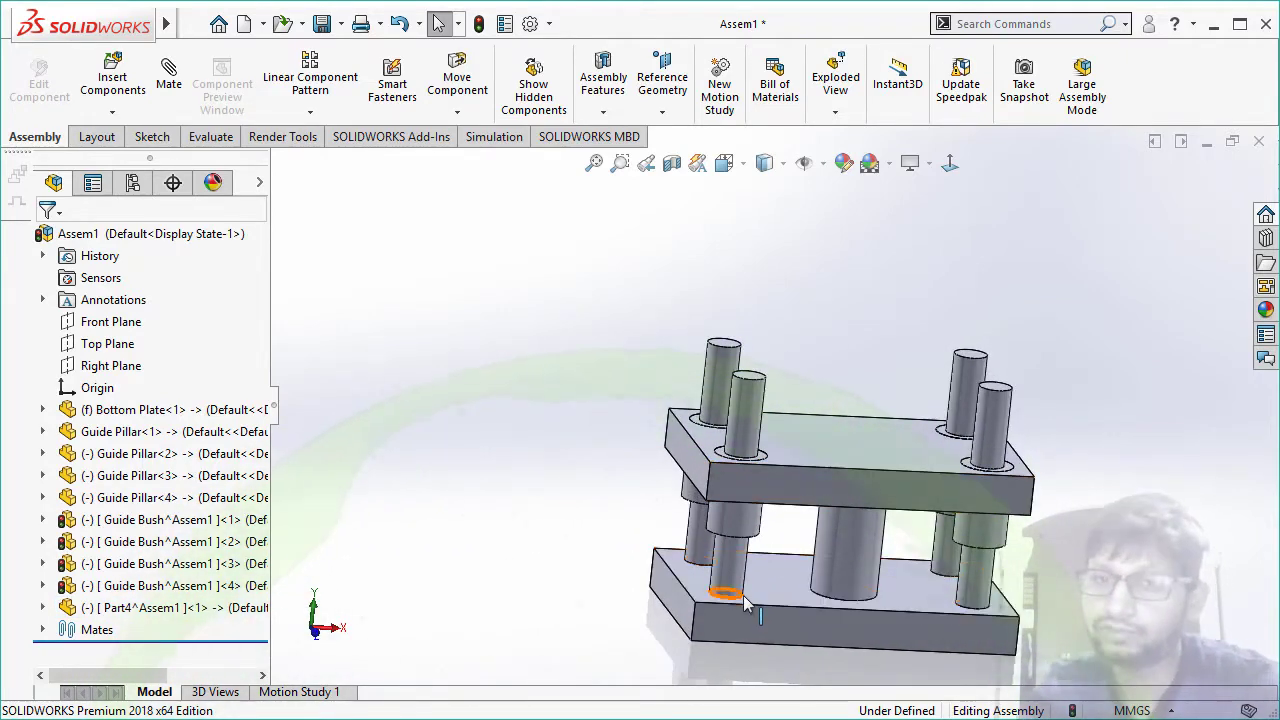
{"action": "scroll", "coordinate": [451, 465], "scroll_direction": "down", "scroll_amount": 3}
{"action": "scroll", "coordinate": [920, 510], "scroll_direction": "up", "scroll_amount": 3}
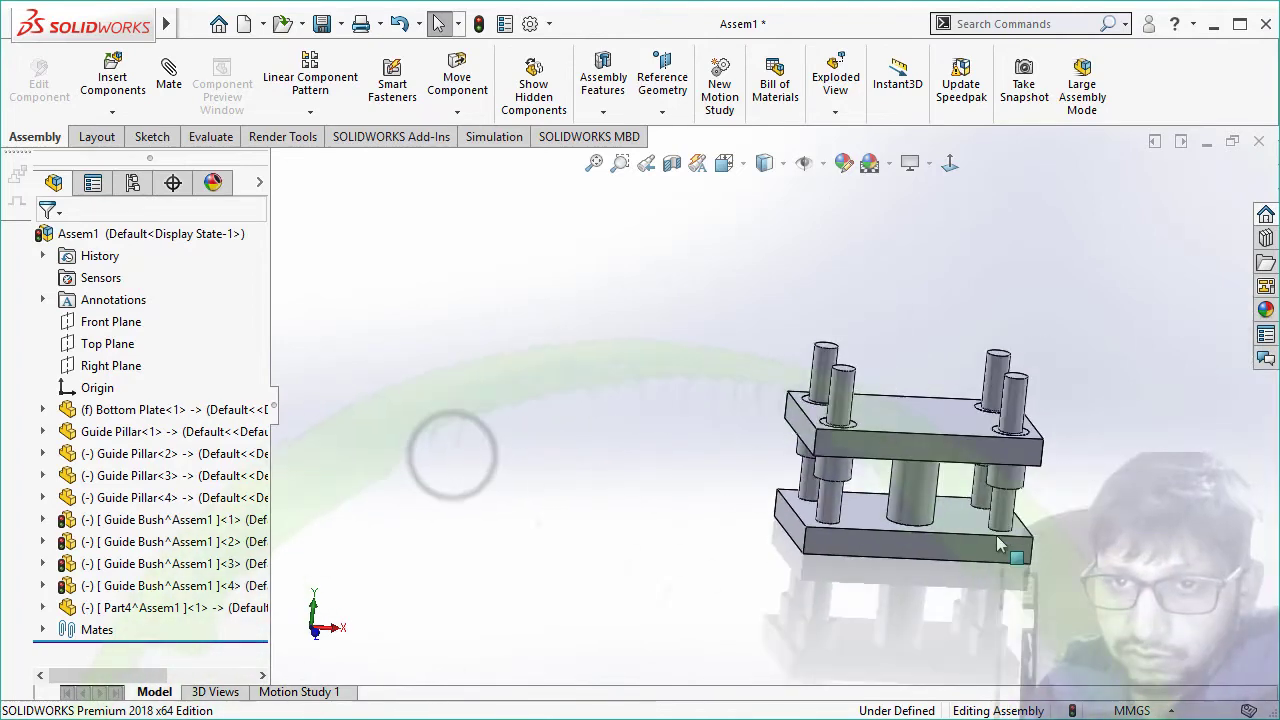
{"action": "middle_click_drag", "start_coordinate": [725, 472], "coordinate": [575, 392], "text": "ctrl"}
{"action": "left_click", "coordinate": [170, 85]}
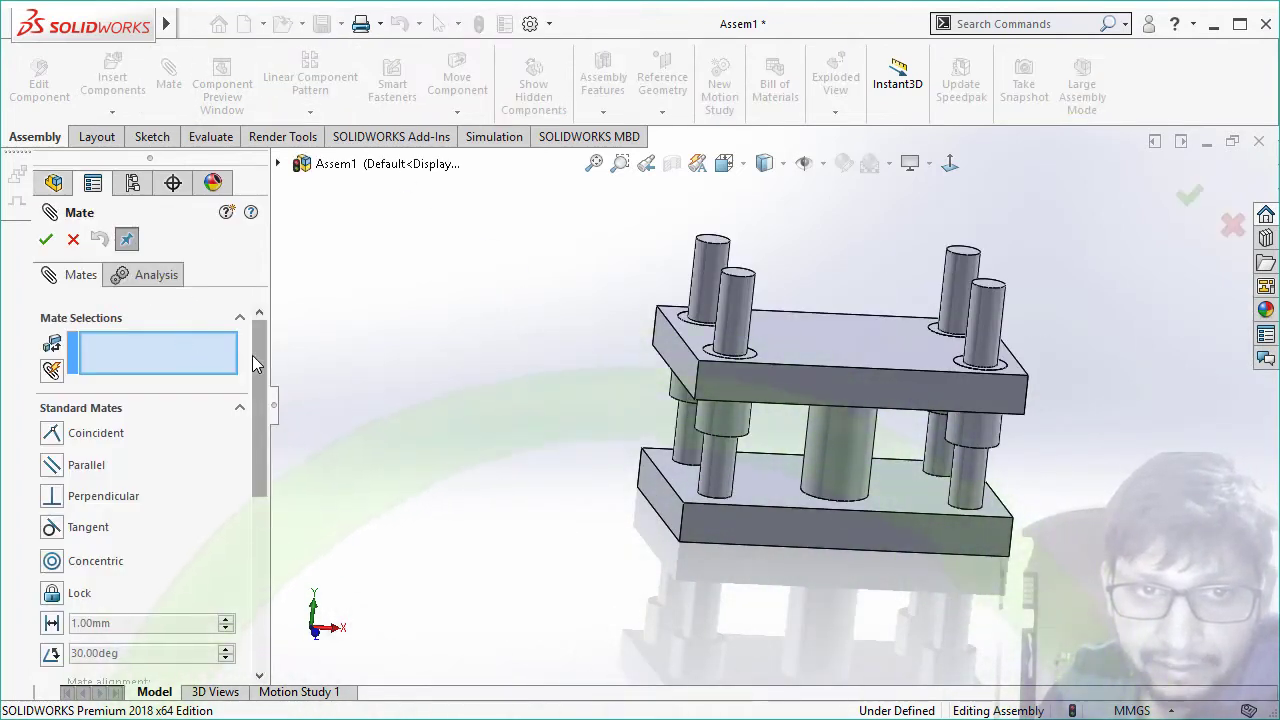
- Choose the Limit Distance advanced mate with maximum 110 mm and minimum 0 mm
{"action": "mouse_move", "coordinate": [262, 366]}
{"action": "left_mouse_down"}
{"action": "mouse_move", "coordinate": [262, 416]}
{"action": "mouse_move", "coordinate": [267, 383]}
{"action": "left_mouse_up"}
{"action": "left_click", "coordinate": [113, 390]}
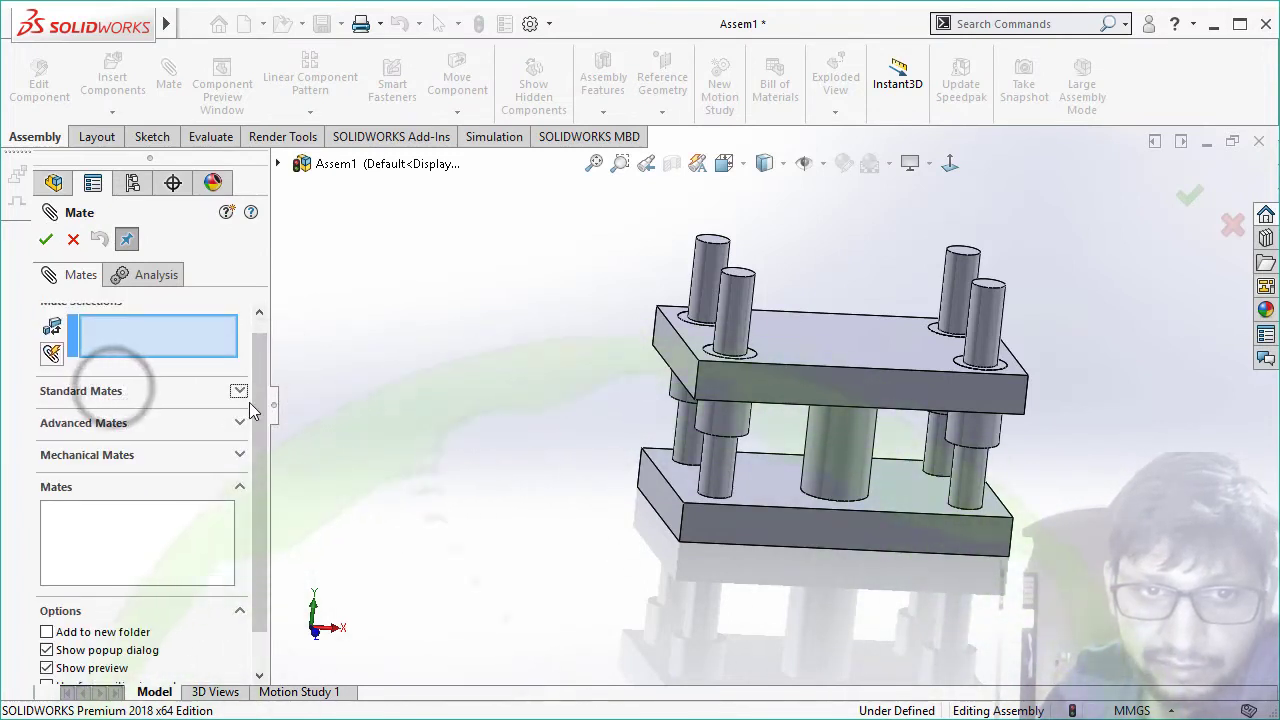
{"action": "left_click", "coordinate": [145, 421]}
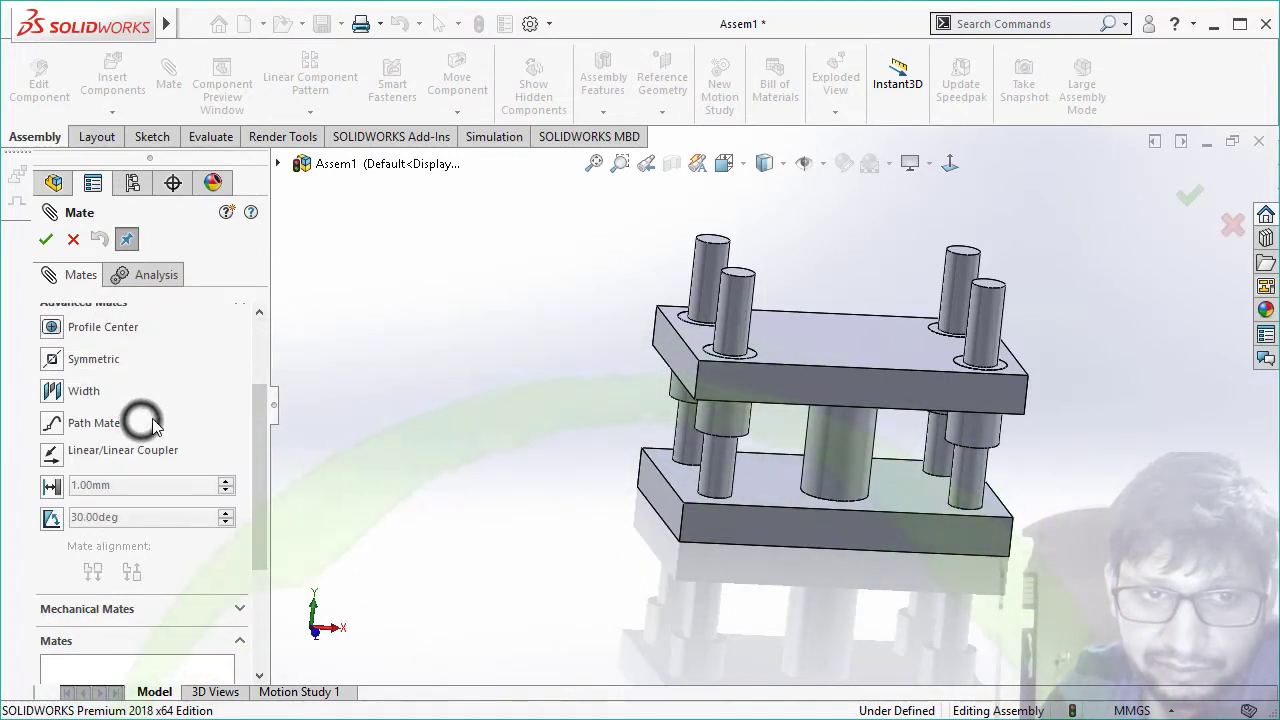
{"action": "left_click", "coordinate": [51, 486]}
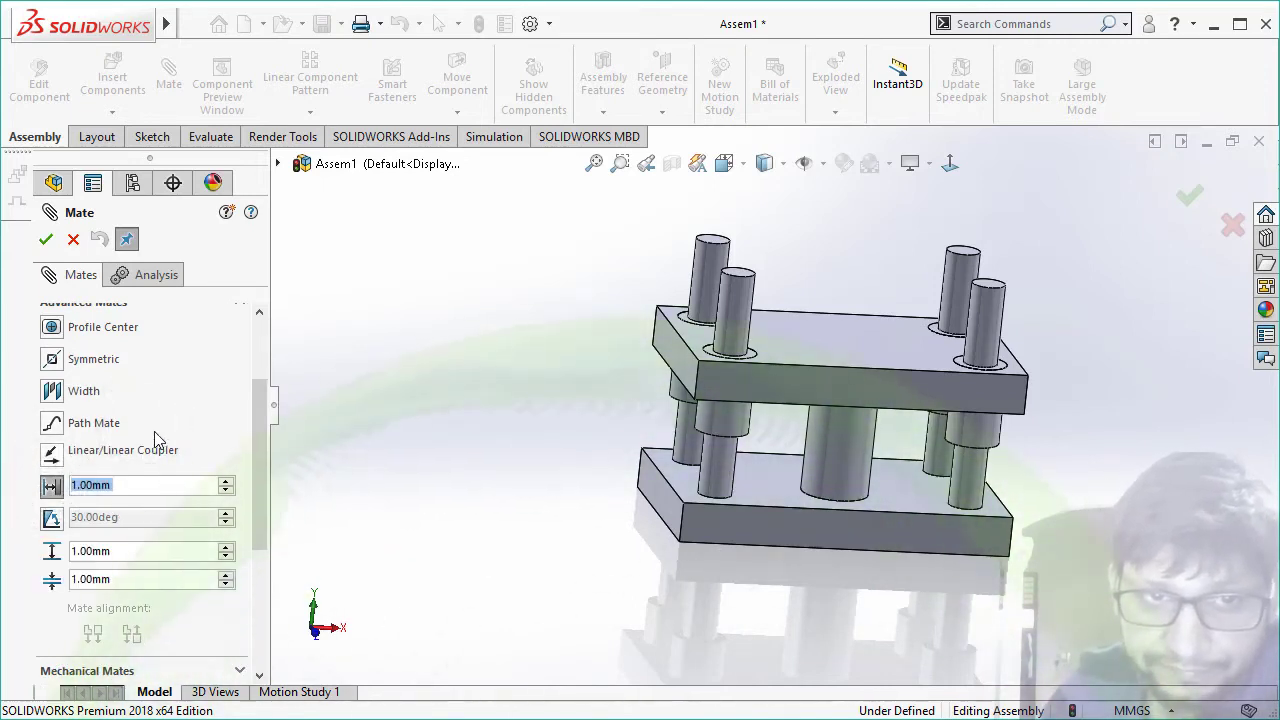
{"action": "left_click", "coordinate": [115, 551]}
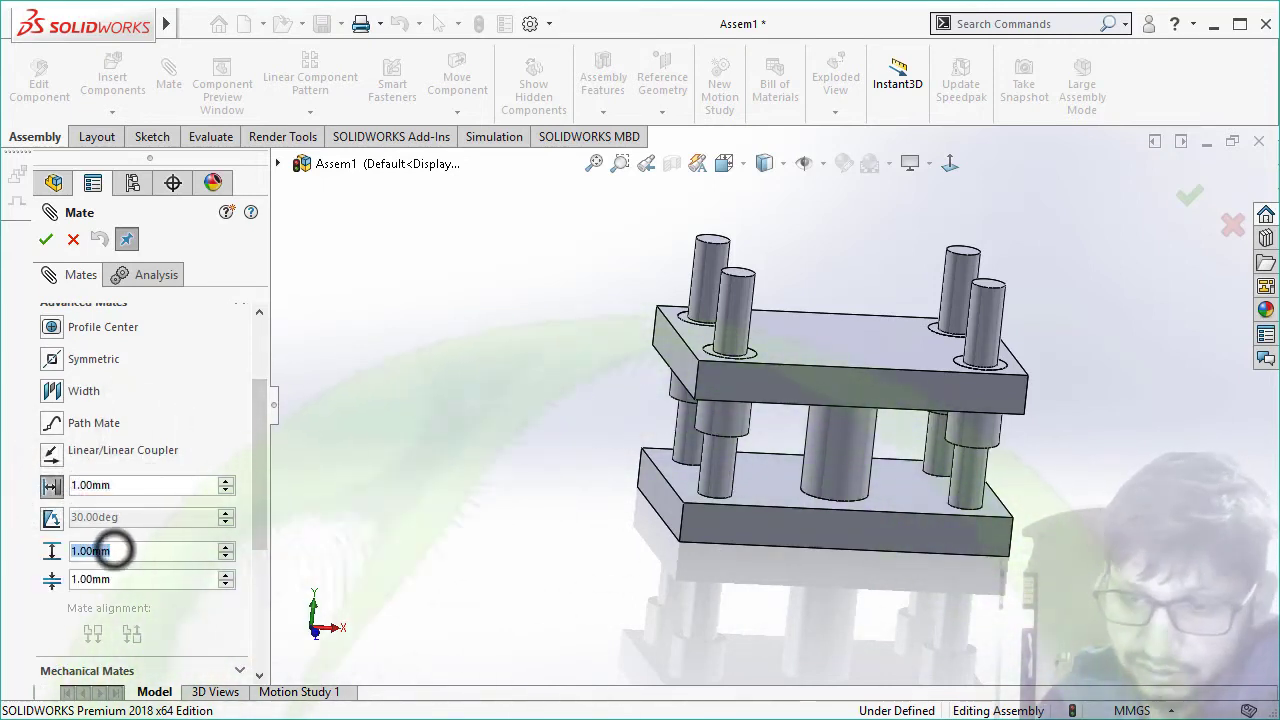
{"action": "type", "text": "10"}
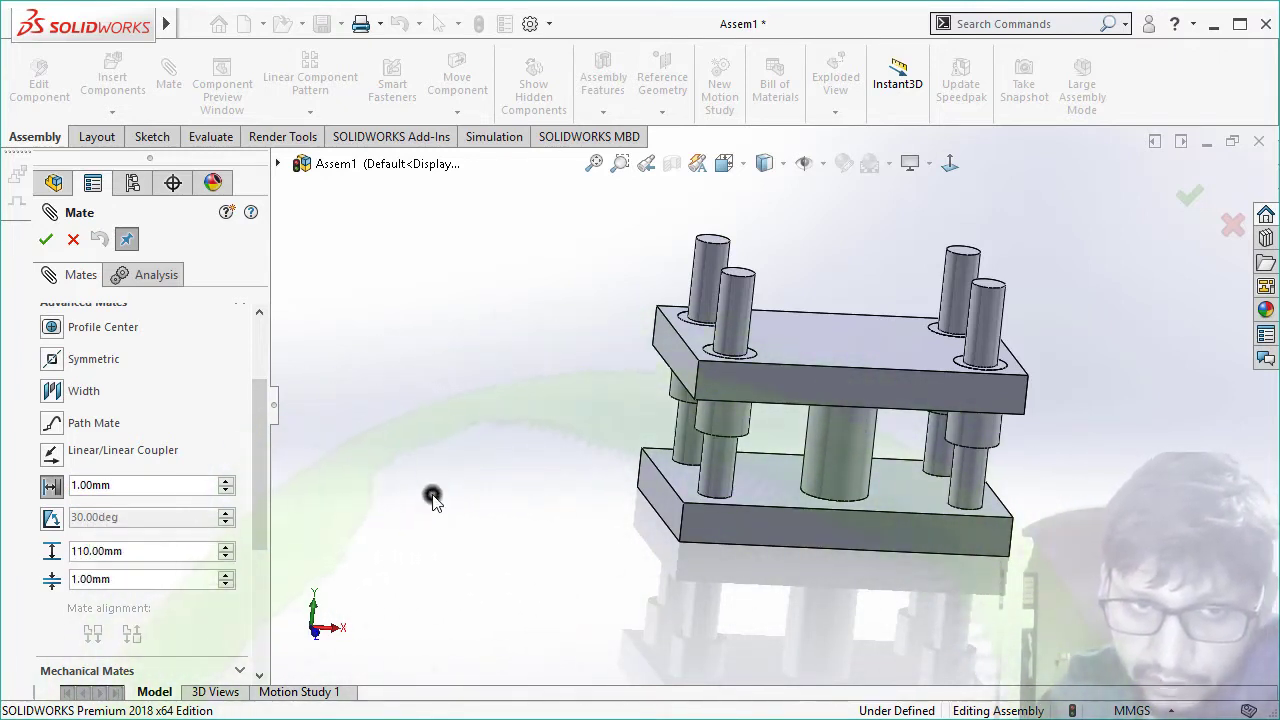
{"action": "left_click", "coordinate": [134, 579]}
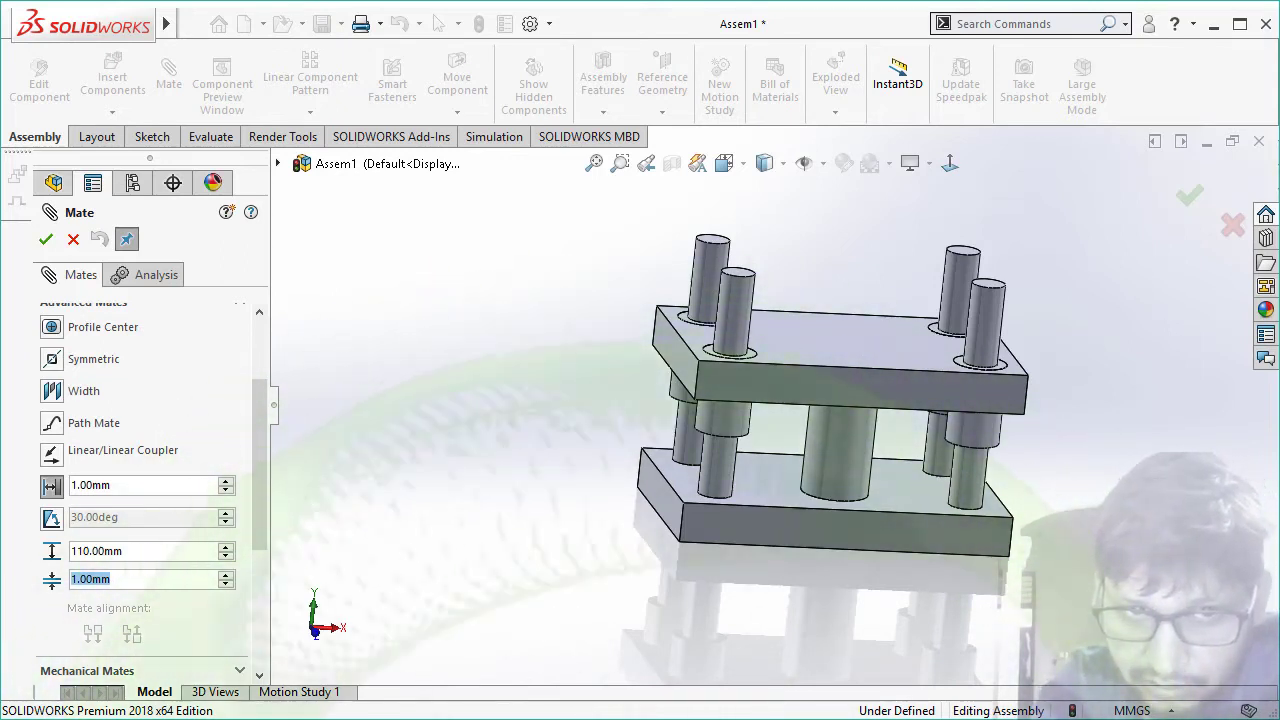
{"action": "type", "text": "6"}
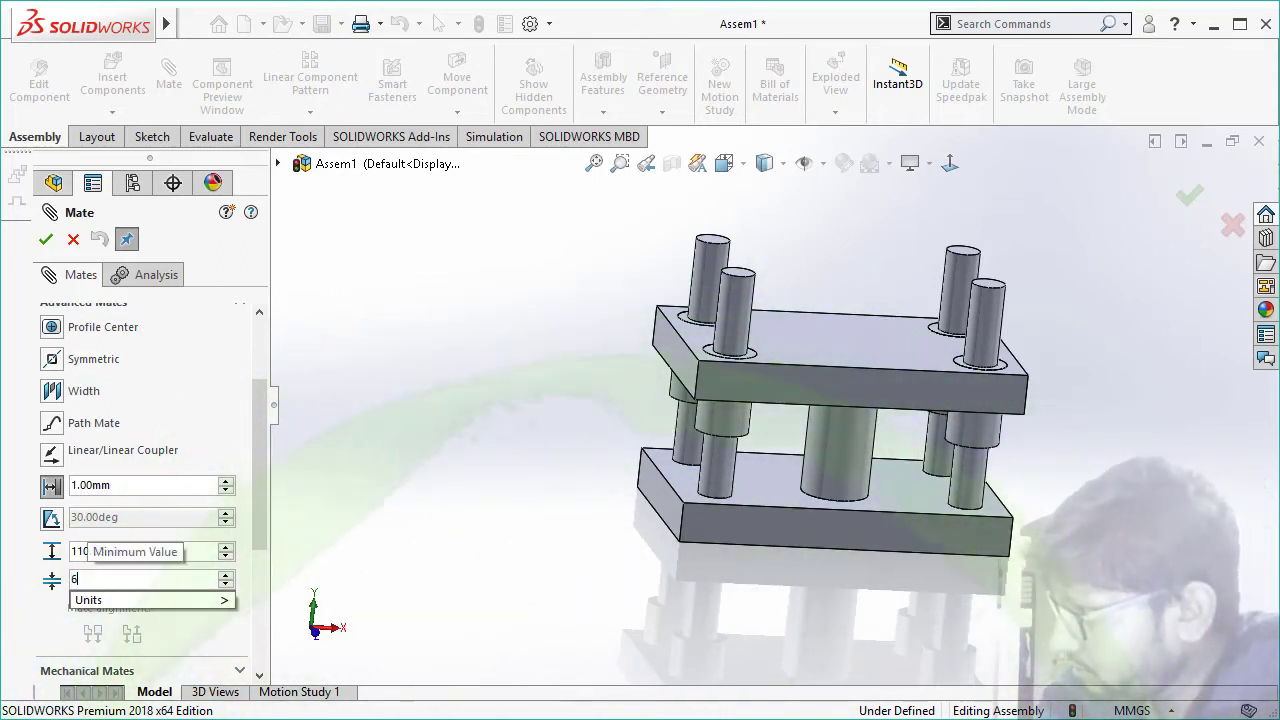
{"action": "type", "text": "0"}
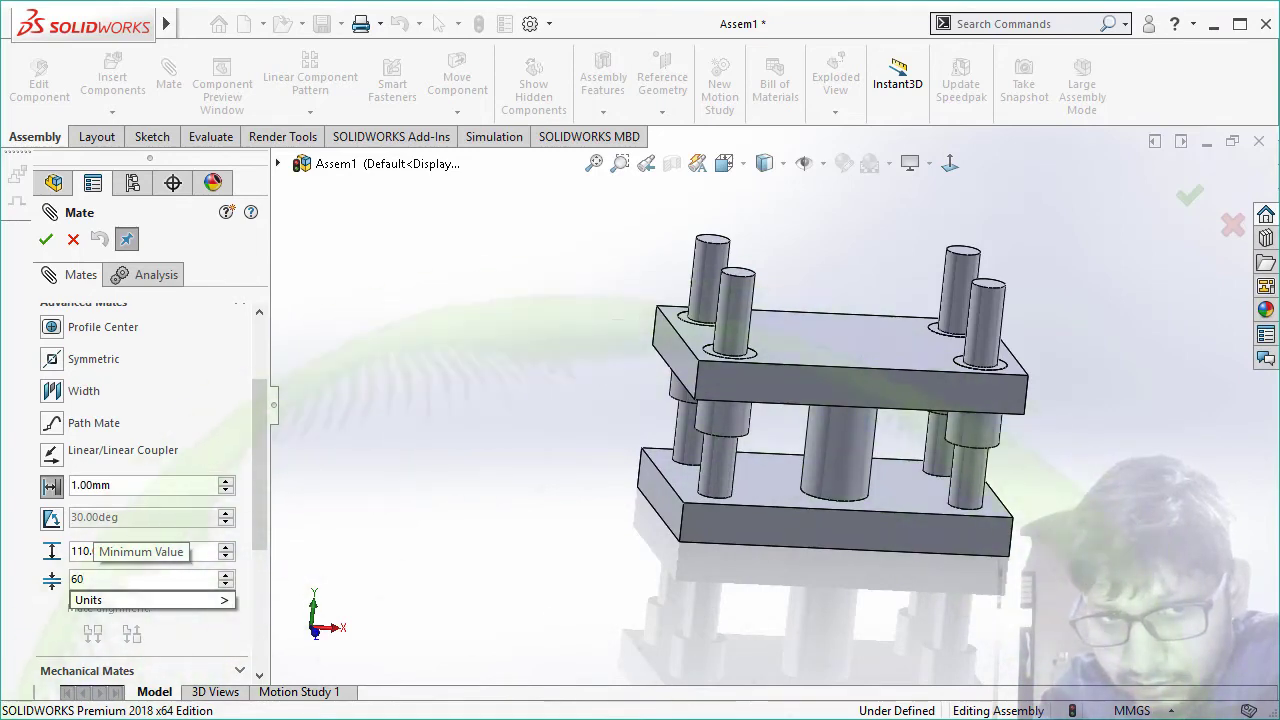
{"action": "key", "text": "BackSpace"}
{"action": "key", "text": "BackSpace"}
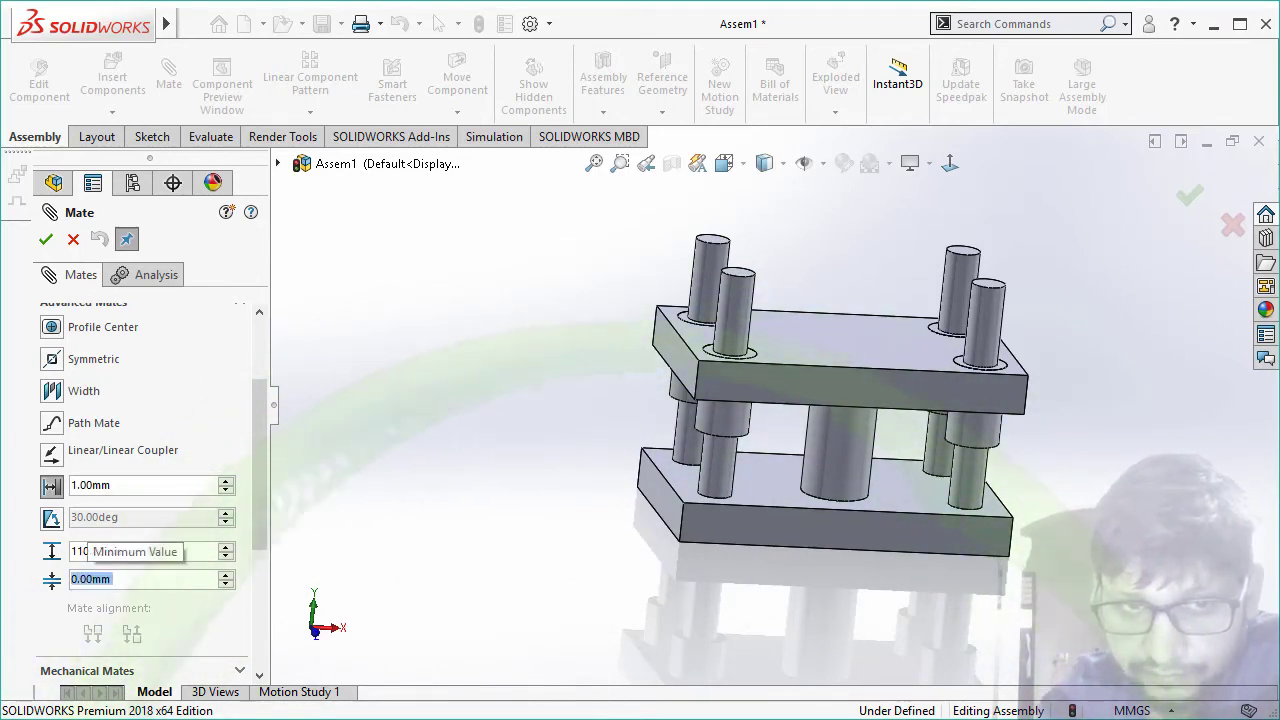
- Select the top plate and the bottom plate's top face, then confirm LimitDistance1
{"action": "middle_click_drag", "start_coordinate": [437, 477], "coordinate": [720, 341]}
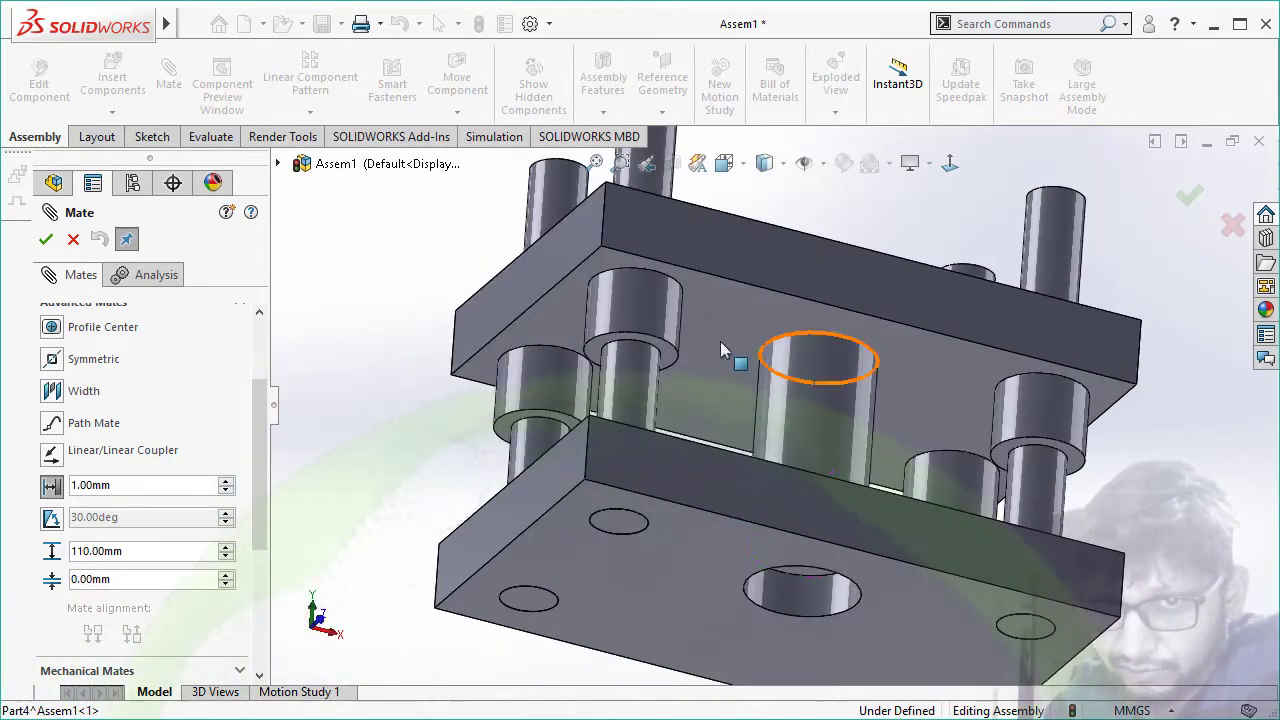
{"action": "scroll", "coordinate": [720, 341], "scroll_direction": "down", "scroll_amount": 3}
{"action": "left_click", "coordinate": [643, 414]}
{"action": "middle_click_drag", "start_coordinate": [736, 459], "coordinate": [768, 652]}
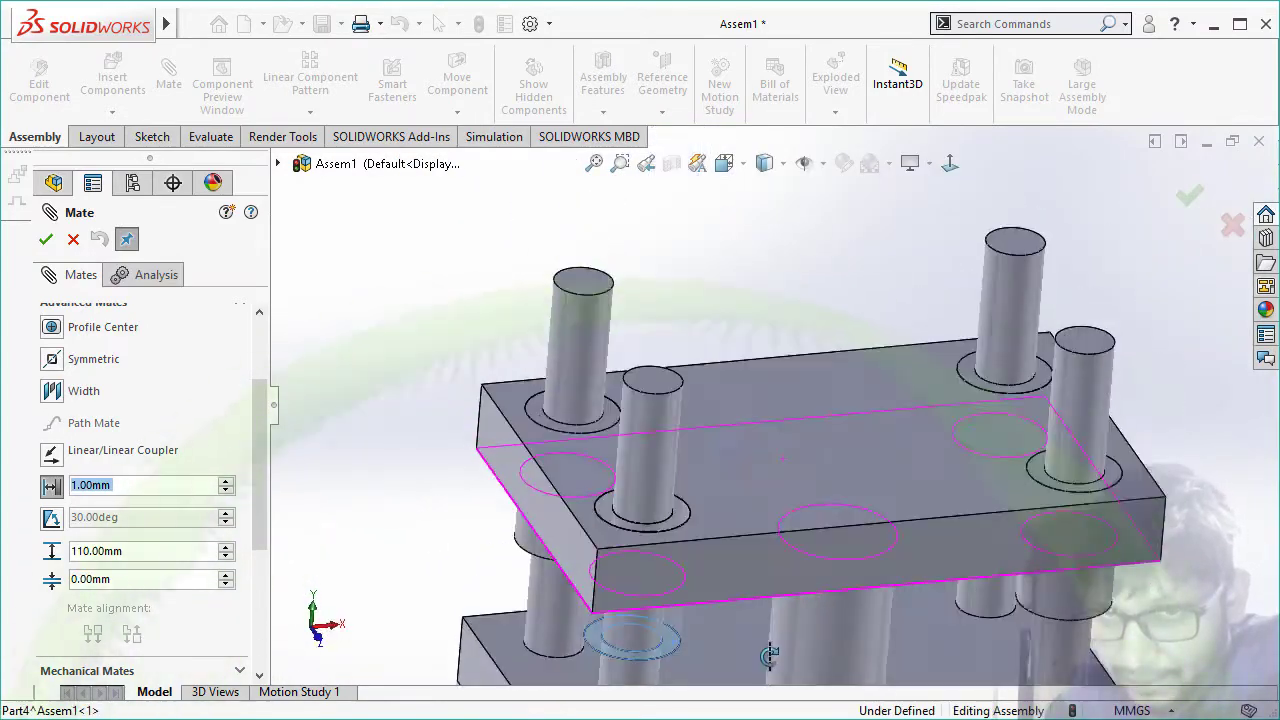
{"action": "scroll", "coordinate": [763, 650], "scroll_direction": "down", "scroll_amount": 3}
{"action": "scroll", "coordinate": [717, 502], "scroll_direction": "up", "scroll_amount": 3}
{"action": "left_click", "coordinate": [716, 503]}
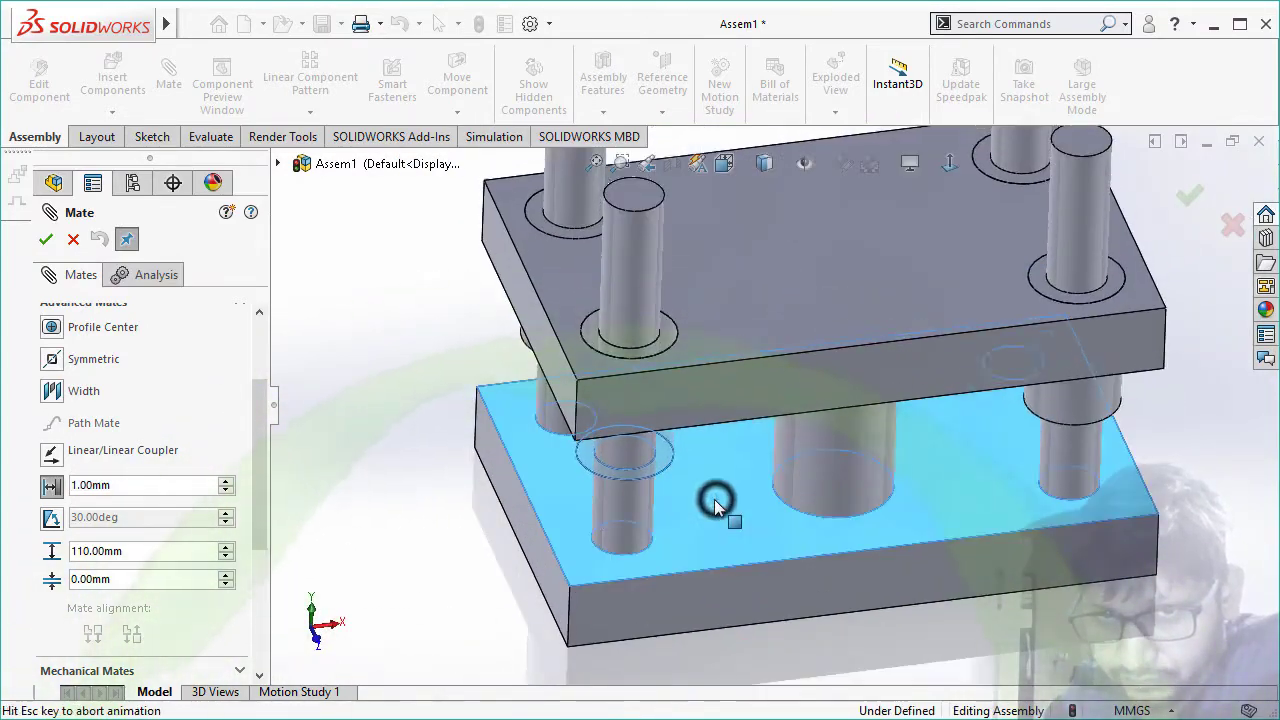
{"action": "left_click", "coordinate": [46, 240]}
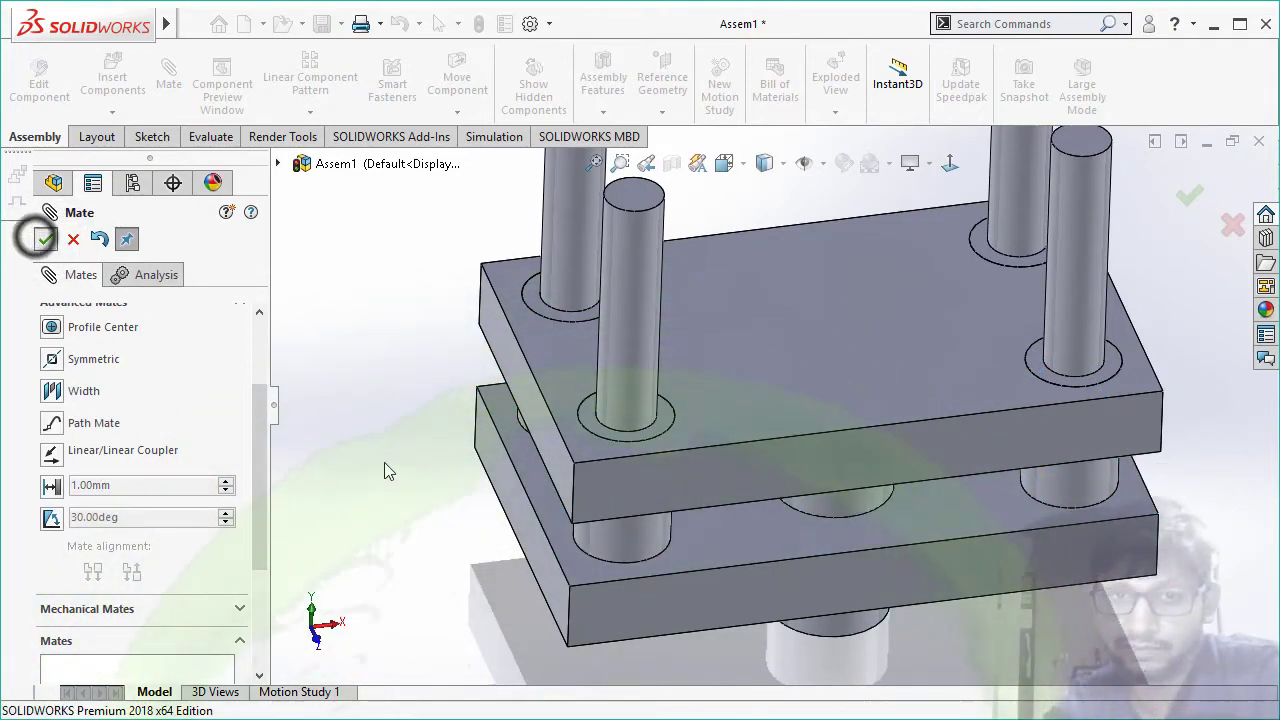
- Slide the top plate up the guide pillars, then back down onto the bottom plate to test its travel
{"action": "scroll", "coordinate": [450, 444], "scroll_direction": "down", "scroll_amount": 2}
{"action": "scroll", "coordinate": [596, 476], "scroll_direction": "down", "scroll_amount": 2}
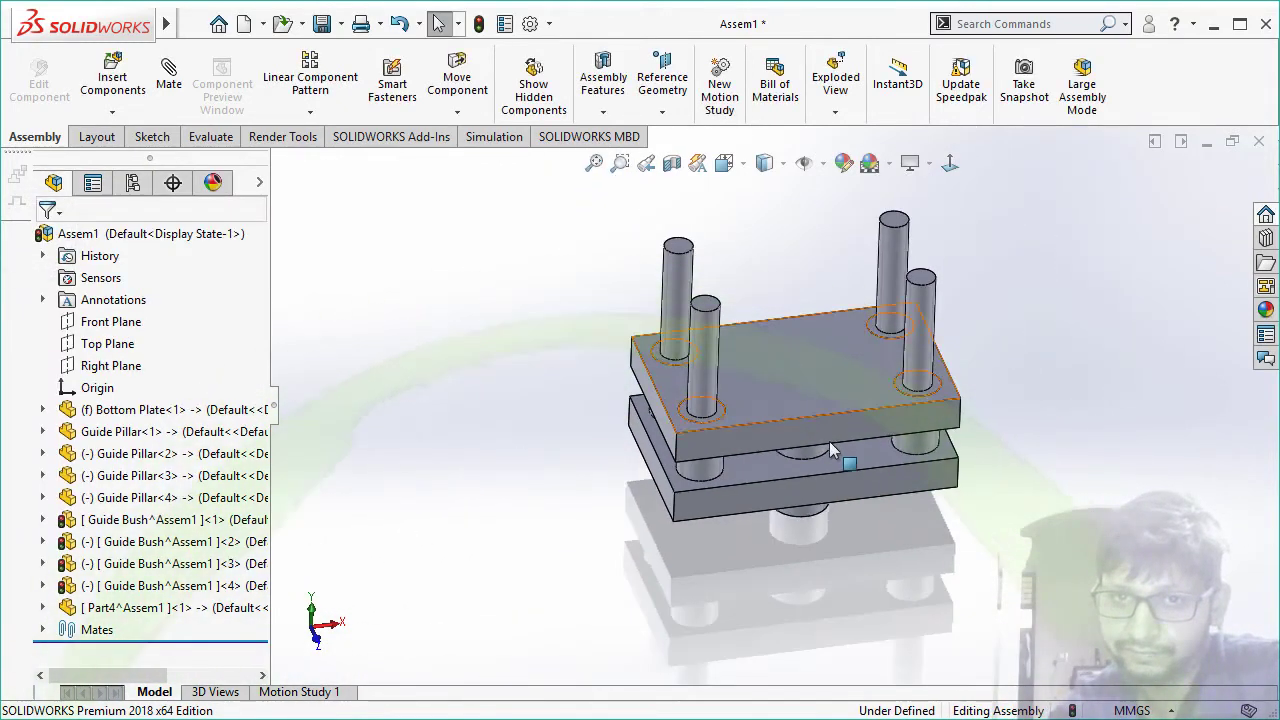
{"action": "middle_click_drag", "start_coordinate": [829, 450], "coordinate": [813, 393]}
{"action": "left_click_drag", "start_coordinate": [818, 309], "coordinate": [821, 194]}
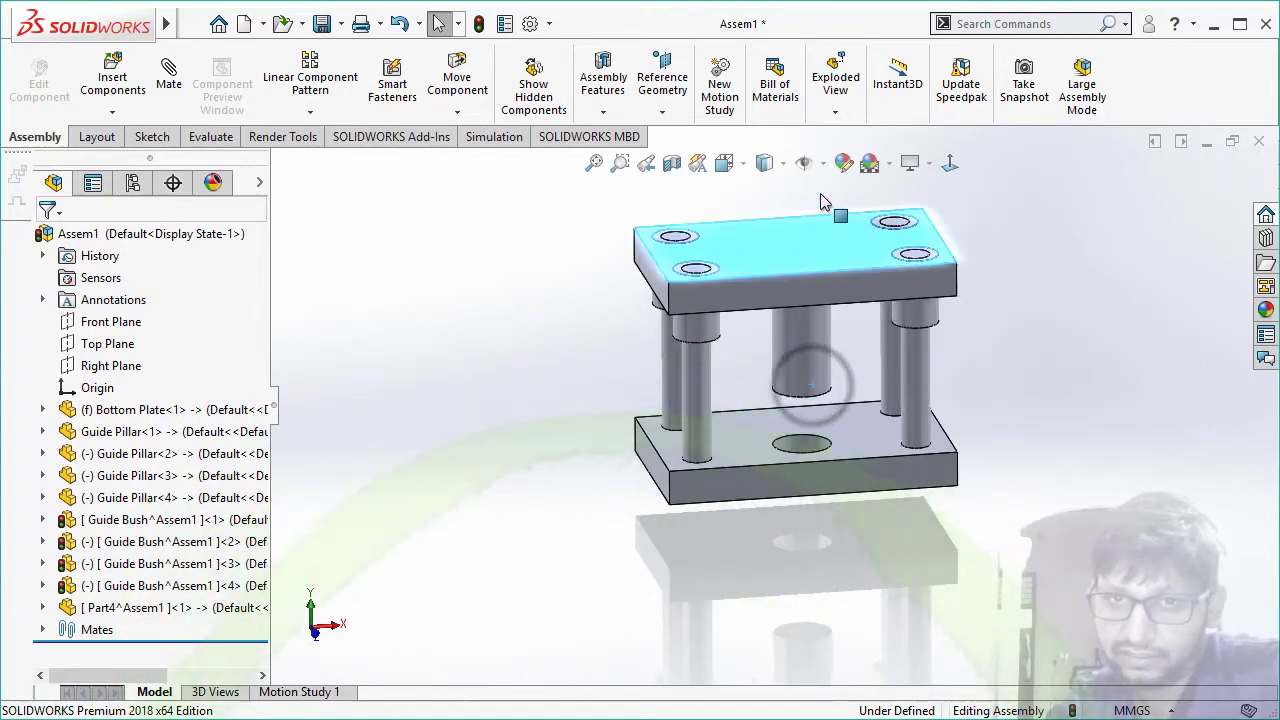
{"action": "left_click", "coordinate": [993, 395]}
{"action": "mouse_move", "coordinate": [840, 295]}
{"action": "left_mouse_down"}
{"action": "mouse_move", "coordinate": [865, 380]}
{"action": "mouse_move", "coordinate": [929, 347]}
{"action": "left_mouse_up"}
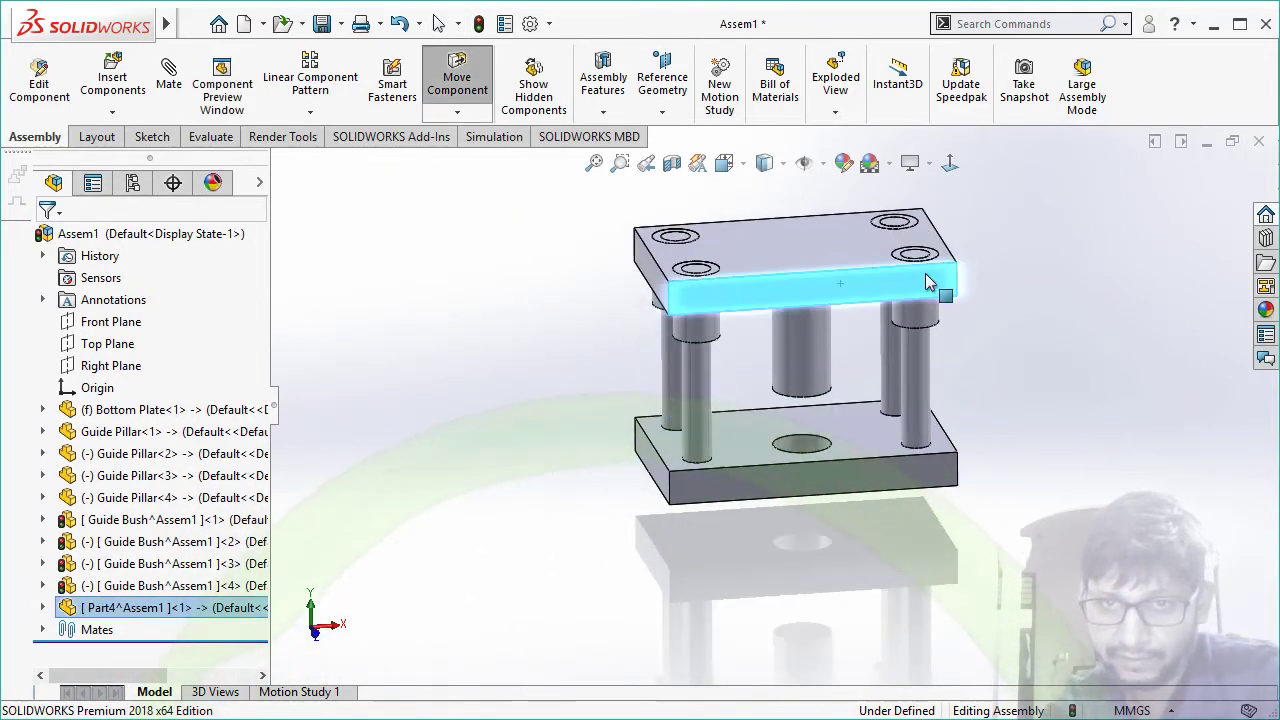
{"action": "left_click", "coordinate": [1128, 409]}
- Fit the whole die-set assembly on screen in the standard isometric view
{"action": "mouse_move", "coordinate": [1128, 409]}
{"action": "middle_mouse_down"}
{"action": "mouse_move", "coordinate": [884, 541]}
{"action": "mouse_move", "coordinate": [905, 546]}
{"action": "middle_mouse_up"}
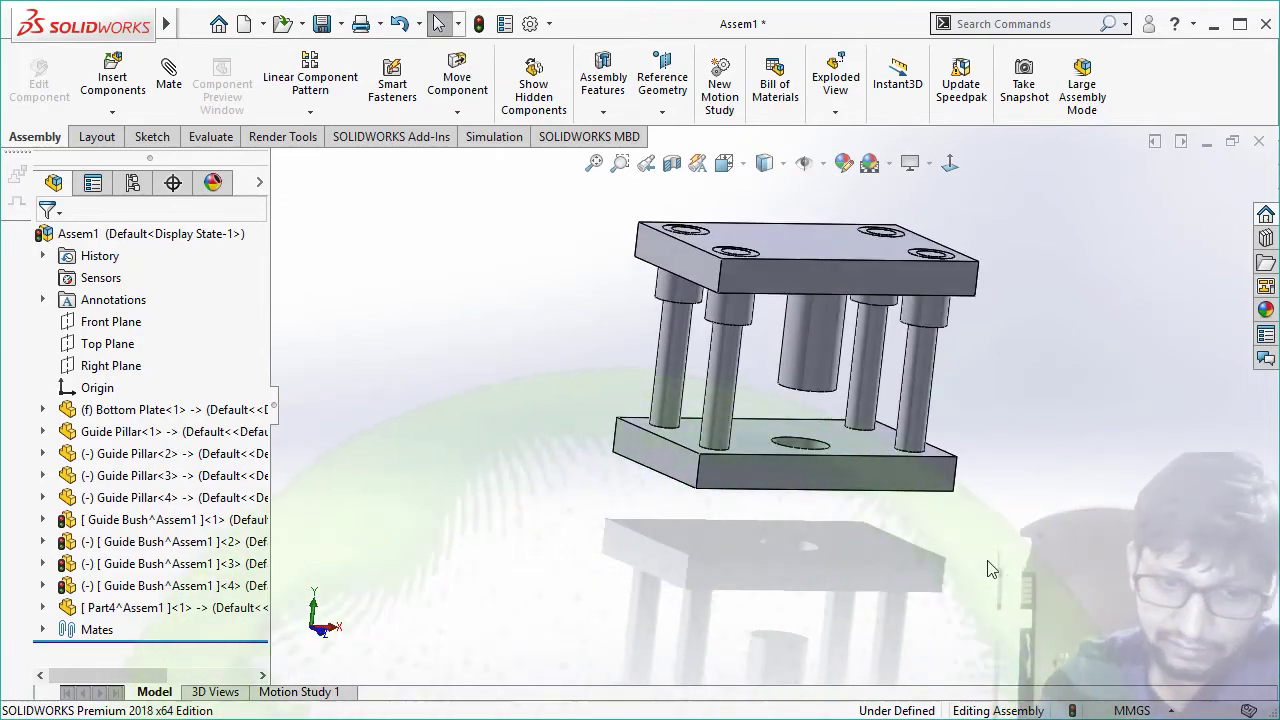
{"action": "key", "text": "f"}
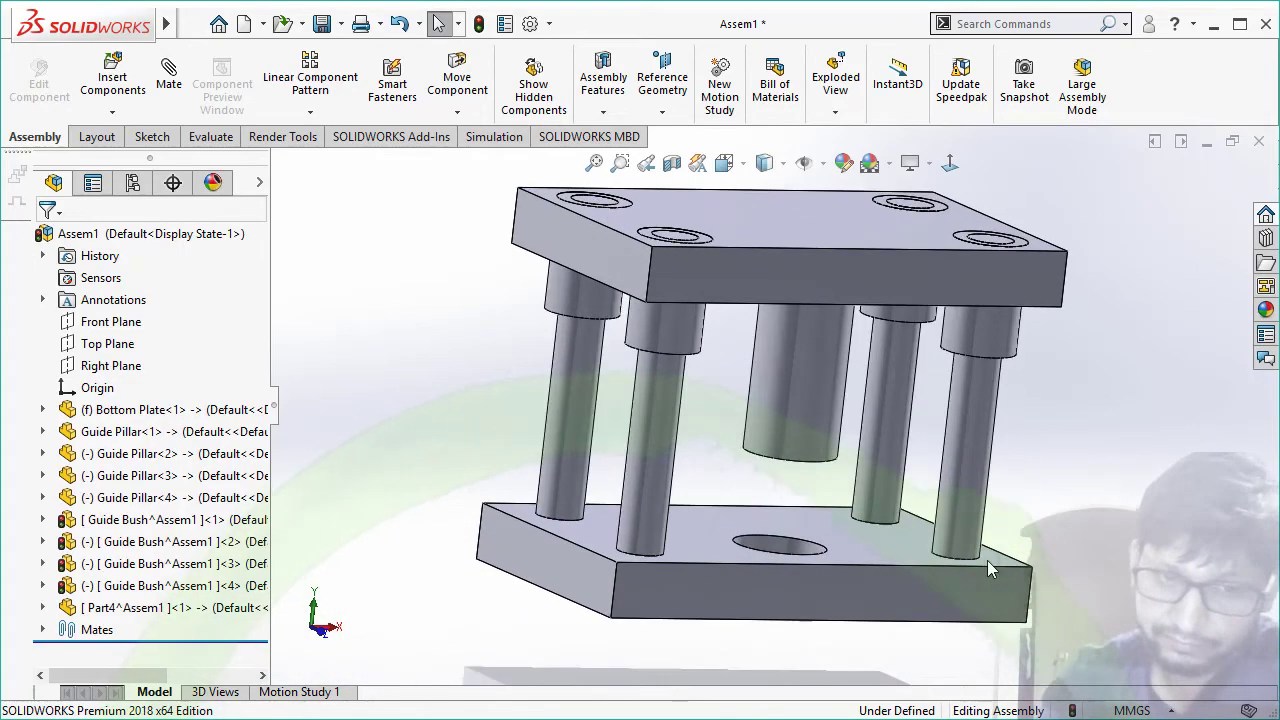
{"action": "key", "text": "ctrl+7"}
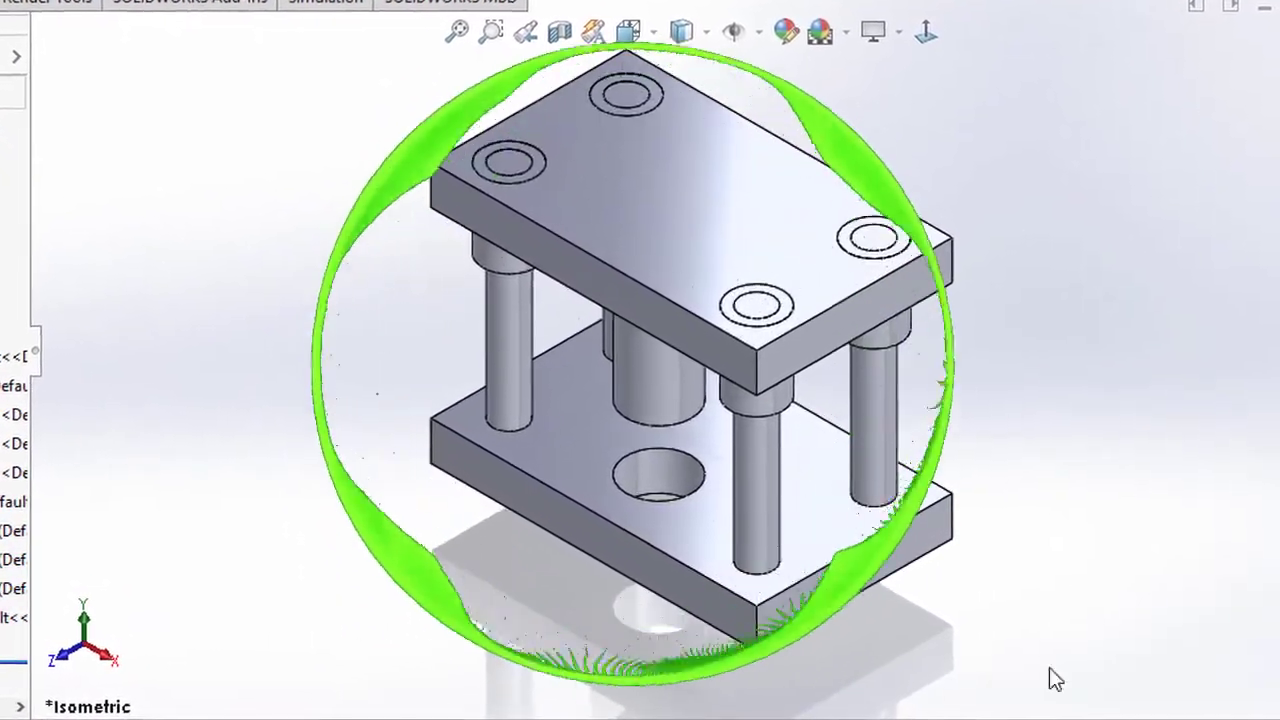
{"action": "middle_click_drag", "start_coordinate": [1047, 592], "coordinate": [1104, 544]}
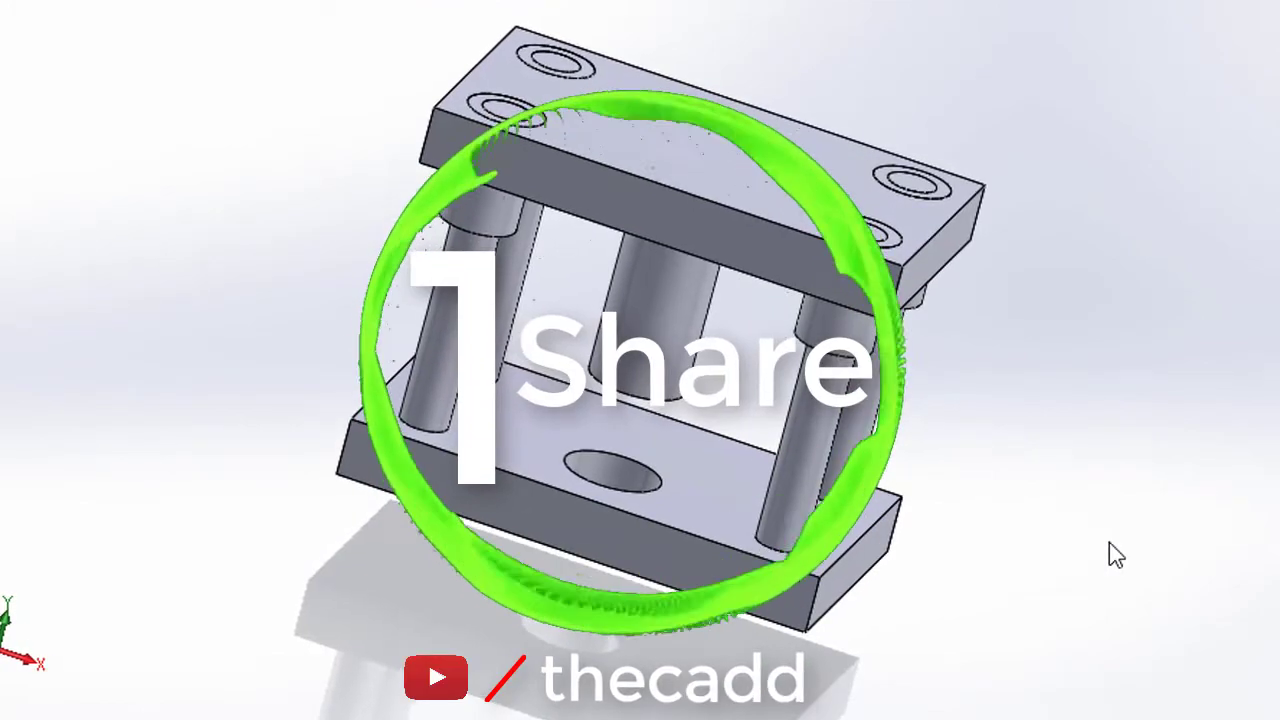
{"action": "key", "text": "ctrl+7"}
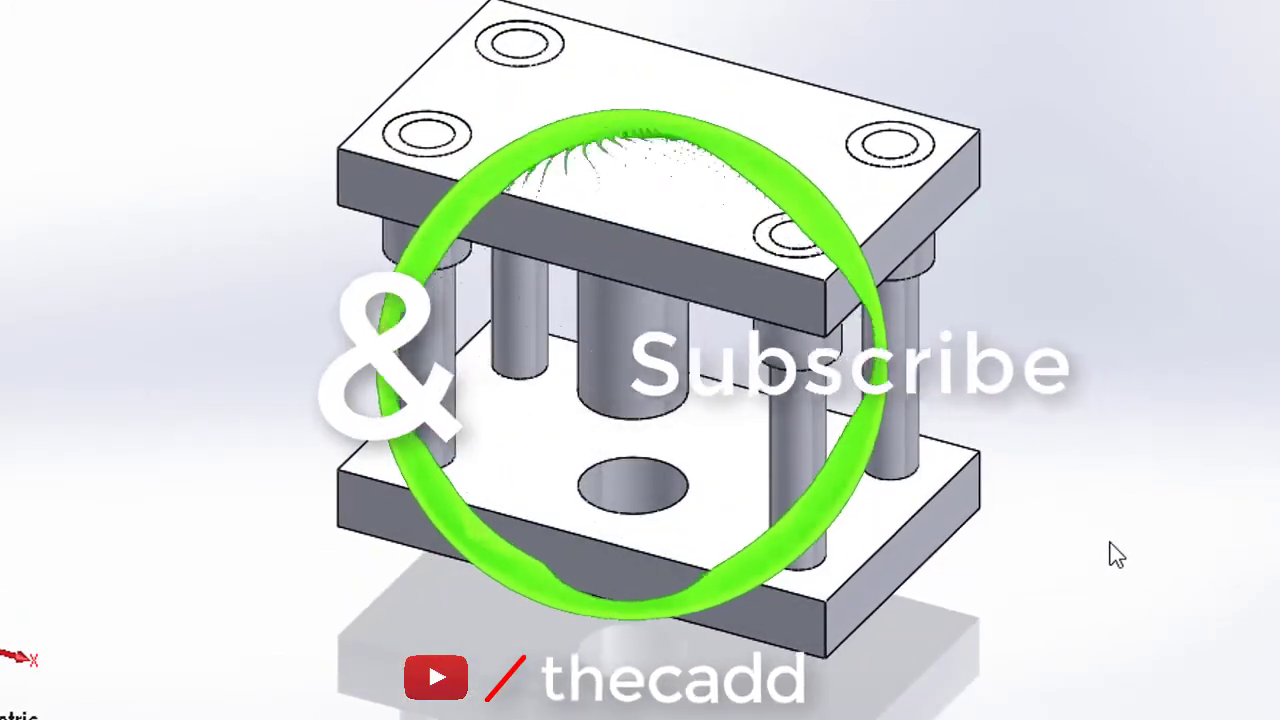